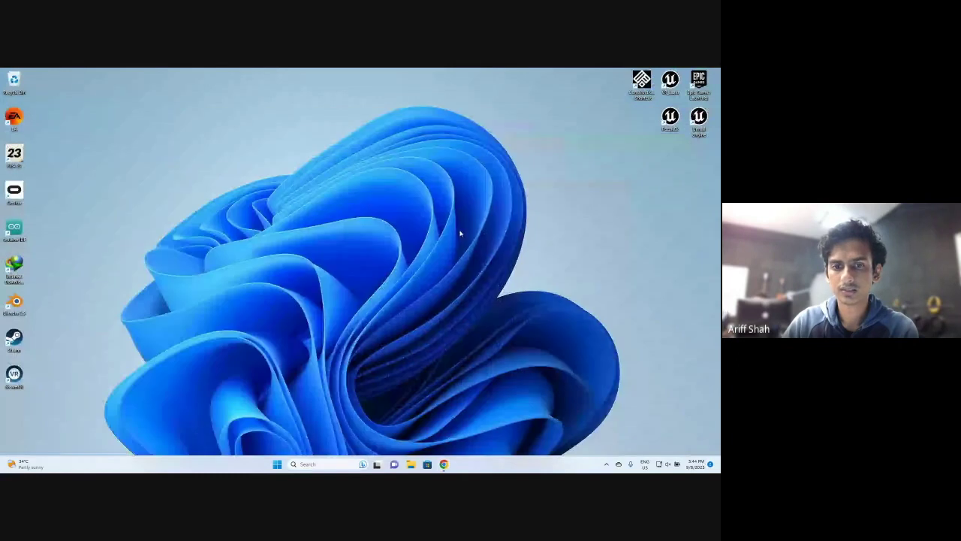
Step: Find Adobe Aero through the system search, launch it and maximize its window
{"action": "key", "text": "super+s"}
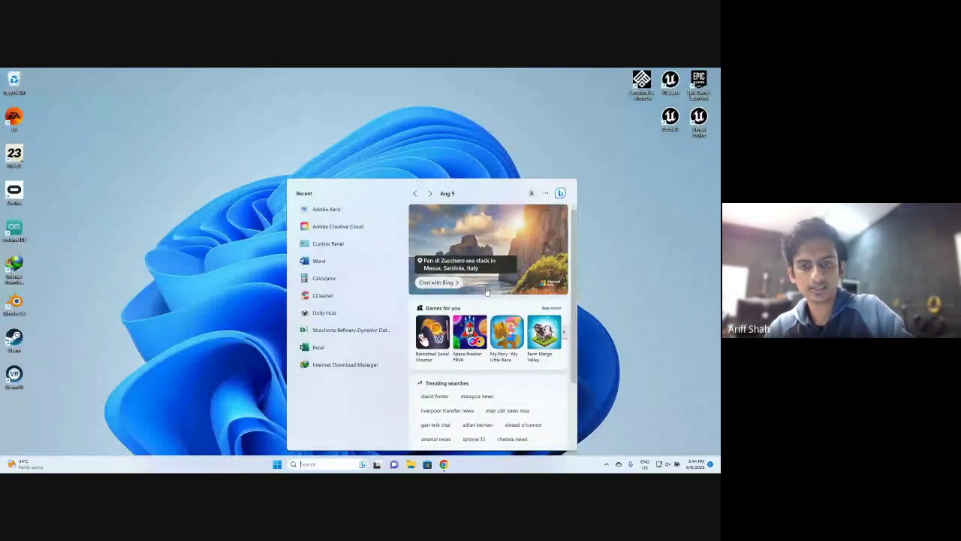
{"action": "type", "text": "ar"}
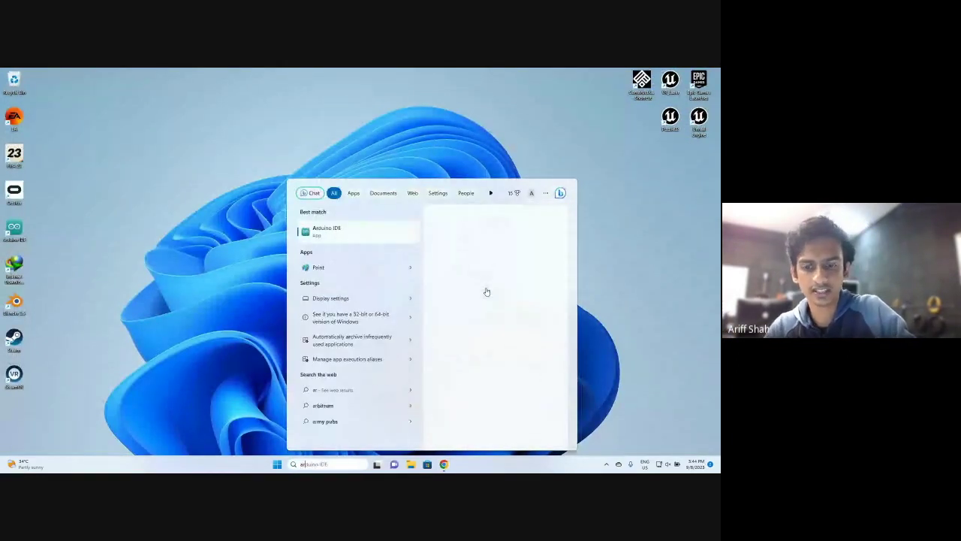
{"action": "key", "text": "BackSpace"}
{"action": "type", "text": "d"}
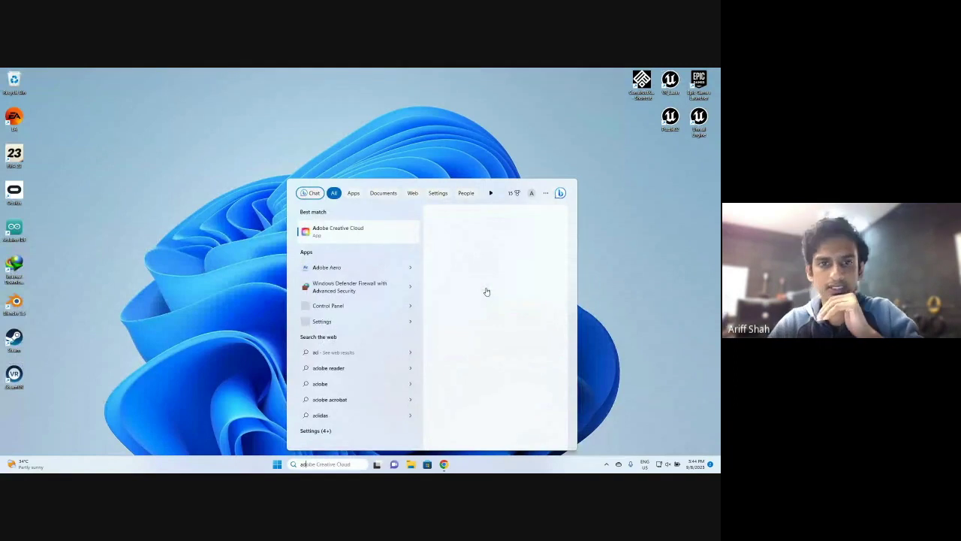
{"action": "key", "text": "BackSpace"}
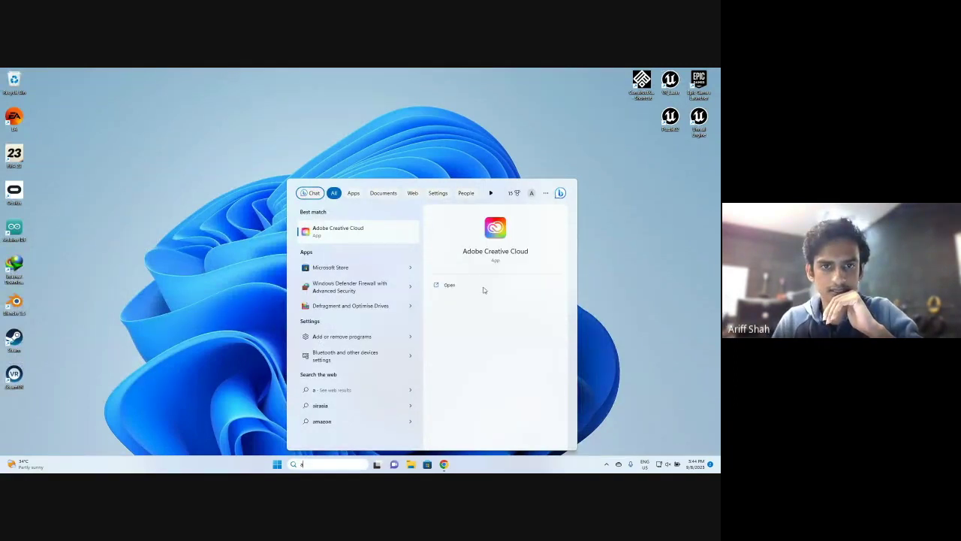
{"action": "type", "text": "dobe aero"}
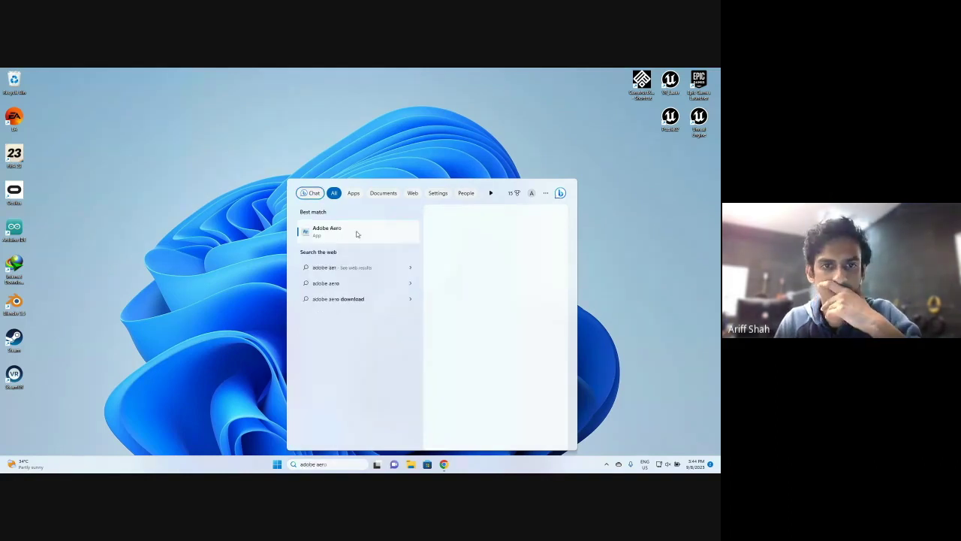
{"action": "left_click", "coordinate": [357, 233]}
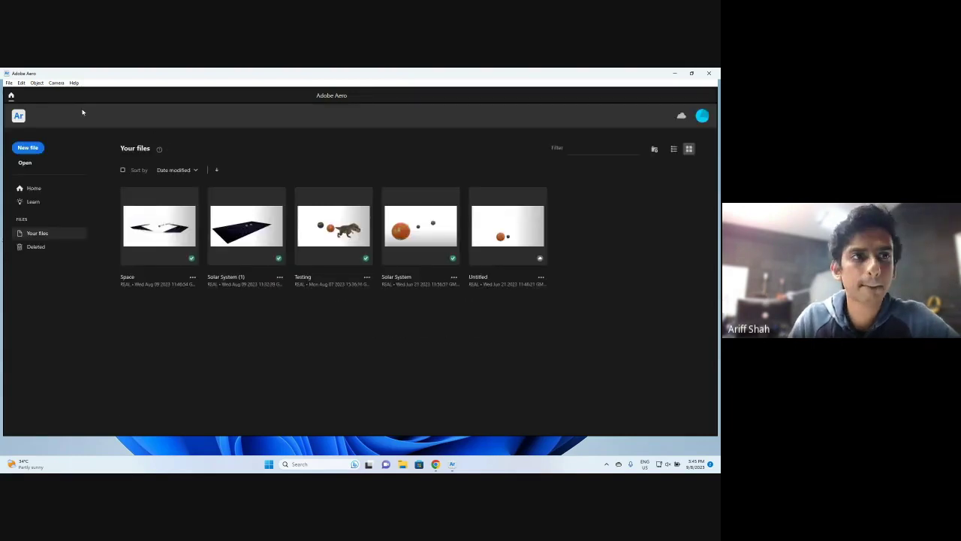
{"action": "left_click_drag", "start_coordinate": [36, 74], "coordinate": [338, 78]}
{"action": "left_click", "coordinate": [338, 77]}
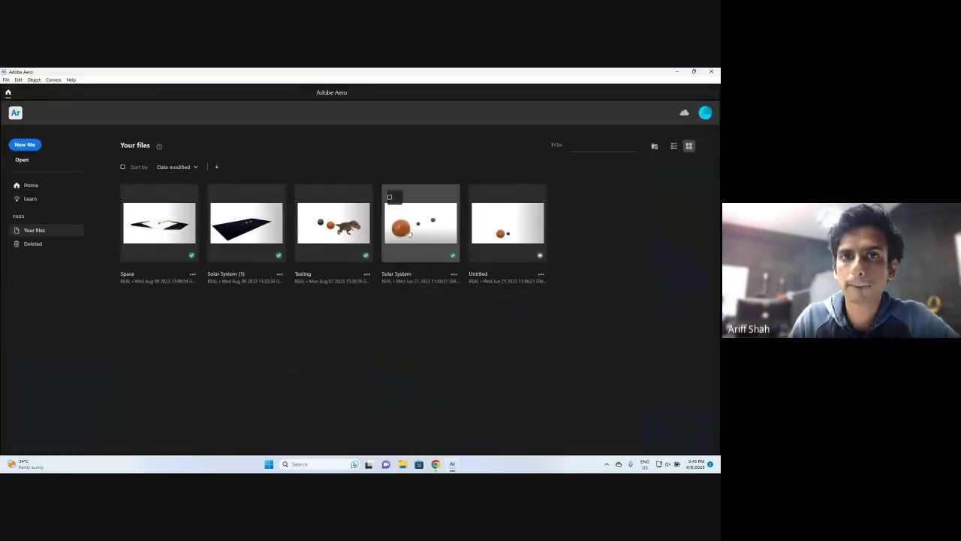
Step: Open the existing Space project to view its finished planet scene, and close it again
{"action": "left_click", "coordinate": [145, 234]}
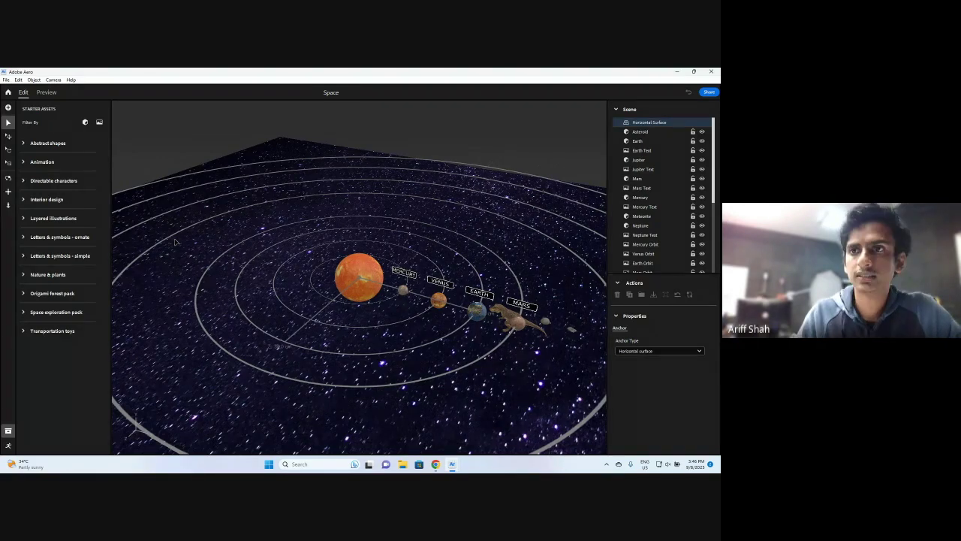
{"action": "left_click", "coordinate": [711, 72]}
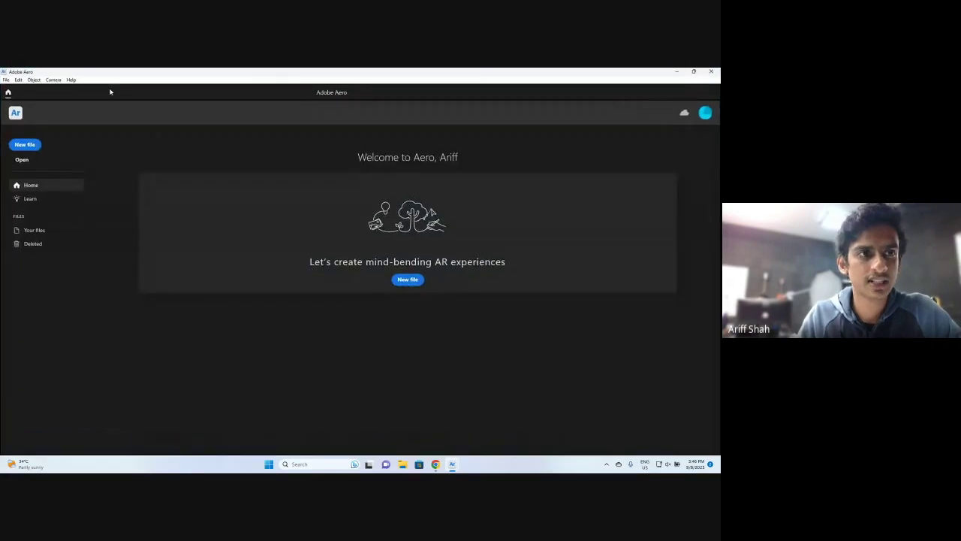
Step: Create a new project named Solar System
{"action": "left_click", "coordinate": [31, 144]}
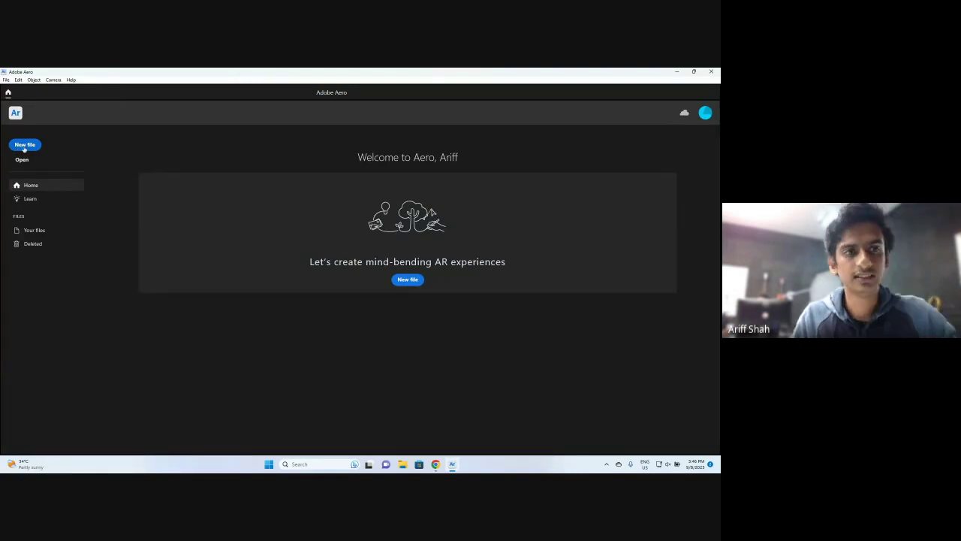
{"action": "left_click", "coordinate": [24, 145]}
{"action": "type", "text": "Spac"}
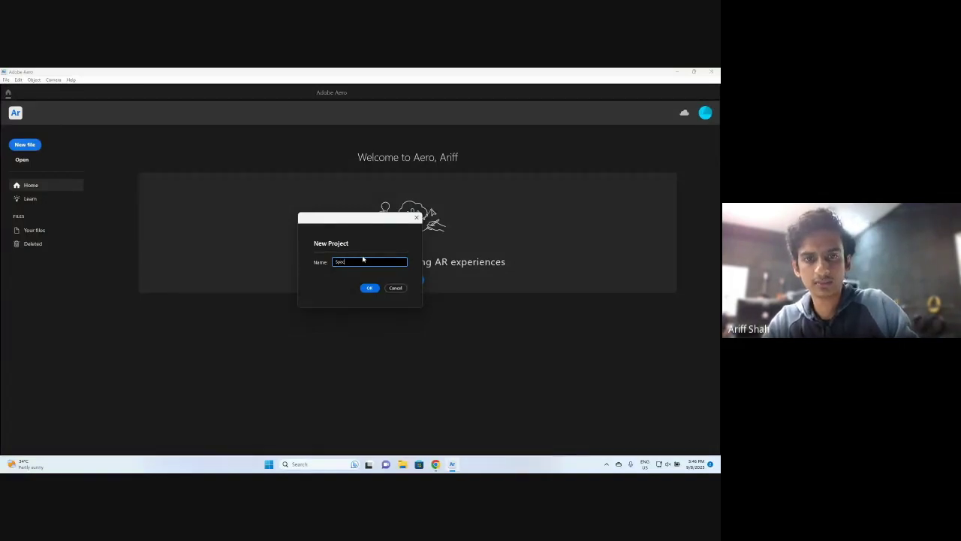
{"action": "key", "text": "BackSpace"}
{"action": "key", "text": "BackSpace"}
{"action": "key", "text": "BackSpace"}
{"action": "key", "text": "BackSpace"}
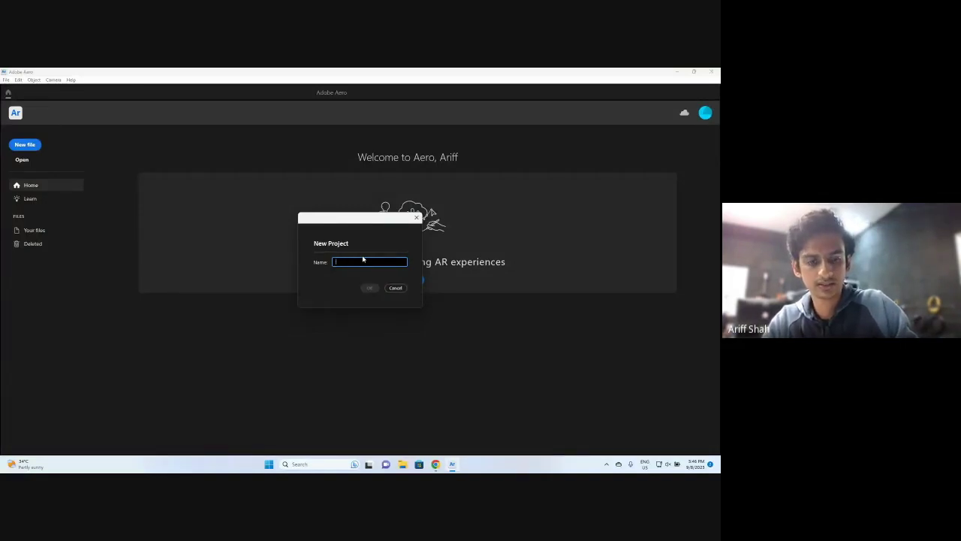
{"action": "type", "text": "Solar S"}
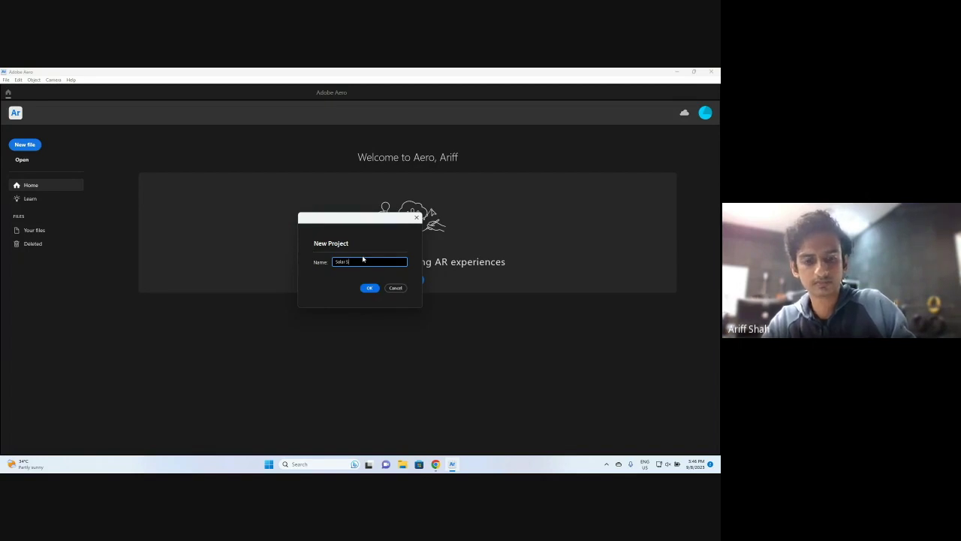
{"action": "type", "text": "ystem"}
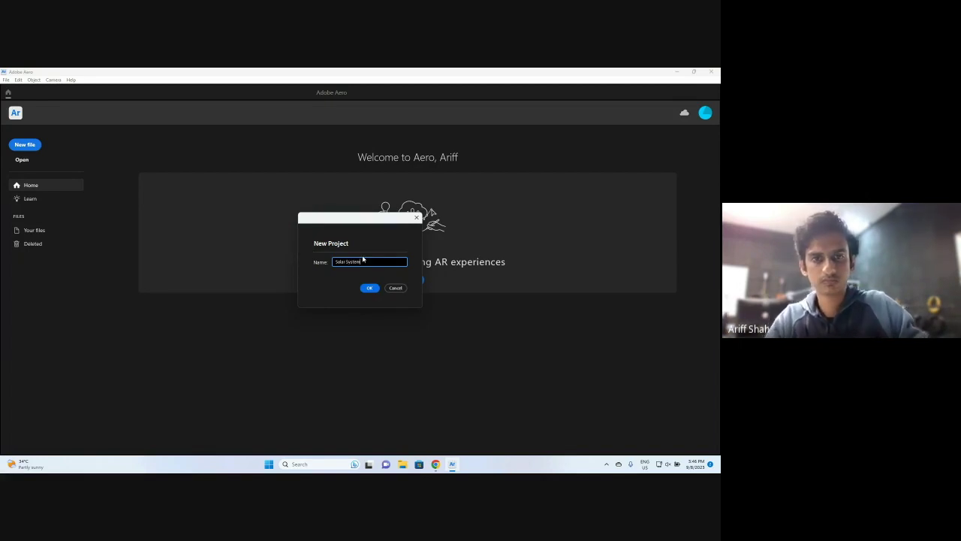
{"action": "left_click", "coordinate": [370, 289]}
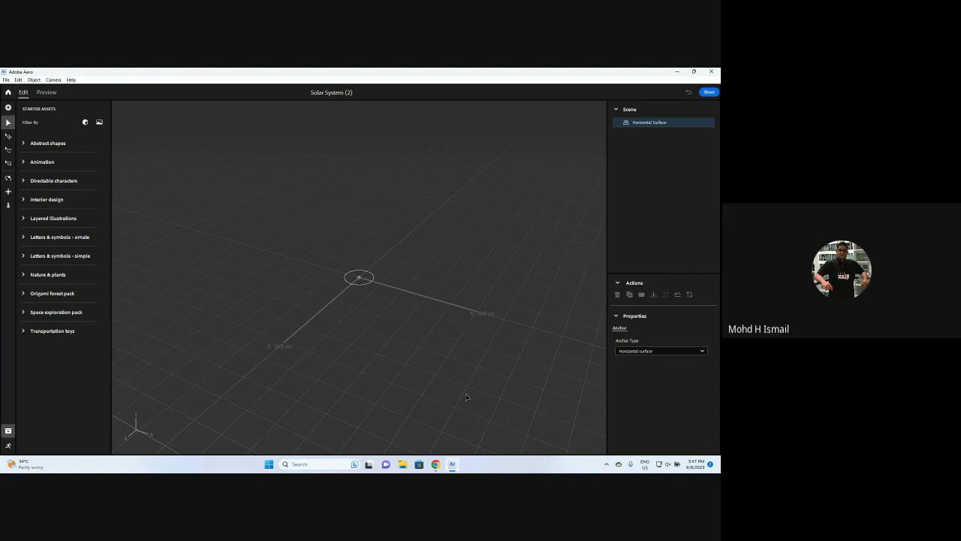
Step: Switch to Chrome, search for "adobe aero" in a new tab and open the desktop beta download from Adobe's product page
{"action": "mouse_move", "coordinate": [442, 461]}
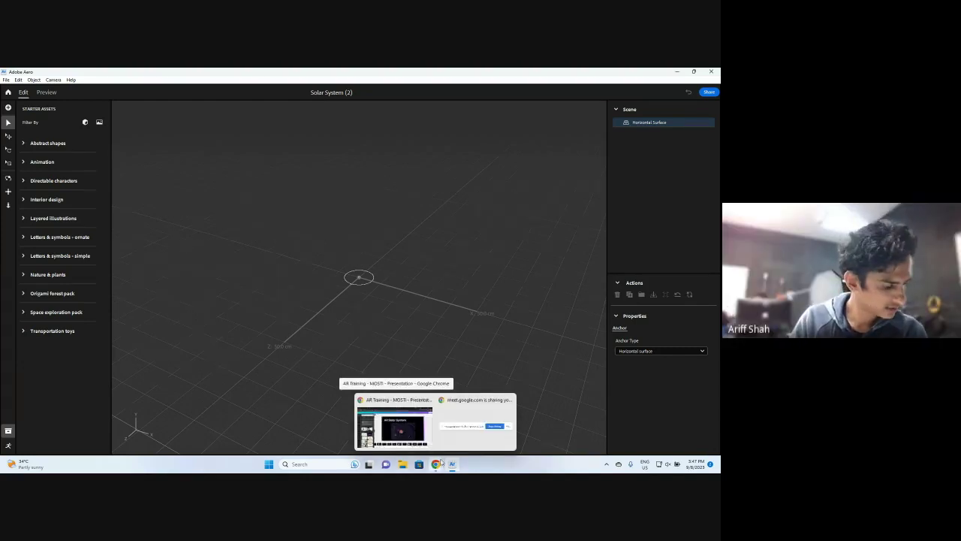
{"action": "left_click", "coordinate": [405, 419]}
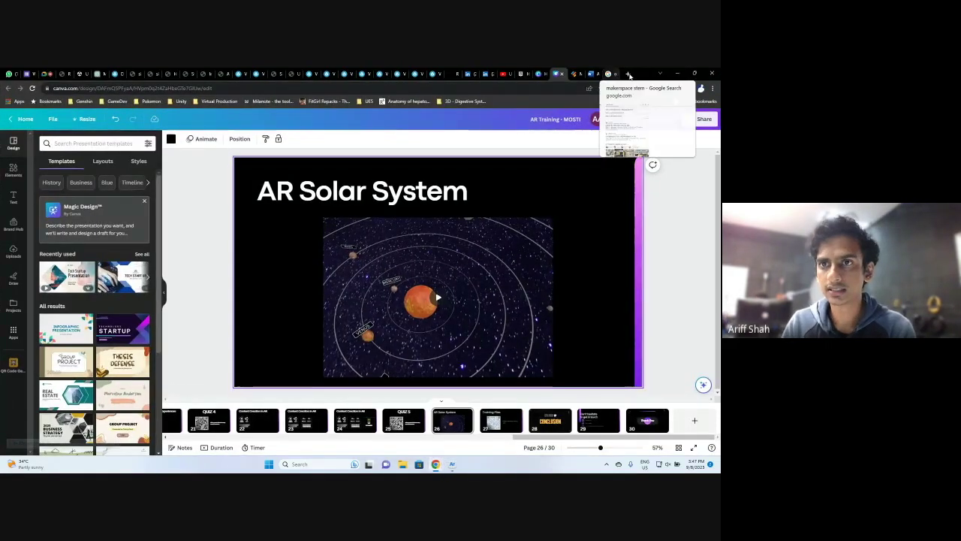
{"action": "left_click", "coordinate": [629, 73]}
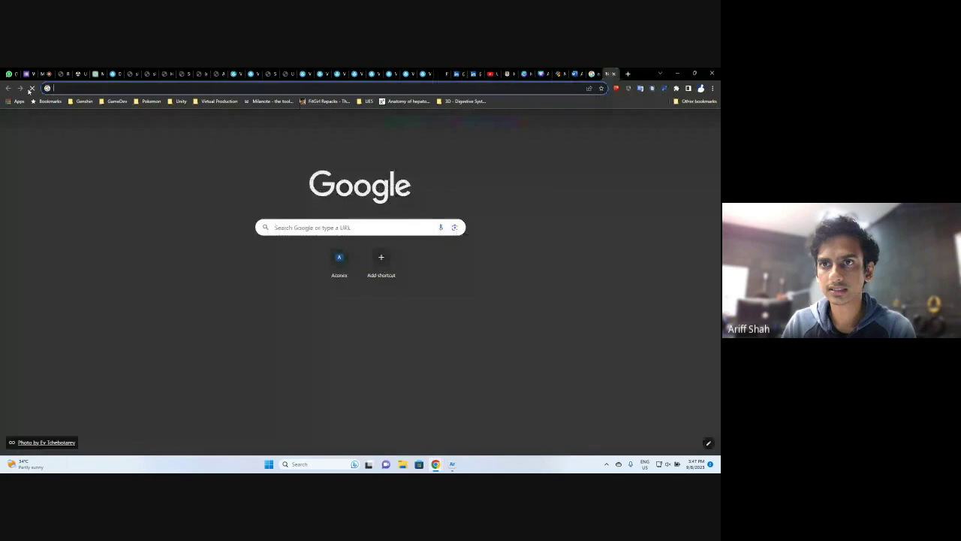
{"action": "type", "text": "adobe ae"}
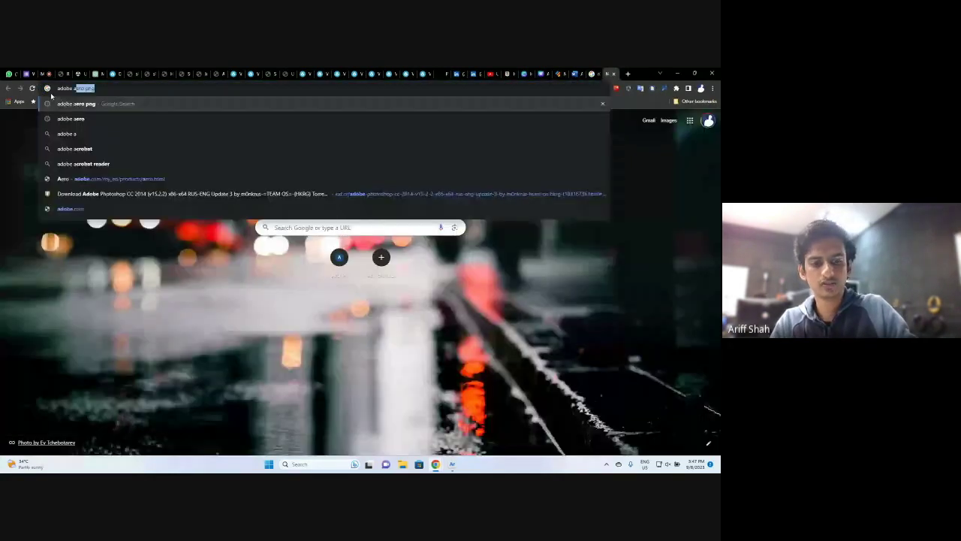
{"action": "type", "text": "ro"}
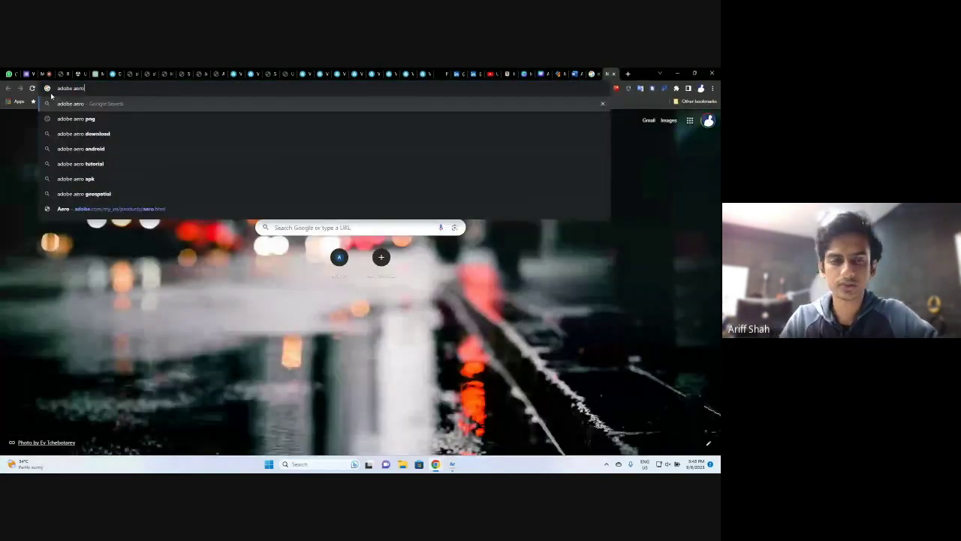
{"action": "key", "text": "Return"}
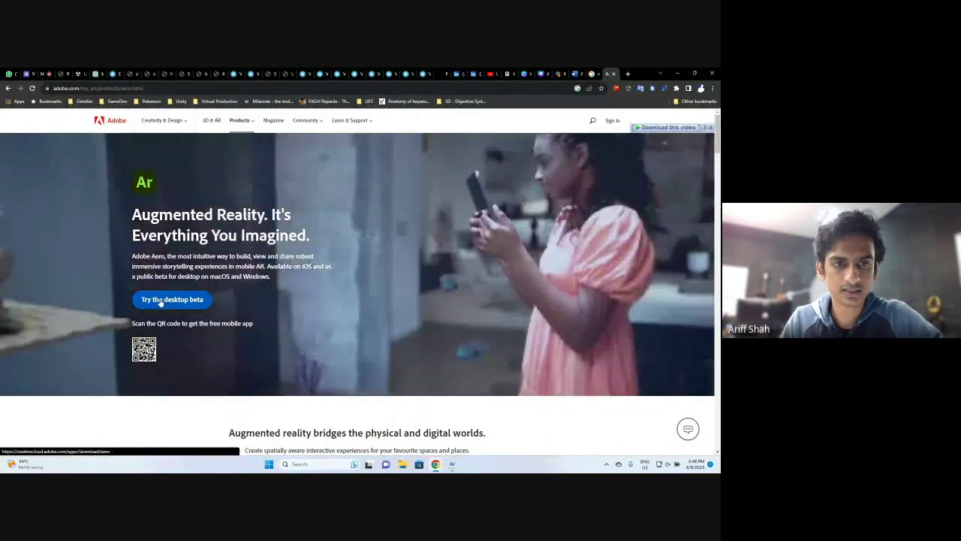
{"action": "left_click", "coordinate": [161, 301]}
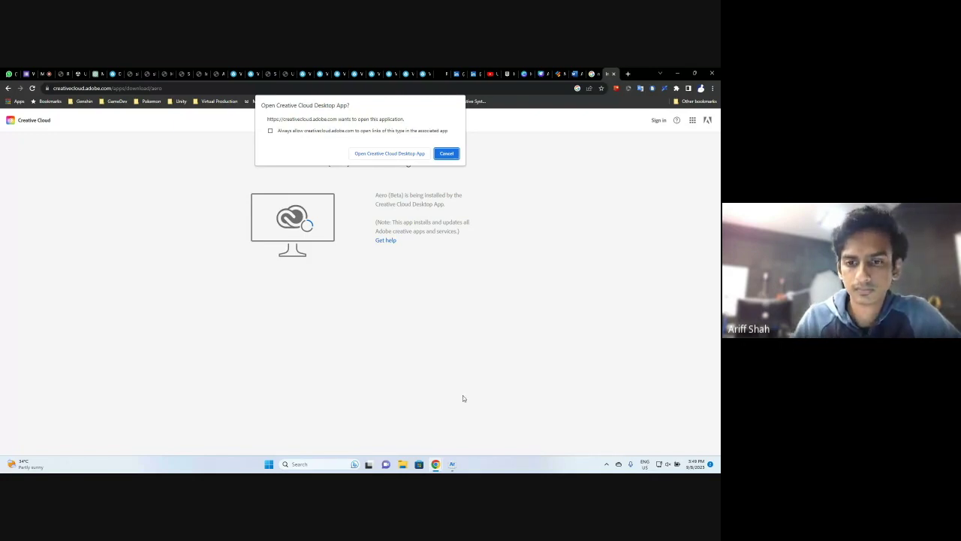
Step: Switch back to the empty solar system project in Adobe Aero
{"action": "left_click", "coordinate": [452, 463]}
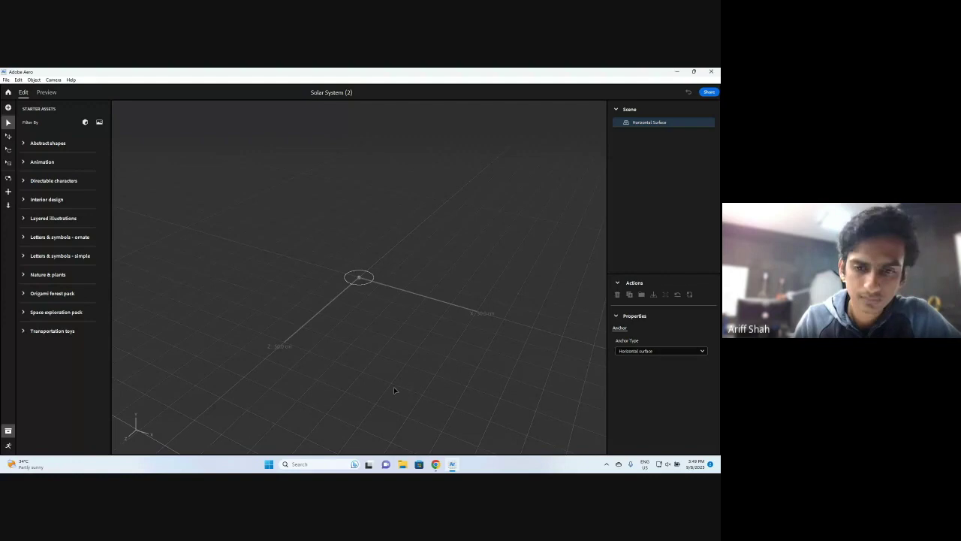
{"action": "left_click", "coordinate": [454, 465]}
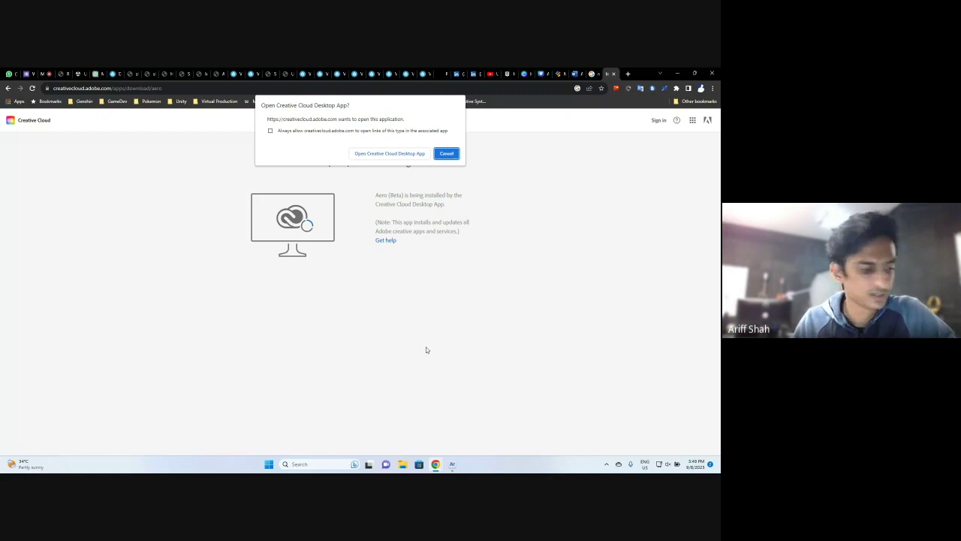
{"action": "left_click", "coordinate": [452, 464]}
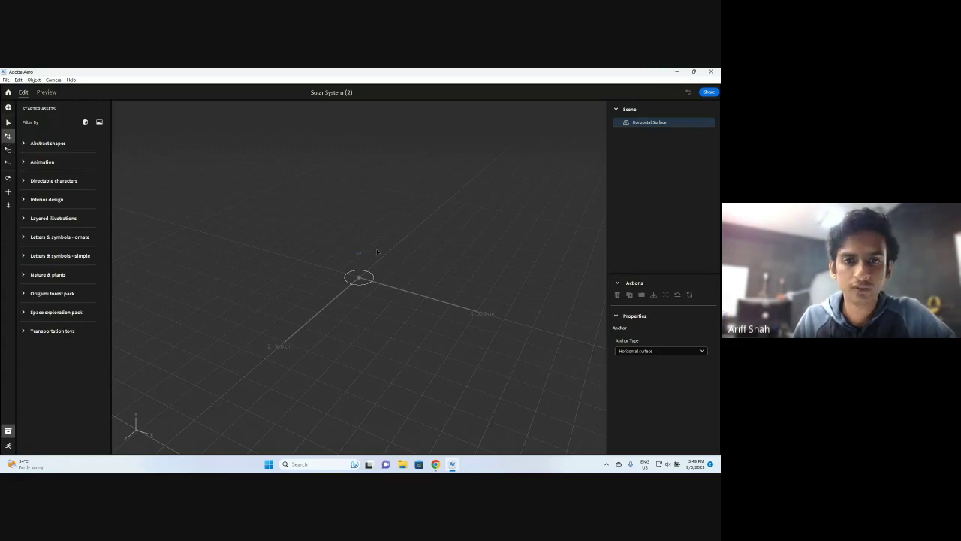
Step: Add a Cone from the Abstract shapes starter assets to the scene
{"action": "scroll", "coordinate": [457, 260], "scroll_direction": "up", "scroll_amount": 1}
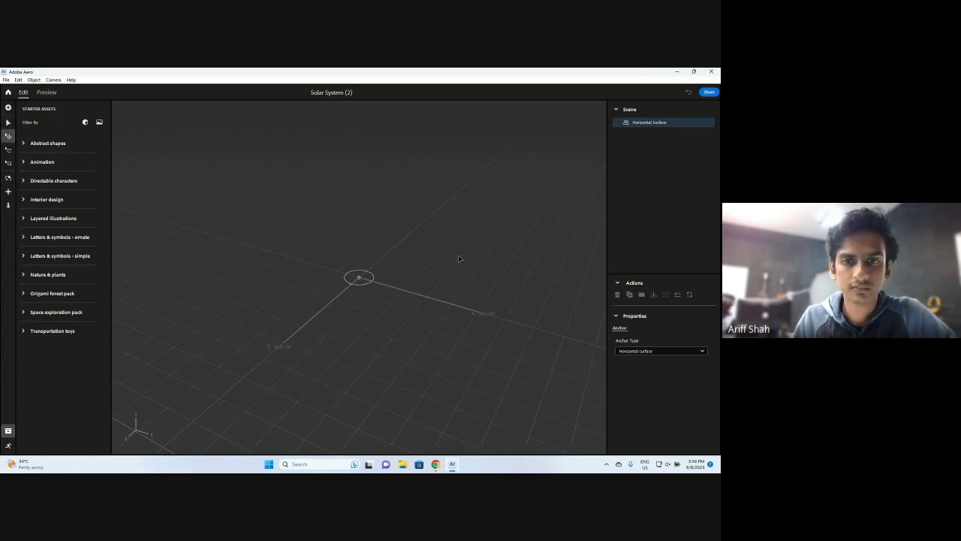
{"action": "scroll", "coordinate": [418, 264], "scroll_direction": "down", "scroll_amount": 1}
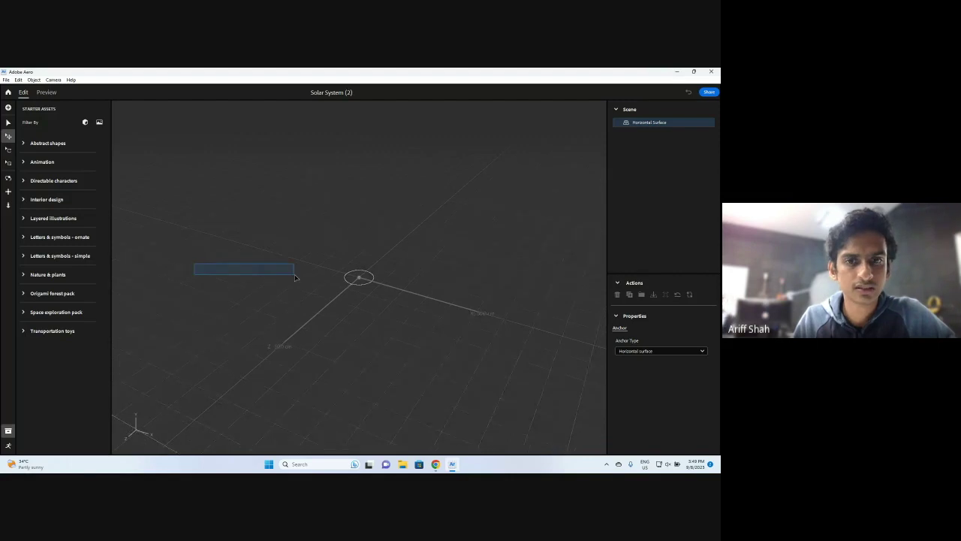
{"action": "left_click", "coordinate": [23, 143]}
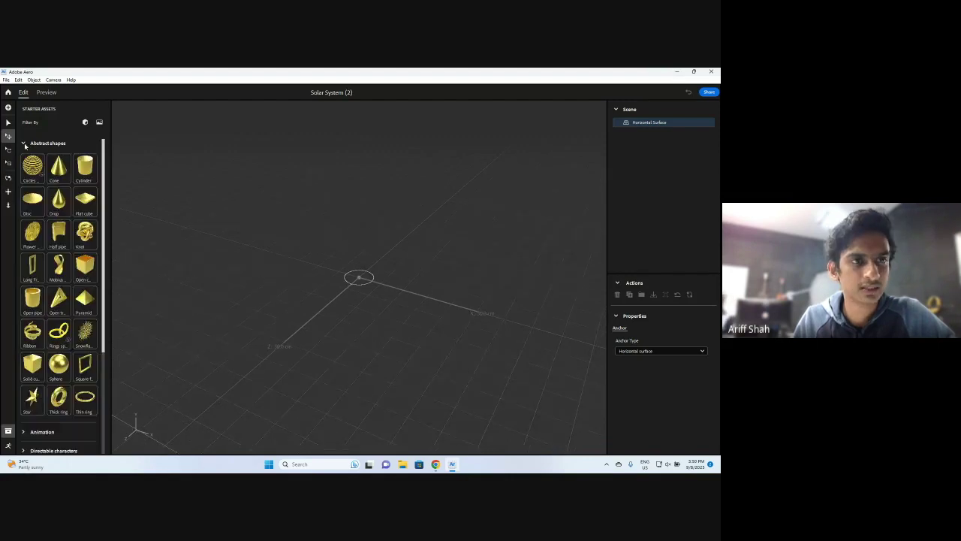
{"action": "left_click", "coordinate": [24, 144]}
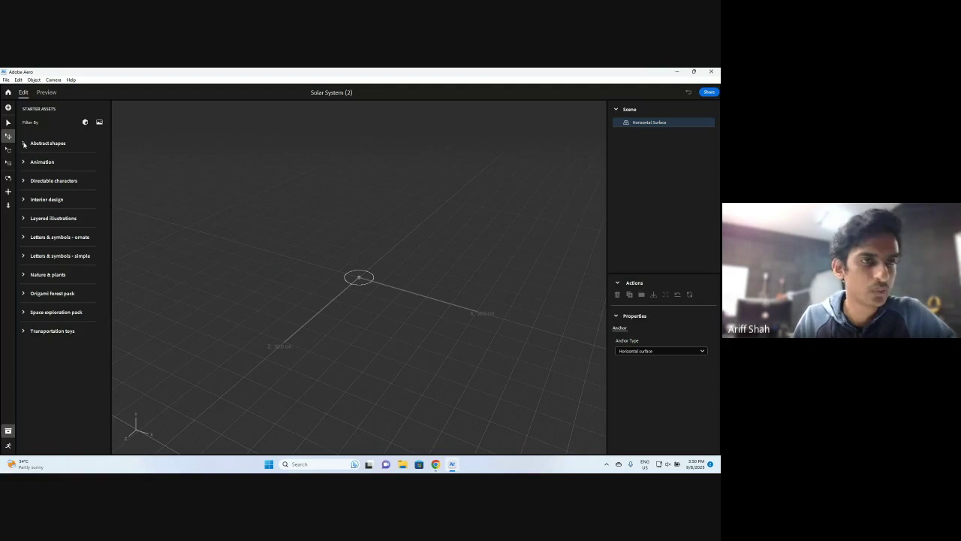
{"action": "left_click", "coordinate": [24, 143]}
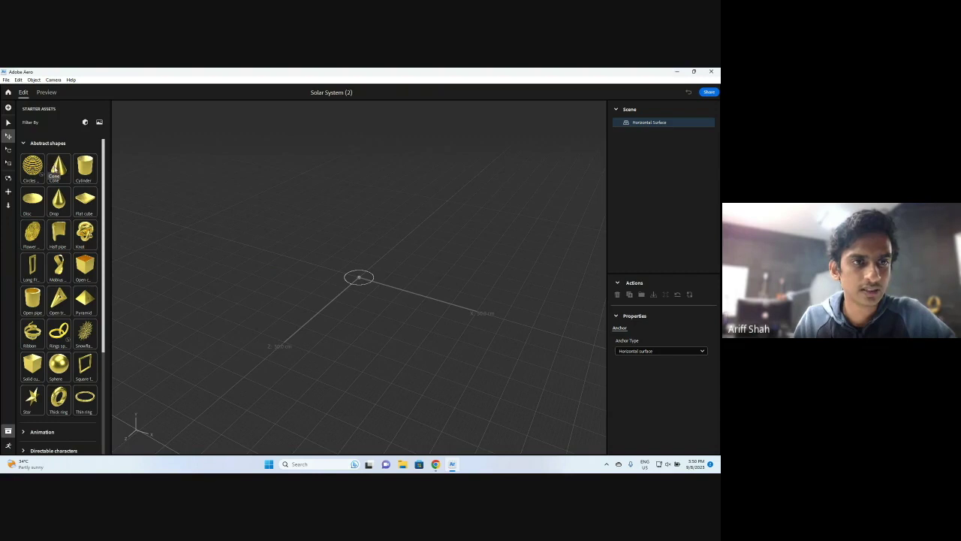
{"action": "left_click", "coordinate": [58, 170]}
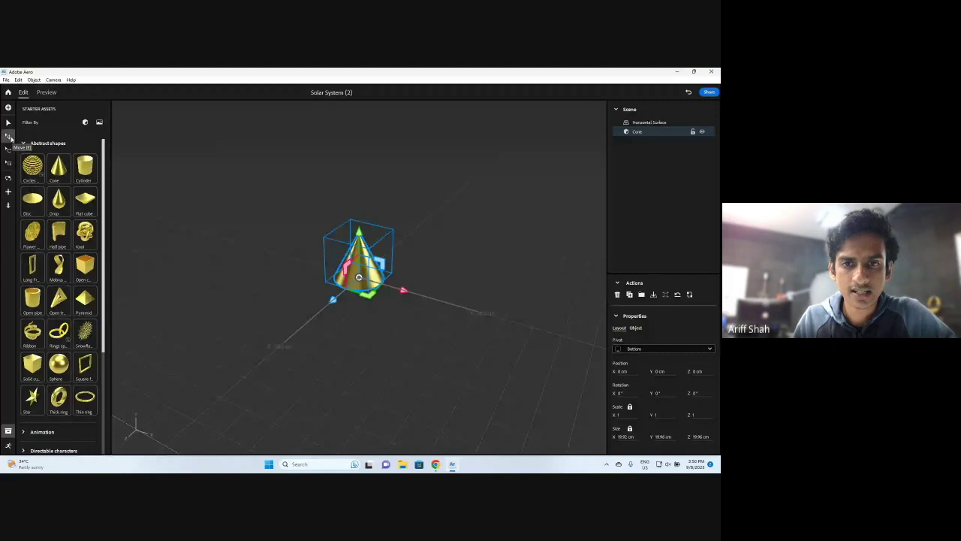
Step: Move the cone freehand along its axes to about X 2 cm, Y 3.7 cm and Z 5.5 cm
{"action": "left_click", "coordinate": [9, 136]}
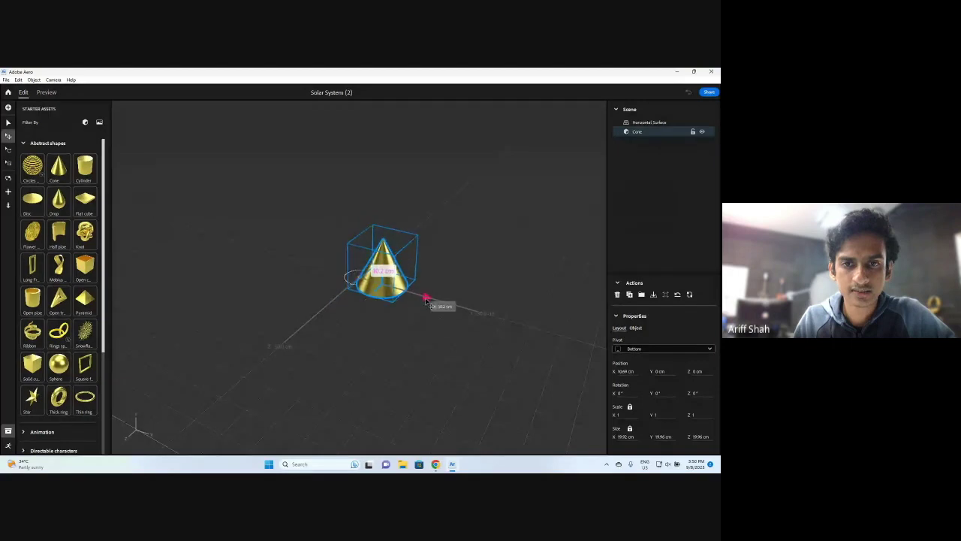
{"action": "mouse_move", "coordinate": [403, 293]}
{"action": "left_mouse_down"}
{"action": "mouse_move", "coordinate": [413, 298]}
{"action": "mouse_move", "coordinate": [405, 293]}
{"action": "left_mouse_up"}
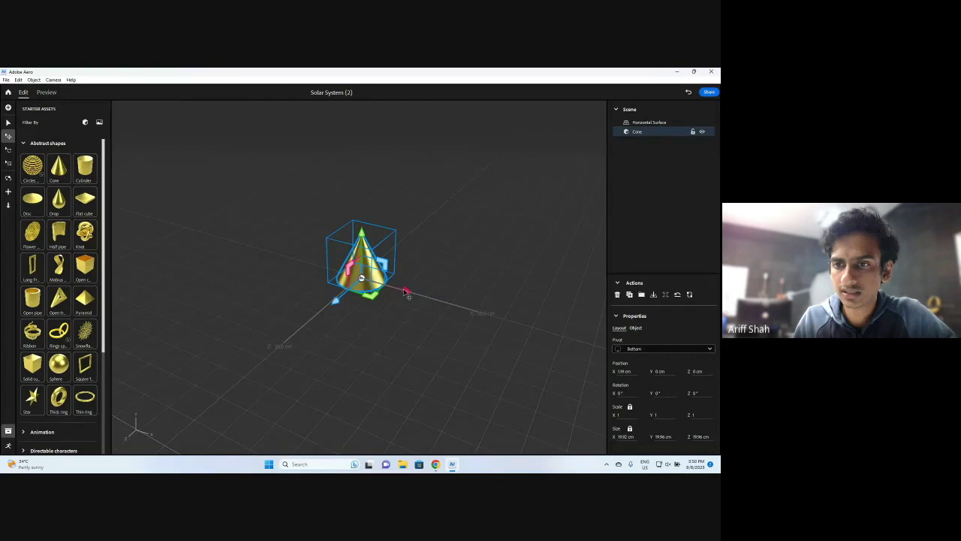
{"action": "left_click_drag", "start_coordinate": [407, 296], "coordinate": [347, 297]}
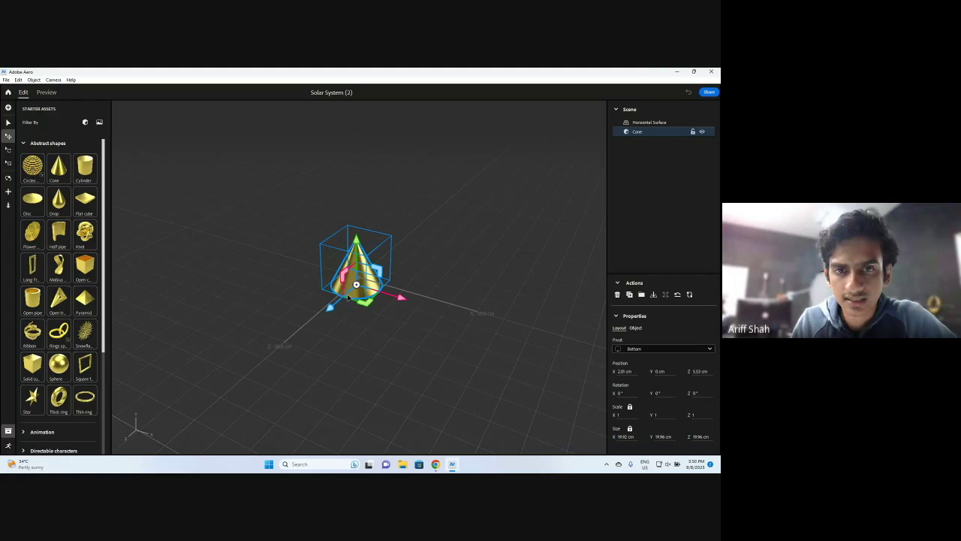
{"action": "left_click_drag", "start_coordinate": [356, 239], "coordinate": [358, 228]}
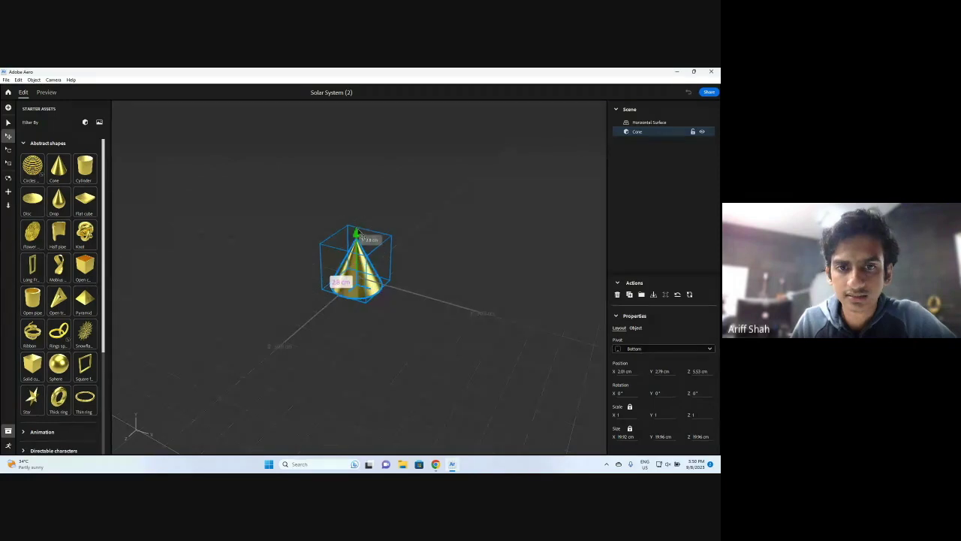
{"action": "left_click_drag", "start_coordinate": [360, 235], "coordinate": [361, 230]}
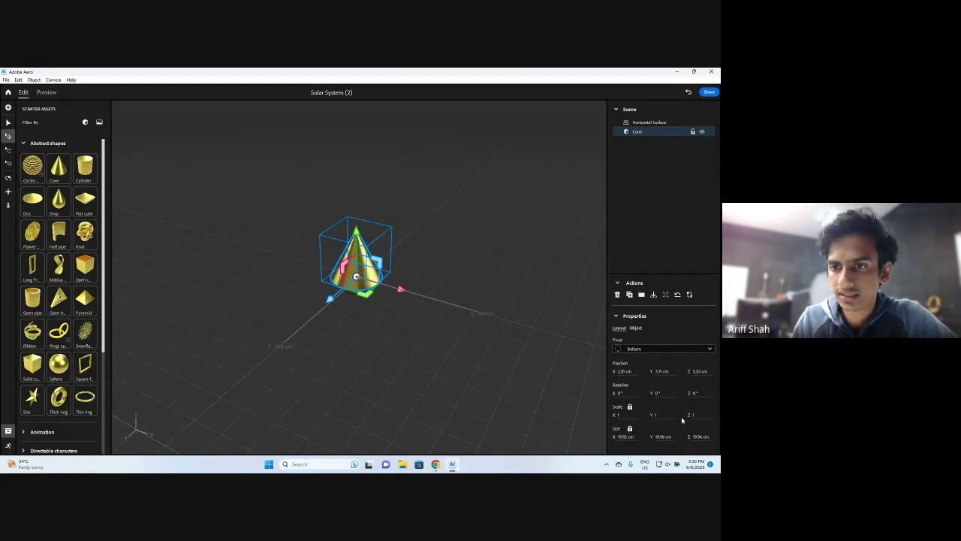
Step: Set the cone's X, Y and Z position to 0 cm
{"action": "left_click", "coordinate": [625, 371]}
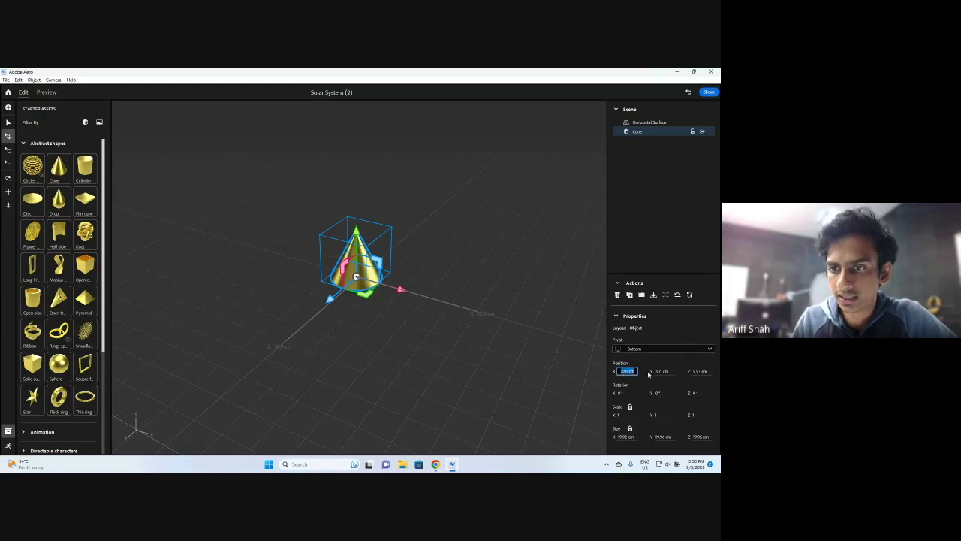
{"action": "left_click", "coordinate": [656, 371]}
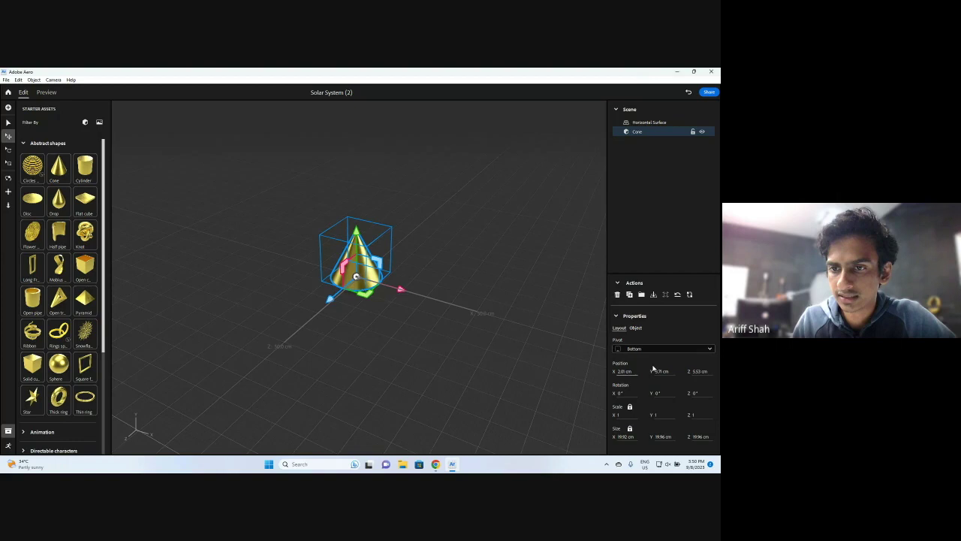
{"action": "key", "text": "shift+Tab"}
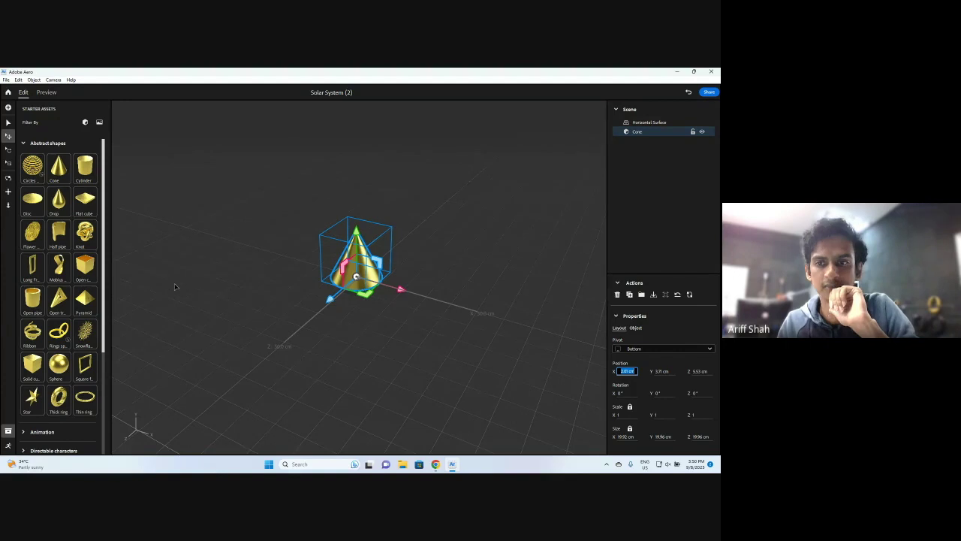
{"action": "left_click", "coordinate": [639, 373]}
{"action": "left_click", "coordinate": [629, 372]}
{"action": "type", "text": "0"}
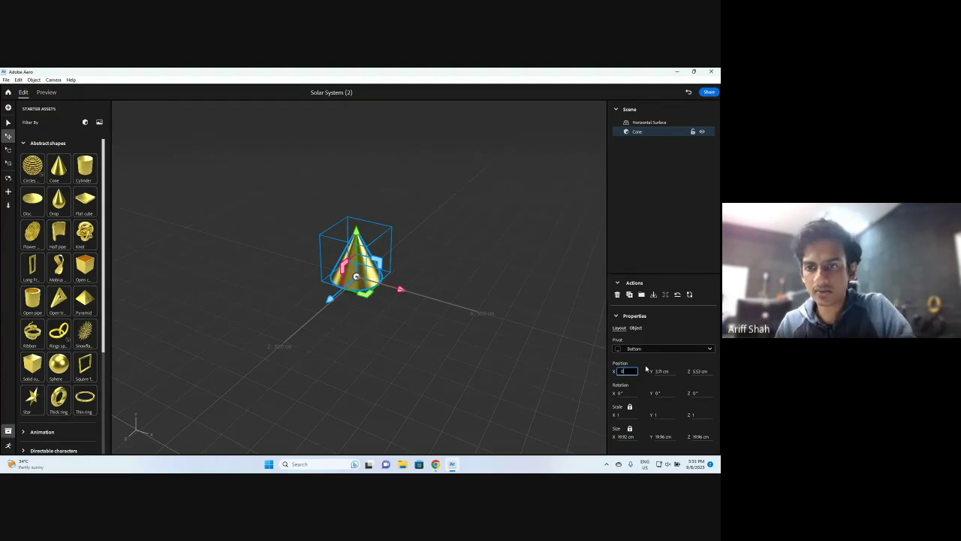
{"action": "key", "text": "Tab"}
{"action": "type", "text": "0"}
{"action": "left_click", "coordinate": [693, 372]}
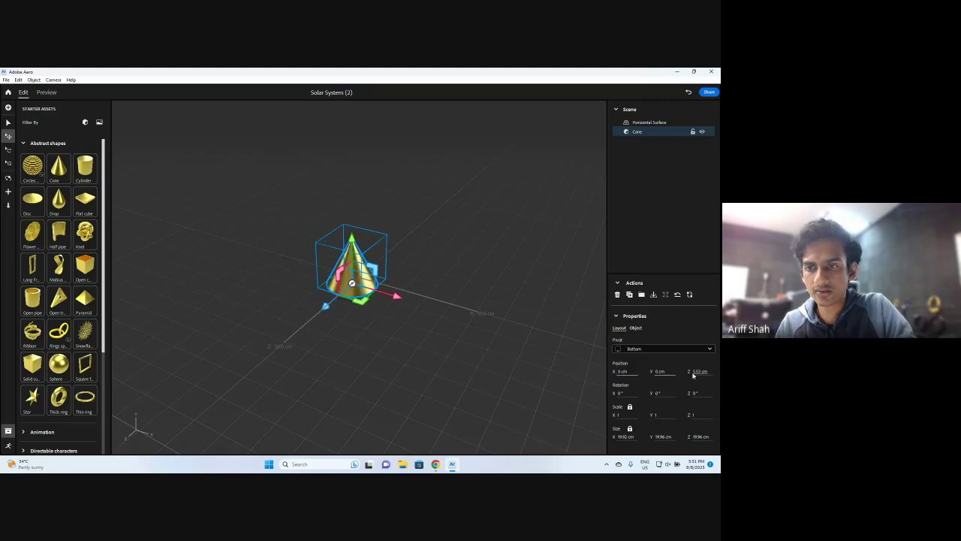
{"action": "type", "text": "0"}
{"action": "key", "text": "Return"}
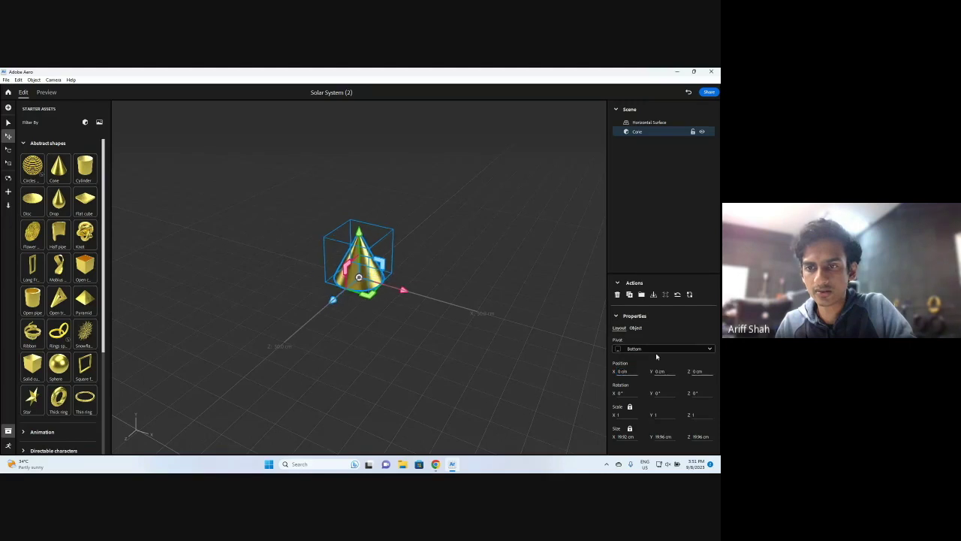
Step: Rotate the cone freehand with the Rotate tool, mainly around its vertical axis, to about 280° in Y
{"action": "left_click", "coordinate": [329, 312]}
{"action": "left_click", "coordinate": [359, 259]}
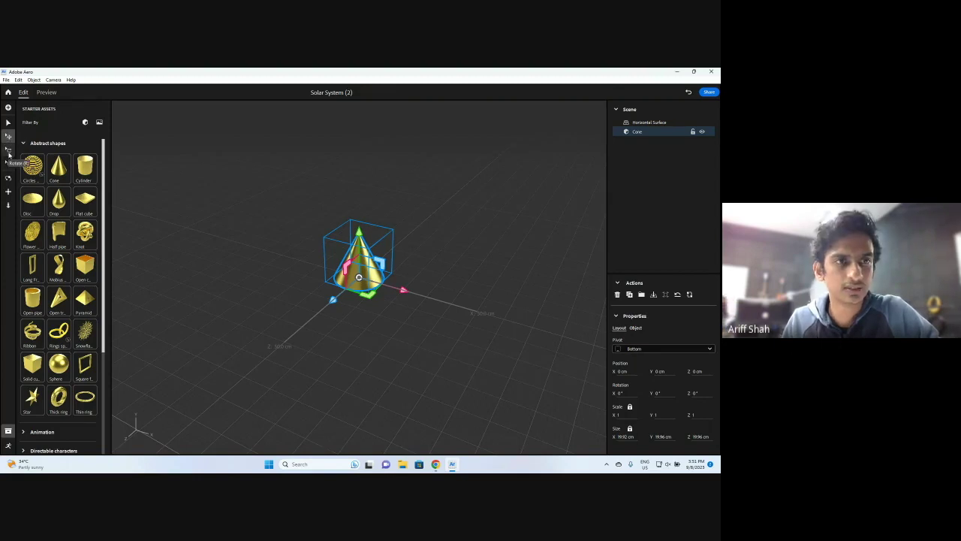
{"action": "left_click", "coordinate": [9, 154]}
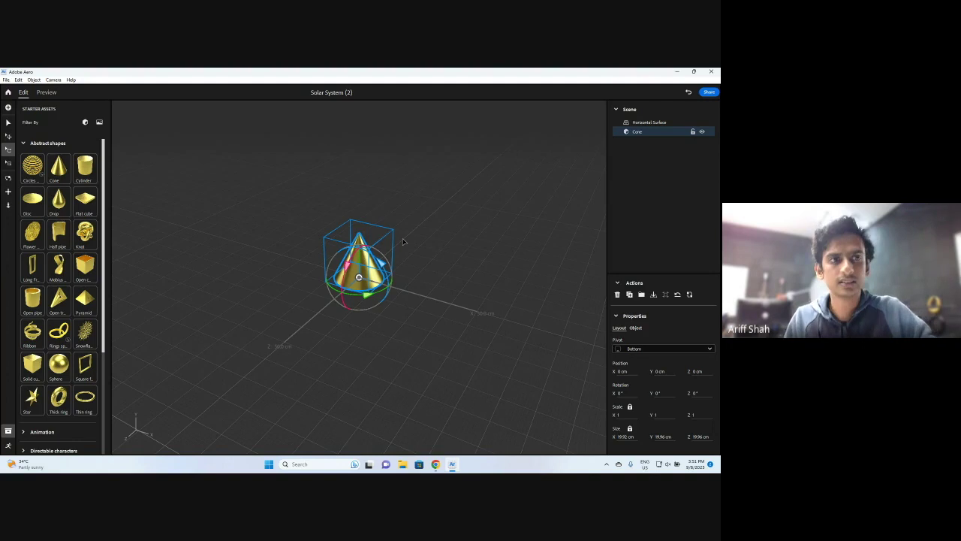
{"action": "key", "text": "w"}
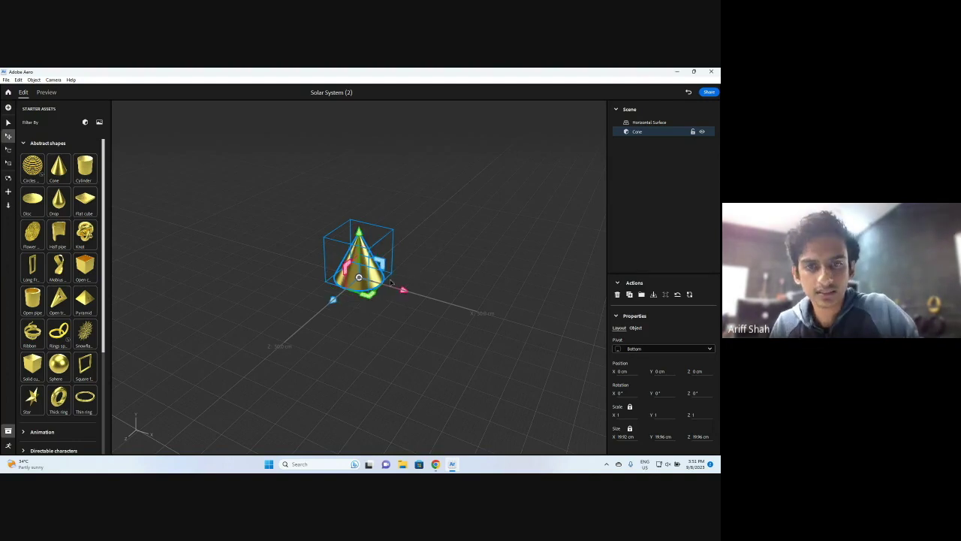
{"action": "left_click", "coordinate": [6, 150]}
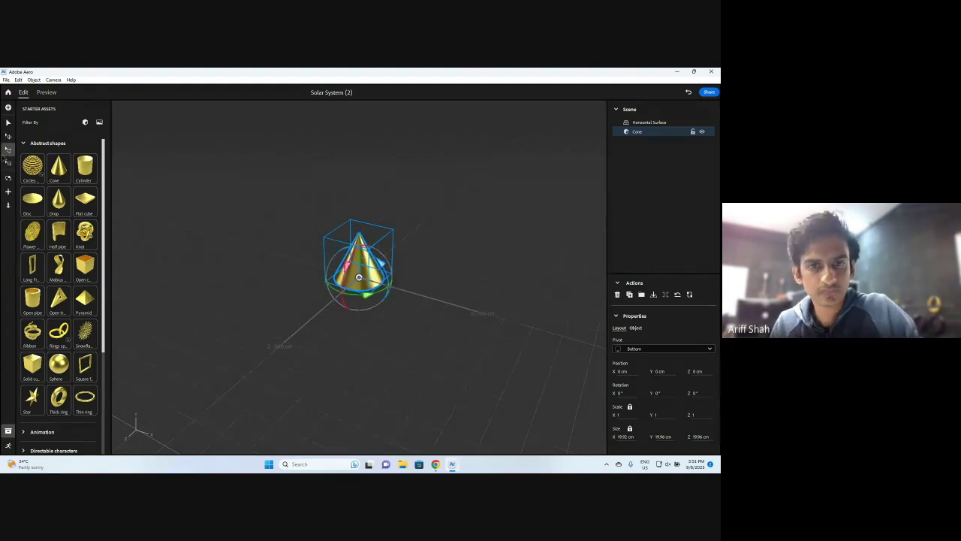
{"action": "mouse_move", "coordinate": [365, 294]}
{"action": "left_mouse_down"}
{"action": "mouse_move", "coordinate": [347, 320]}
{"action": "mouse_move", "coordinate": [296, 310]}
{"action": "mouse_move", "coordinate": [293, 281]}
{"action": "mouse_move", "coordinate": [396, 278]}
{"action": "mouse_move", "coordinate": [275, 239]}
{"action": "mouse_move", "coordinate": [340, 256]}
{"action": "mouse_move", "coordinate": [365, 296]}
{"action": "mouse_move", "coordinate": [355, 292]}
{"action": "left_mouse_up"}
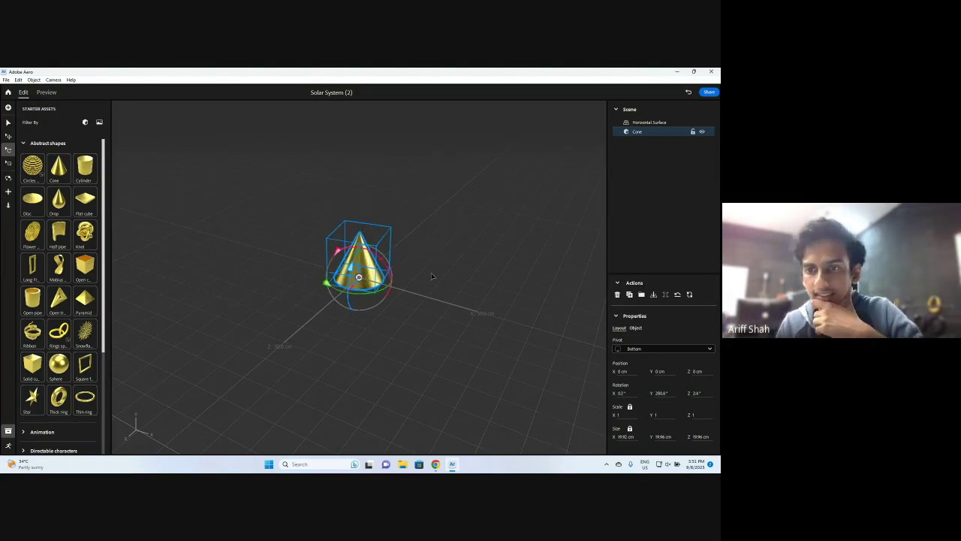
Step: Enlarge the cone proportionally with the Scale tool to a scale of about 2.6 on all axes
{"action": "left_click", "coordinate": [6, 169]}
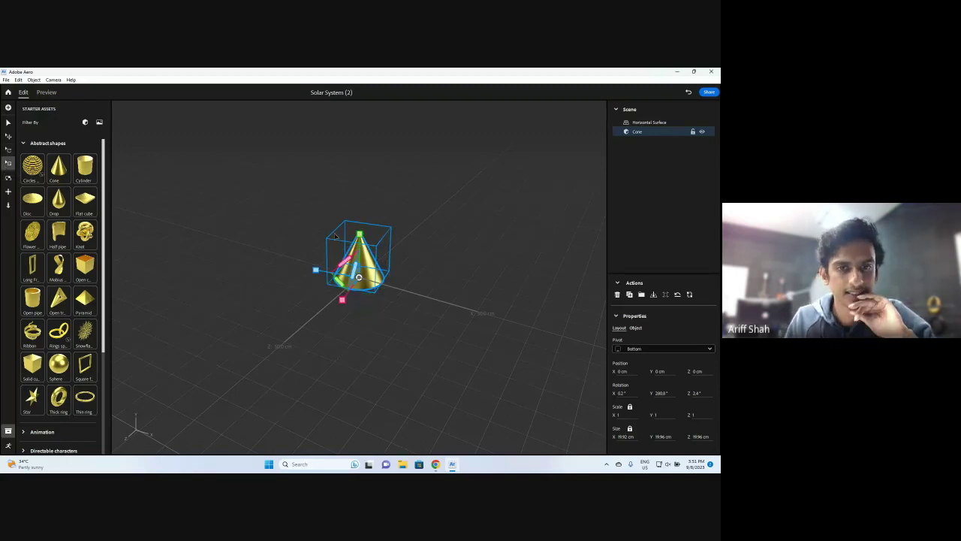
{"action": "left_click_drag", "start_coordinate": [315, 270], "coordinate": [363, 235]}
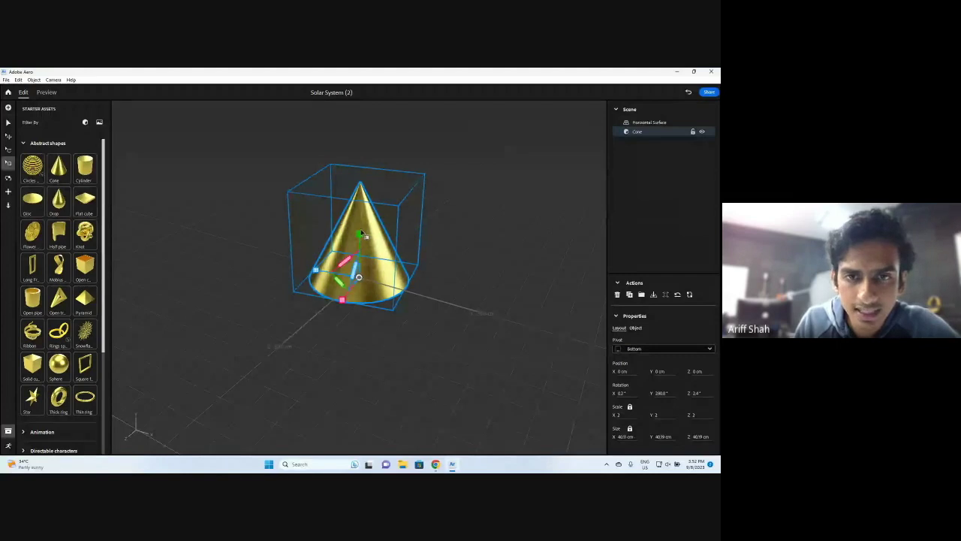
{"action": "mouse_move", "coordinate": [364, 235]}
{"action": "left_mouse_down"}
{"action": "mouse_move", "coordinate": [386, 172]}
{"action": "mouse_move", "coordinate": [380, 225]}
{"action": "left_mouse_up"}
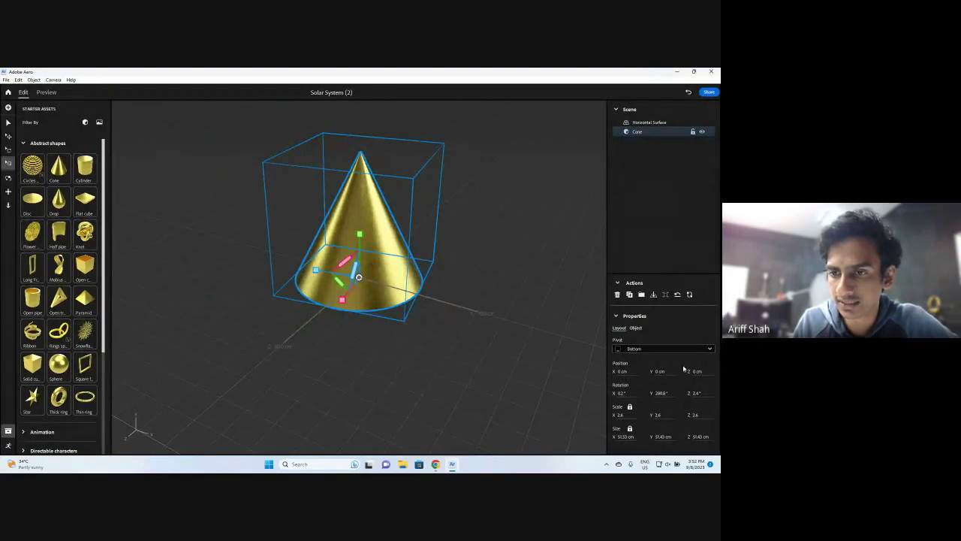
Step: Unlock the cone's proportional scaling and shrink it along the Z axis alone to a scale of about 2.4
{"action": "left_click", "coordinate": [631, 407]}
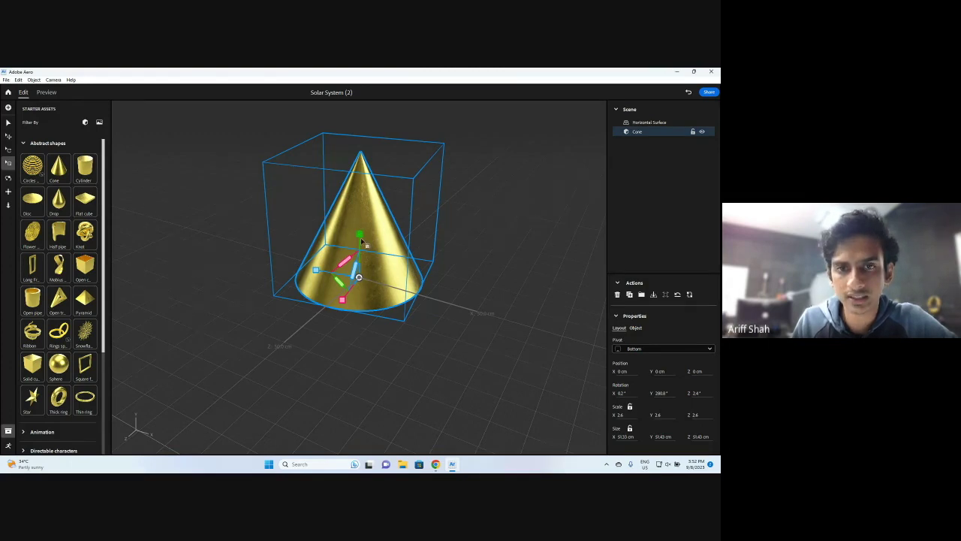
{"action": "mouse_move", "coordinate": [316, 271]}
{"action": "left_mouse_down"}
{"action": "mouse_move", "coordinate": [251, 262]}
{"action": "mouse_move", "coordinate": [317, 264]}
{"action": "mouse_move", "coordinate": [311, 272]}
{"action": "mouse_move", "coordinate": [321, 273]}
{"action": "left_mouse_up"}
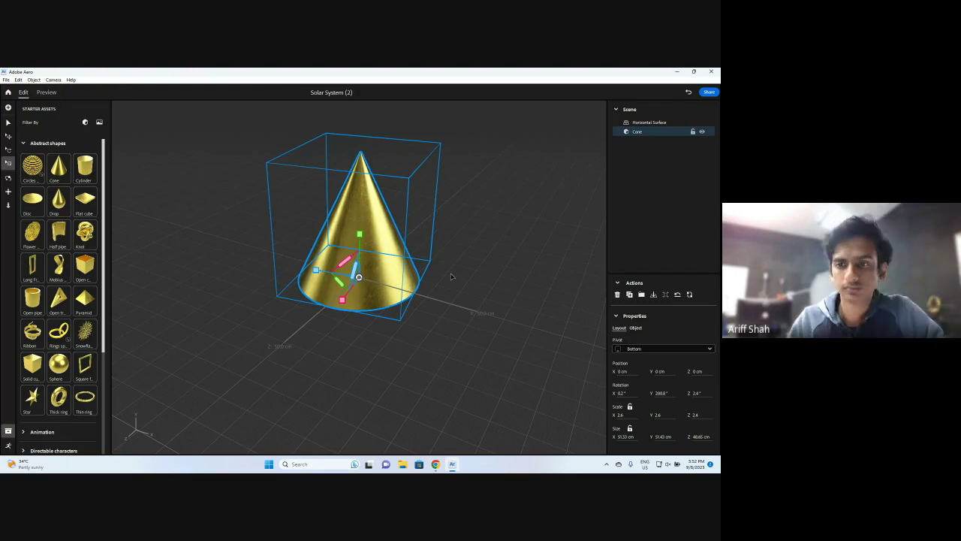
{"action": "left_click", "coordinate": [499, 207]}
{"action": "left_click", "coordinate": [369, 230]}
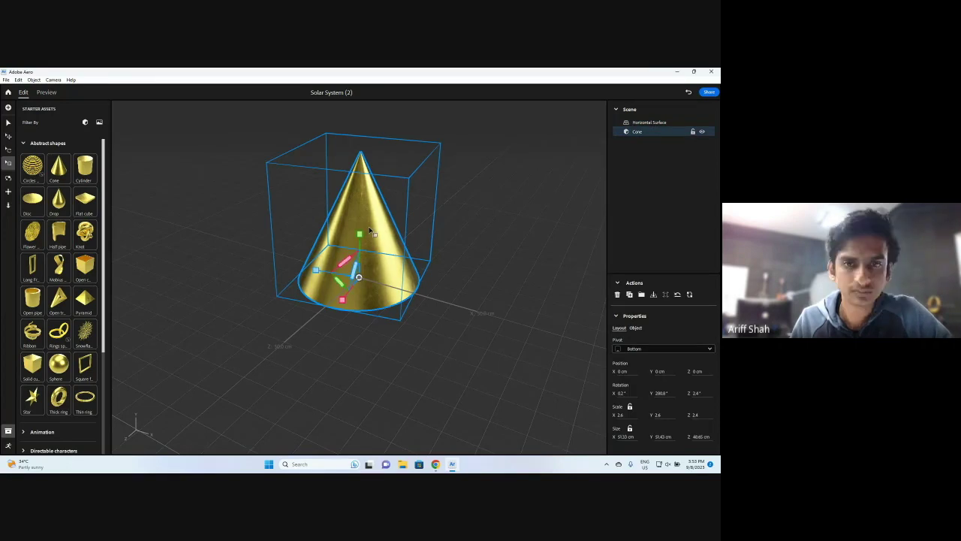
{"action": "left_click", "coordinate": [195, 209]}
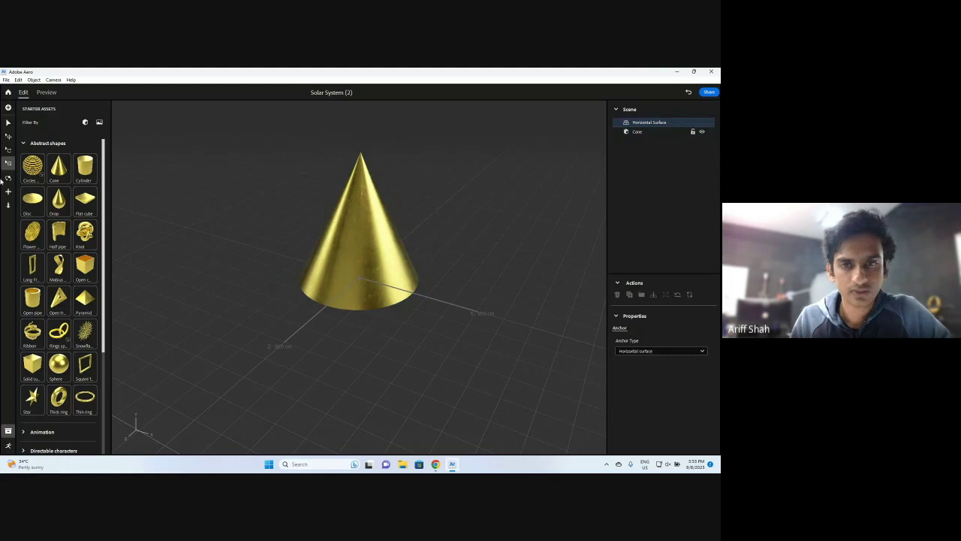
{"action": "left_click", "coordinate": [345, 250]}
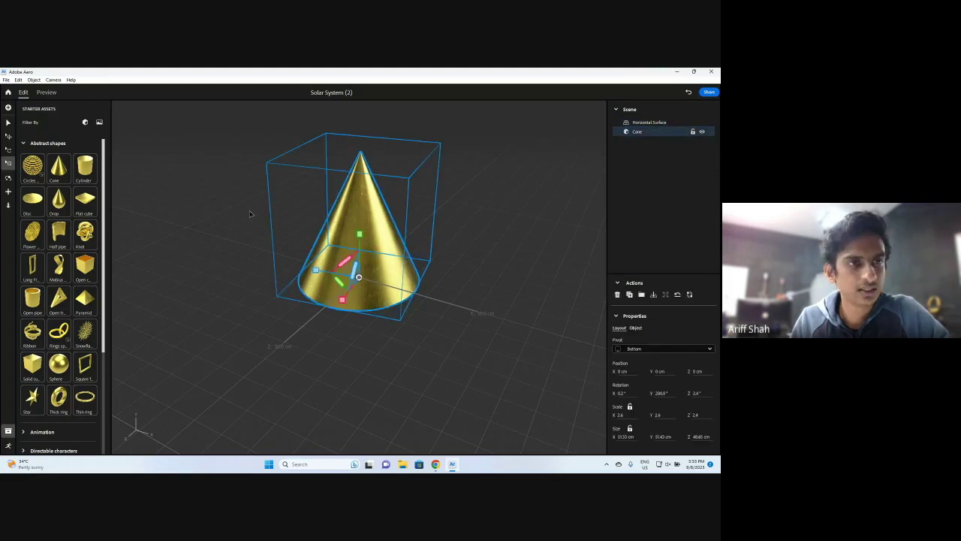
Step: Examine the cone from different angles and distances using the Orbit, Pan and zoom view tools
{"action": "left_click", "coordinate": [7, 179]}
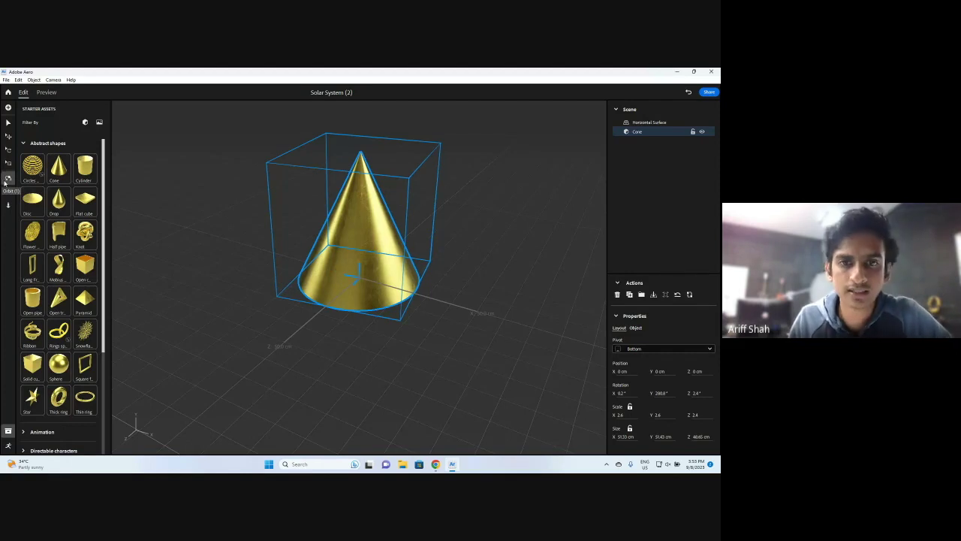
{"action": "left_click_drag", "start_coordinate": [317, 342], "coordinate": [417, 358]}
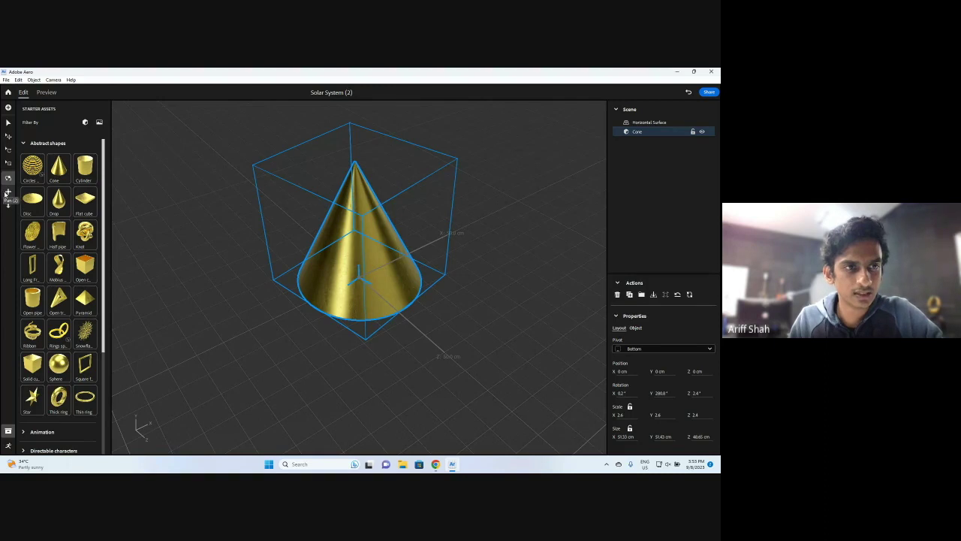
{"action": "left_click", "coordinate": [7, 193]}
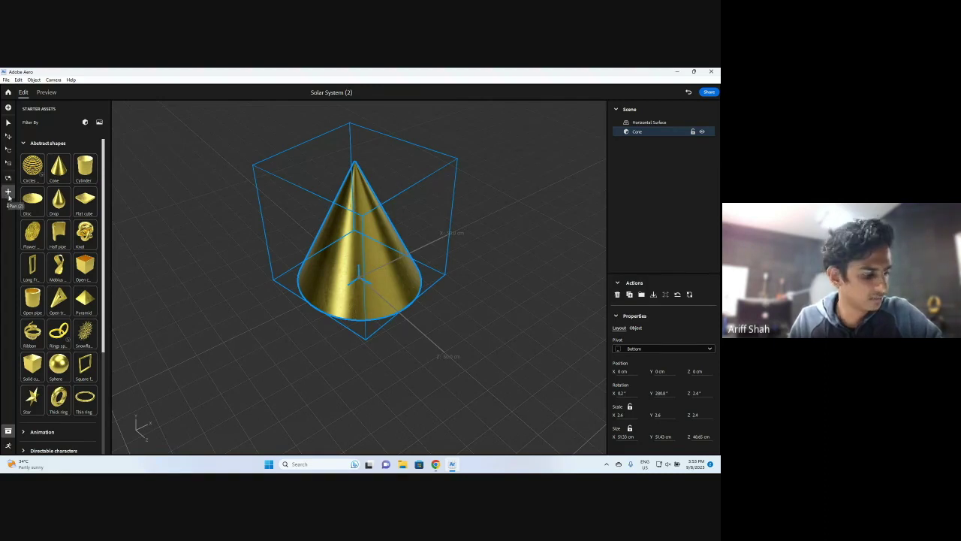
{"action": "left_click_drag", "start_coordinate": [318, 239], "coordinate": [307, 259]}
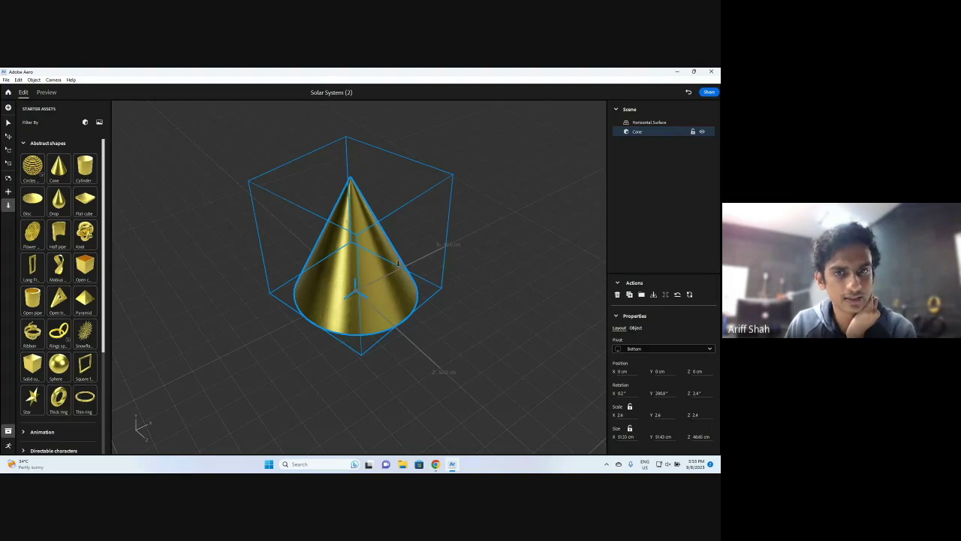
{"action": "left_click_drag", "start_coordinate": [461, 310], "coordinate": [443, 268]}
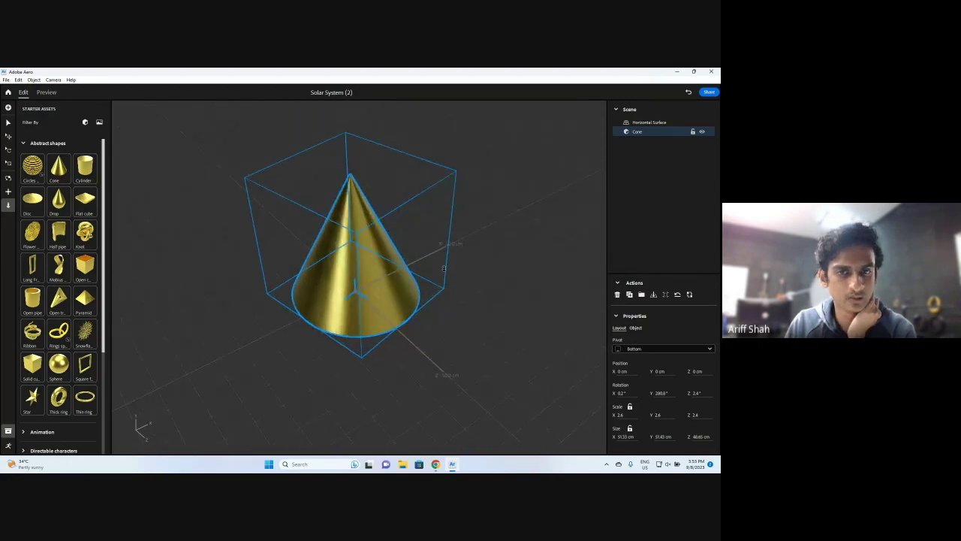
{"action": "scroll", "coordinate": [444, 268], "scroll_direction": "down", "scroll_amount": 1}
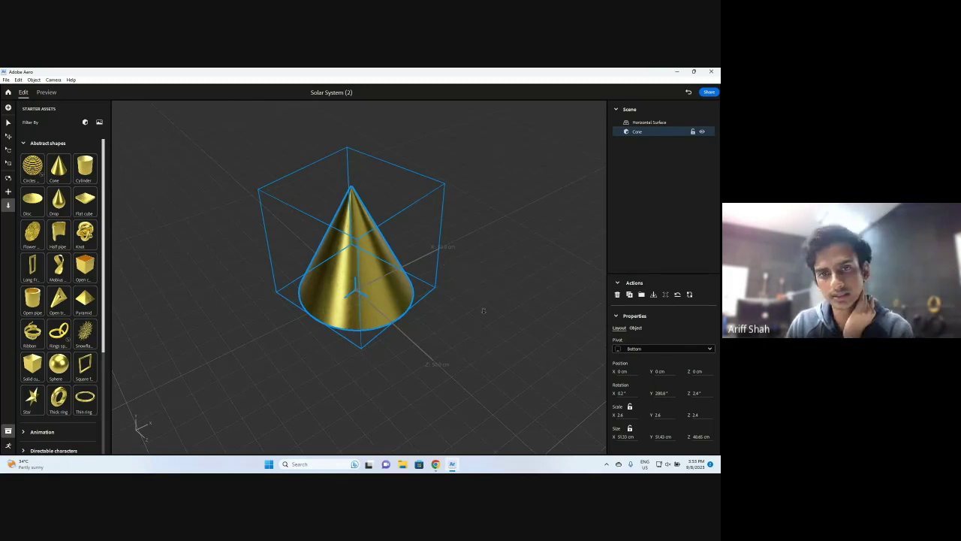
{"action": "scroll", "coordinate": [483, 310], "scroll_direction": "down", "scroll_amount": 1}
{"action": "scroll", "coordinate": [494, 310], "scroll_direction": "down", "scroll_amount": 1}
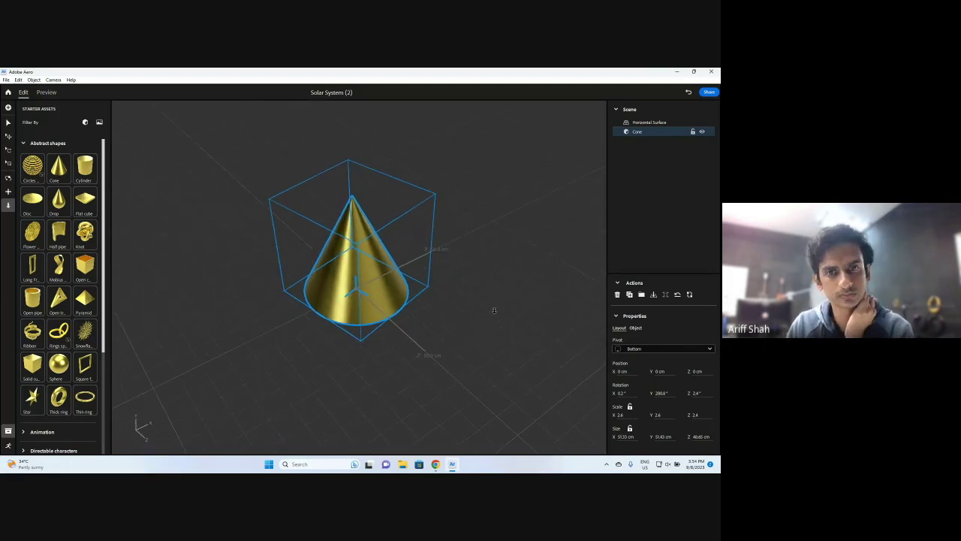
{"action": "scroll", "coordinate": [494, 310], "scroll_direction": "up", "scroll_amount": 1}
{"action": "scroll", "coordinate": [494, 312], "scroll_direction": "up", "scroll_amount": 1}
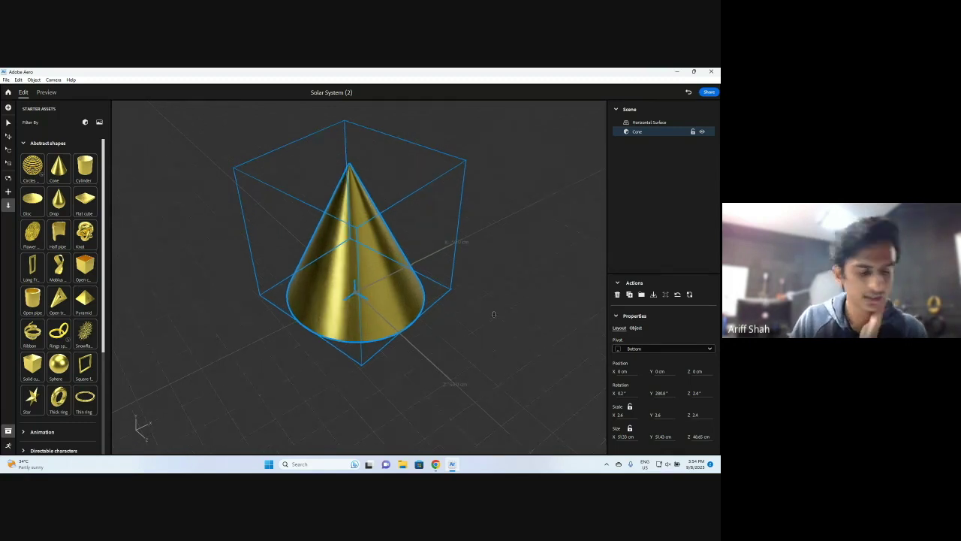
{"action": "scroll", "coordinate": [493, 314], "scroll_direction": "down", "scroll_amount": 1}
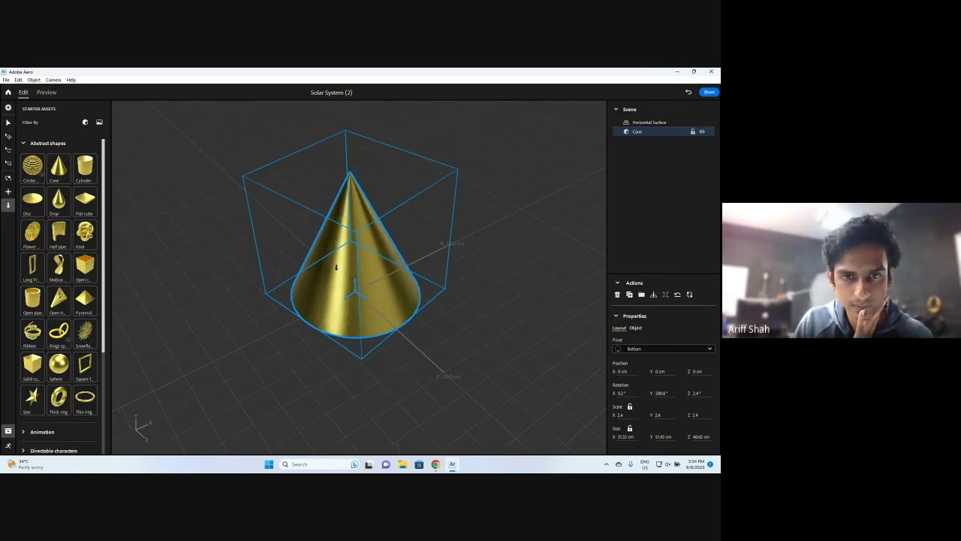
Step: Rotate the cone freehand with the Rotate tool to about 273° in Y and 6.7° in Z
{"action": "left_click", "coordinate": [7, 150]}
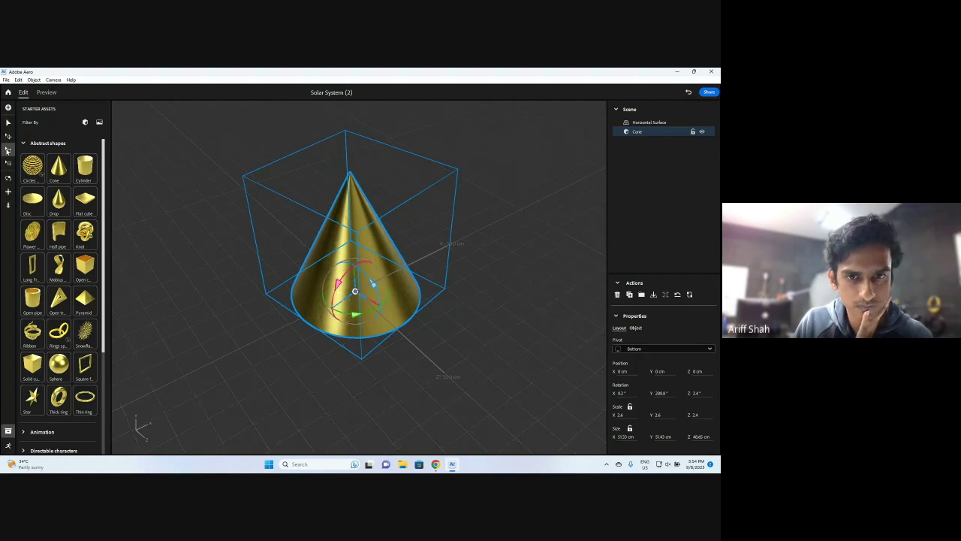
{"action": "left_click_drag", "start_coordinate": [366, 313], "coordinate": [369, 301]}
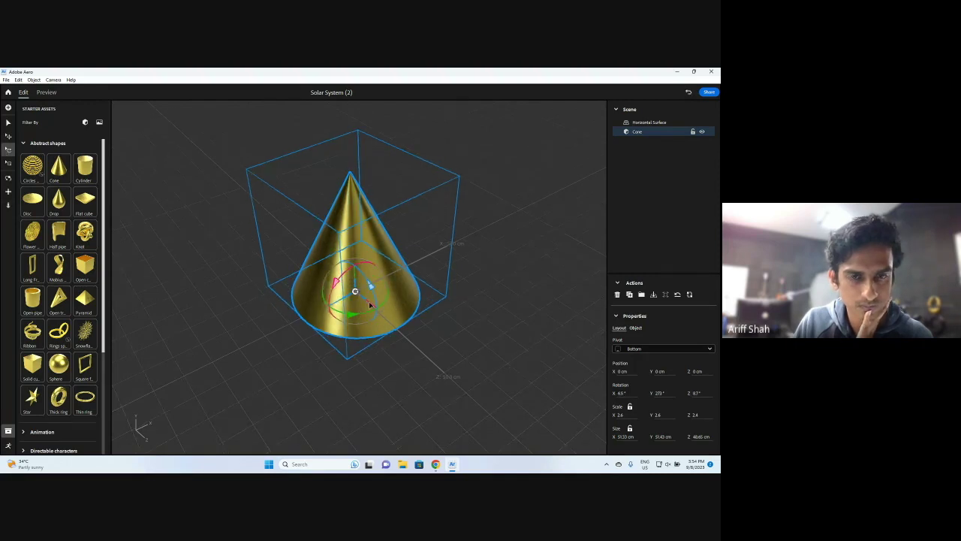
Step: Rotate the cone freehand again to about 140° in X, 271° in Y and 142° in Z
{"action": "left_click", "coordinate": [368, 301]}
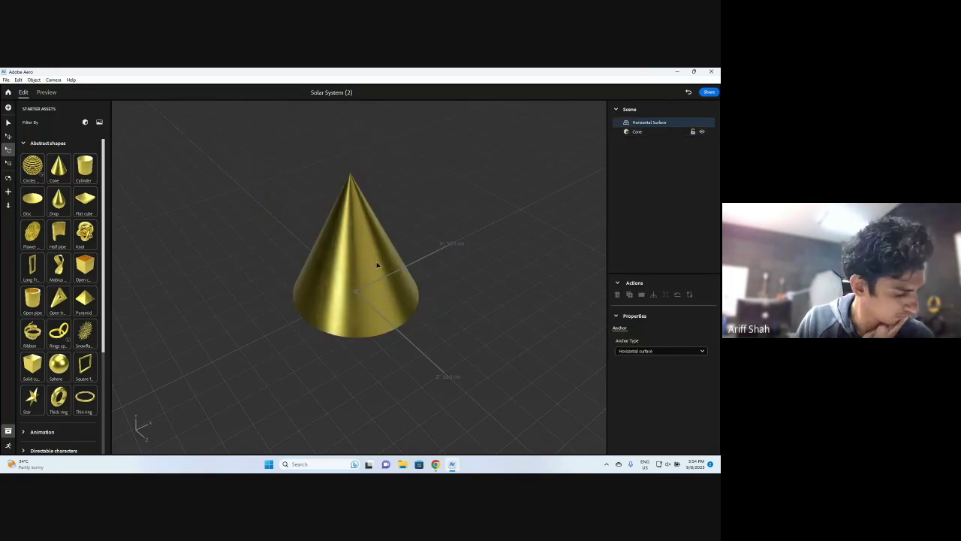
{"action": "left_click", "coordinate": [376, 261]}
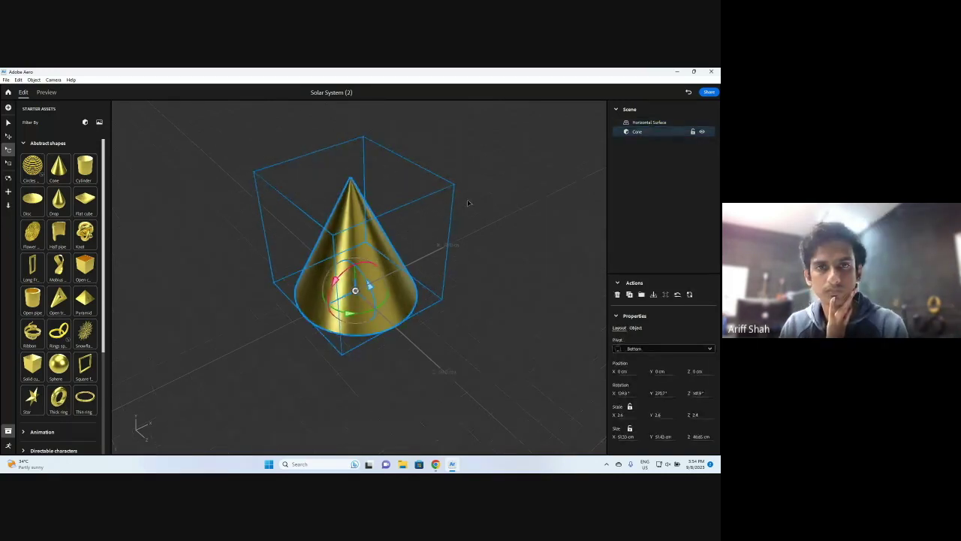
{"action": "left_click", "coordinate": [377, 250]}
{"action": "left_click", "coordinate": [366, 247]}
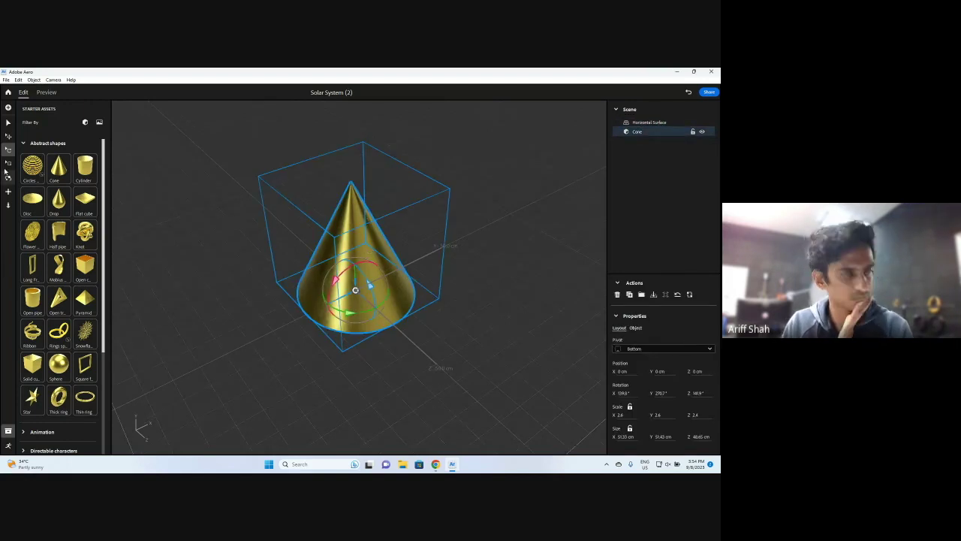
Step: Collapse the Abstract shapes category and delete the cone from the scene
{"action": "left_click", "coordinate": [7, 137]}
{"action": "left_click", "coordinate": [23, 143]}
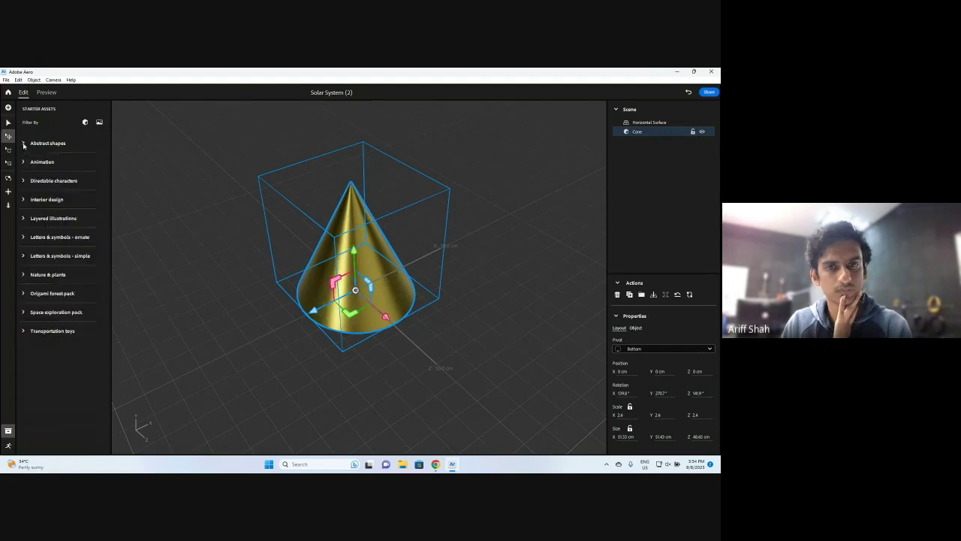
{"action": "key", "text": "Escape"}
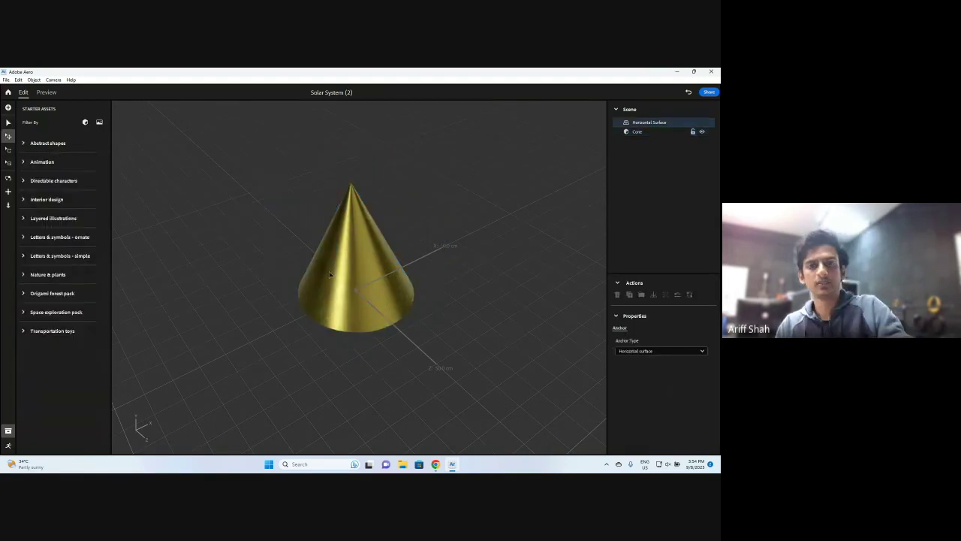
{"action": "left_click", "coordinate": [331, 274]}
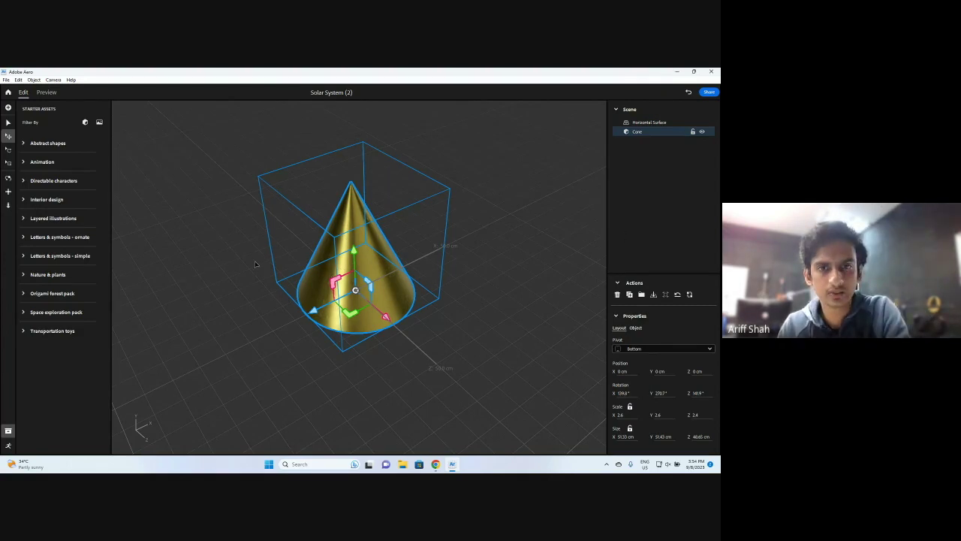
{"action": "key", "text": "Delete"}
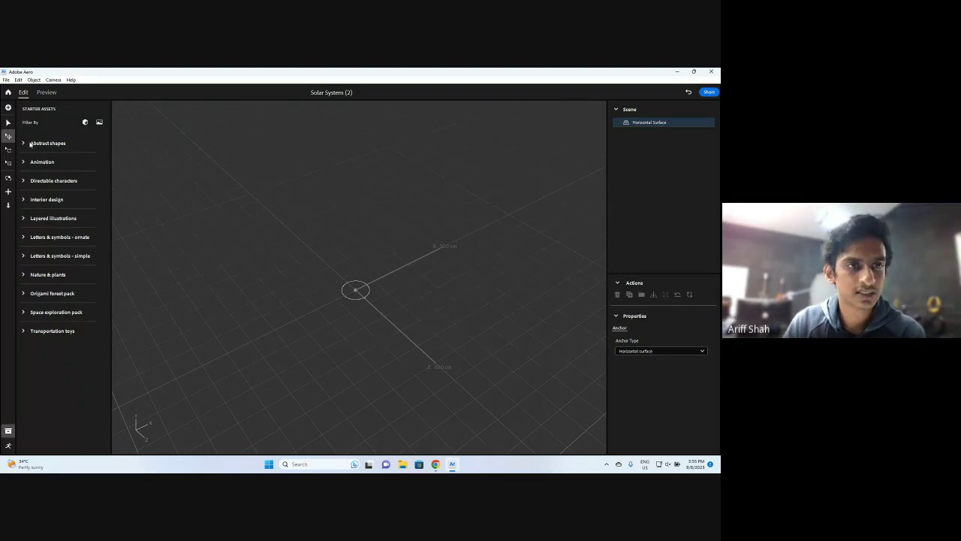
Step: Add the Sun from the Space exploration pack to the scene and bring the whole sphere into view
{"action": "left_click", "coordinate": [23, 162]}
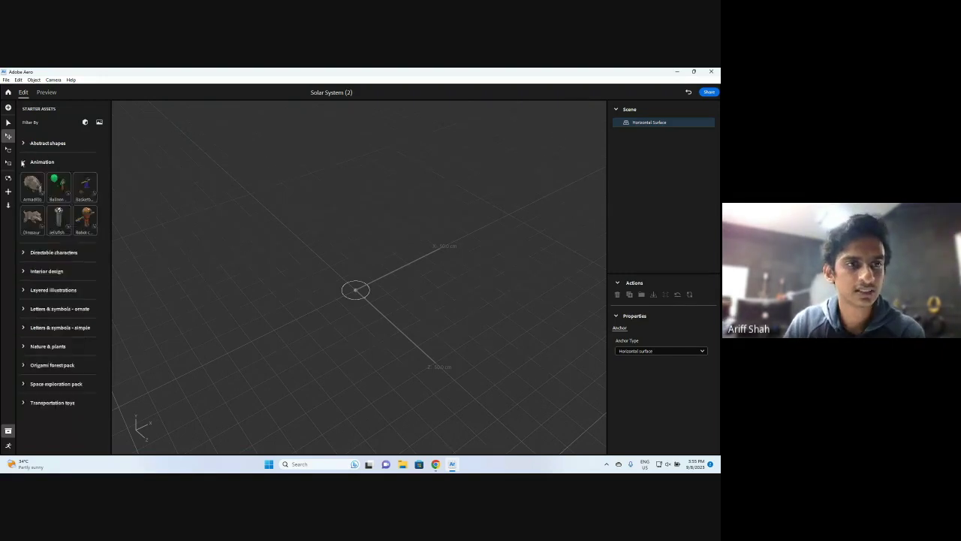
{"action": "left_click", "coordinate": [24, 162]}
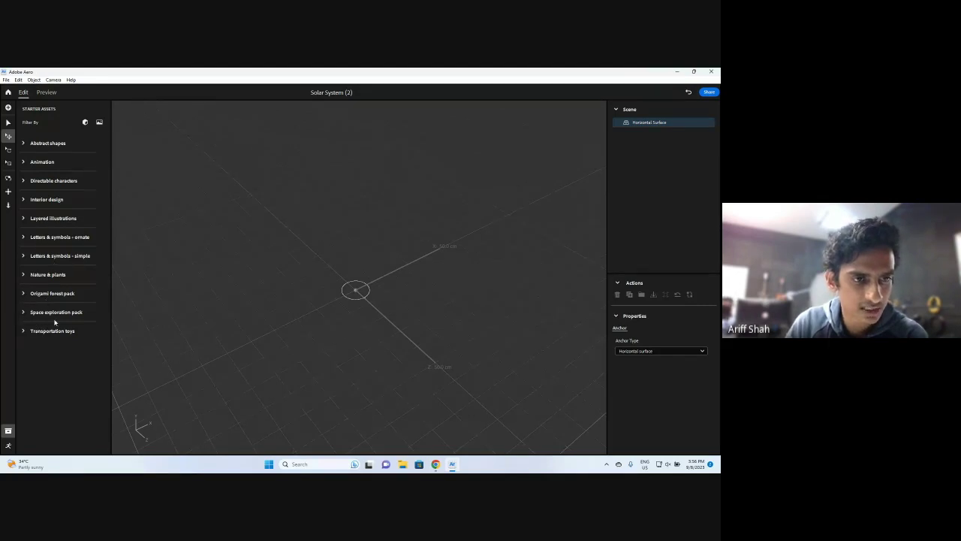
{"action": "left_click", "coordinate": [98, 310]}
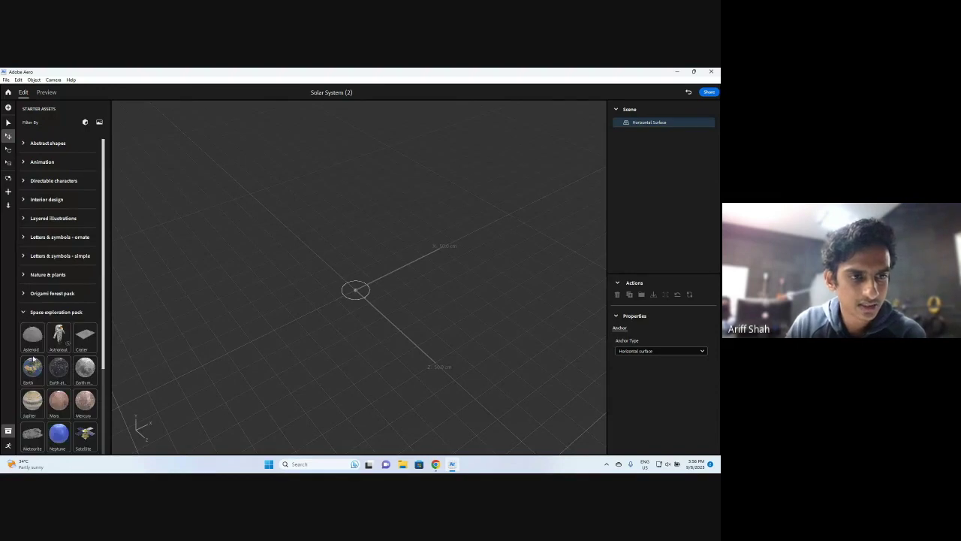
{"action": "scroll", "coordinate": [58, 335], "scroll_direction": "down", "scroll_amount": 3}
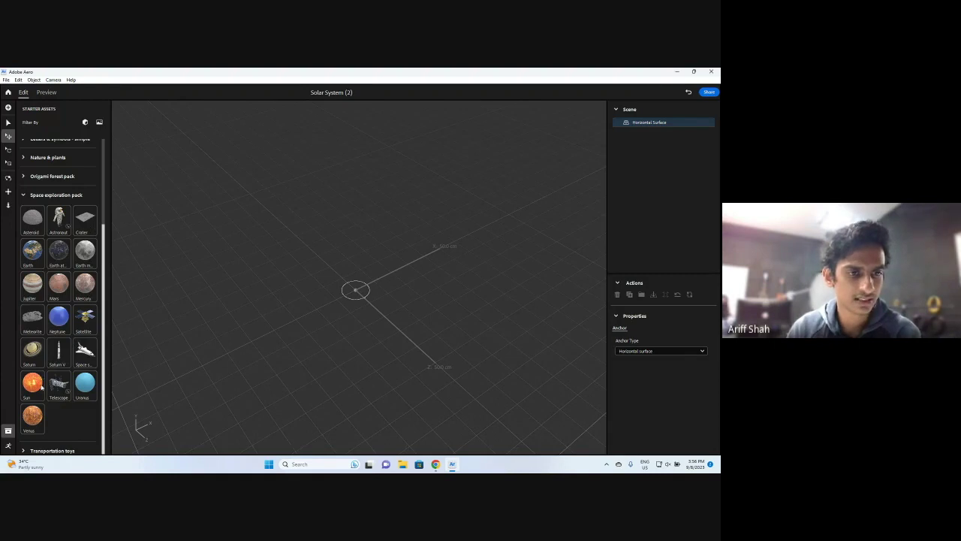
{"action": "left_click", "coordinate": [41, 386]}
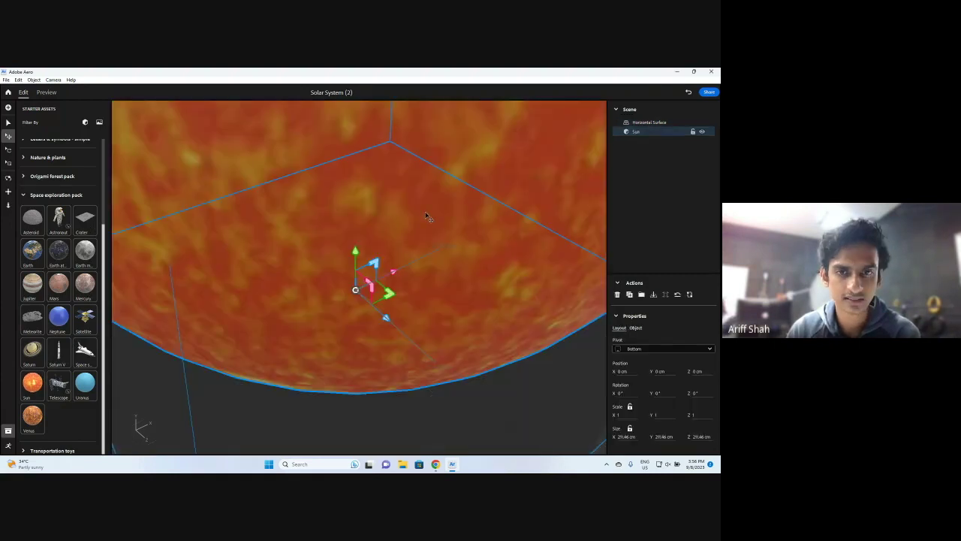
{"action": "left_click_drag", "start_coordinate": [356, 287], "coordinate": [381, 314]}
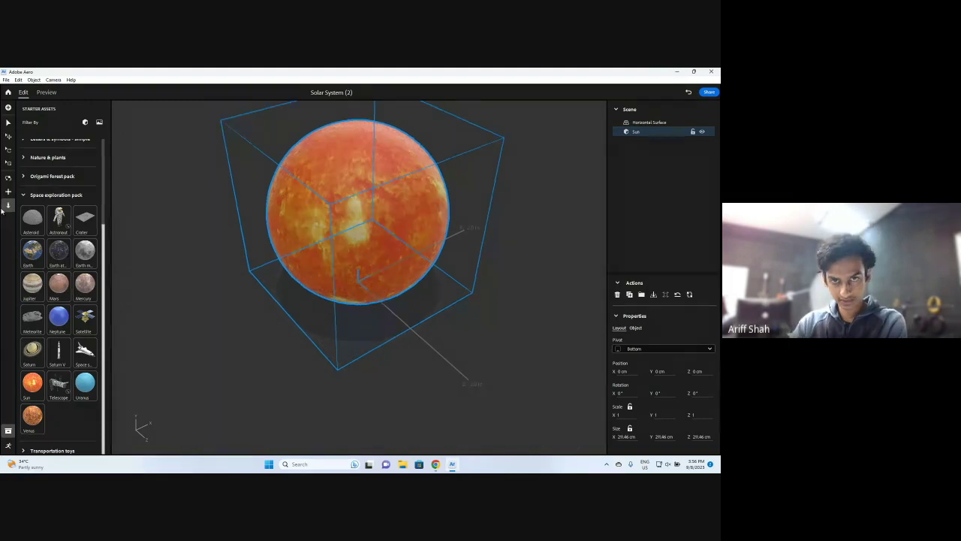
{"action": "scroll", "coordinate": [333, 172], "scroll_direction": "down", "scroll_amount": 1}
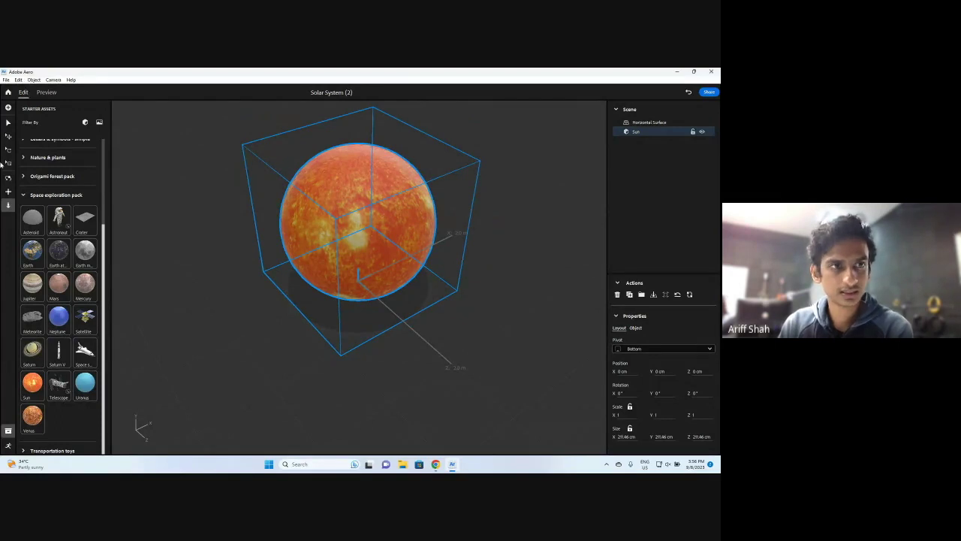
Step: Set the Sun's pivot to Center and its Y position to 0 cm
{"action": "left_click", "coordinate": [9, 148]}
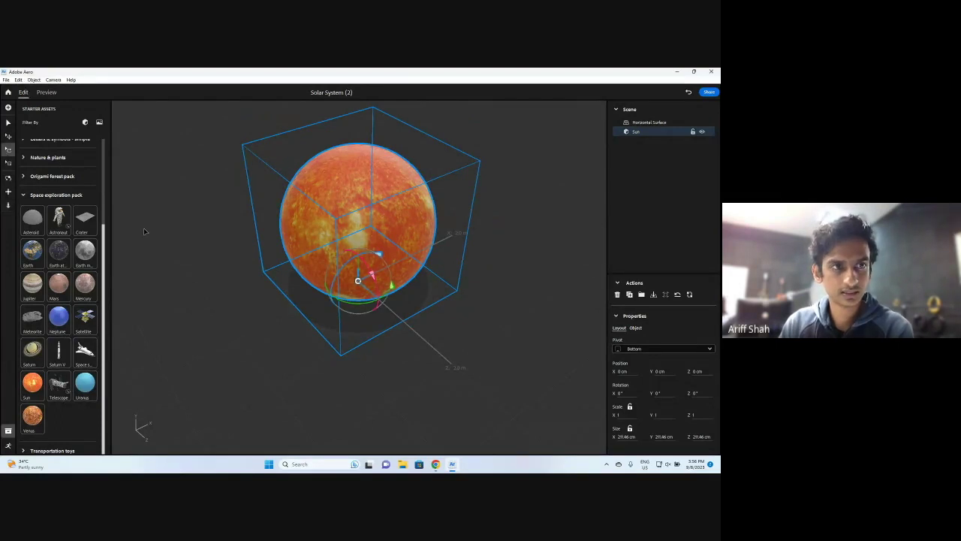
{"action": "left_click", "coordinate": [8, 178]}
{"action": "left_click_drag", "start_coordinate": [376, 277], "coordinate": [383, 200]}
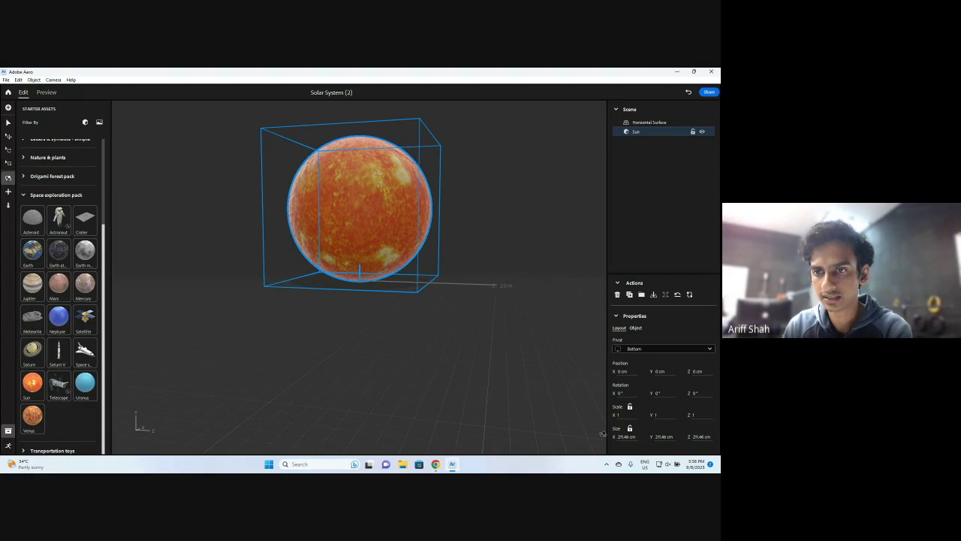
{"action": "left_click", "coordinate": [635, 349]}
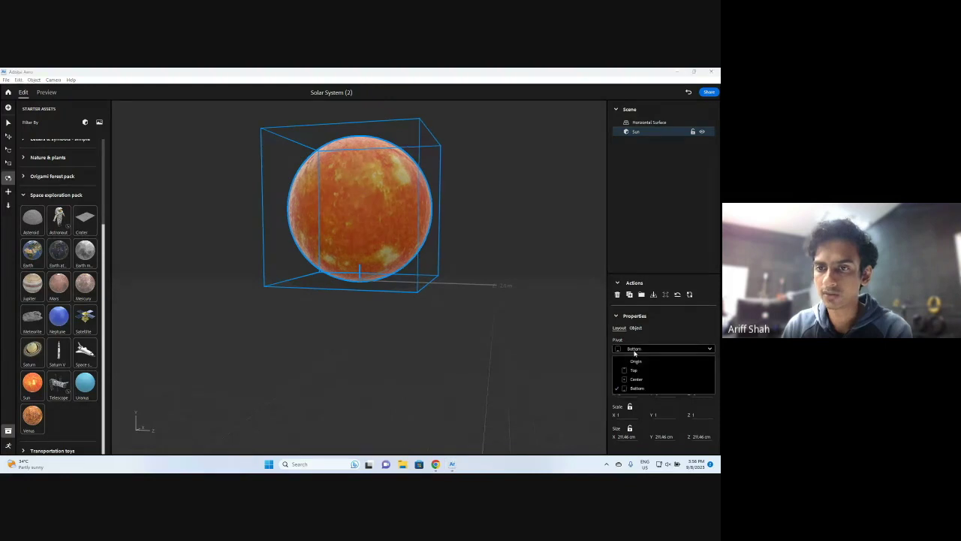
{"action": "left_click", "coordinate": [636, 380]}
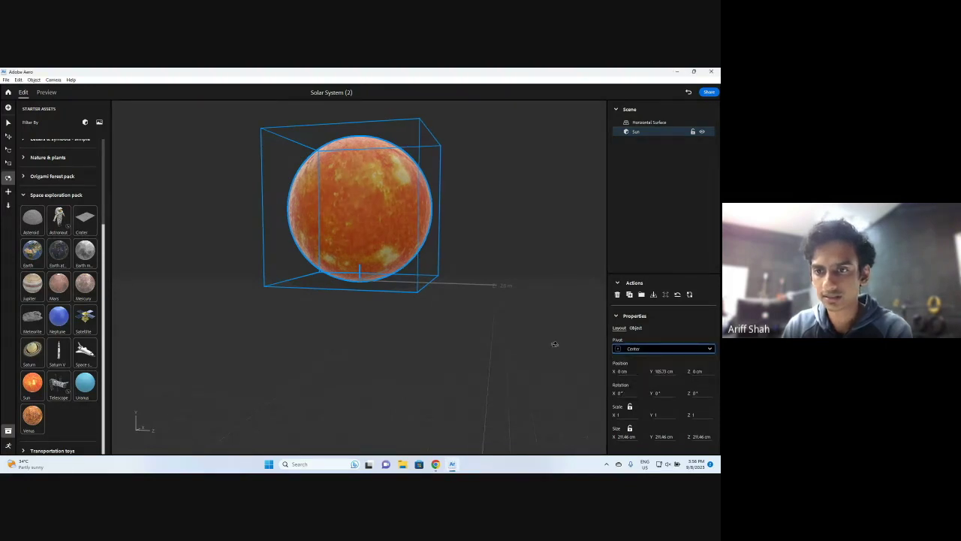
{"action": "left_click", "coordinate": [621, 371]}
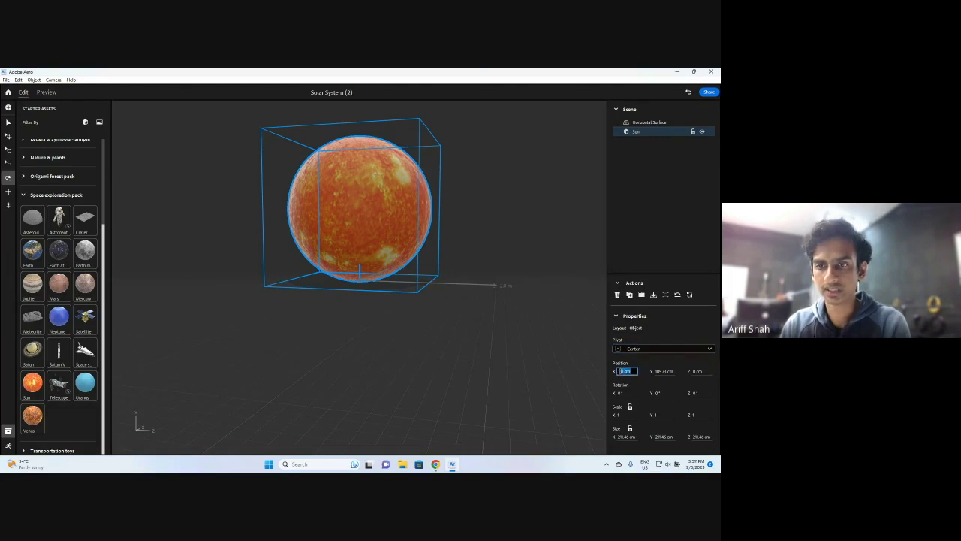
{"action": "left_click", "coordinate": [662, 370]}
{"action": "type", "text": "0"}
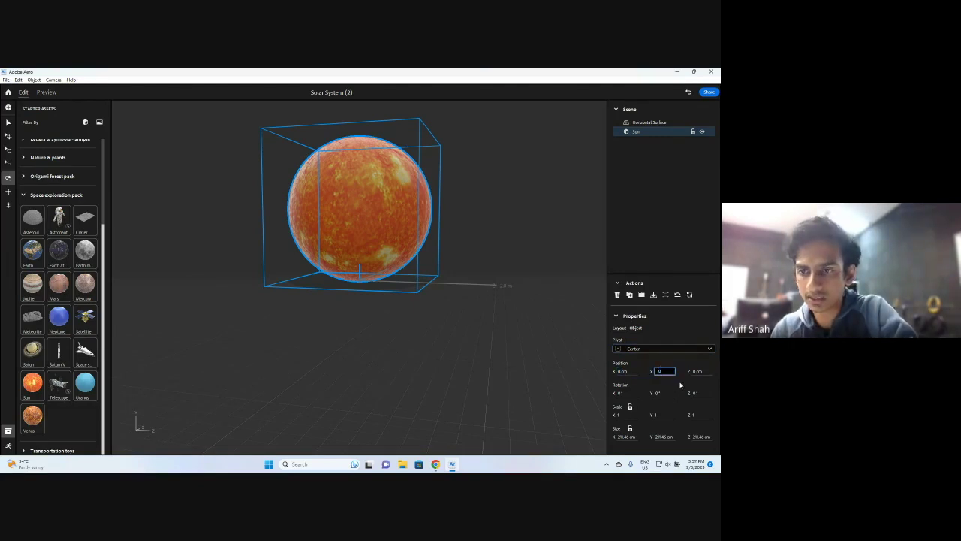
{"action": "key", "text": "Return"}
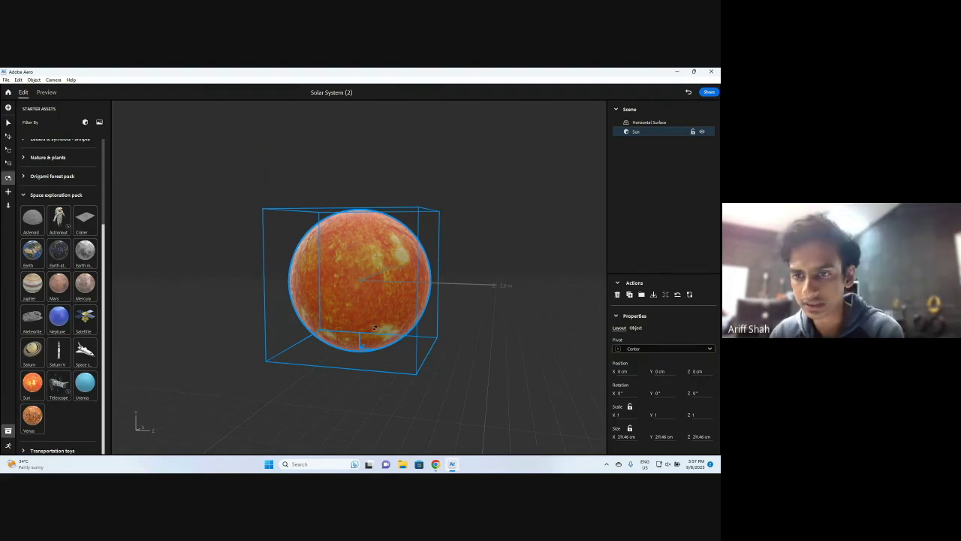
Step: Examine the Sun from another angle and farther away, check it in Preview mode and return to Edit mode
{"action": "left_click_drag", "start_coordinate": [496, 198], "coordinate": [461, 260]}
{"action": "scroll", "coordinate": [462, 260], "scroll_direction": "down", "scroll_amount": 5}
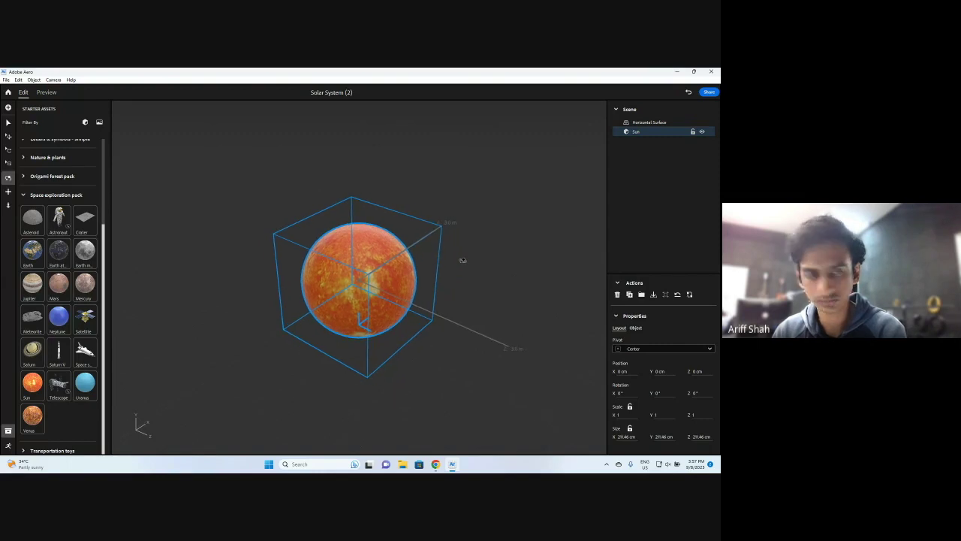
{"action": "scroll", "coordinate": [461, 260], "scroll_direction": "down", "scroll_amount": 5}
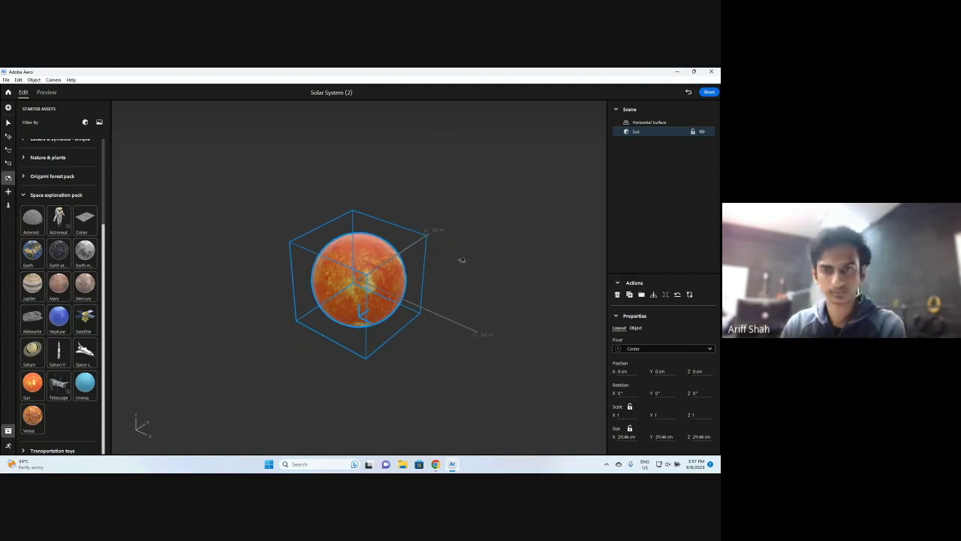
{"action": "left_click_drag", "start_coordinate": [528, 225], "coordinate": [251, 243]}
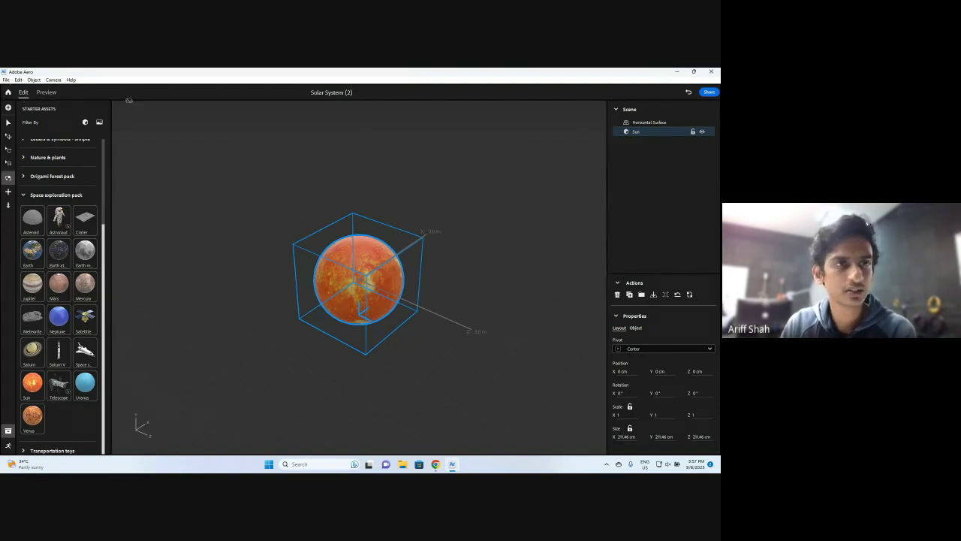
{"action": "left_click", "coordinate": [46, 93]}
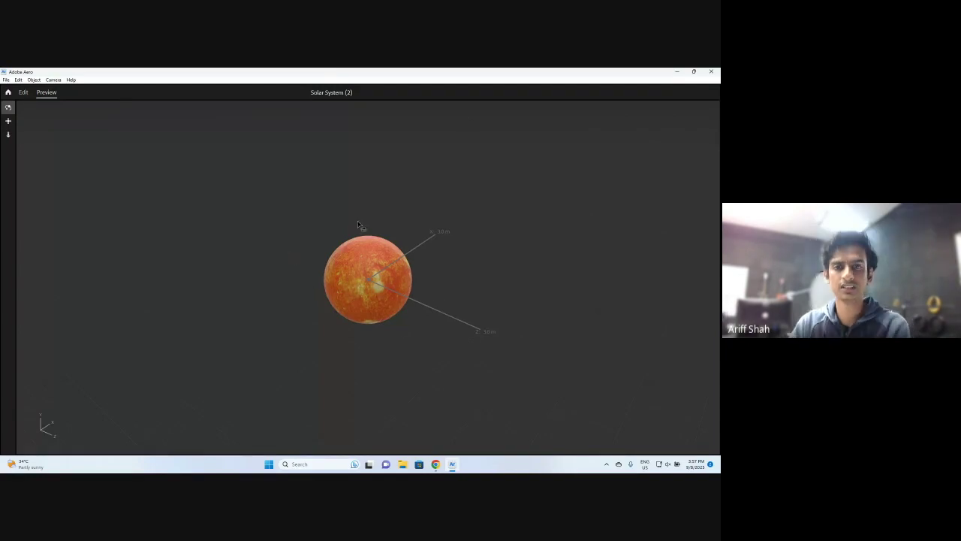
{"action": "left_click", "coordinate": [23, 93]}
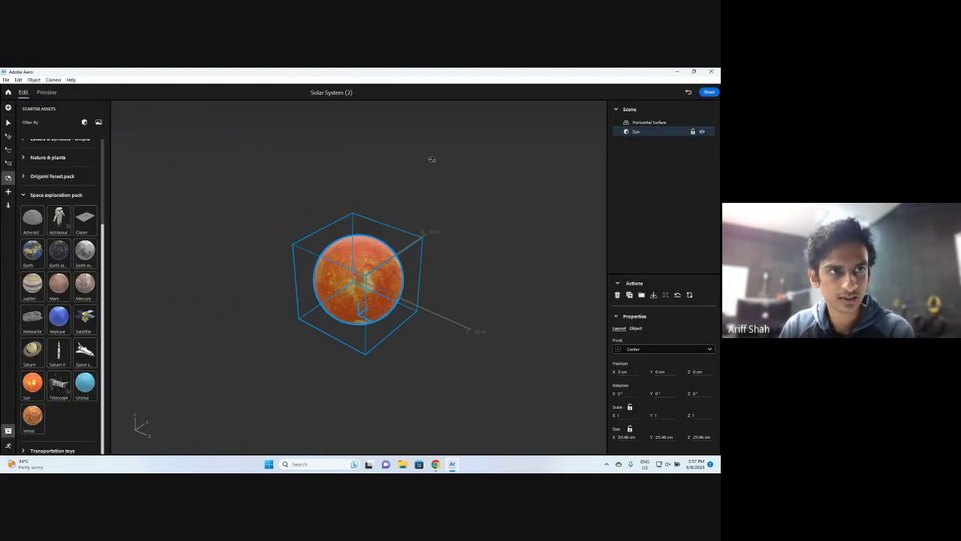
Step: Open the Behaviors editor with the Sun selected, reduce its height and add a Start trigger
{"action": "left_click", "coordinate": [8, 122]}
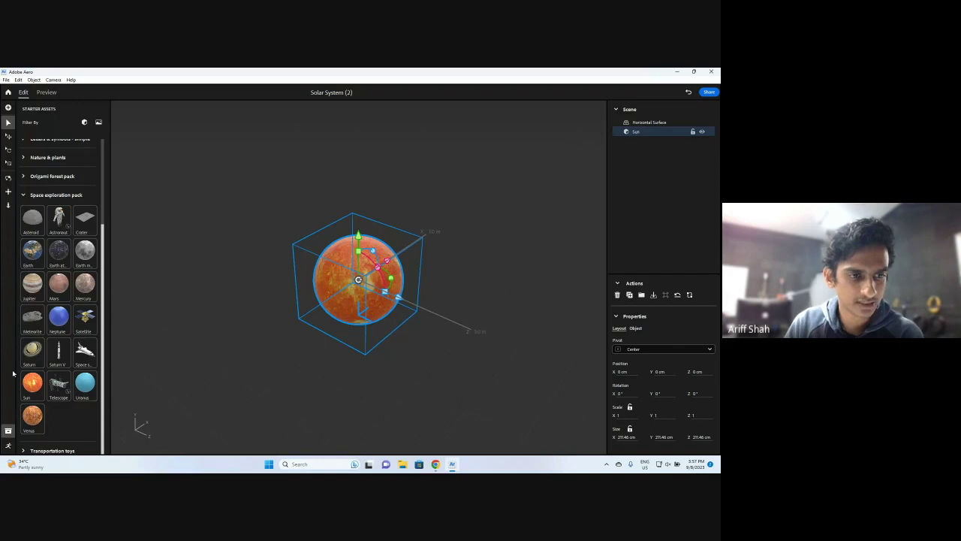
{"action": "left_click", "coordinate": [9, 446]}
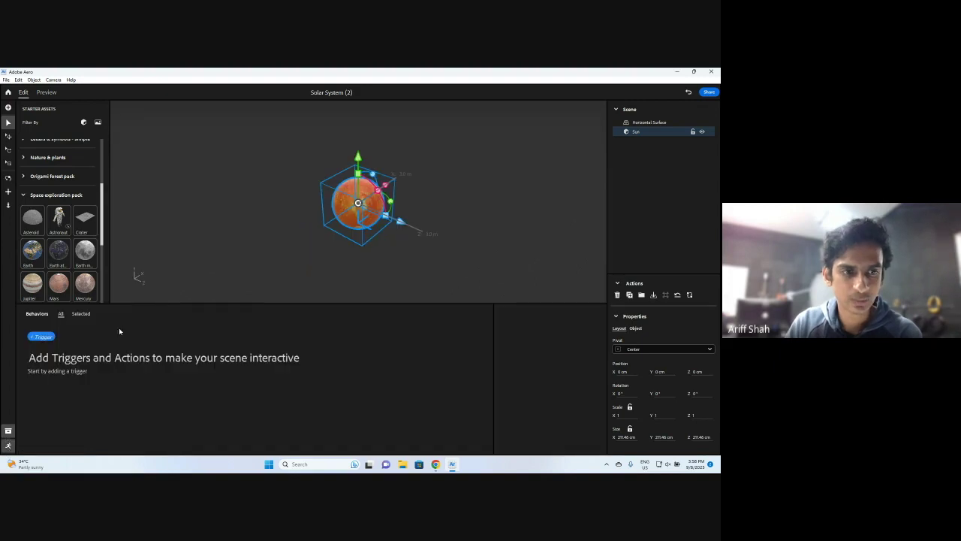
{"action": "left_click_drag", "start_coordinate": [440, 305], "coordinate": [422, 331]}
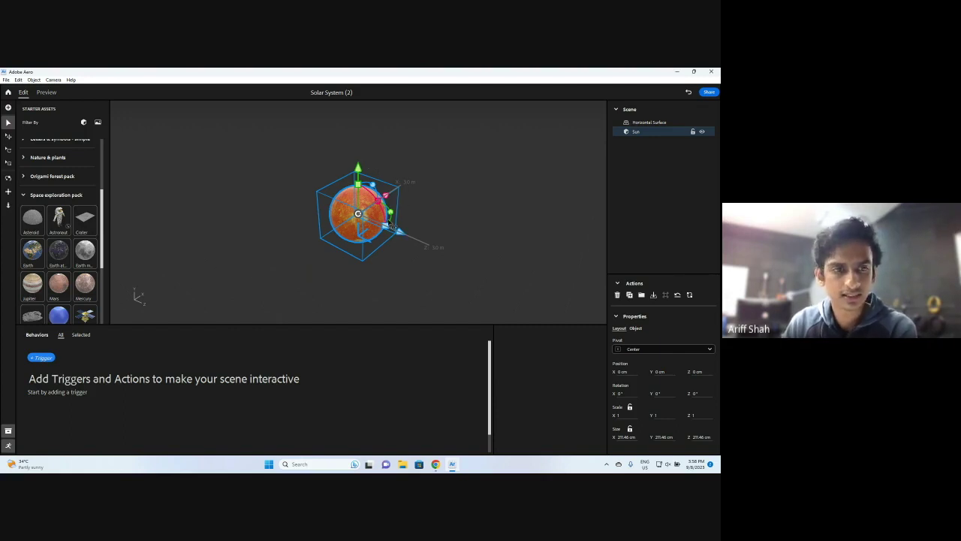
{"action": "left_click", "coordinate": [36, 361]}
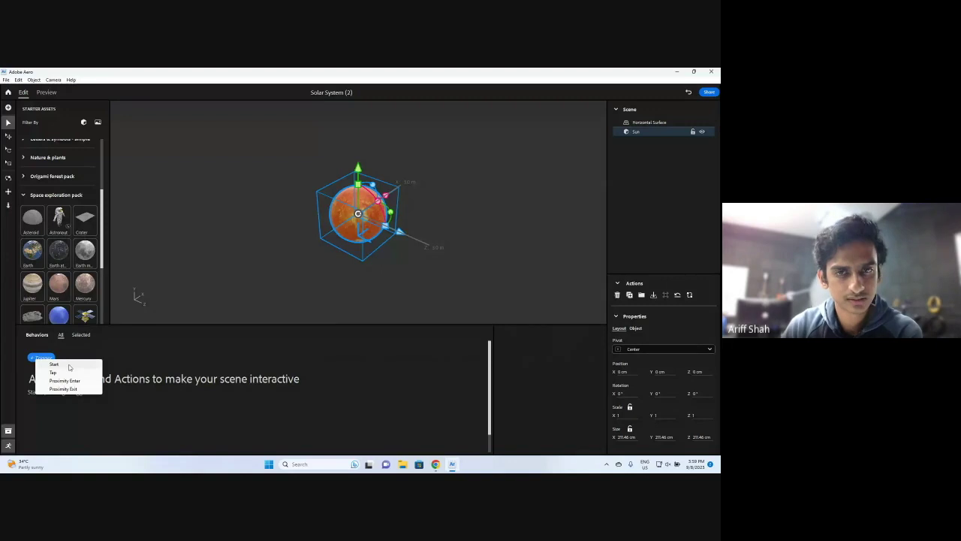
{"action": "left_click", "coordinate": [69, 365]}
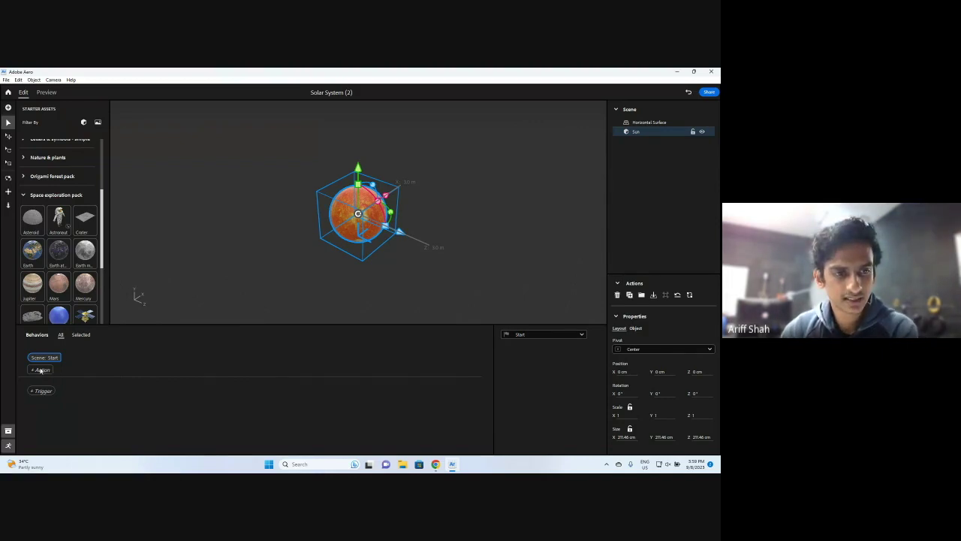
Step: Add a Spin action to the Start trigger with the Sun as subject and look through its settings
{"action": "left_click", "coordinate": [41, 369]}
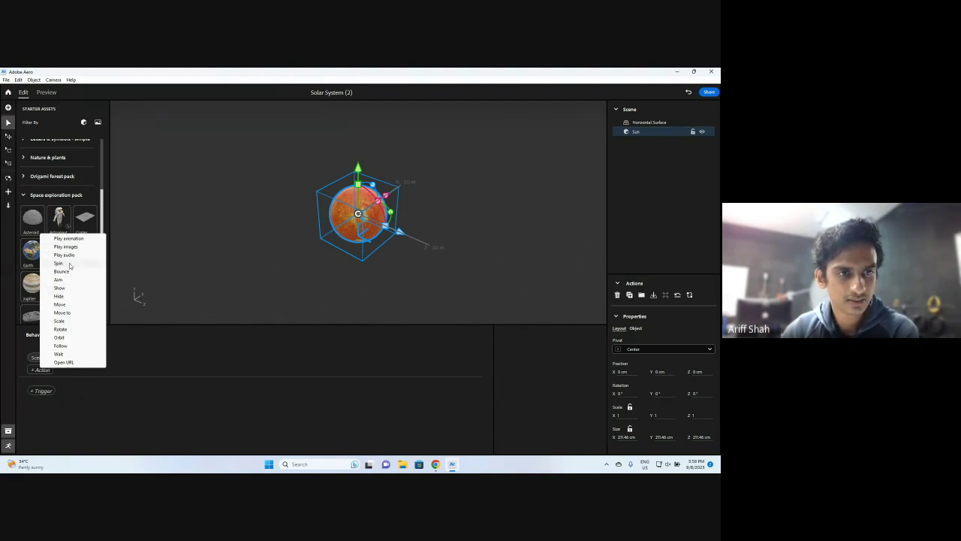
{"action": "left_click", "coordinate": [70, 264]}
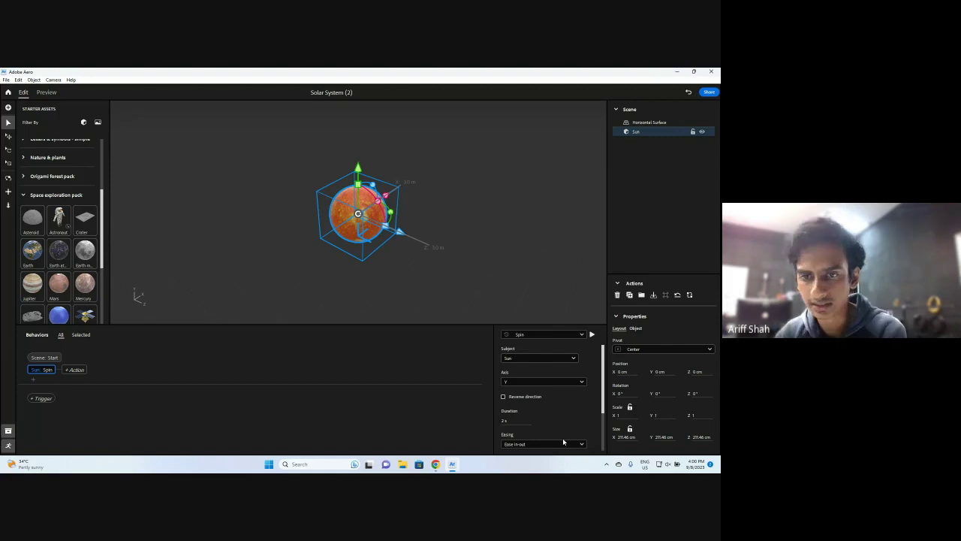
{"action": "left_click", "coordinate": [518, 358]}
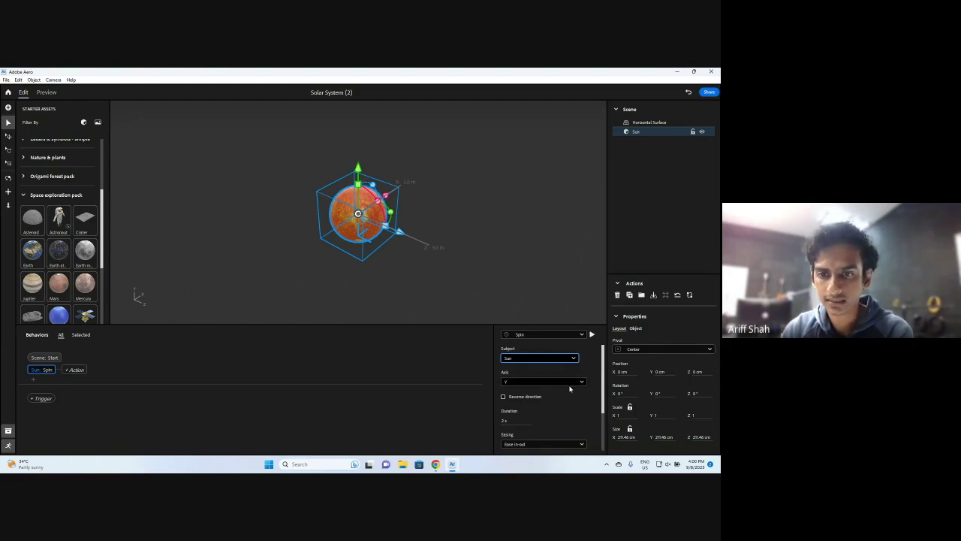
{"action": "scroll", "coordinate": [568, 388], "scroll_direction": "down", "scroll_amount": 3}
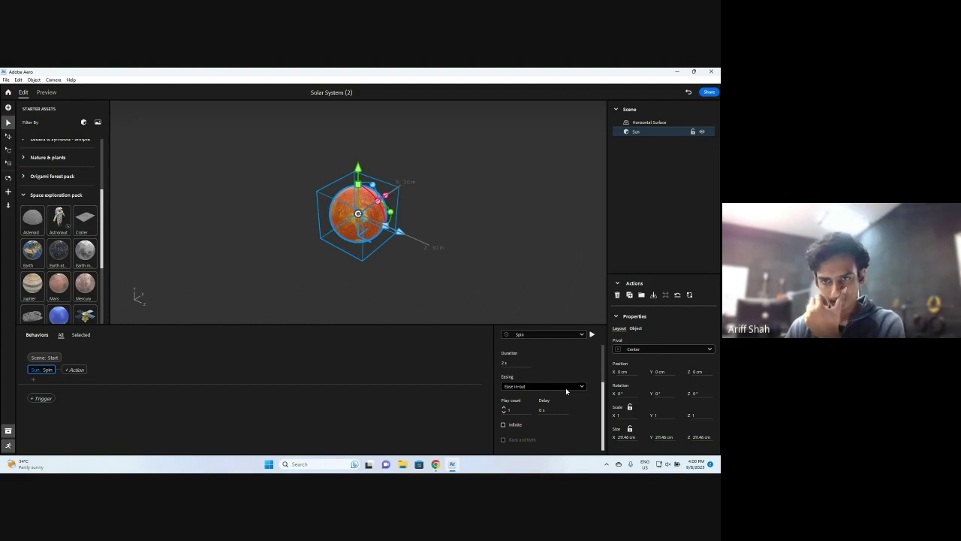
Step: Set the easing of the Sun's Spin action to Linear
{"action": "scroll", "coordinate": [565, 389], "scroll_direction": "up", "scroll_amount": 2}
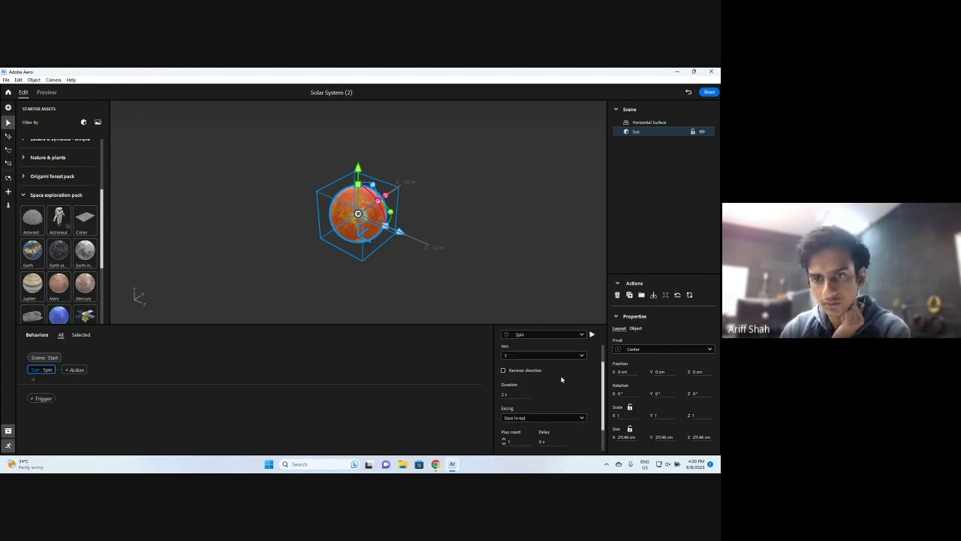
{"action": "scroll", "coordinate": [549, 382], "scroll_direction": "down", "scroll_amount": 2}
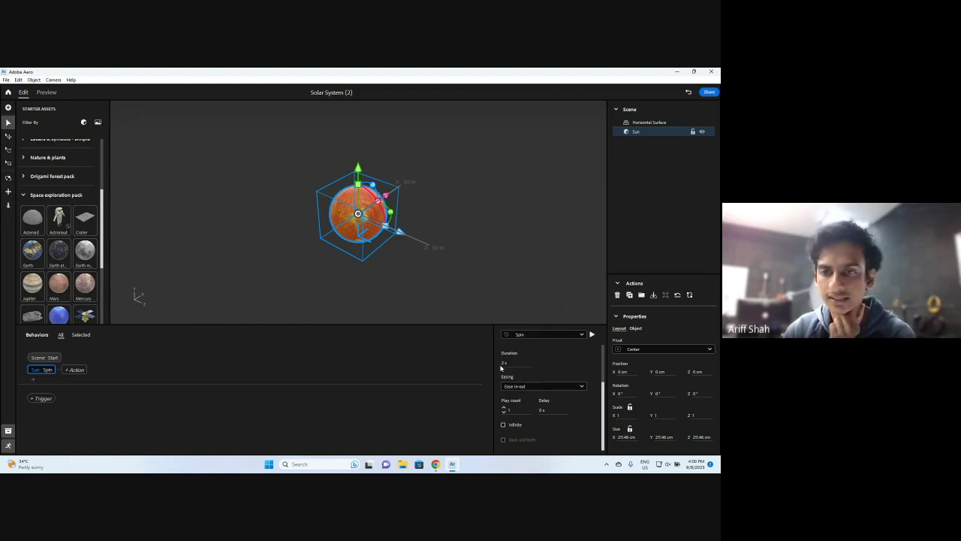
{"action": "left_click", "coordinate": [528, 388]}
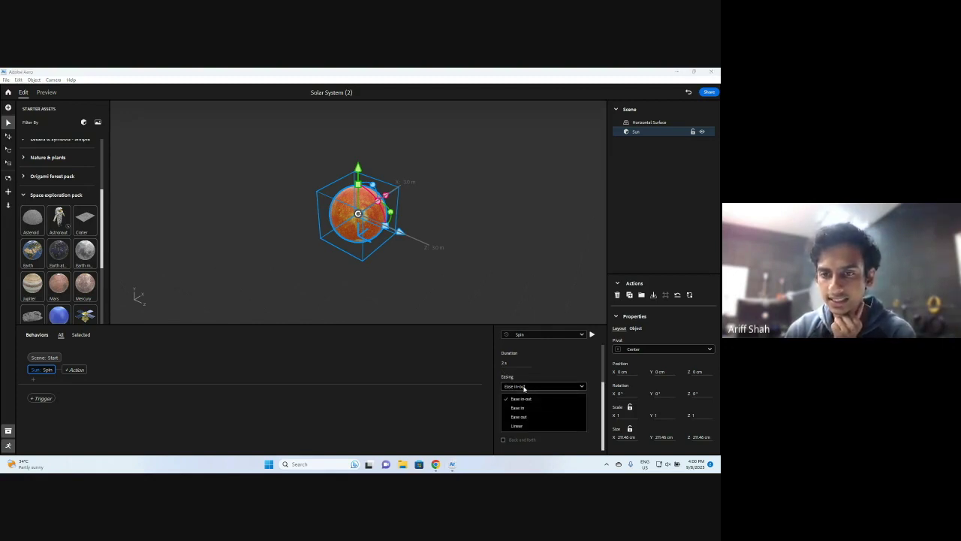
{"action": "left_click", "coordinate": [531, 369]}
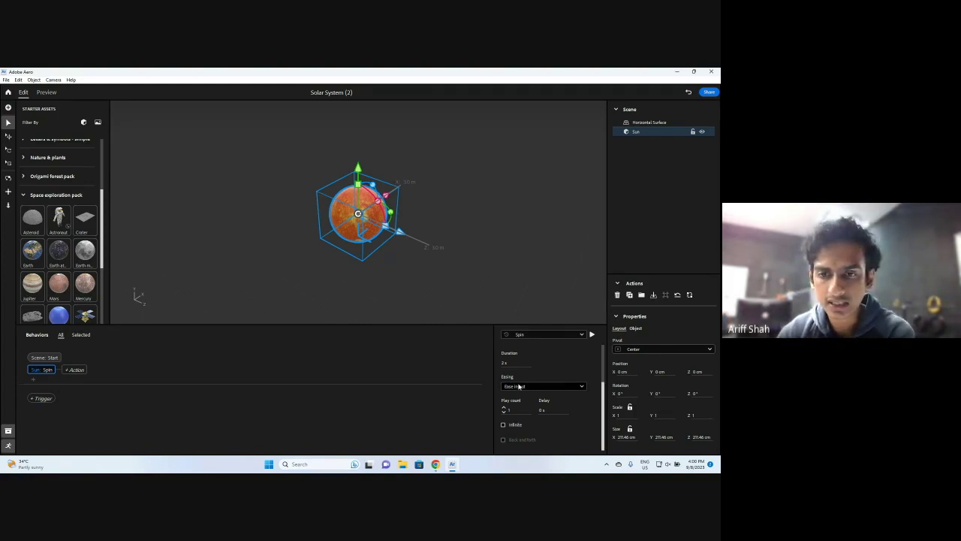
{"action": "left_click", "coordinate": [518, 386]}
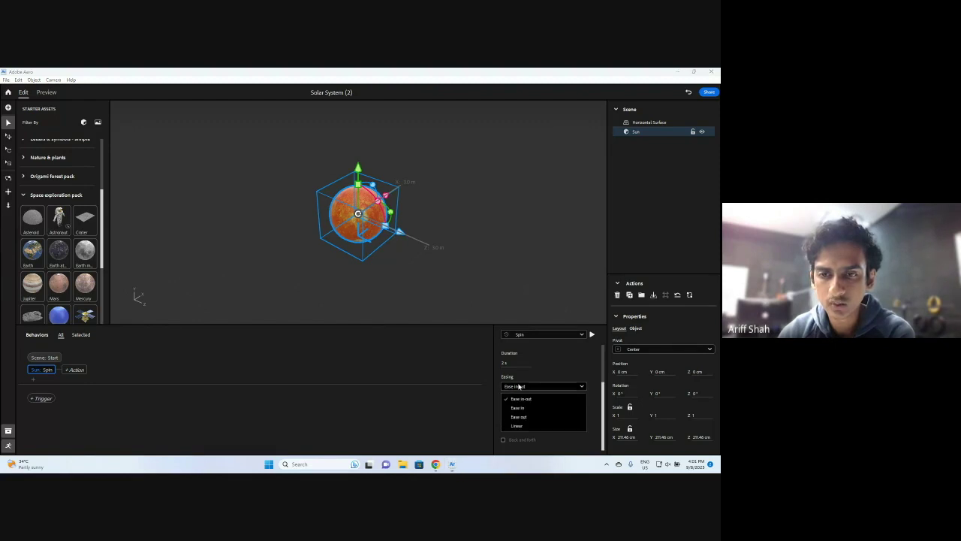
{"action": "left_click", "coordinate": [514, 425]}
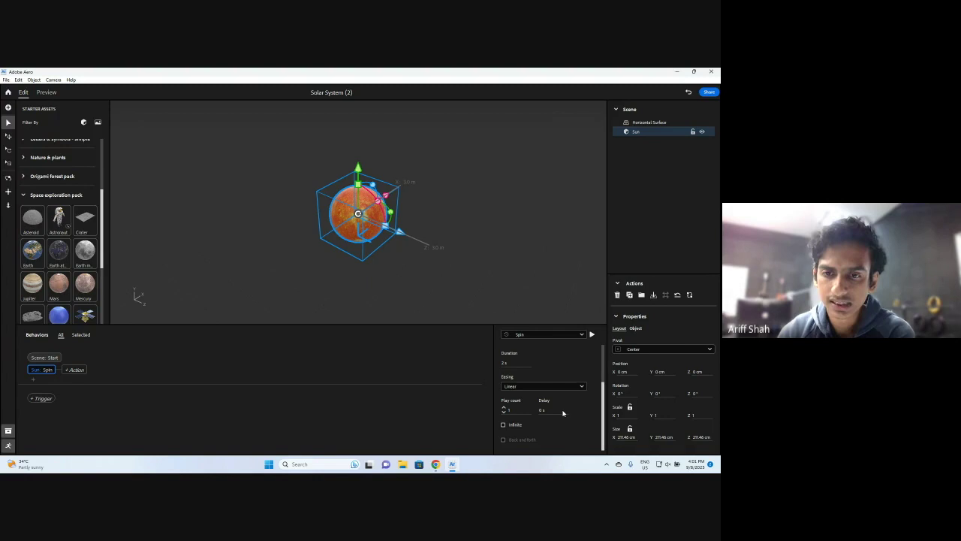
Step: Make the Sun's Spin action repeat infinitely, check it in Preview mode and return to Edit mode
{"action": "scroll", "coordinate": [560, 402], "scroll_direction": "down", "scroll_amount": 2}
{"action": "scroll", "coordinate": [560, 403], "scroll_direction": "up", "scroll_amount": 2}
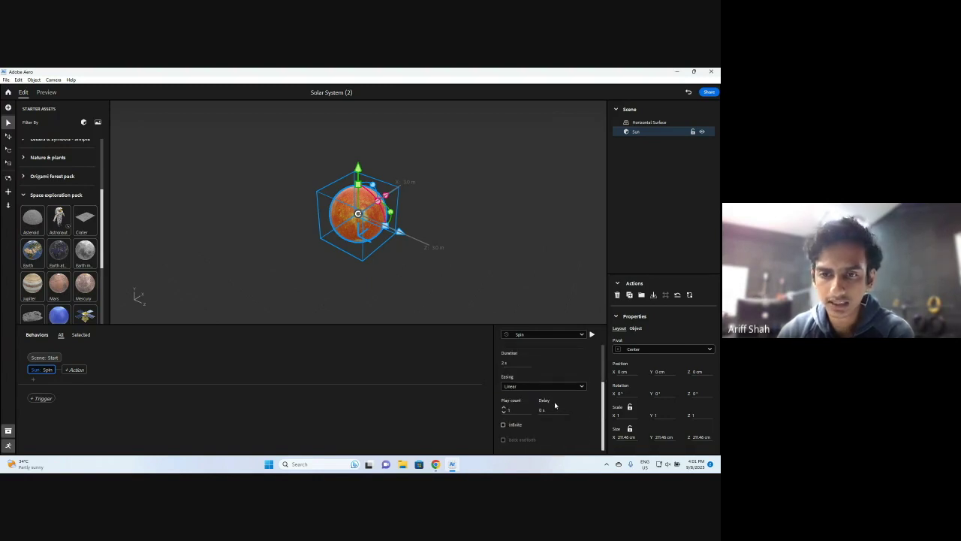
{"action": "left_click", "coordinate": [503, 424]}
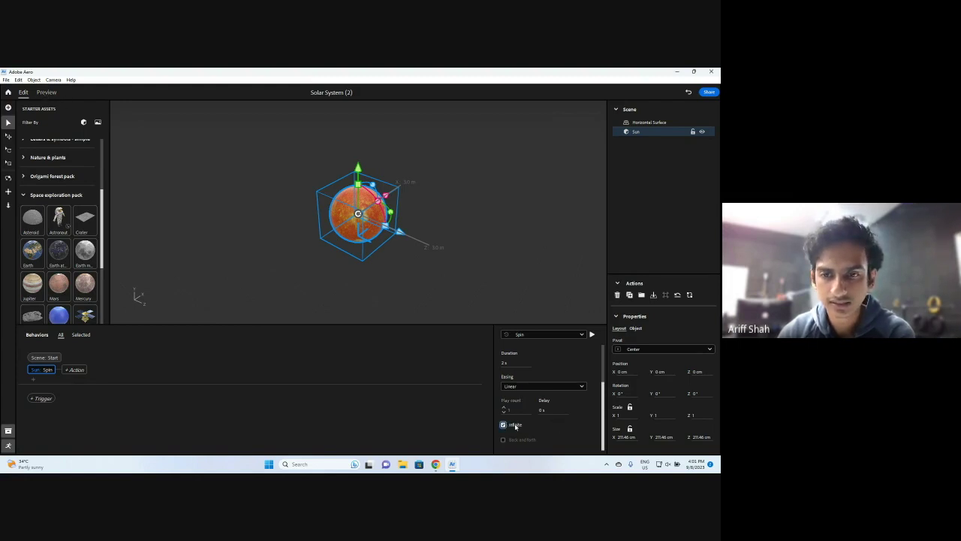
{"action": "left_click", "coordinate": [476, 212]}
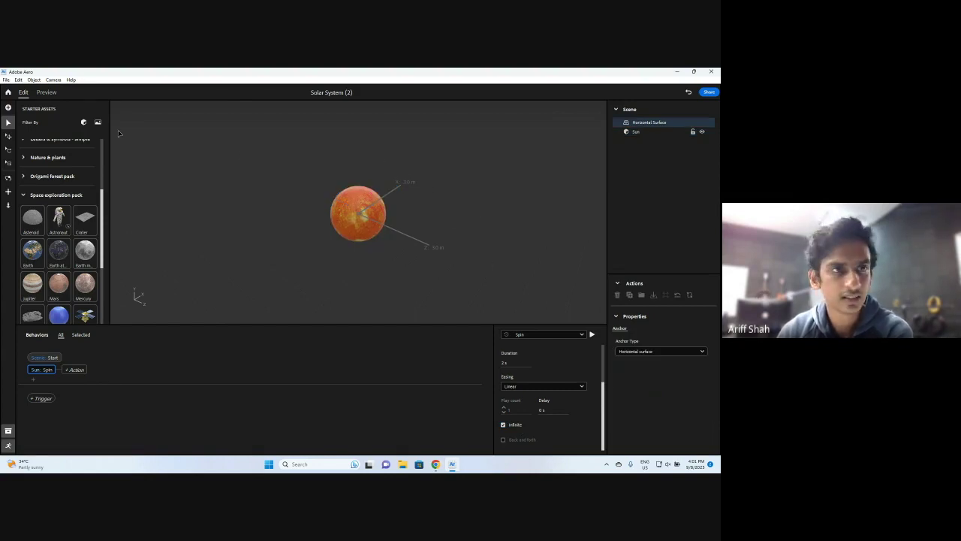
{"action": "left_click", "coordinate": [46, 92]}
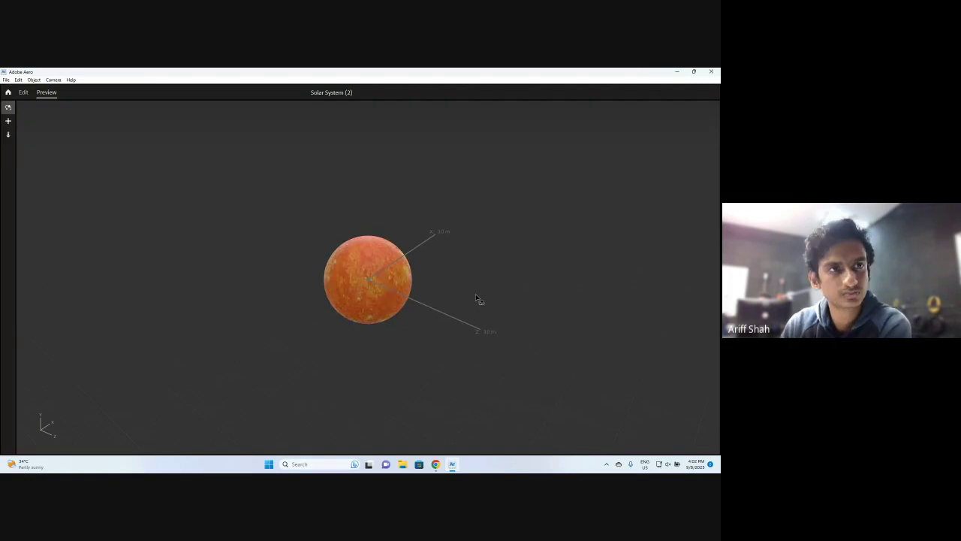
{"action": "left_click", "coordinate": [23, 92]}
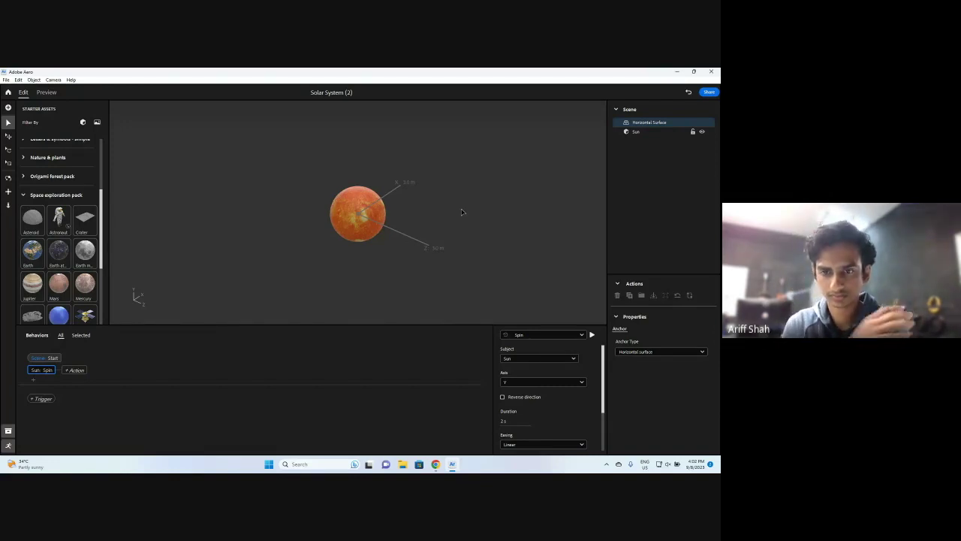
Step: Set the Spin action's duration to 4 s, check the speed in Preview mode and return to Edit mode
{"action": "scroll", "coordinate": [541, 382], "scroll_direction": "down", "scroll_amount": 2}
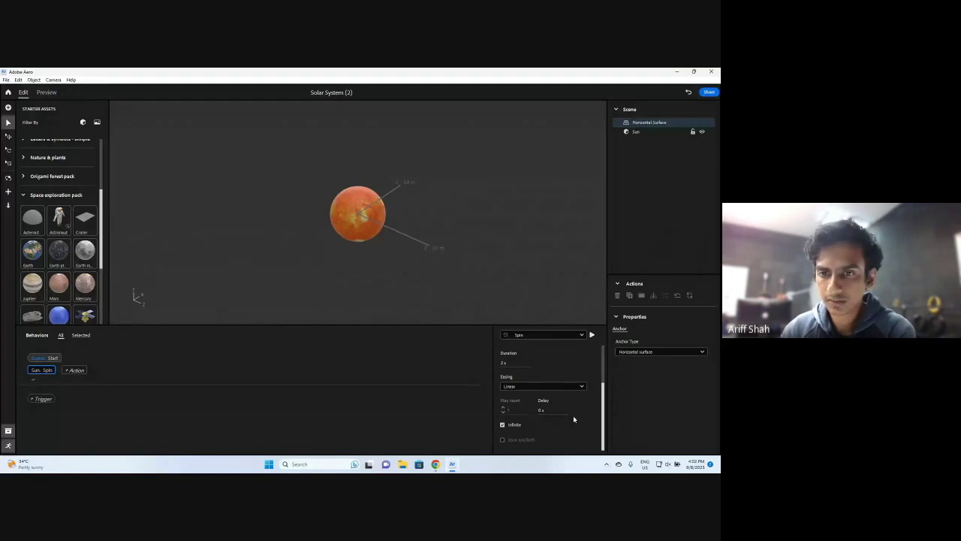
{"action": "scroll", "coordinate": [573, 419], "scroll_direction": "up", "scroll_amount": 2}
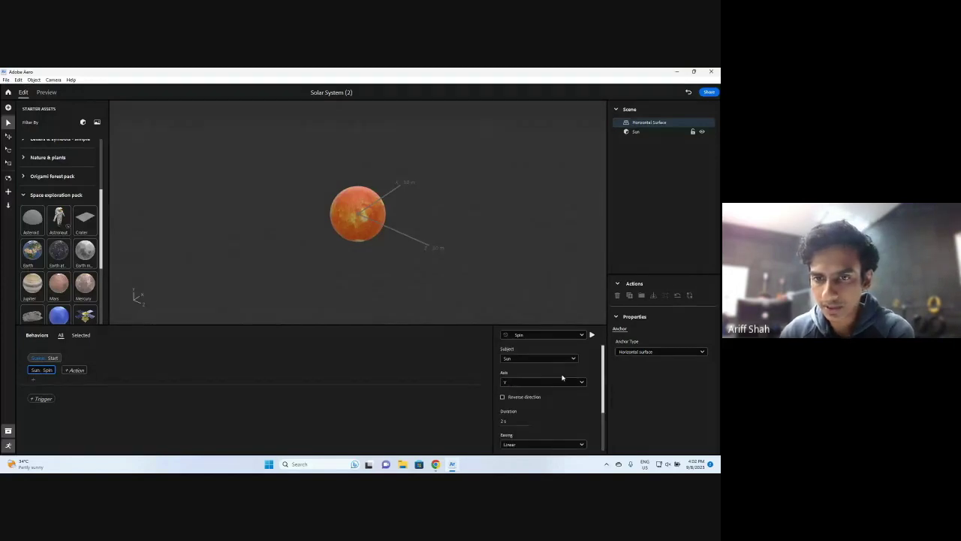
{"action": "left_click", "coordinate": [504, 421]}
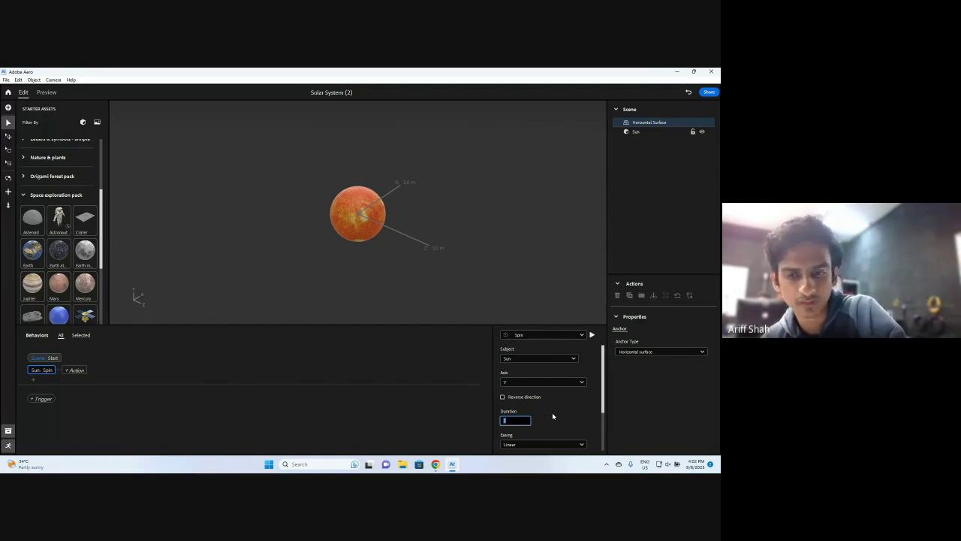
{"action": "type", "text": "4"}
{"action": "key", "text": "Return"}
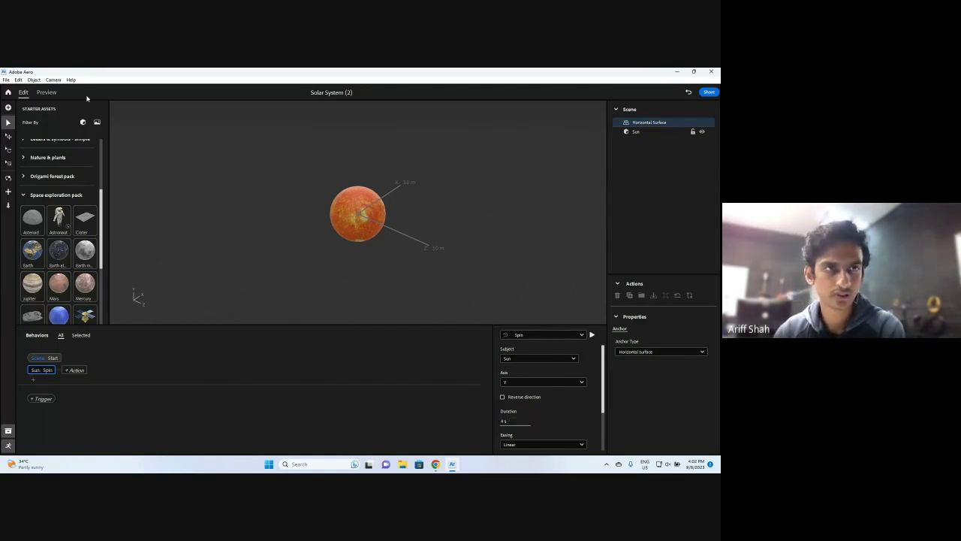
{"action": "left_click", "coordinate": [46, 91]}
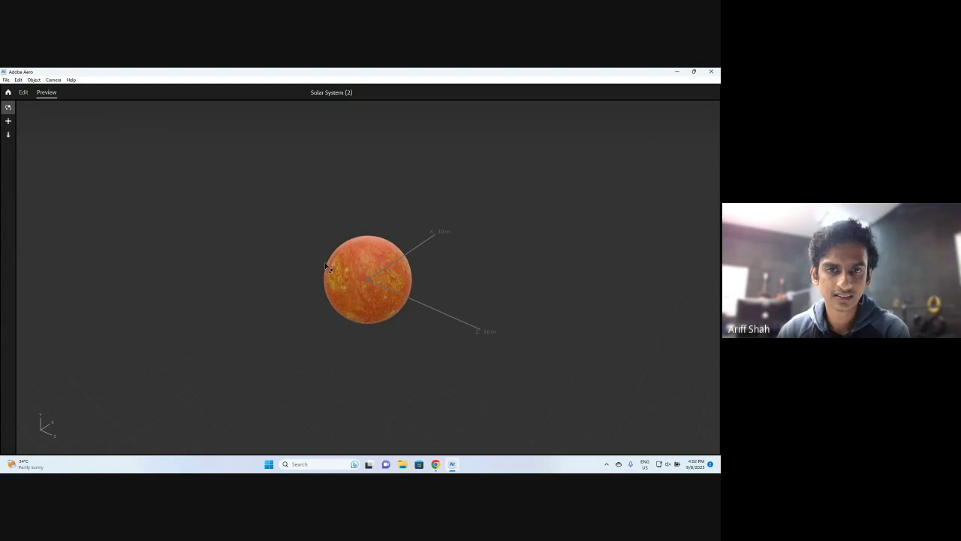
{"action": "left_click", "coordinate": [23, 92]}
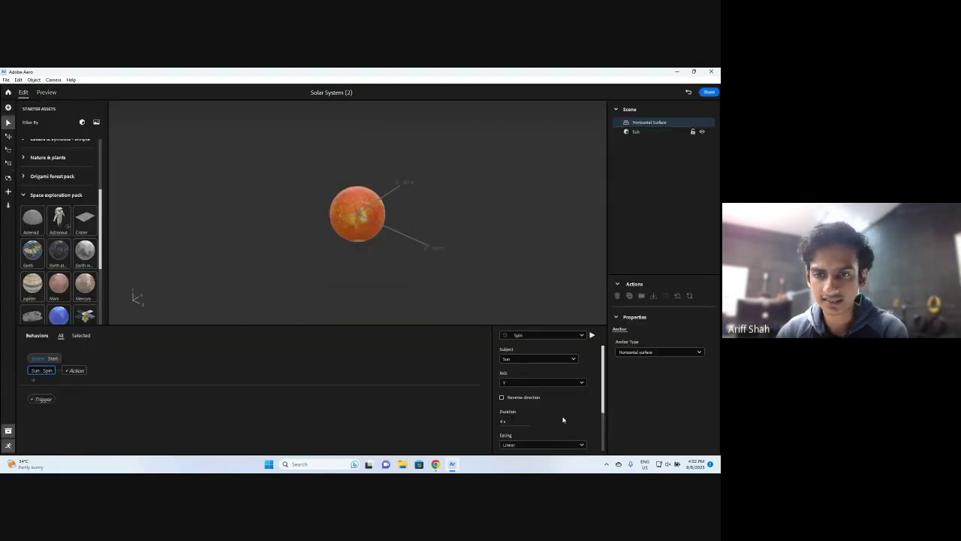
Step: Set the Spin action's duration to 0.5 s, check the speed in Preview mode and return to Edit mode
{"action": "scroll", "coordinate": [563, 420], "scroll_direction": "down", "scroll_amount": 2}
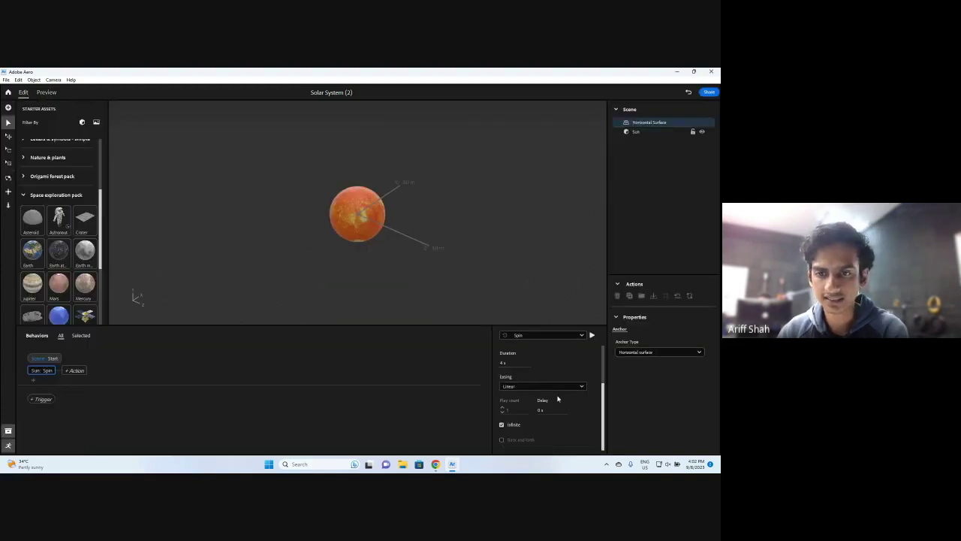
{"action": "left_click", "coordinate": [527, 363]}
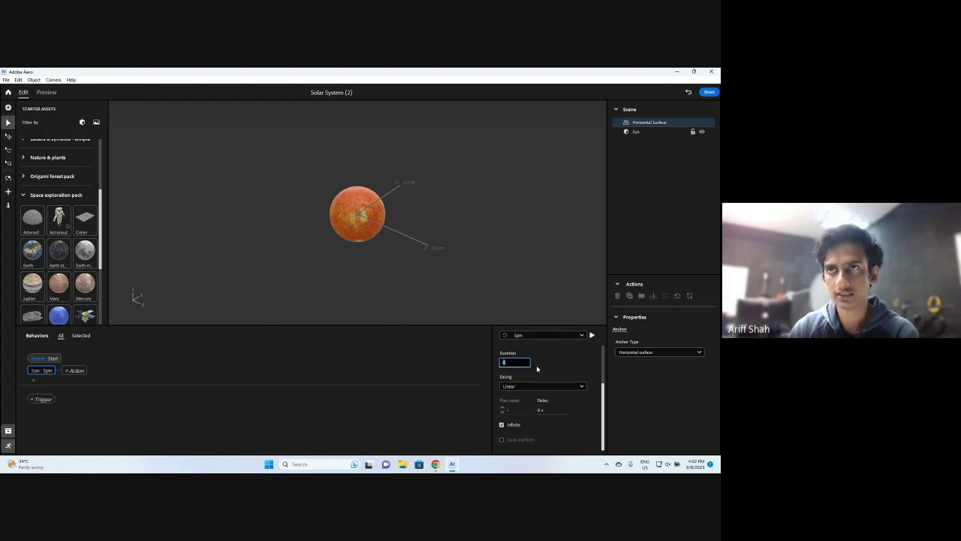
{"action": "left_click", "coordinate": [553, 367]}
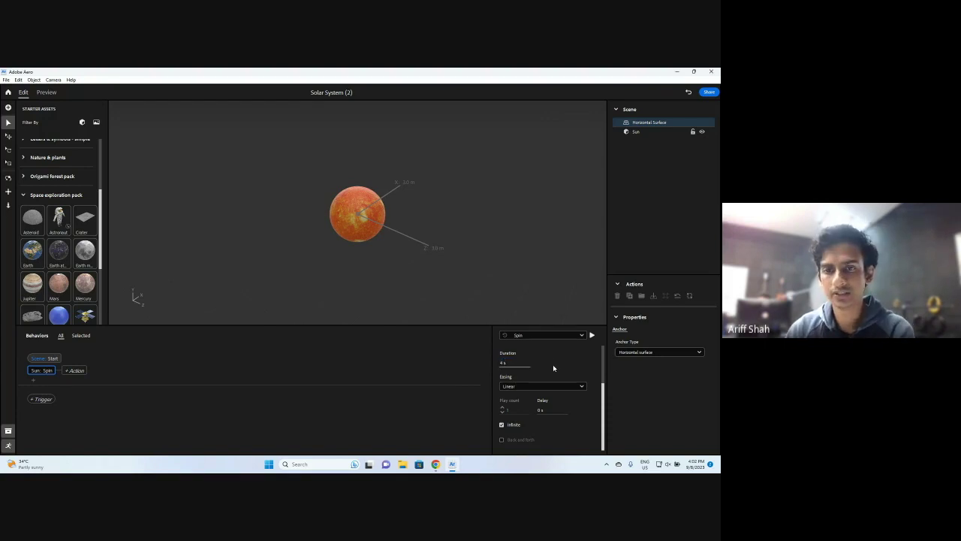
{"action": "left_click", "coordinate": [514, 362]}
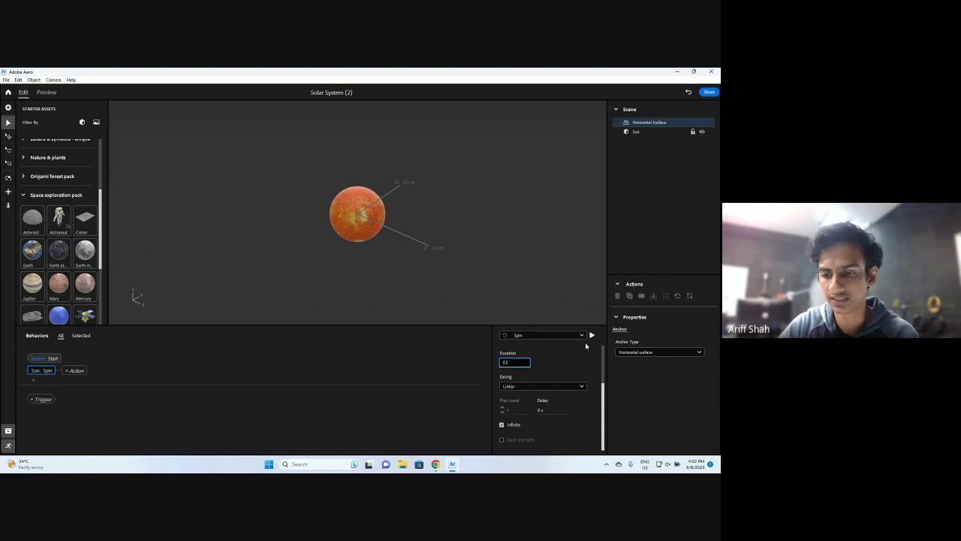
{"action": "type", "text": "0.5"}
{"action": "key", "text": "Return"}
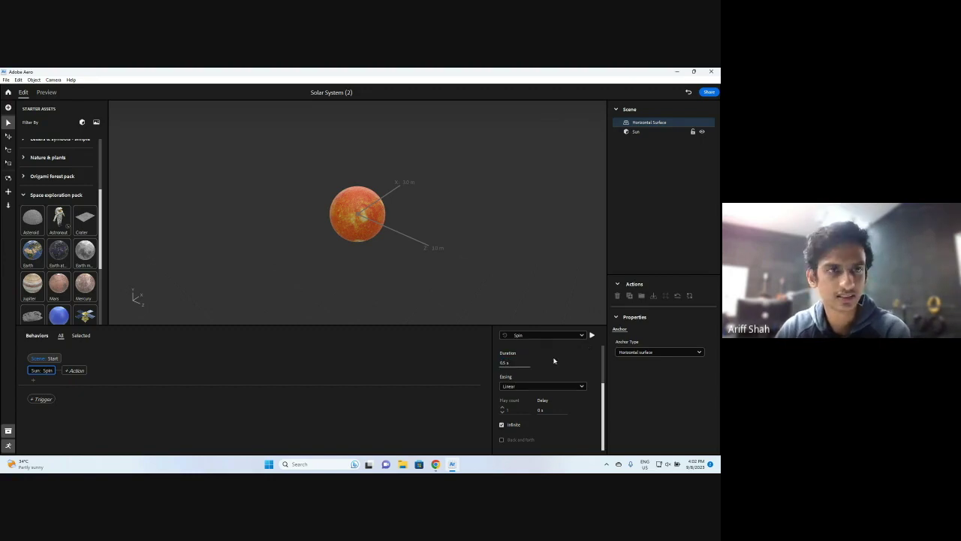
{"action": "left_click", "coordinate": [46, 91]}
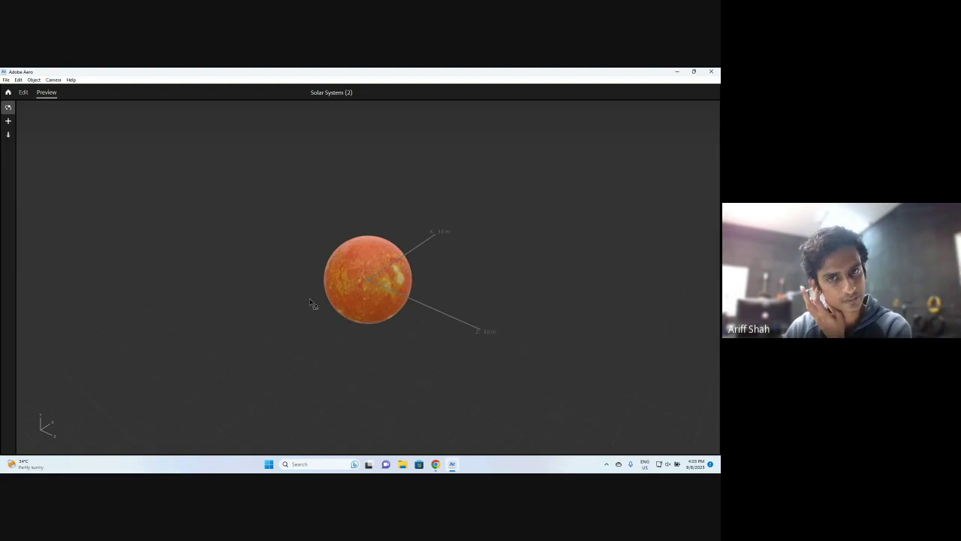
{"action": "left_click", "coordinate": [22, 93]}
Step: Set the Spin action's duration to 2 s and turn on Reverse direction
{"action": "type", "text": "3"}
{"action": "scroll", "coordinate": [567, 419], "scroll_direction": "down", "scroll_amount": 2}
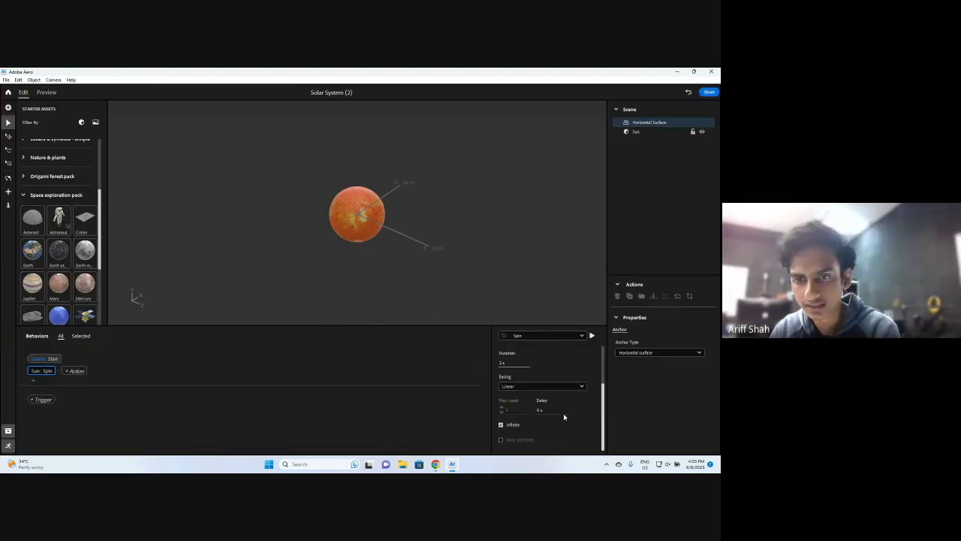
{"action": "scroll", "coordinate": [567, 424], "scroll_direction": "up", "scroll_amount": 2}
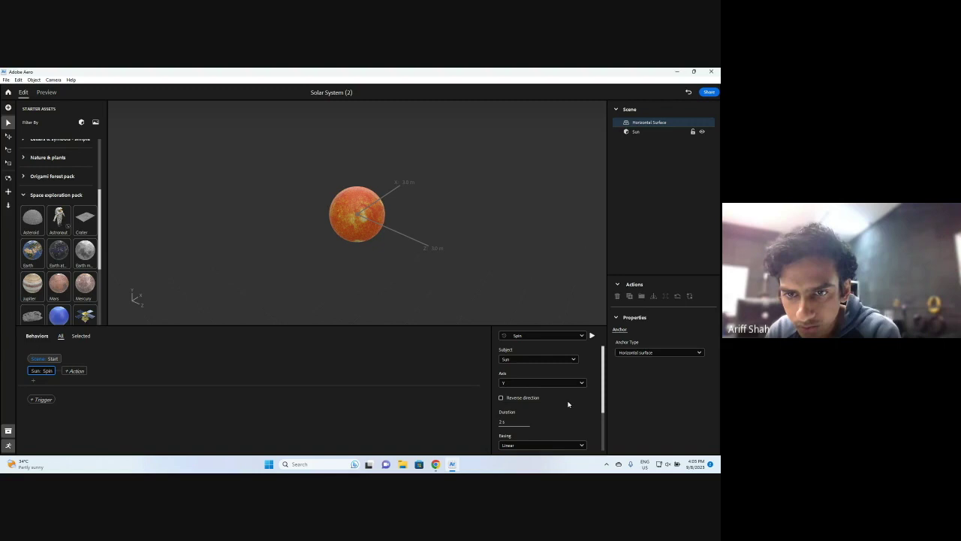
{"action": "scroll", "coordinate": [567, 398], "scroll_direction": "down", "scroll_amount": 2}
{"action": "scroll", "coordinate": [568, 399], "scroll_direction": "up", "scroll_amount": 2}
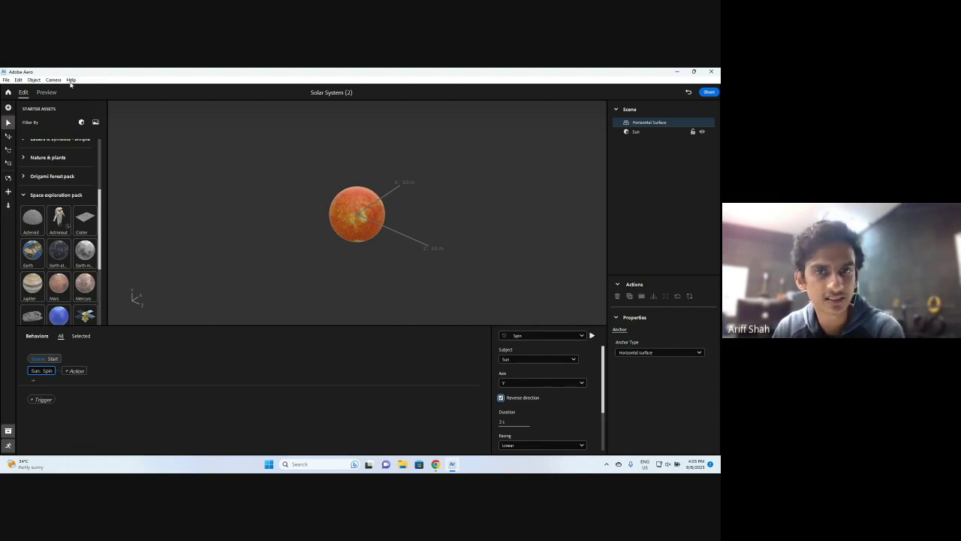
Step: Check the Sun's reversed spin in Preview mode, return to Edit mode and leave the Sun deselected
{"action": "left_click", "coordinate": [46, 92]}
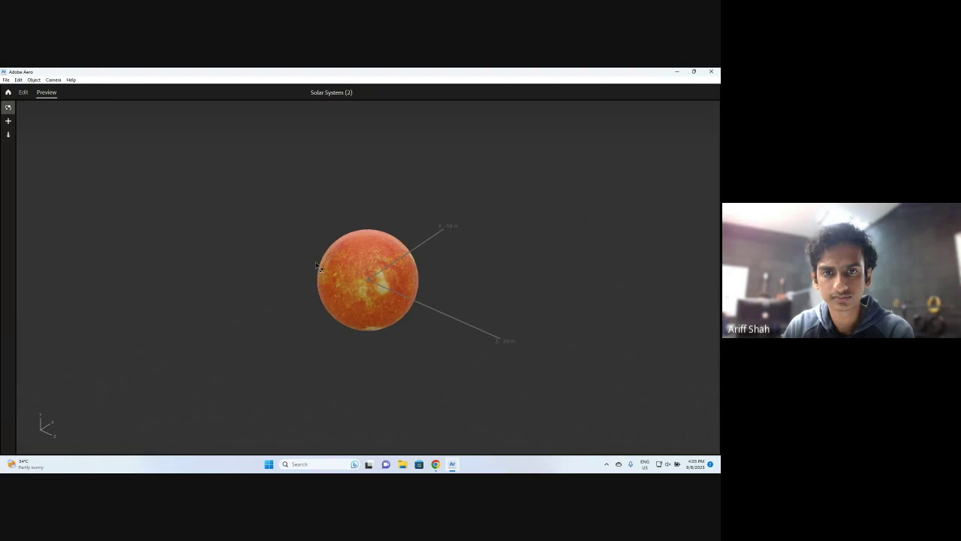
{"action": "left_click", "coordinate": [24, 92]}
{"action": "scroll", "coordinate": [557, 429], "scroll_direction": "down", "scroll_amount": 2}
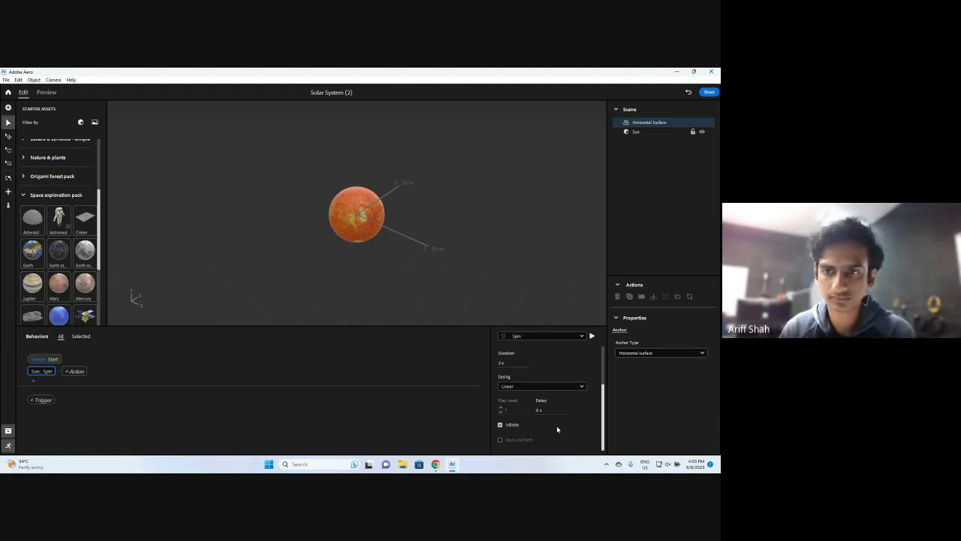
{"action": "left_click", "coordinate": [332, 218]}
{"action": "left_click", "coordinate": [485, 202]}
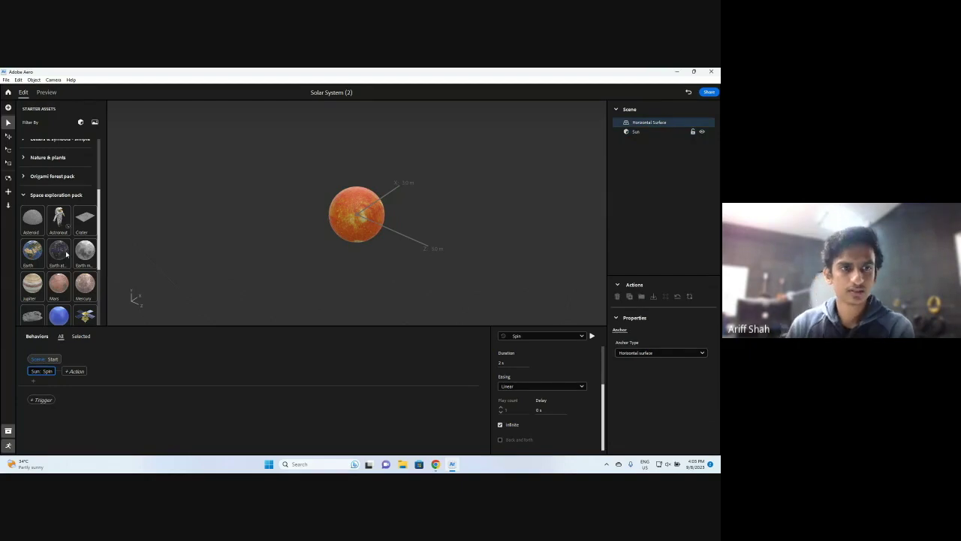
Step: Add the Earth model from the Space exploration pack to the scene
{"action": "scroll", "coordinate": [65, 259], "scroll_direction": "down", "scroll_amount": 2}
{"action": "scroll", "coordinate": [56, 269], "scroll_direction": "down", "scroll_amount": 2}
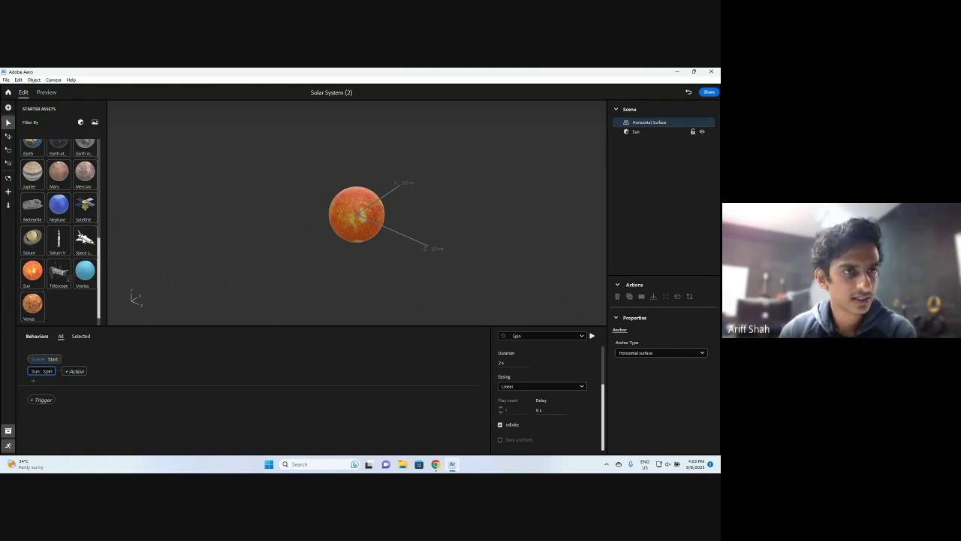
{"action": "scroll", "coordinate": [76, 222], "scroll_direction": "up", "scroll_amount": 3}
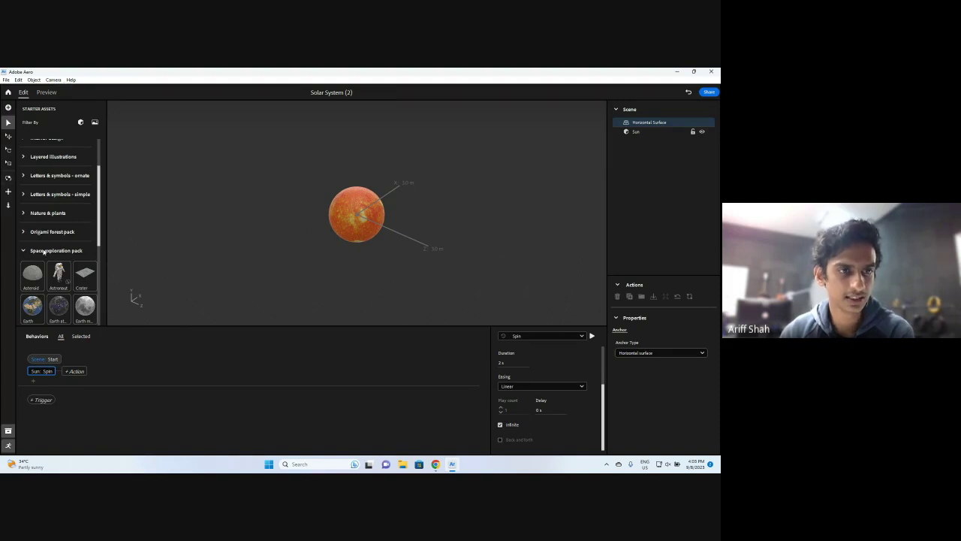
{"action": "scroll", "coordinate": [63, 249], "scroll_direction": "down", "scroll_amount": 4}
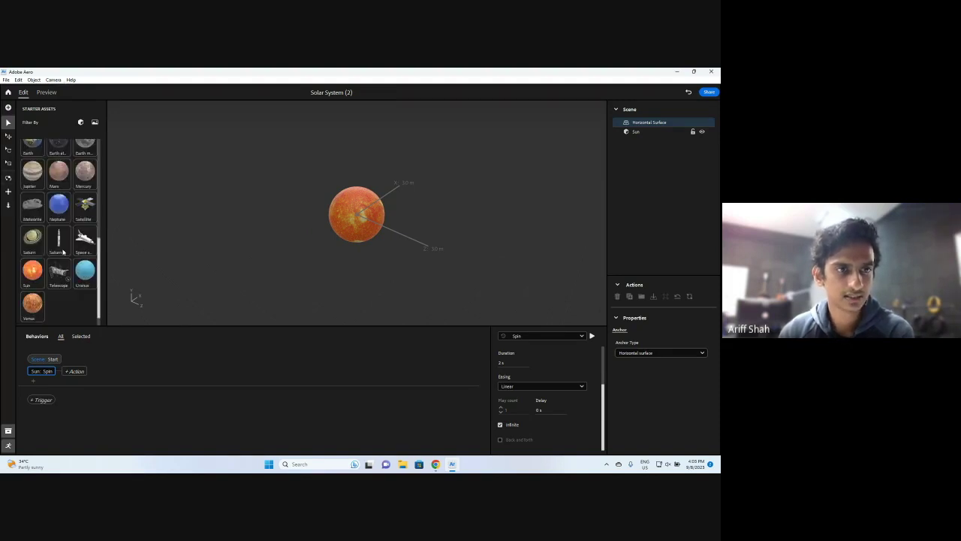
{"action": "scroll", "coordinate": [77, 233], "scroll_direction": "up", "scroll_amount": 2}
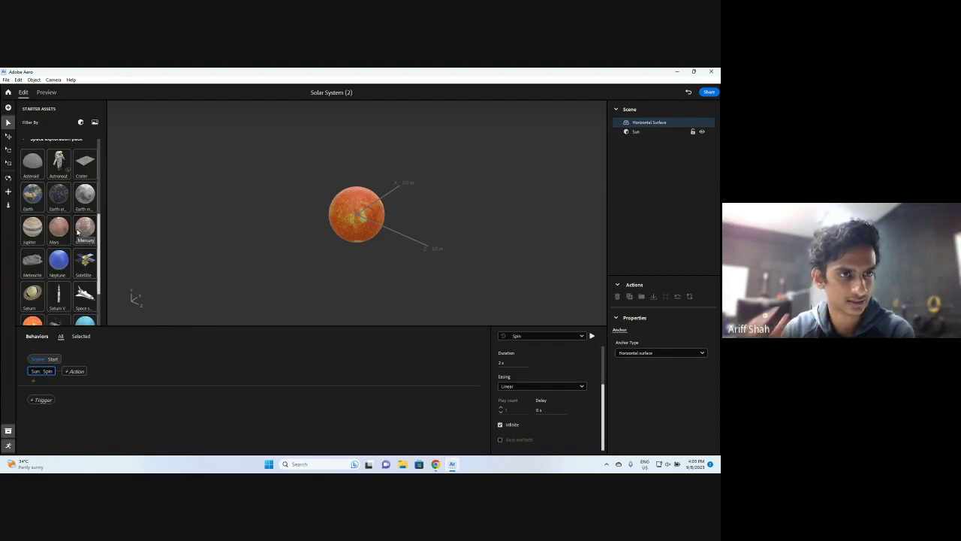
{"action": "left_click", "coordinate": [31, 197]}
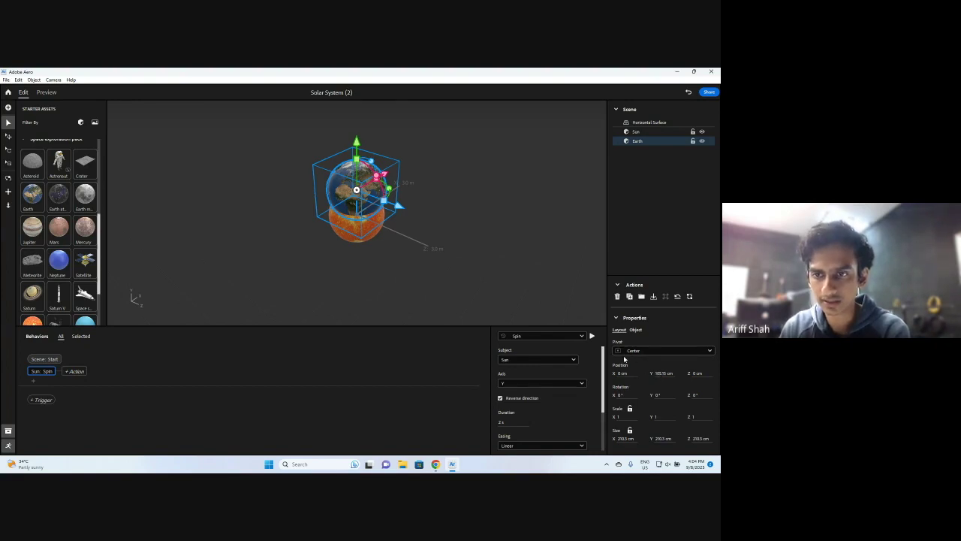
Step: Set Earth's Y position to 0 cm
{"action": "left_click", "coordinate": [664, 373]}
{"action": "type", "text": "0"}
{"action": "key", "text": "Return"}
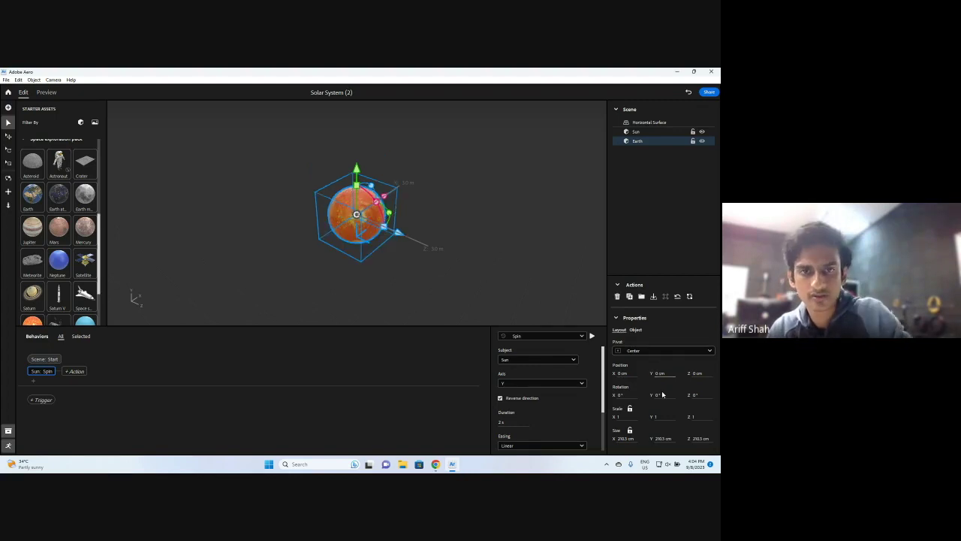
Step: Move Earth along the Z axis to about 540 cm, clear of the Sun
{"action": "left_click_drag", "start_coordinate": [398, 233], "coordinate": [571, 258]}
{"action": "right_click_drag", "start_coordinate": [385, 273], "coordinate": [403, 291]}
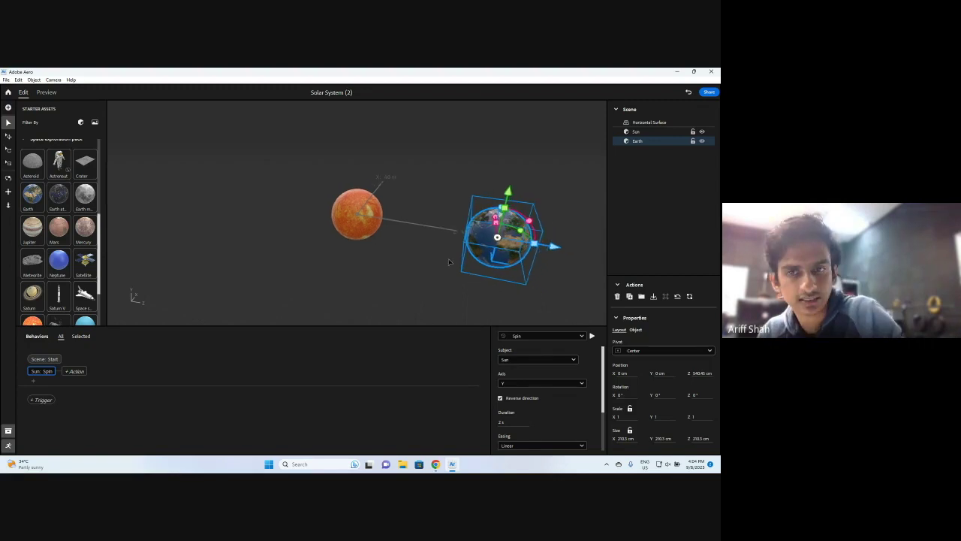
Step: Try stretching Earth along Y with the Scale tool, then lock its scale proportions and set the Y scale to 1
{"action": "left_click", "coordinate": [6, 165]}
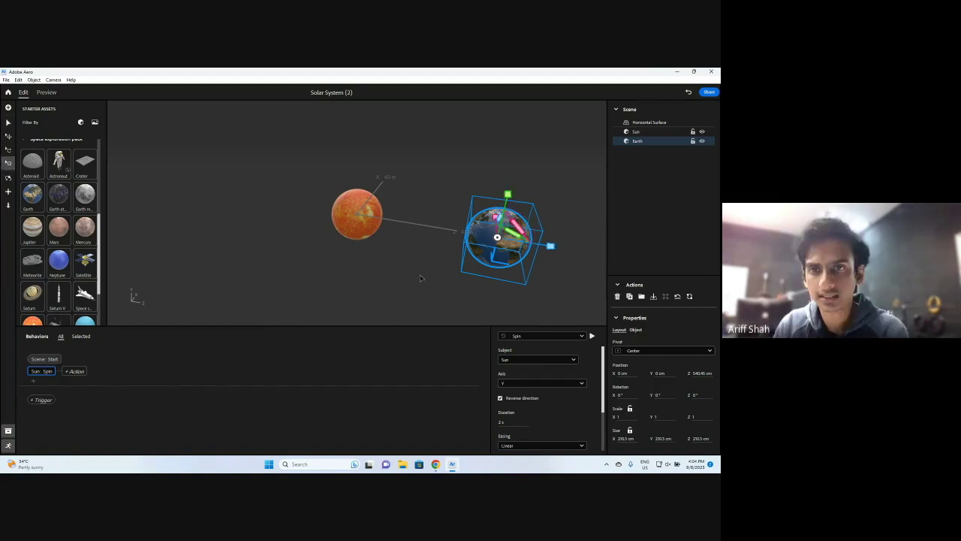
{"action": "mouse_move", "coordinate": [508, 194]}
{"action": "left_mouse_down"}
{"action": "mouse_move", "coordinate": [504, 203]}
{"action": "mouse_move", "coordinate": [507, 192]}
{"action": "left_mouse_up"}
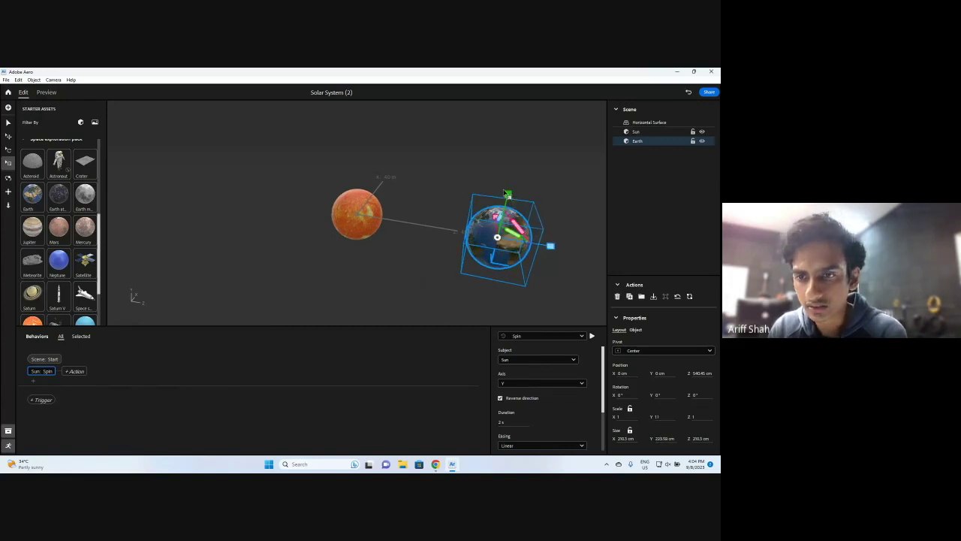
{"action": "left_click", "coordinate": [630, 409]}
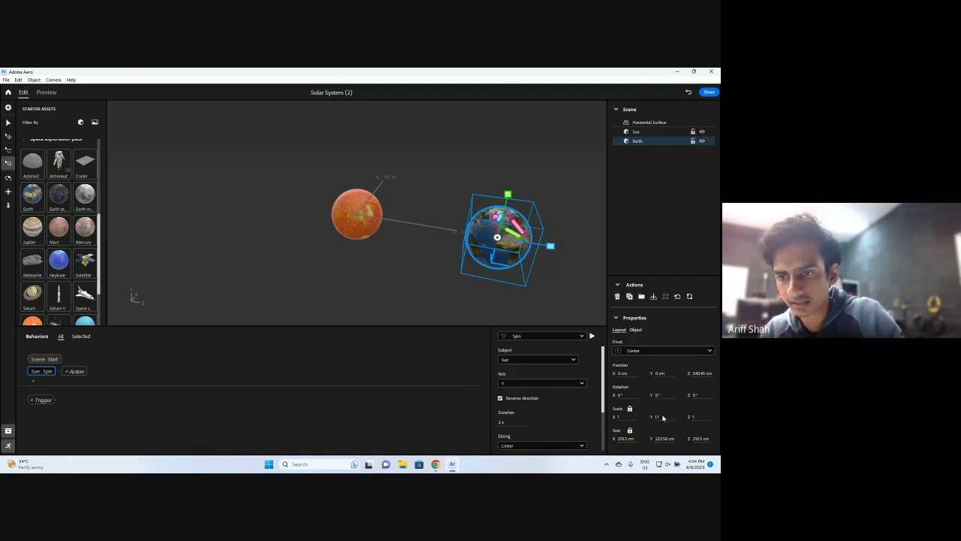
{"action": "type", "text": "1"}
{"action": "key", "text": "Return"}
Step: Shrink Earth uniformly to a scale of about 0.4 so that it is smaller than the Sun
{"action": "left_click_drag", "start_coordinate": [513, 207], "coordinate": [502, 232]}
{"action": "left_click", "coordinate": [427, 245]}
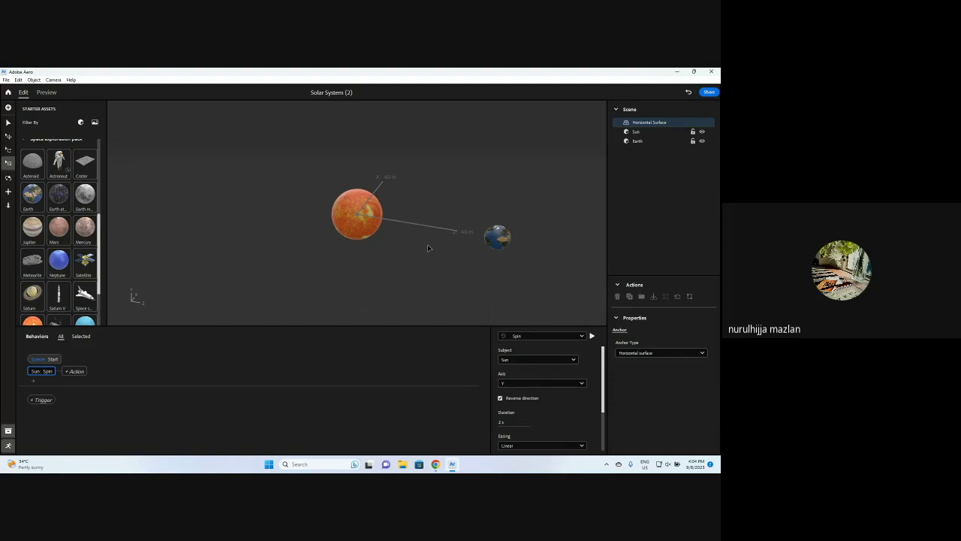
{"action": "left_click", "coordinate": [489, 248]}
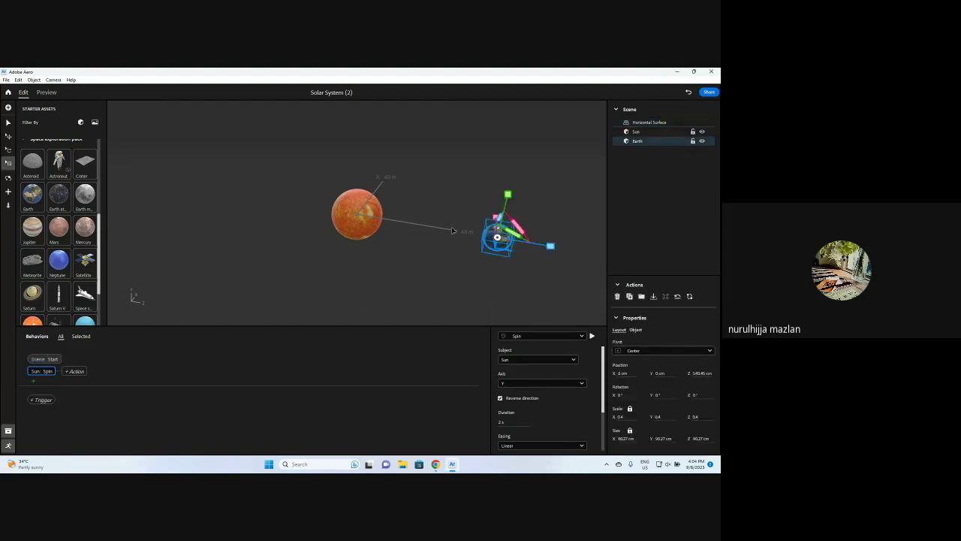
{"action": "left_click", "coordinate": [445, 292]}
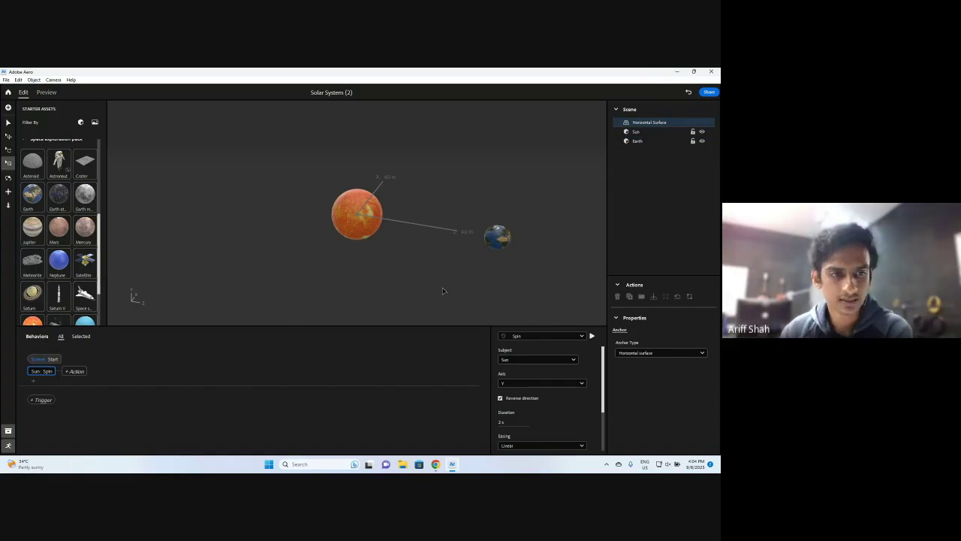
Step: Add a Spin action for Earth alongside the Sun's Spin under the scene's Start trigger
{"action": "left_click", "coordinate": [503, 237]}
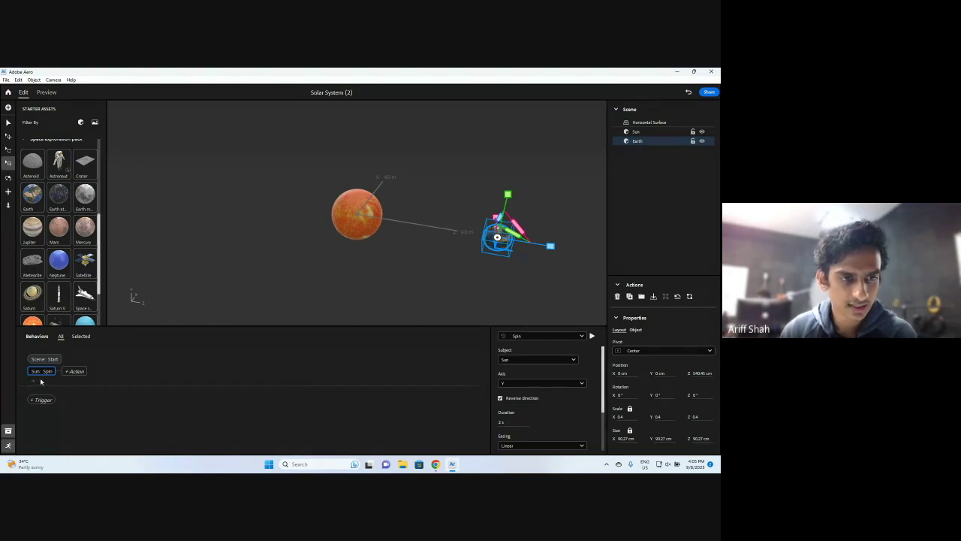
{"action": "left_click", "coordinate": [32, 384]}
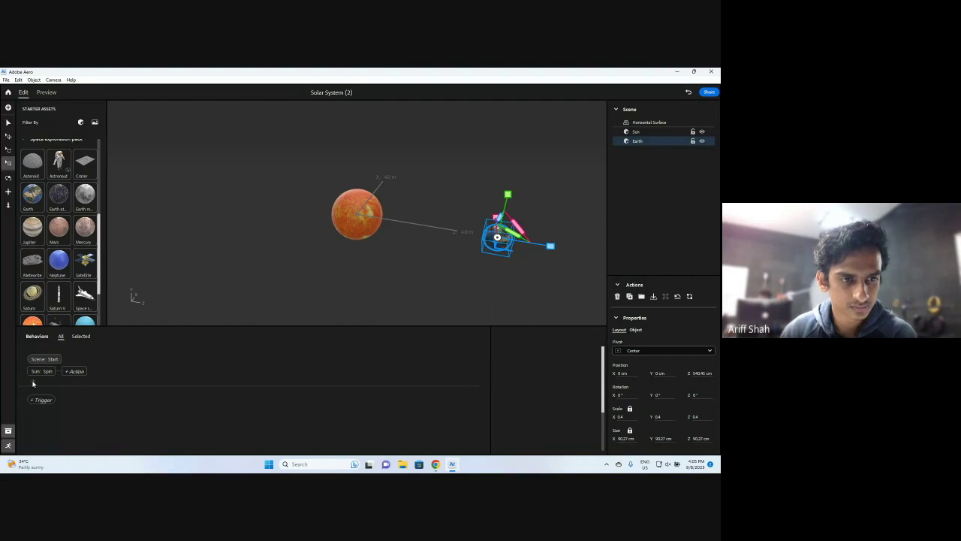
{"action": "right_click", "coordinate": [32, 384]}
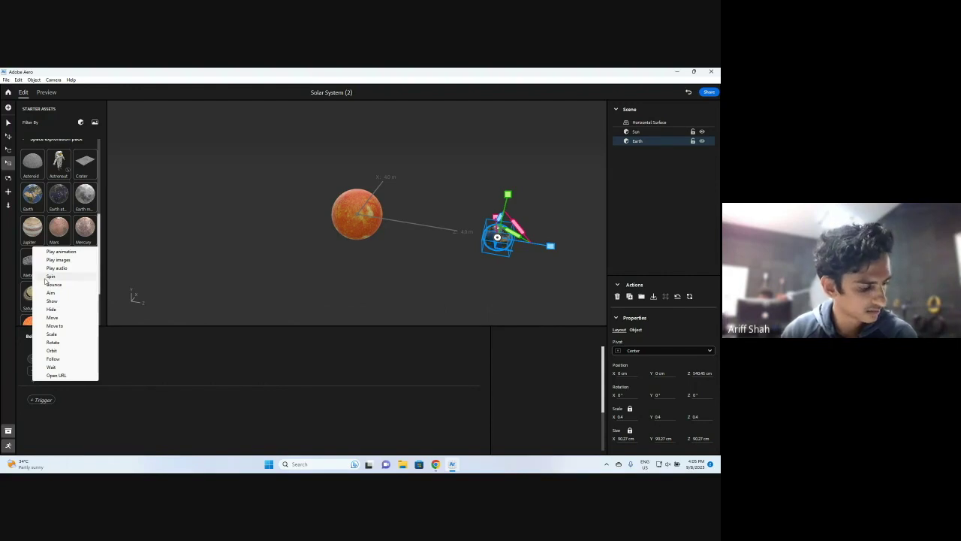
{"action": "left_click", "coordinate": [49, 277]}
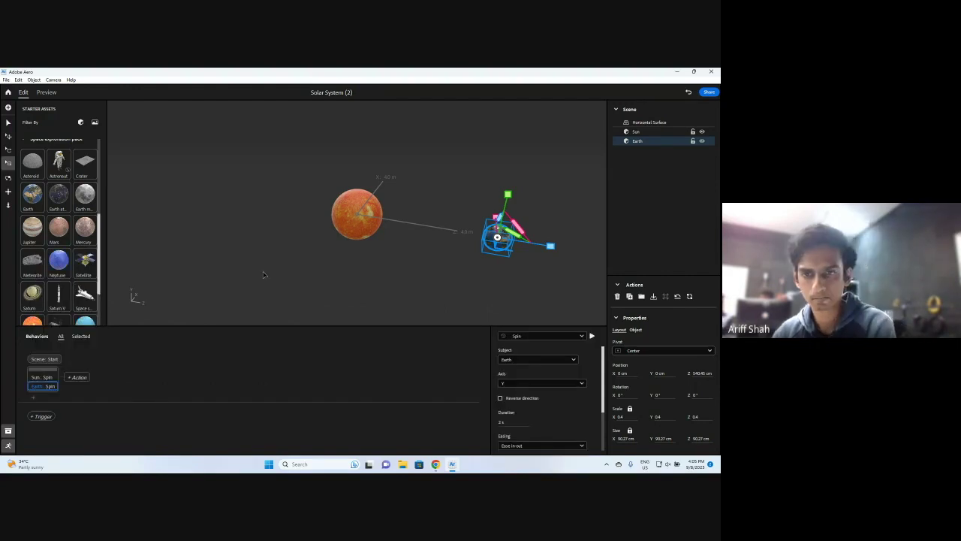
{"action": "left_click", "coordinate": [63, 388]}
{"action": "left_click", "coordinate": [52, 386]}
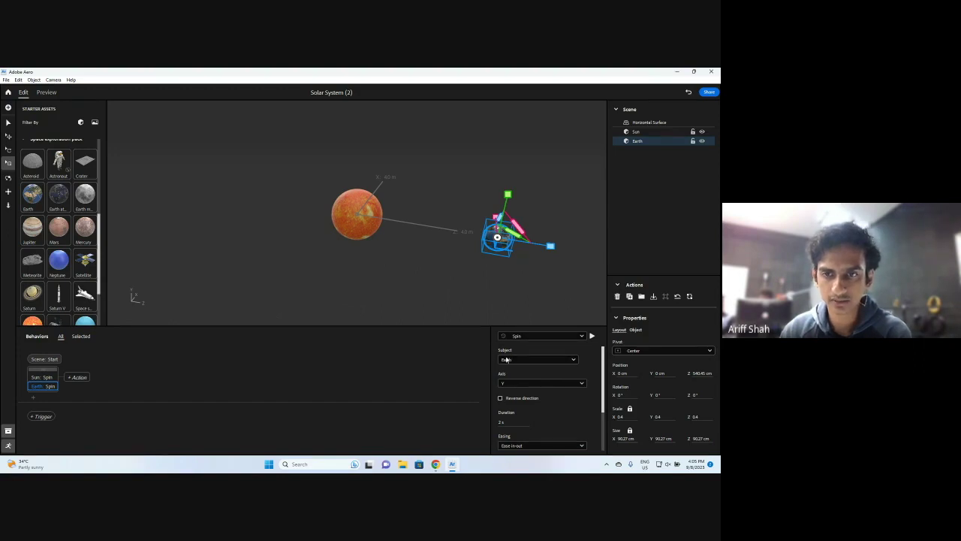
Step: Set the easing of Earth's Spin action to Linear and make it play infinitely
{"action": "scroll", "coordinate": [538, 372], "scroll_direction": "down", "scroll_amount": 1}
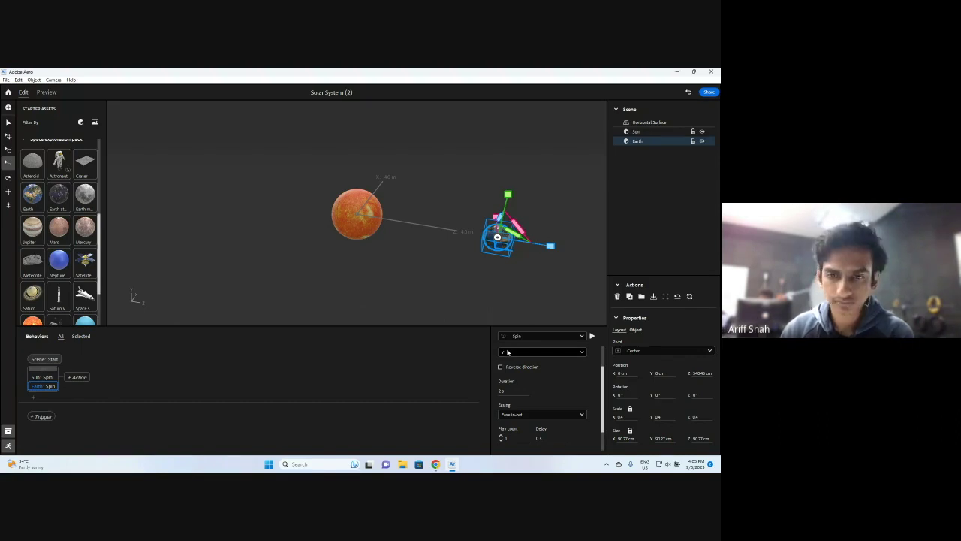
{"action": "scroll", "coordinate": [516, 376], "scroll_direction": "down", "scroll_amount": 1}
{"action": "left_click", "coordinate": [514, 387]}
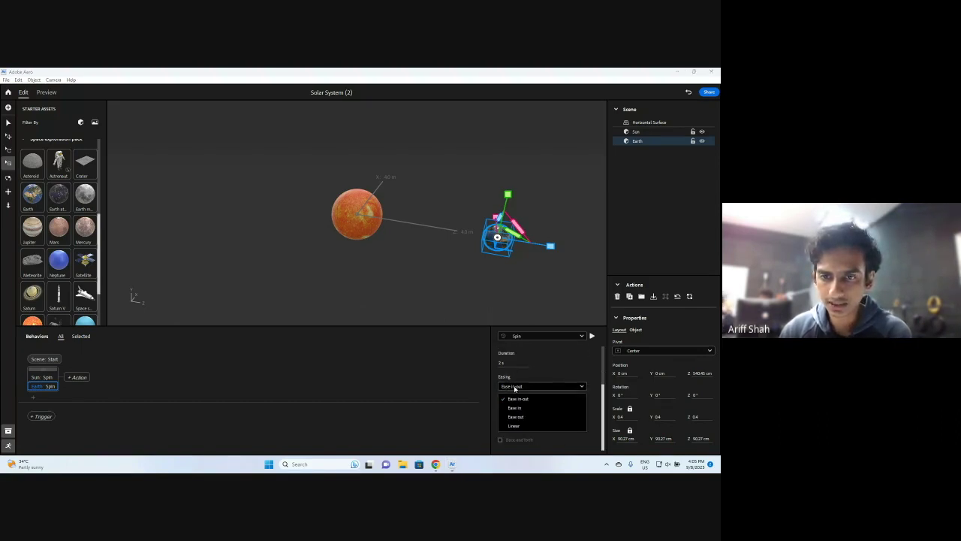
{"action": "left_click", "coordinate": [514, 426]}
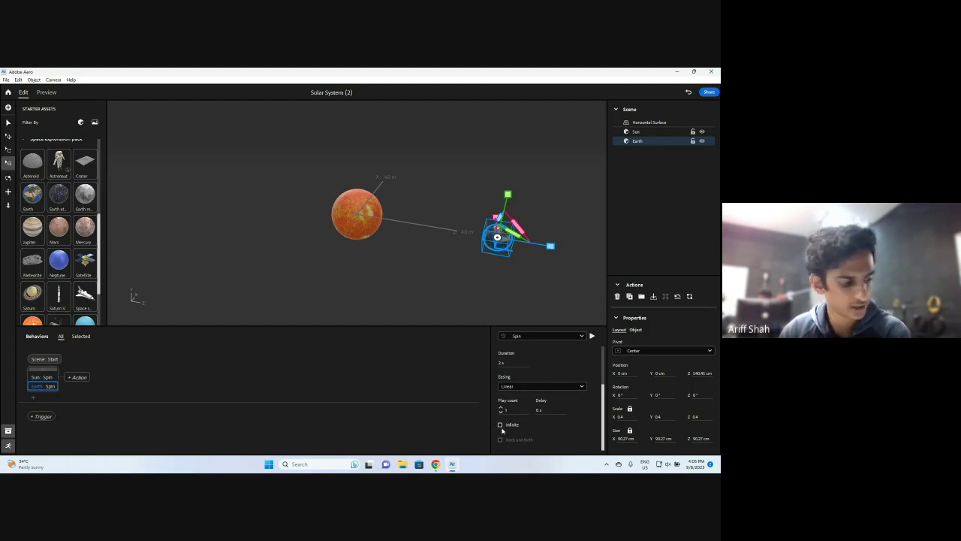
{"action": "left_click", "coordinate": [500, 426]}
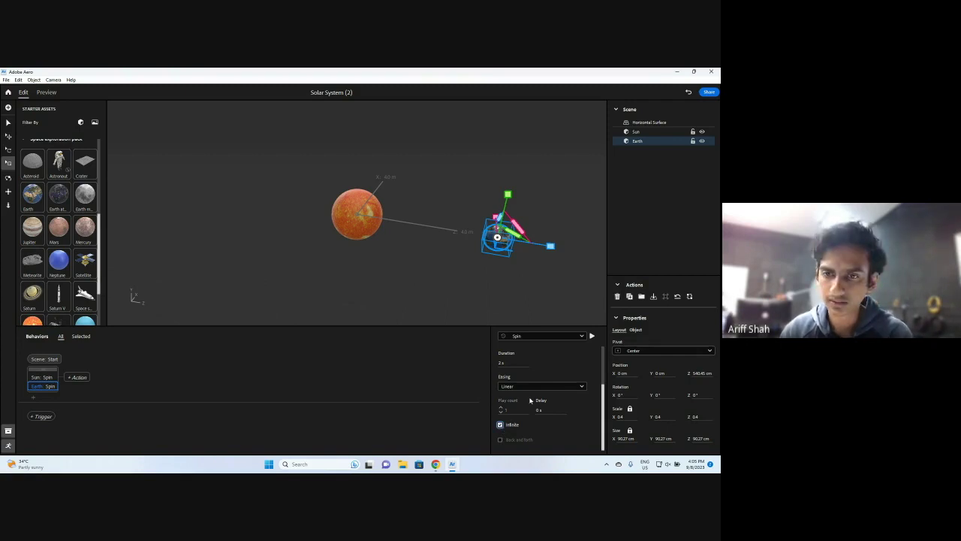
{"action": "scroll", "coordinate": [568, 402], "scroll_direction": "up", "scroll_amount": 3}
{"action": "scroll", "coordinate": [569, 404], "scroll_direction": "down", "scroll_amount": 3}
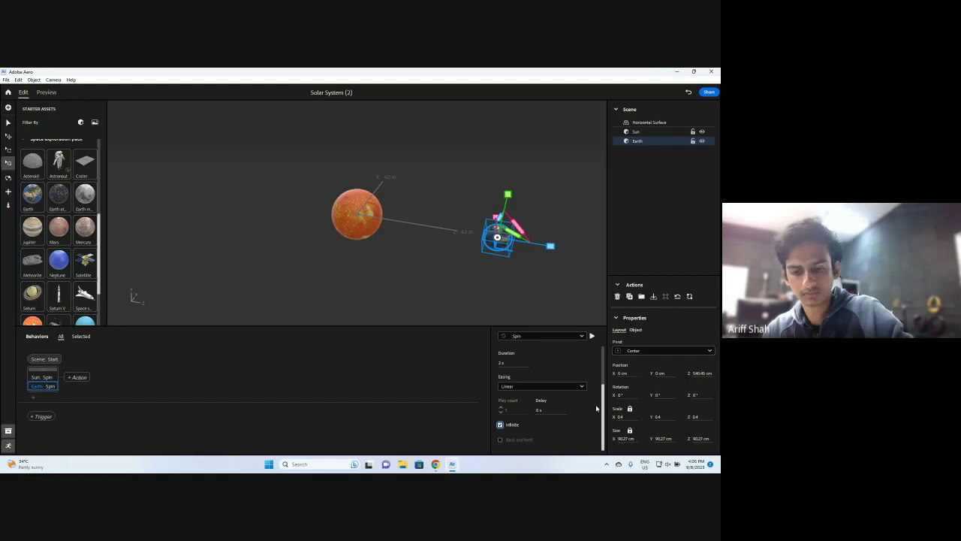
{"action": "key", "text": "XF86AudioLowerVolume"}
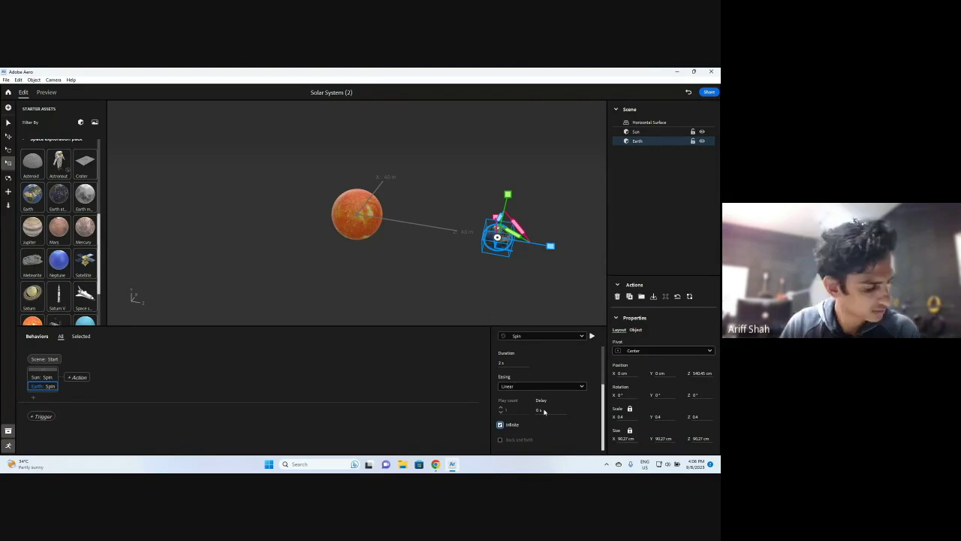
{"action": "scroll", "coordinate": [542, 409], "scroll_direction": "up", "scroll_amount": 2}
{"action": "scroll", "coordinate": [540, 400], "scroll_direction": "down", "scroll_amount": 2}
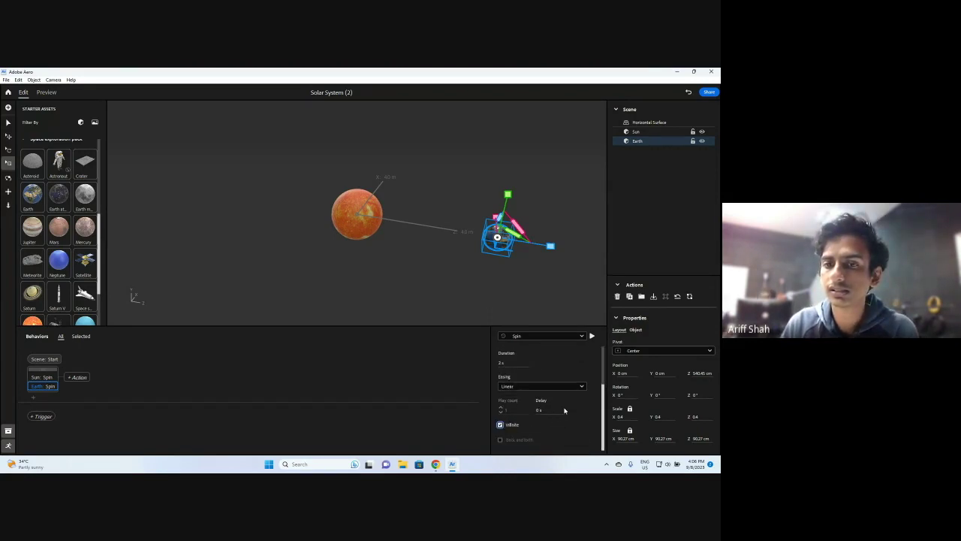
{"action": "scroll", "coordinate": [565, 410], "scroll_direction": "up", "scroll_amount": 2}
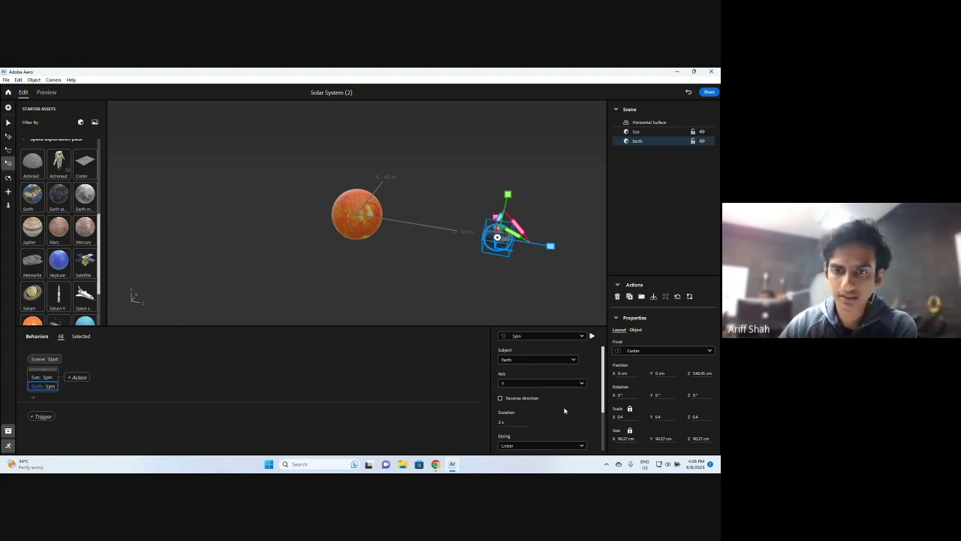
{"action": "scroll", "coordinate": [565, 409], "scroll_direction": "down", "scroll_amount": 1}
{"action": "scroll", "coordinate": [565, 406], "scroll_direction": "up", "scroll_amount": 1}
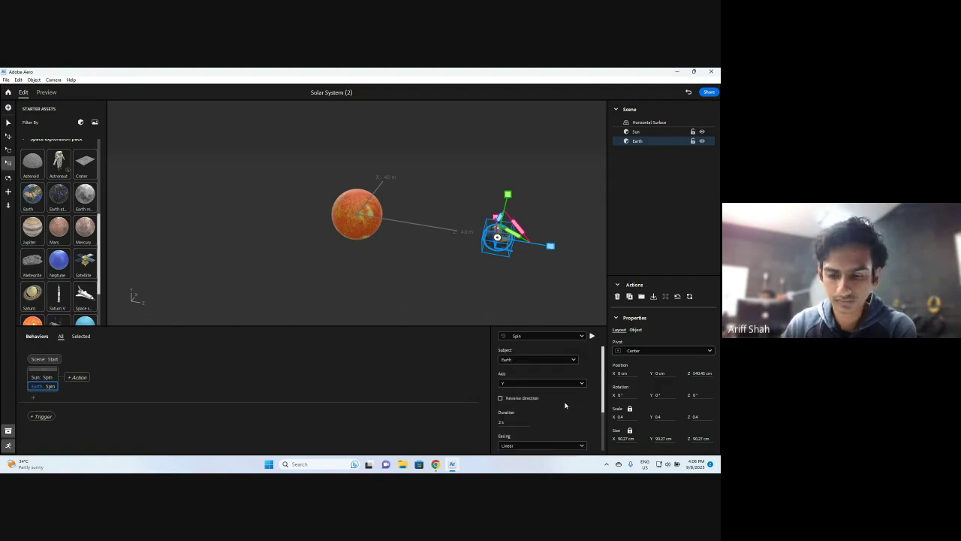
{"action": "key", "text": "XF86AudioLowerVolume"}
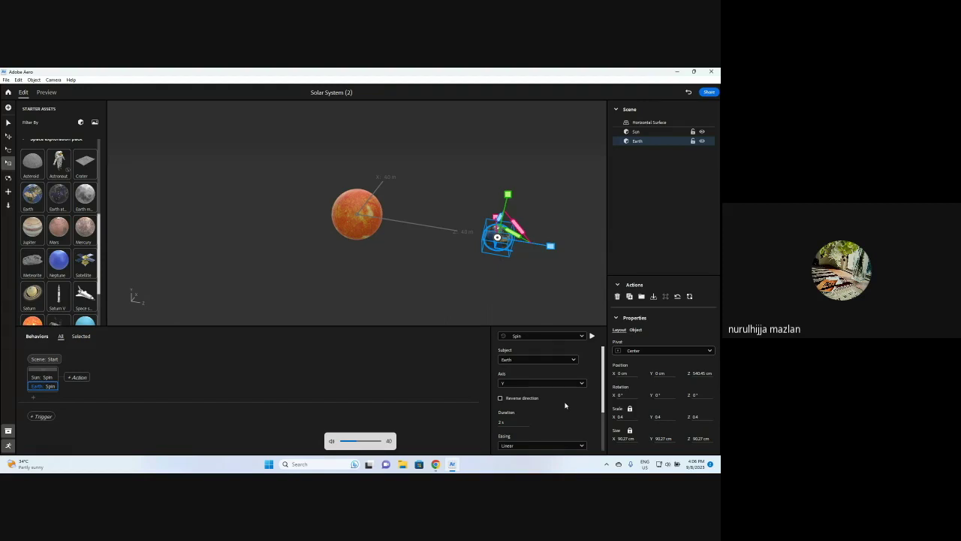
{"action": "left_click", "coordinate": [510, 284]}
{"action": "left_click", "coordinate": [495, 238]}
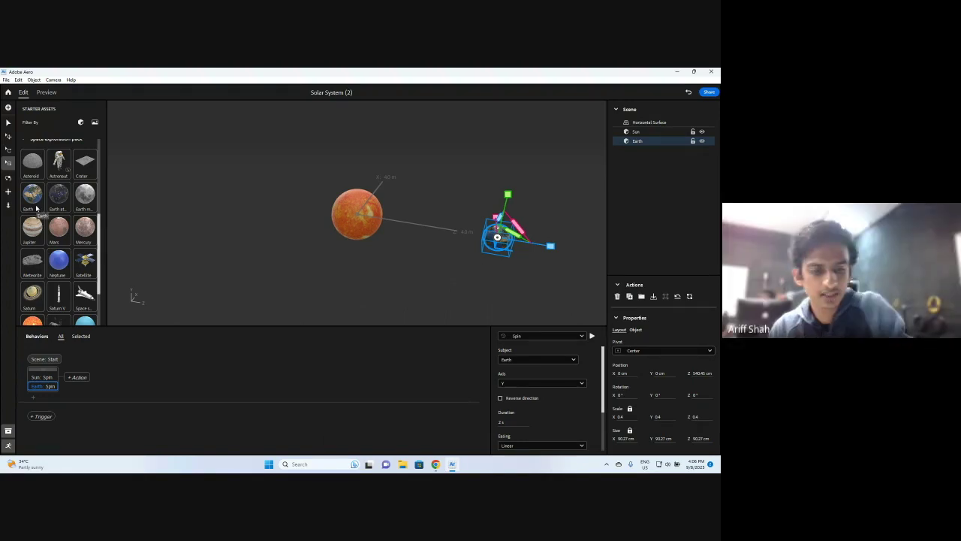
{"action": "left_click", "coordinate": [642, 134]}
{"action": "left_click", "coordinate": [643, 141]}
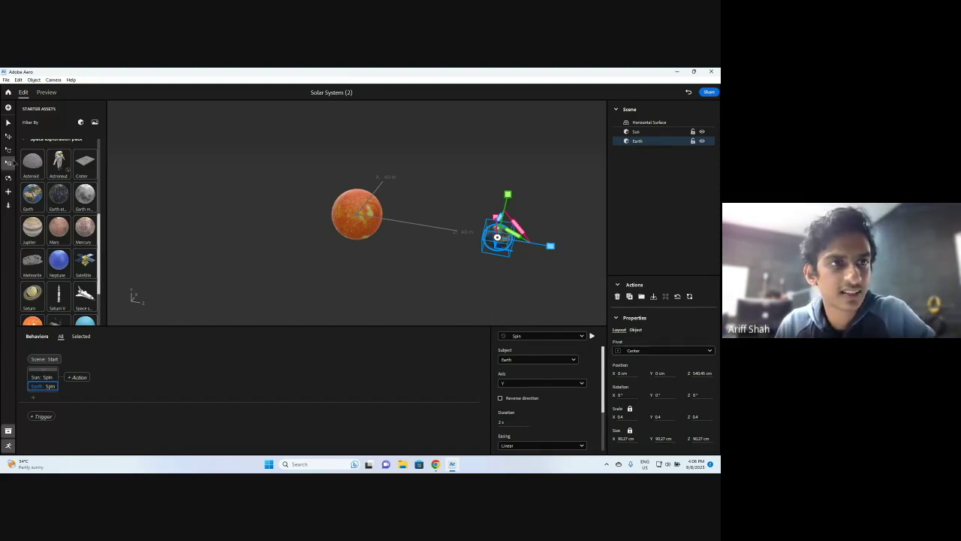
Step: Move Earth along the Z axis into the Sun and back out to about 455 cm
{"action": "key", "text": "v"}
{"action": "left_click_drag", "start_coordinate": [550, 248], "coordinate": [394, 243]}
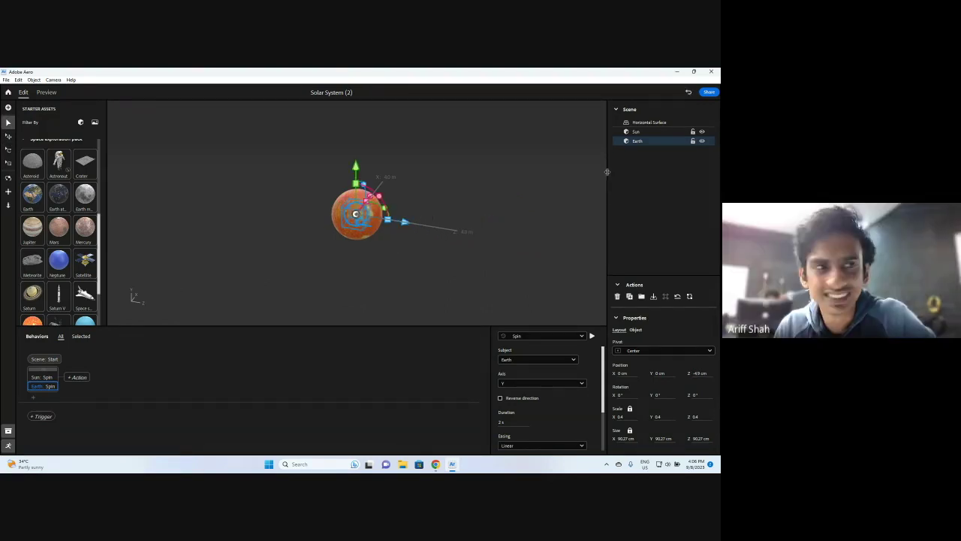
{"action": "left_click", "coordinate": [8, 135]}
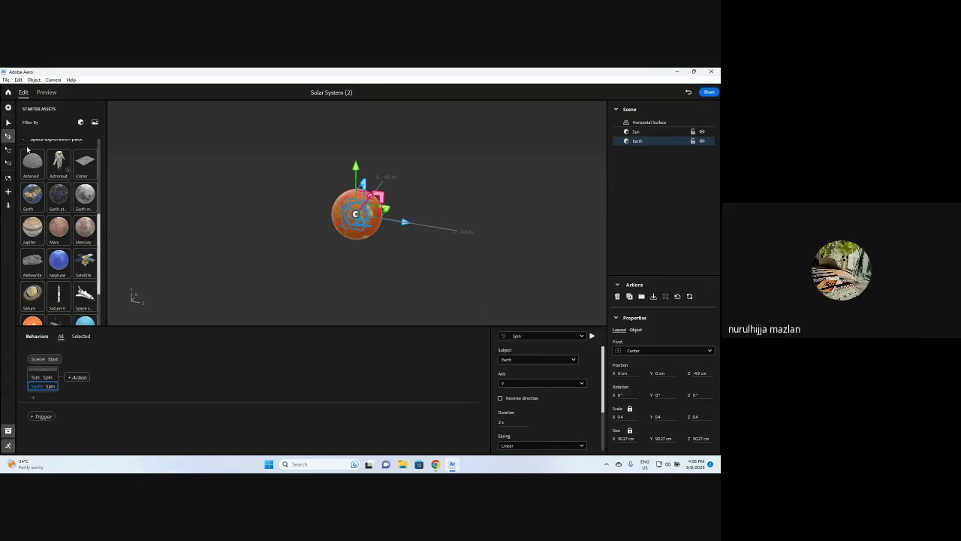
{"action": "left_click_drag", "start_coordinate": [404, 223], "coordinate": [520, 241]}
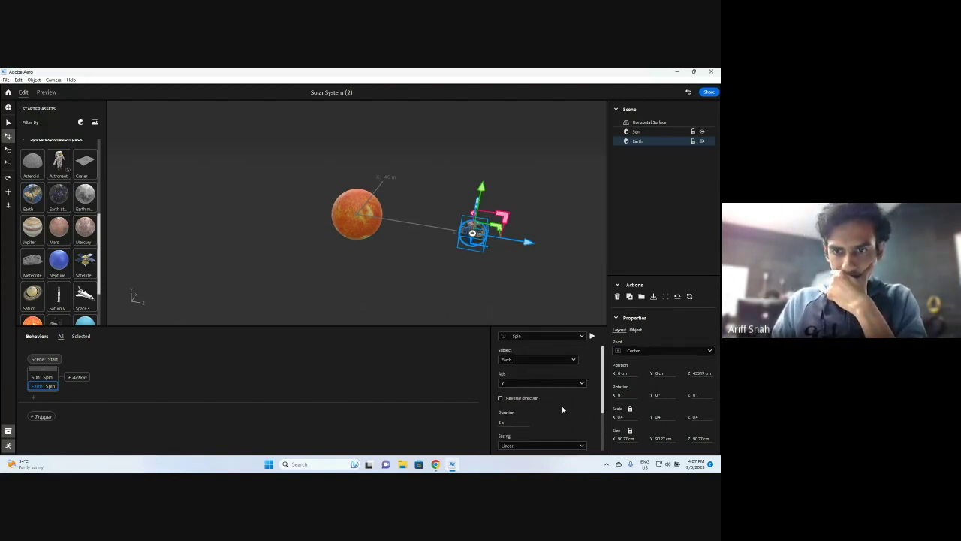
Step: Check the spinning Sun and Earth in Preview mode, return to Edit mode and clear the selection
{"action": "left_click", "coordinate": [46, 92]}
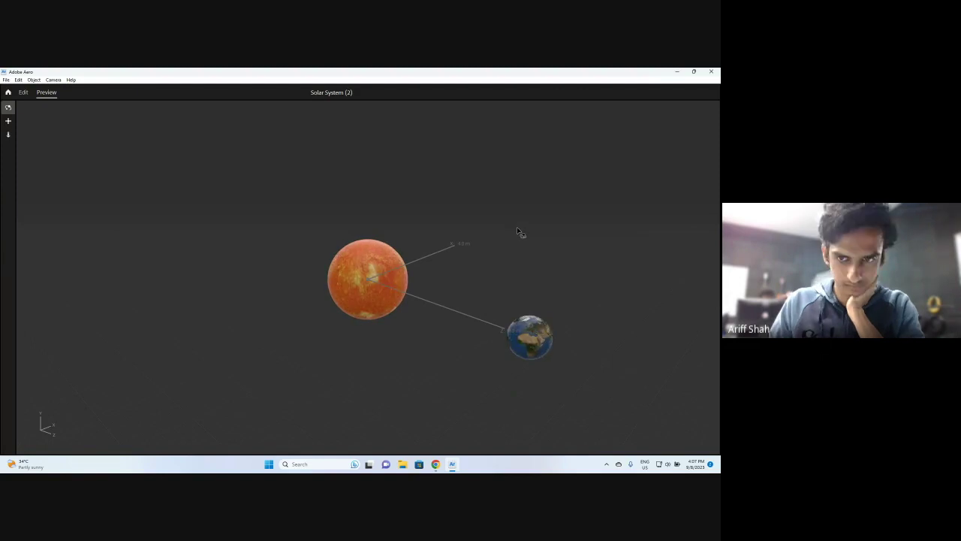
{"action": "left_click", "coordinate": [27, 95]}
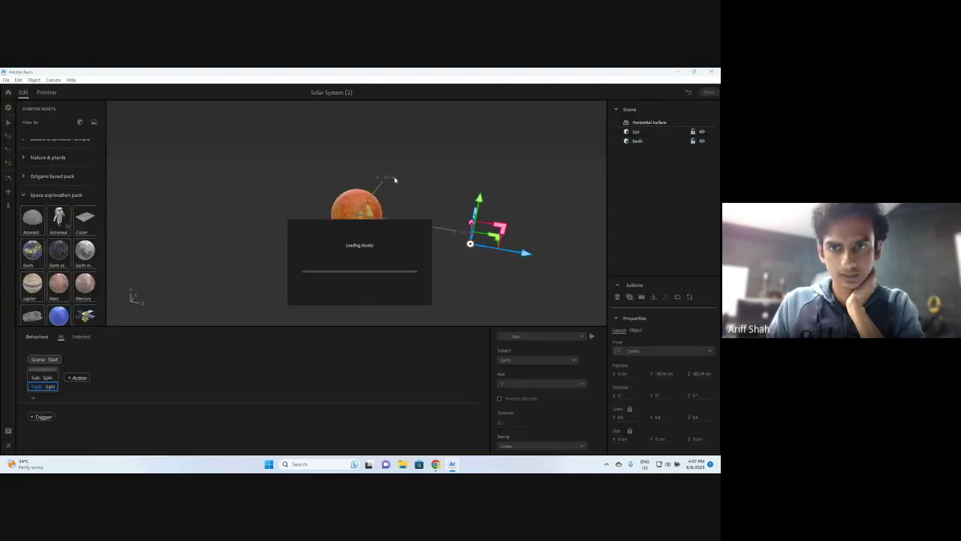
{"action": "left_click", "coordinate": [525, 160]}
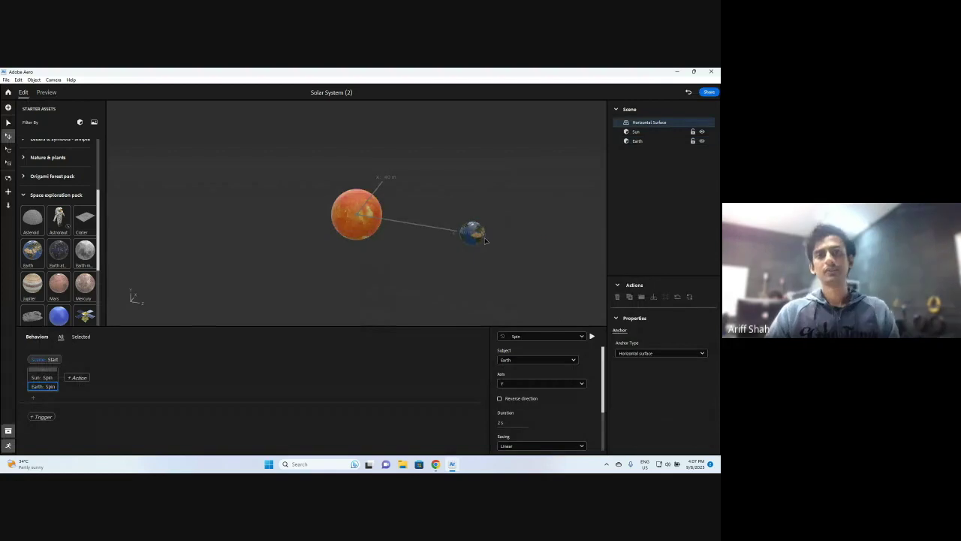
{"action": "left_click", "coordinate": [353, 213]}
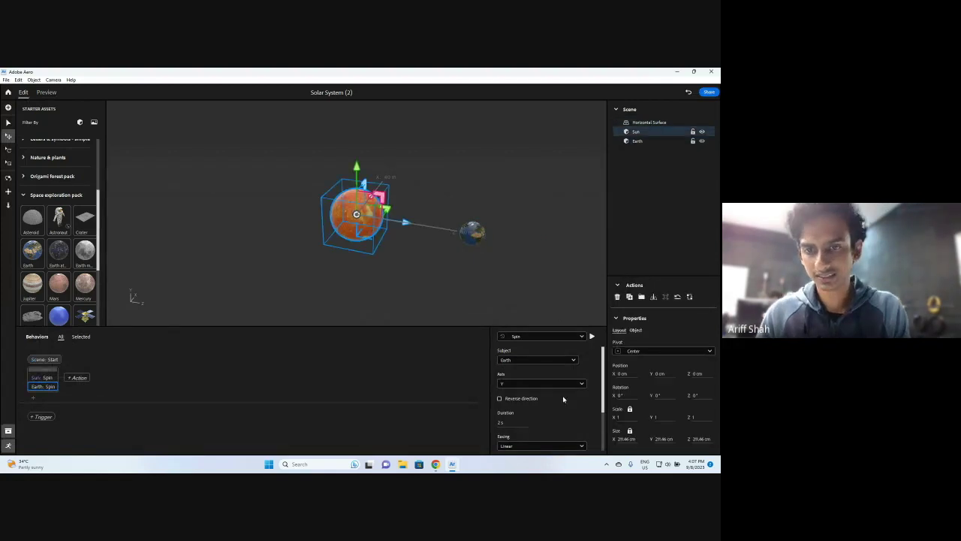
{"action": "left_click", "coordinate": [472, 232]}
{"action": "left_click", "coordinate": [476, 217]}
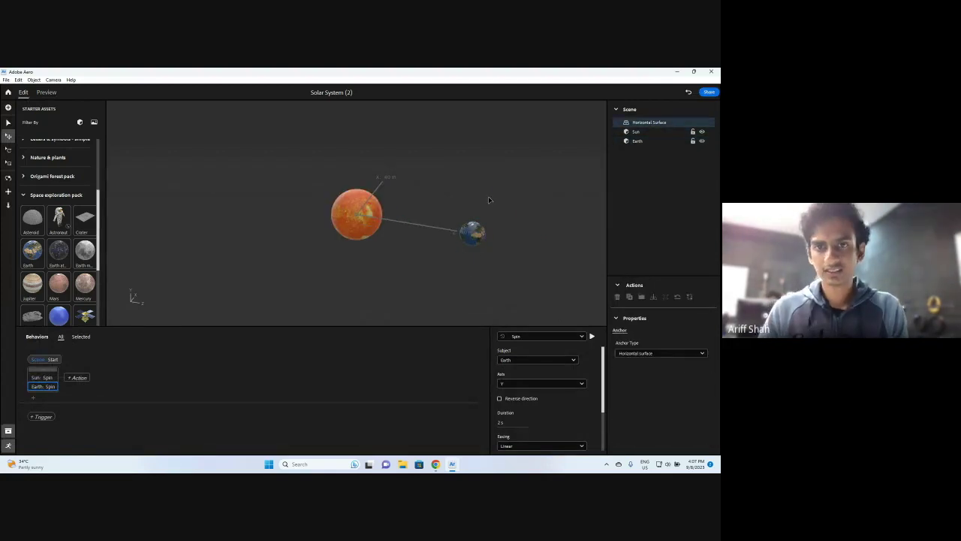
Step: Add a second Start trigger to the scene with an Orbit action for Earth
{"action": "left_click", "coordinate": [473, 232]}
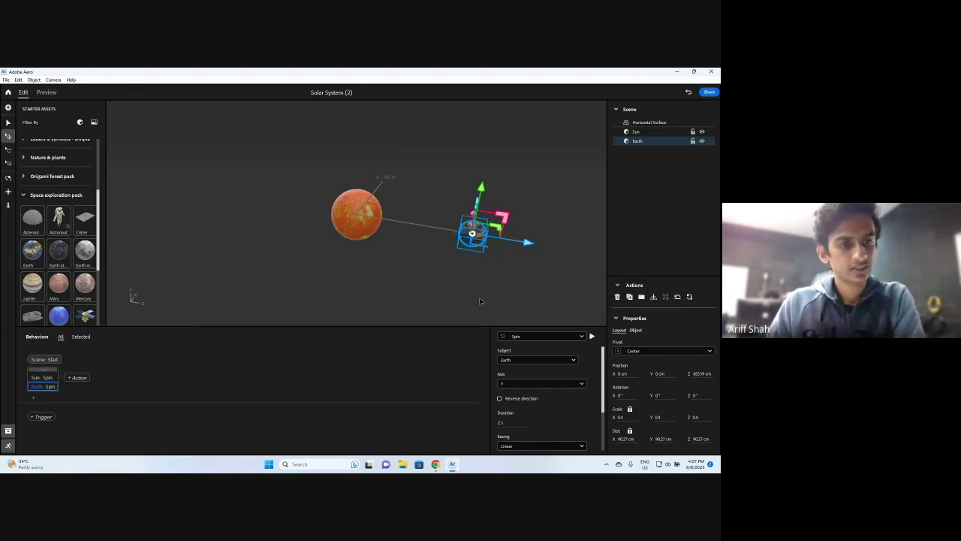
{"action": "left_click", "coordinate": [178, 392]}
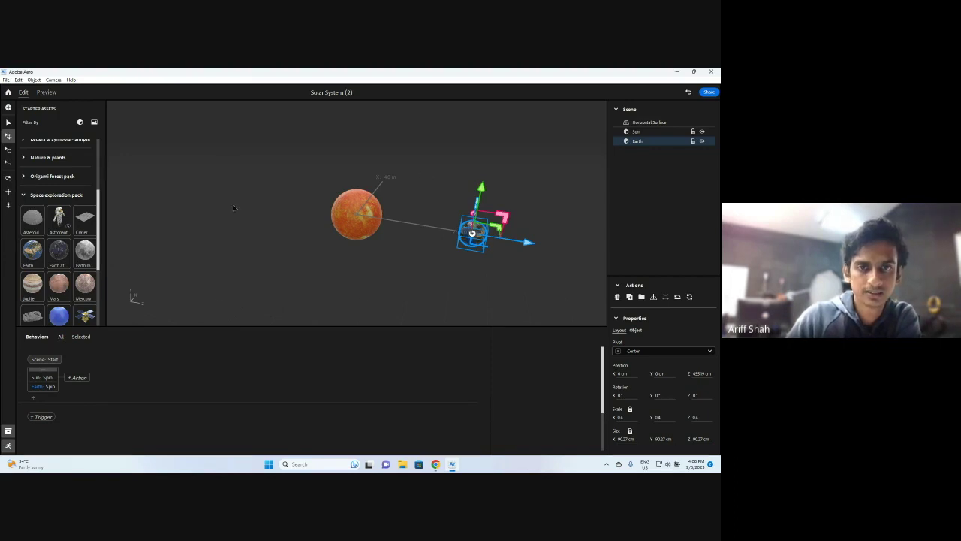
{"action": "left_click", "coordinate": [41, 419]}
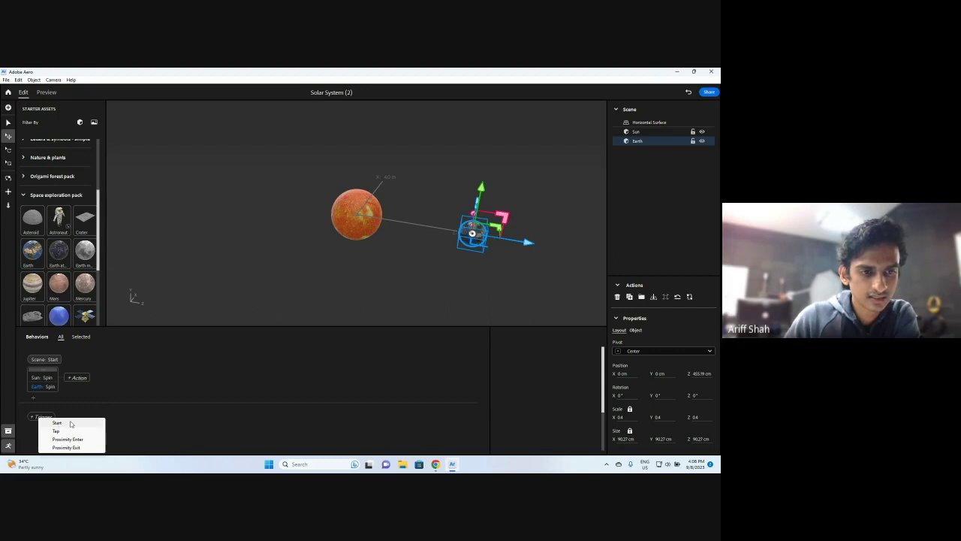
{"action": "left_click", "coordinate": [70, 423]}
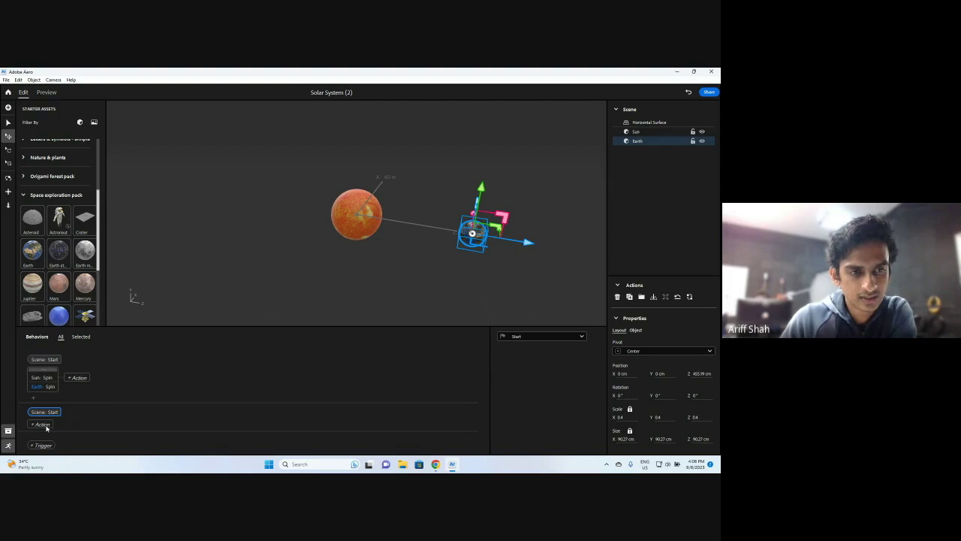
{"action": "left_click", "coordinate": [46, 426]}
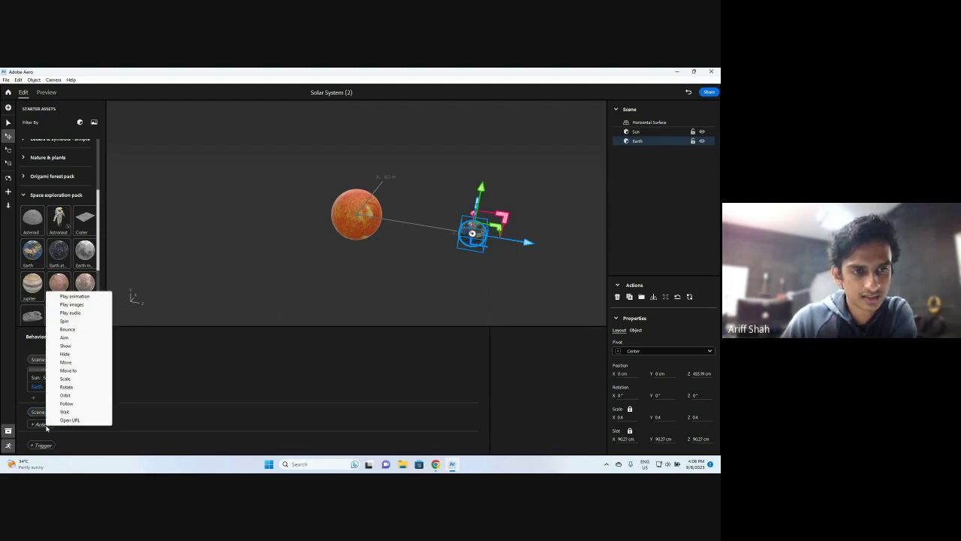
{"action": "left_click", "coordinate": [81, 399]}
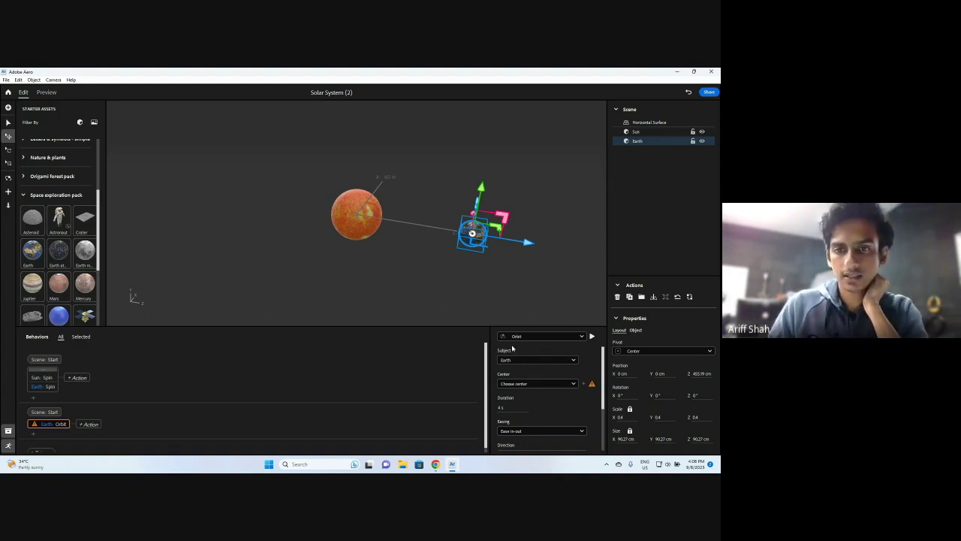
Step: Set Earth's Orbit action to circle the Sun with Linear easing and play infinitely
{"action": "left_click", "coordinate": [513, 385]}
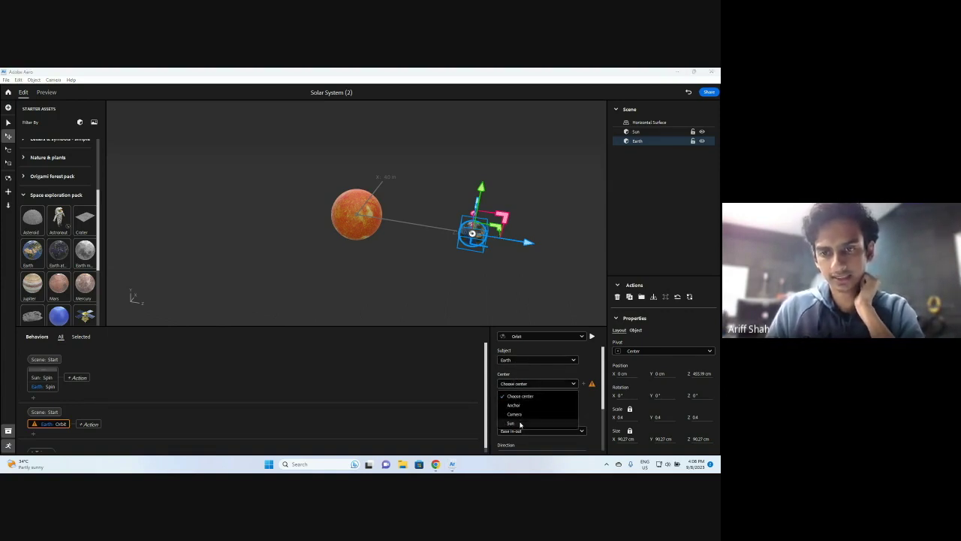
{"action": "left_click", "coordinate": [522, 424]}
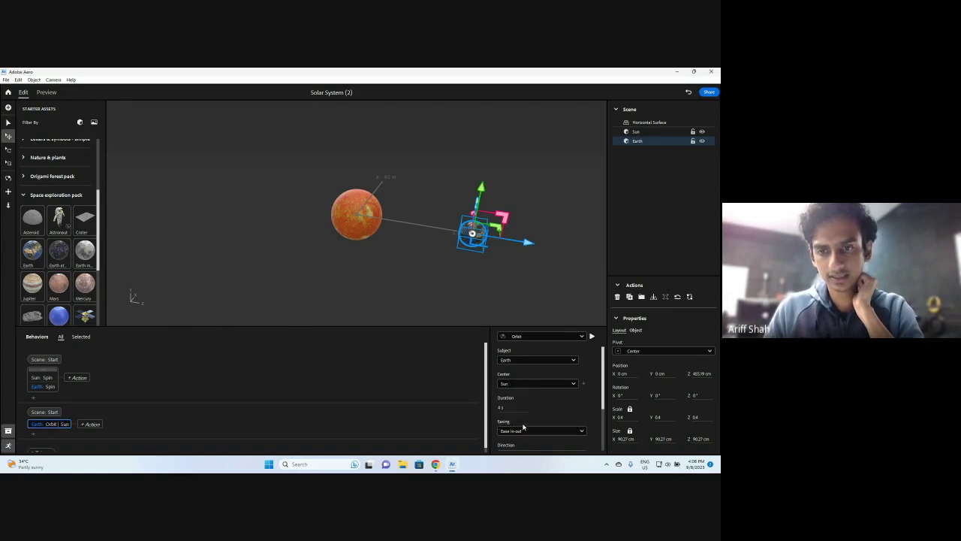
{"action": "scroll", "coordinate": [537, 383], "scroll_direction": "down", "scroll_amount": 2}
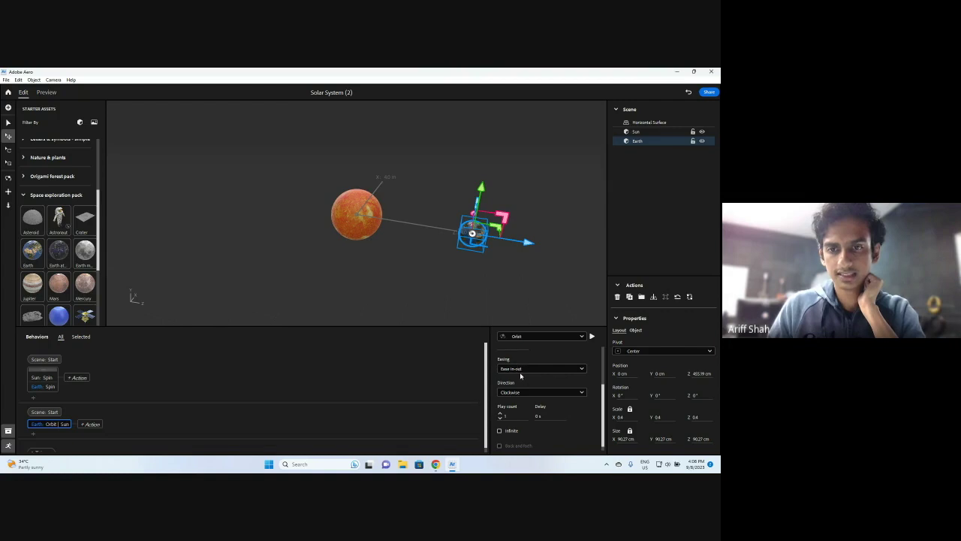
{"action": "left_click", "coordinate": [518, 369]}
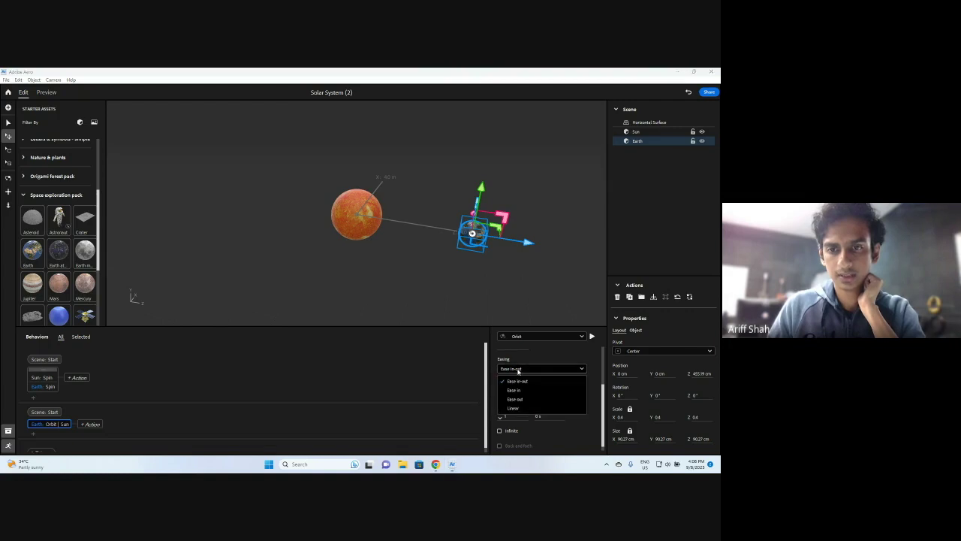
{"action": "left_click", "coordinate": [514, 409]}
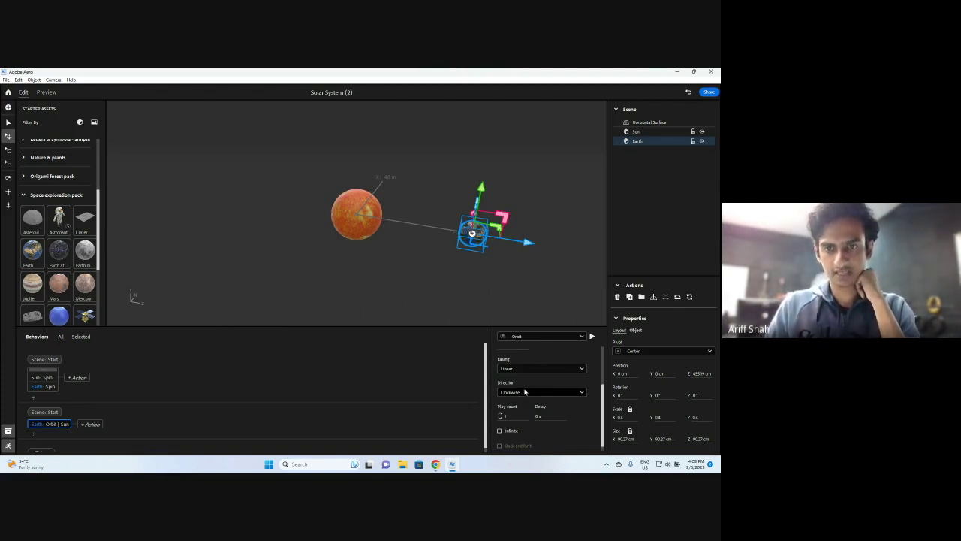
{"action": "left_click", "coordinate": [499, 431]}
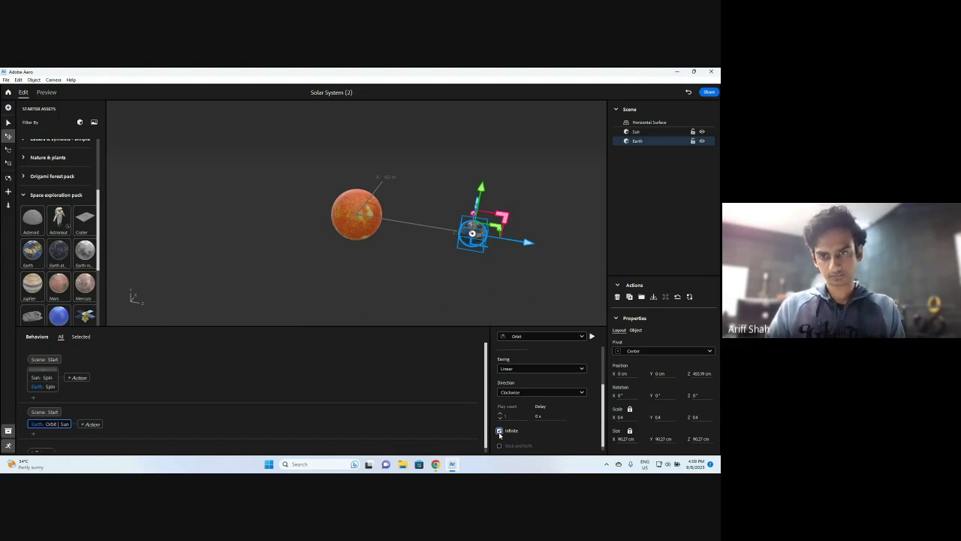
{"action": "scroll", "coordinate": [540, 411], "scroll_direction": "up", "scroll_amount": 2}
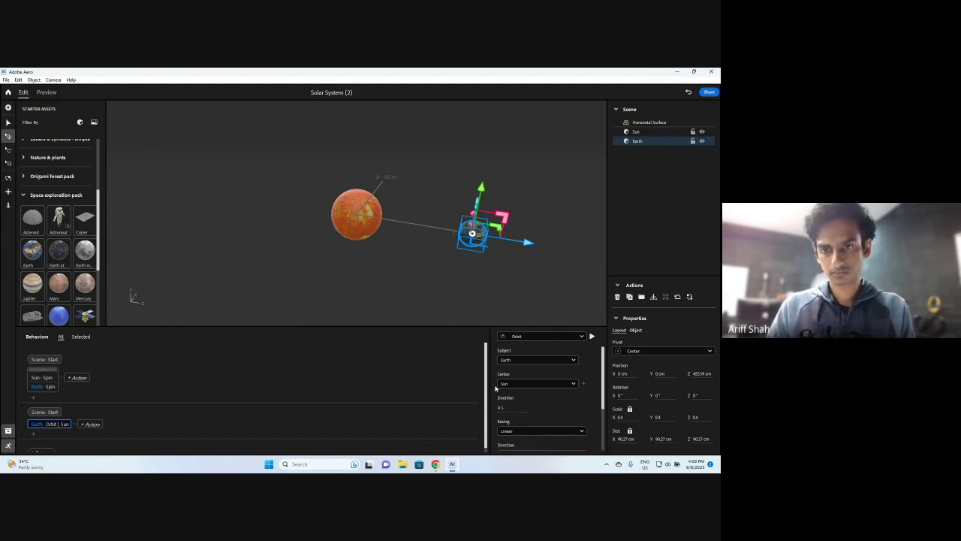
Step: Check Earth's orbit around the Sun in Preview mode, return to Edit mode and clear the selection
{"action": "left_click", "coordinate": [46, 92]}
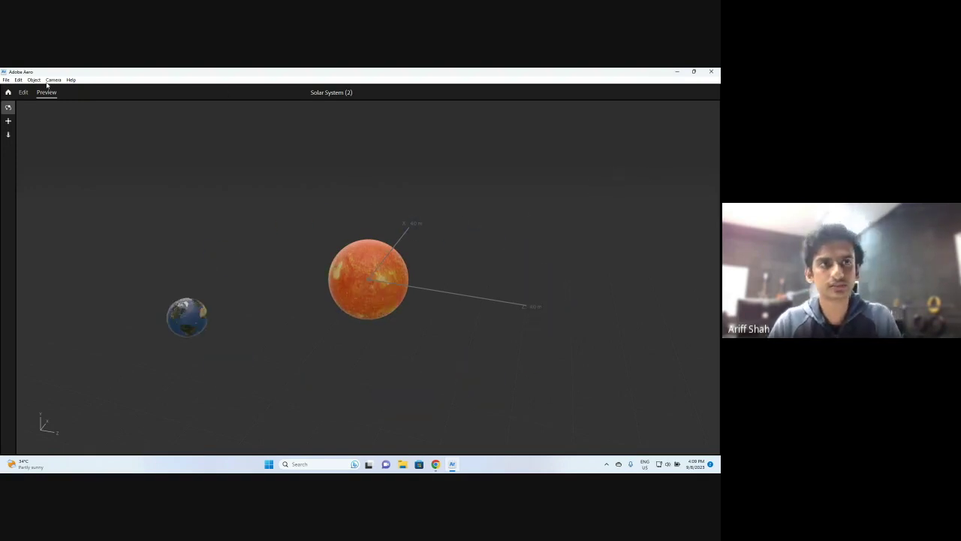
{"action": "left_click", "coordinate": [23, 92]}
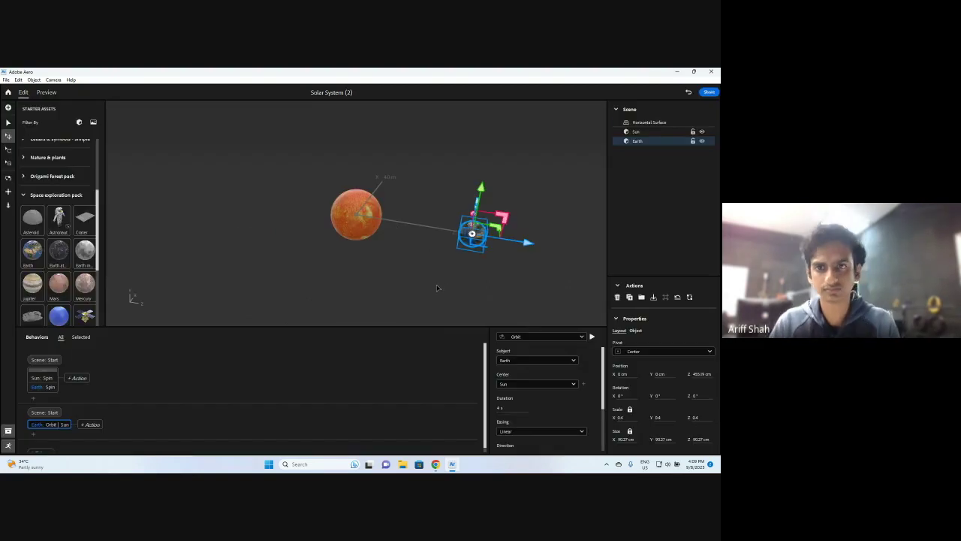
{"action": "left_click", "coordinate": [473, 232]}
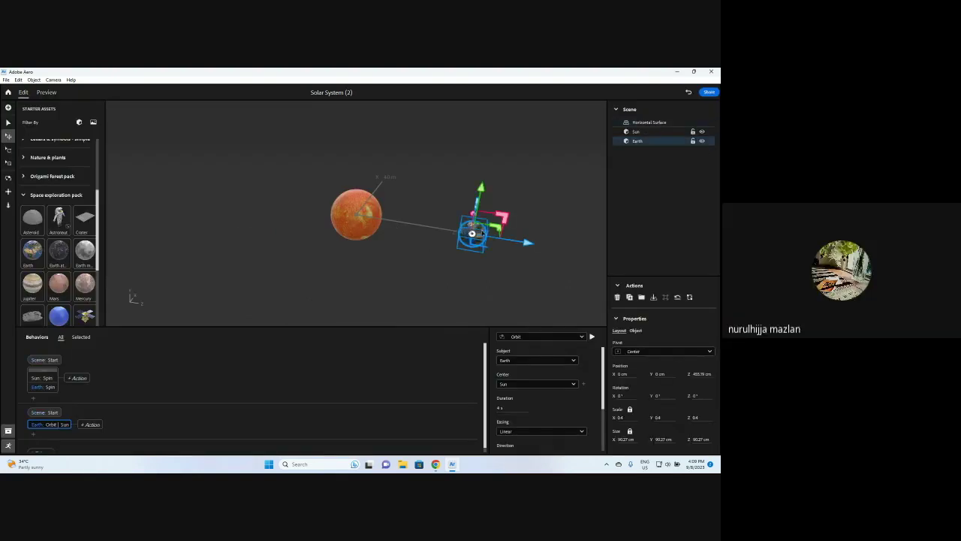
{"action": "left_click", "coordinate": [463, 270]}
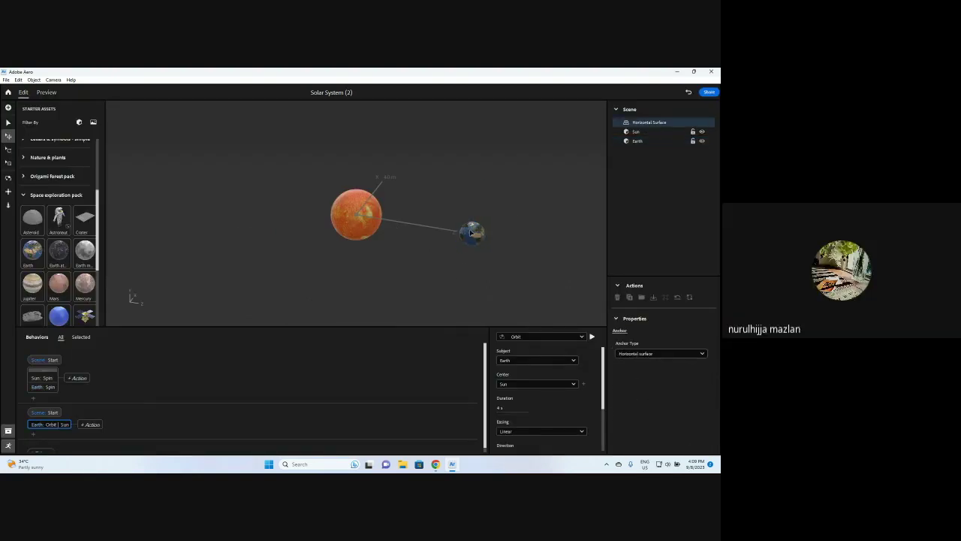
Step: Add another Start trigger with a new Orbit action for Earth below the existing behaviors
{"action": "left_click", "coordinate": [471, 233]}
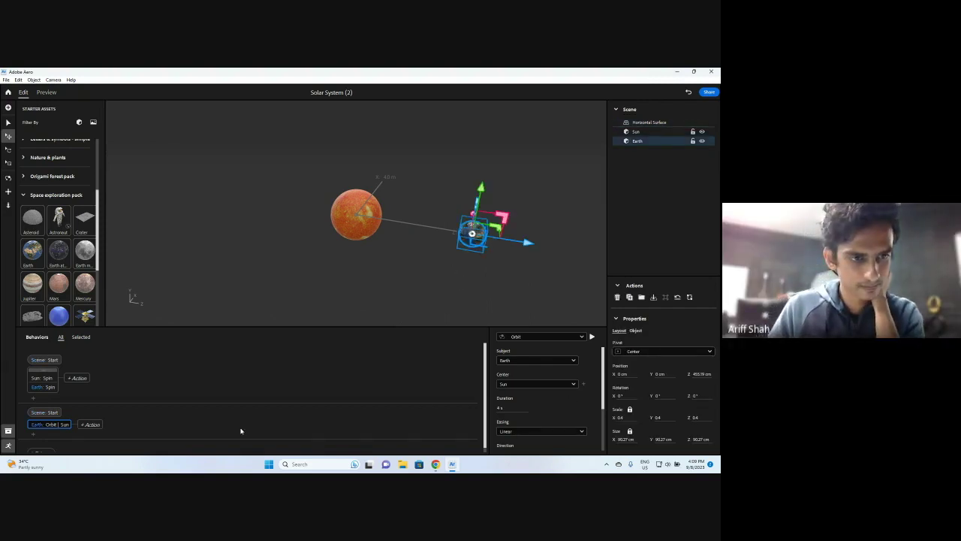
{"action": "scroll", "coordinate": [116, 389], "scroll_direction": "down", "scroll_amount": 1}
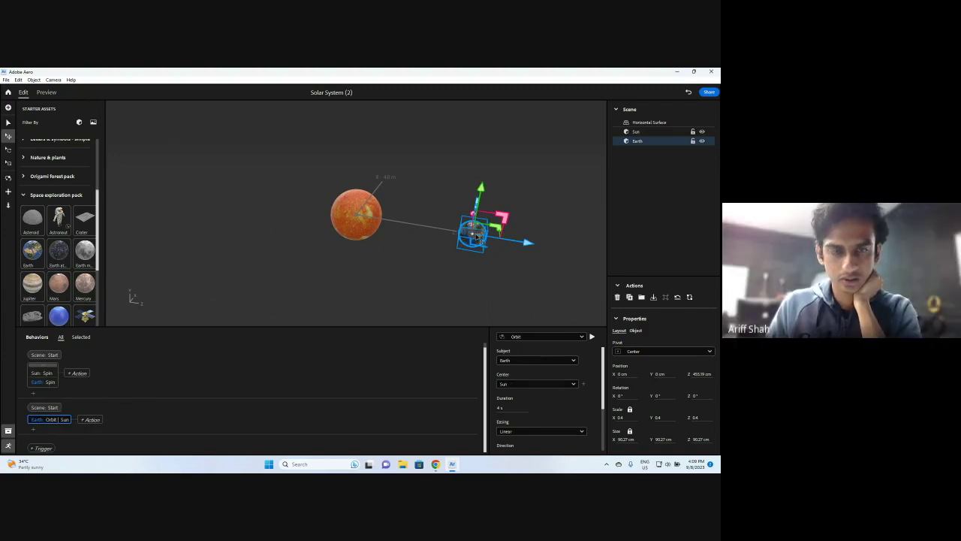
{"action": "left_click", "coordinate": [165, 401]}
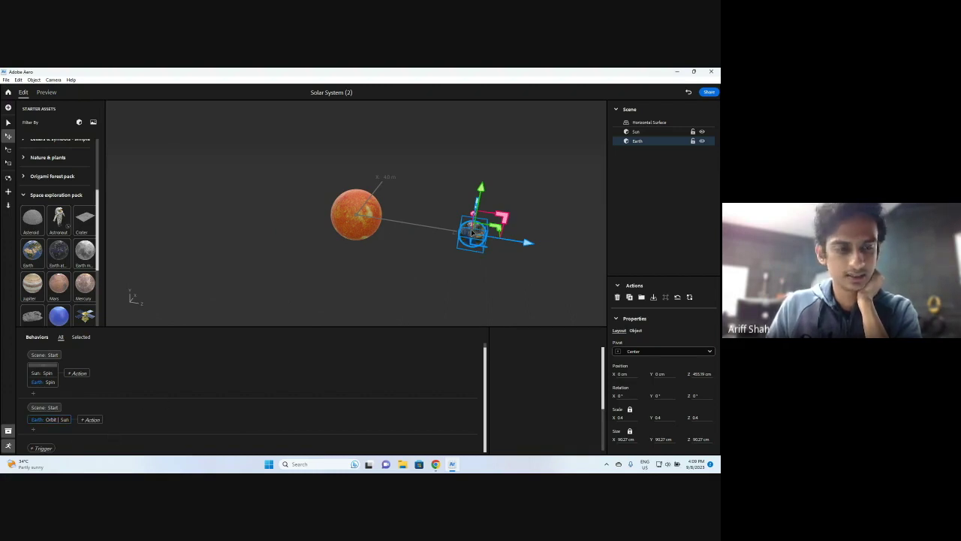
{"action": "left_click", "coordinate": [39, 448]}
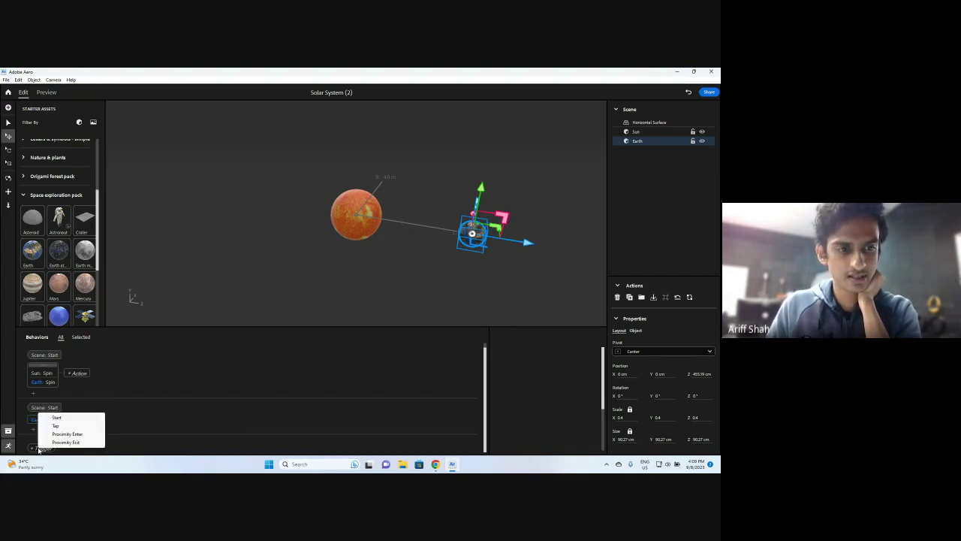
{"action": "left_click", "coordinate": [56, 418]}
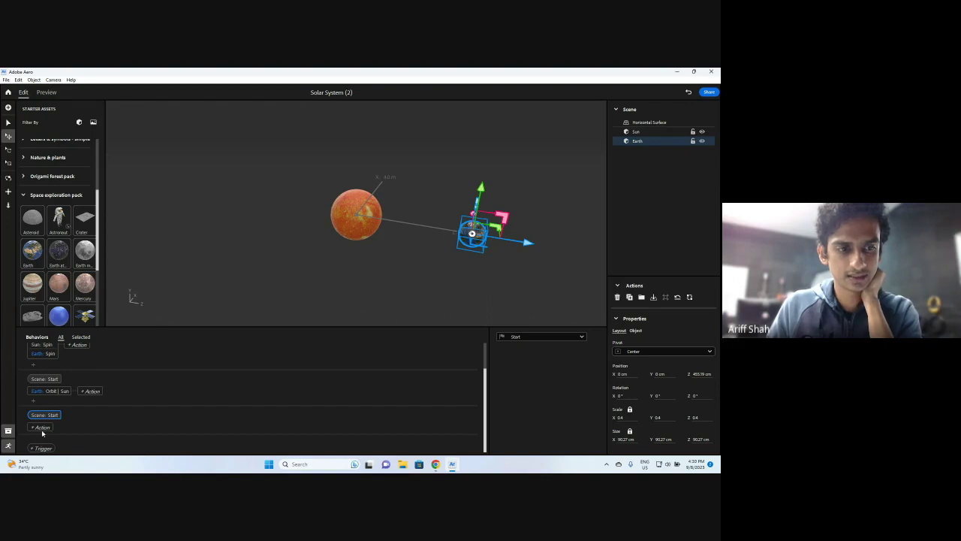
{"action": "left_click", "coordinate": [50, 427]}
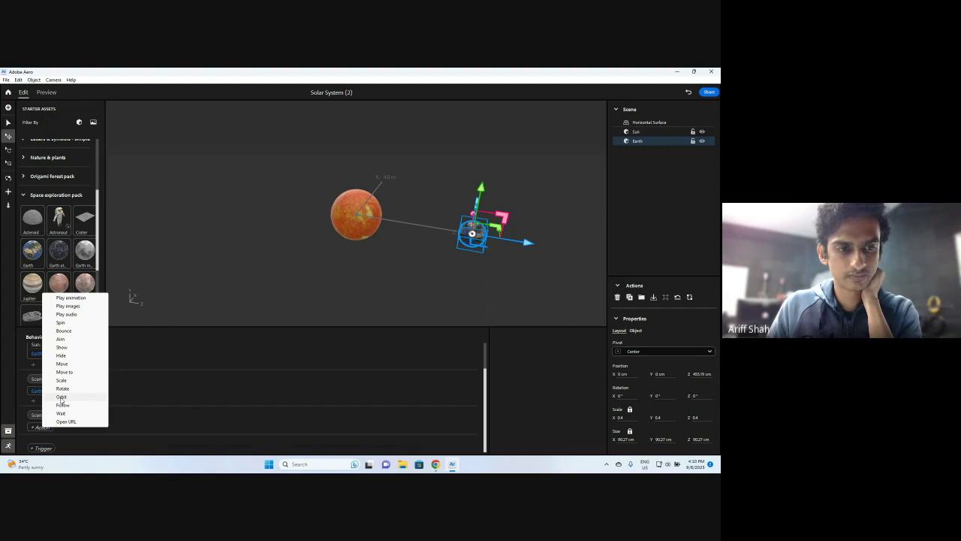
{"action": "left_click", "coordinate": [60, 397]}
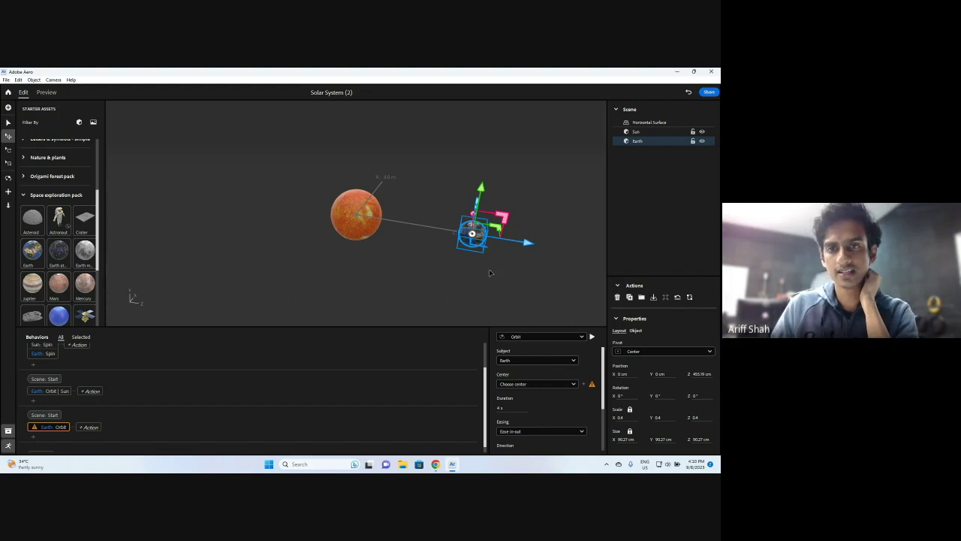
Step: Set the Sun as the center of Earth's new Orbit action and look through its easing options
{"action": "left_click", "coordinate": [526, 360]}
{"action": "left_click", "coordinate": [505, 387]}
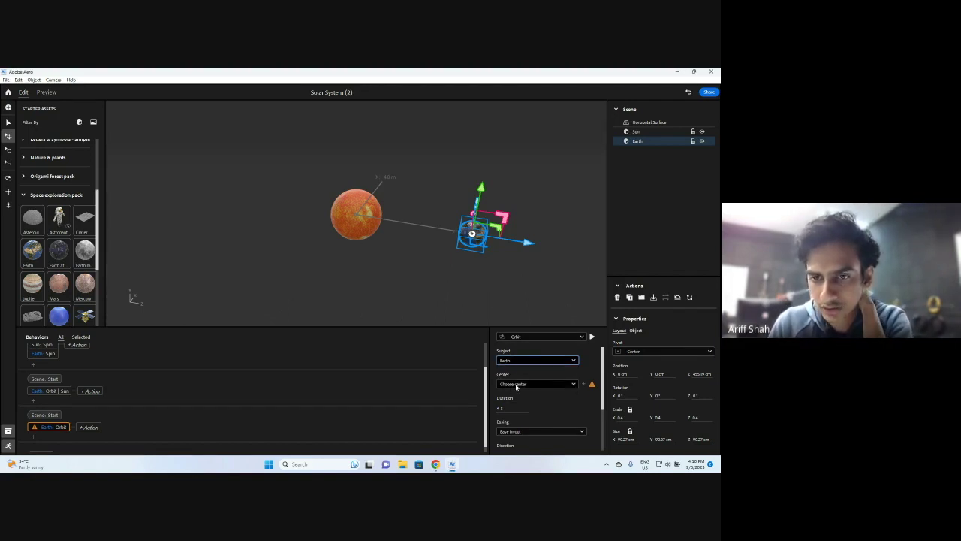
{"action": "left_click", "coordinate": [516, 385]}
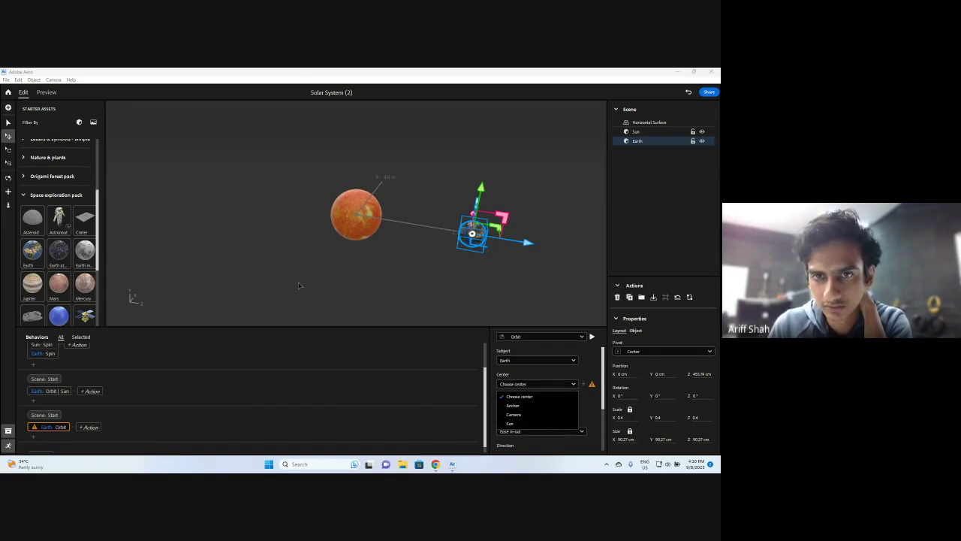
{"action": "left_click", "coordinate": [524, 425]}
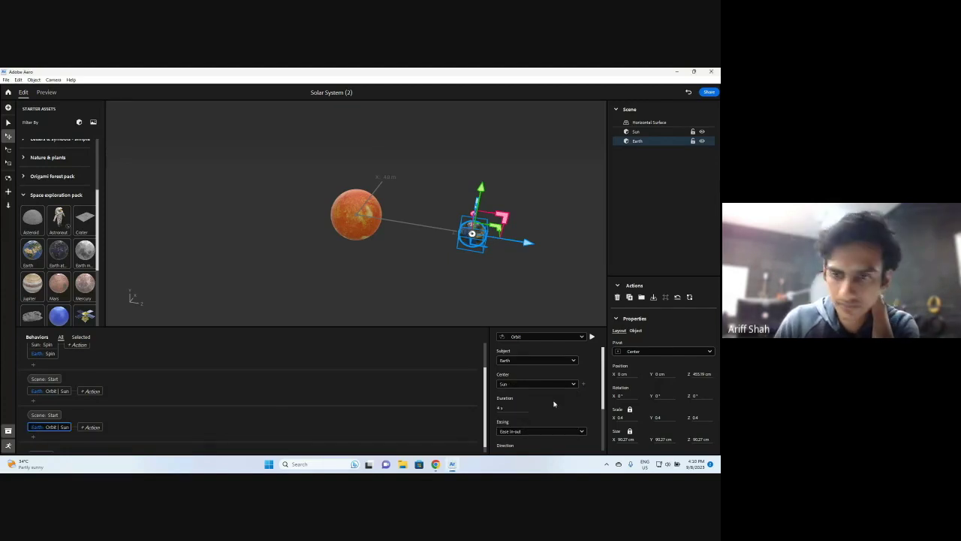
{"action": "scroll", "coordinate": [554, 404], "scroll_direction": "down", "scroll_amount": 2}
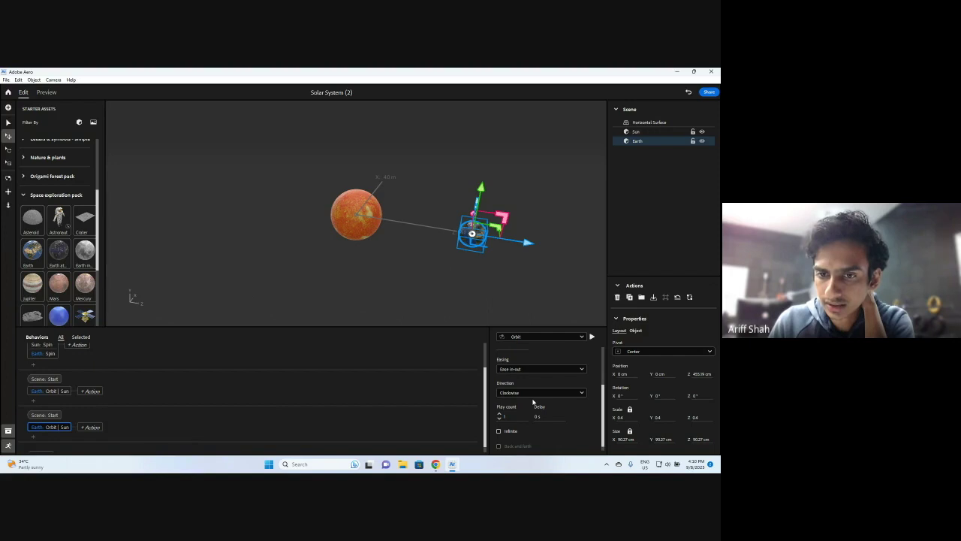
{"action": "scroll", "coordinate": [540, 388], "scroll_direction": "up", "scroll_amount": 1}
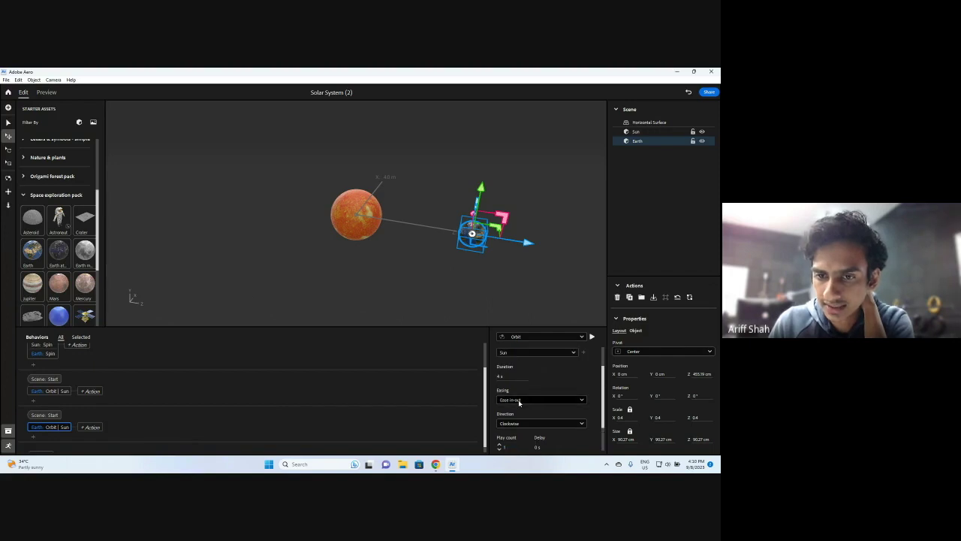
{"action": "left_click", "coordinate": [518, 400]}
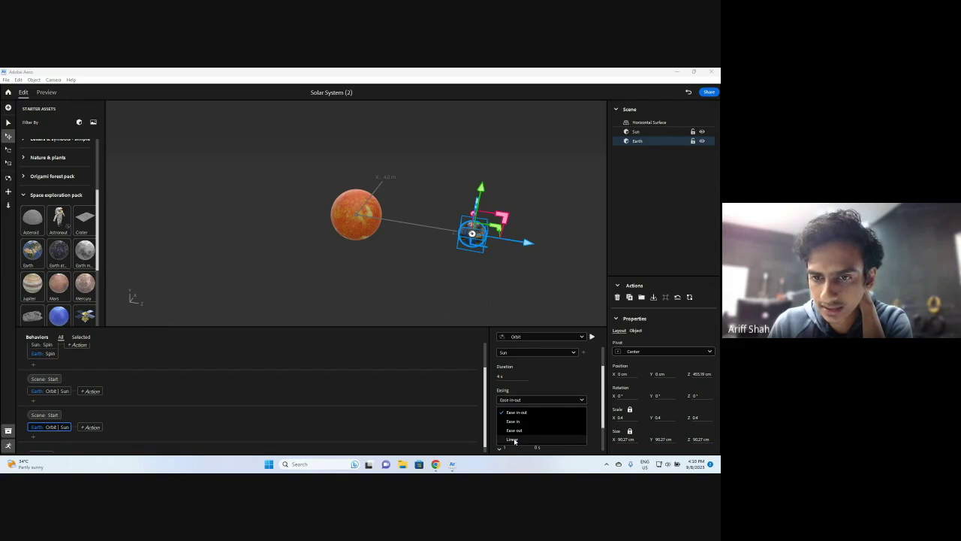
{"action": "left_click", "coordinate": [524, 400]}
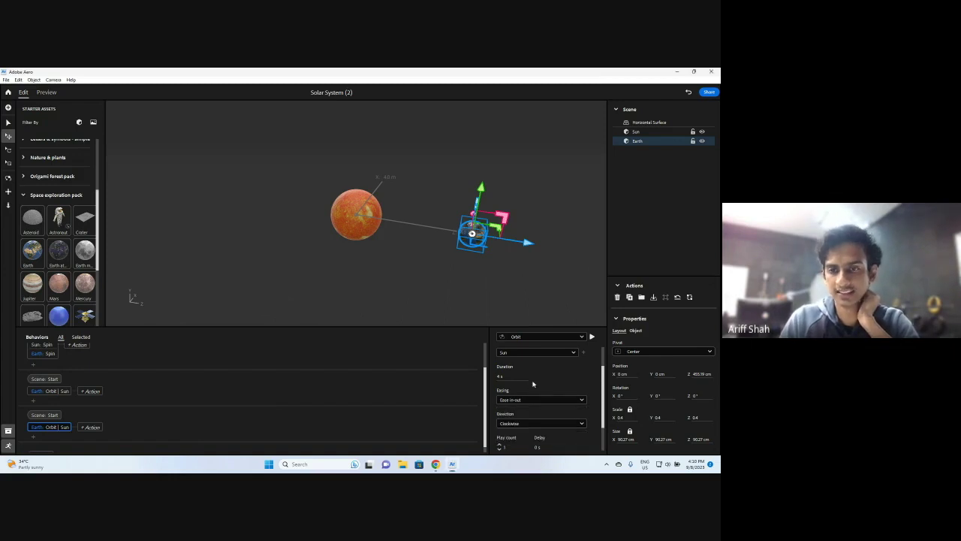
Step: Delete the earlier Earth Orbit action under the second Start trigger
{"action": "left_click", "coordinate": [64, 398]}
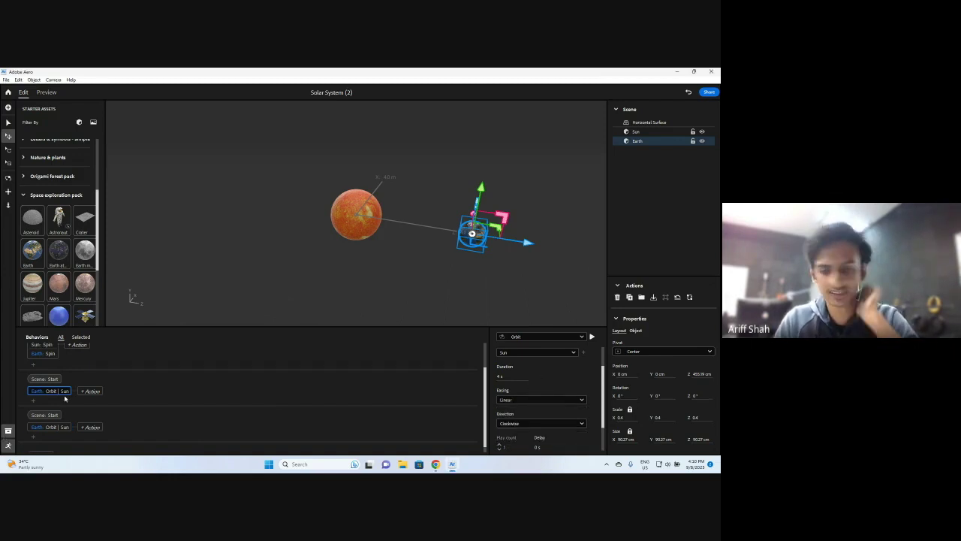
{"action": "key", "text": "Delete"}
Step: Make Earth's remaining Orbit action around the Sun play infinitely and check the scene in Preview mode
{"action": "left_click", "coordinate": [51, 420]}
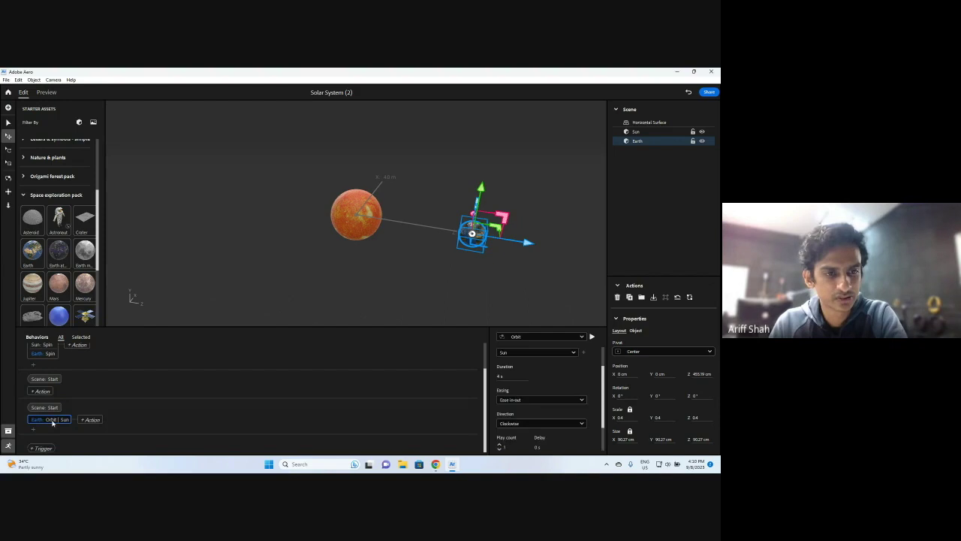
{"action": "scroll", "coordinate": [545, 398], "scroll_direction": "down", "scroll_amount": 2}
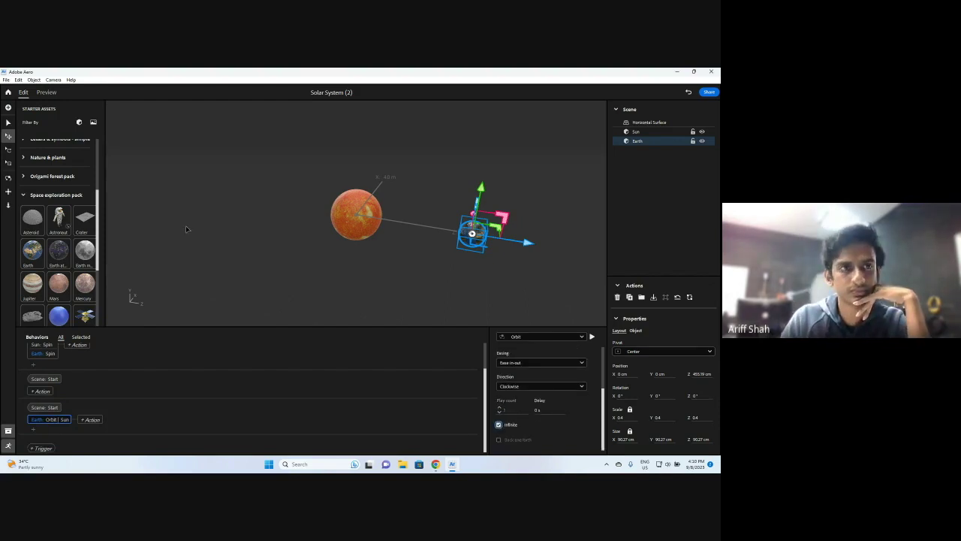
{"action": "left_click", "coordinate": [46, 93]}
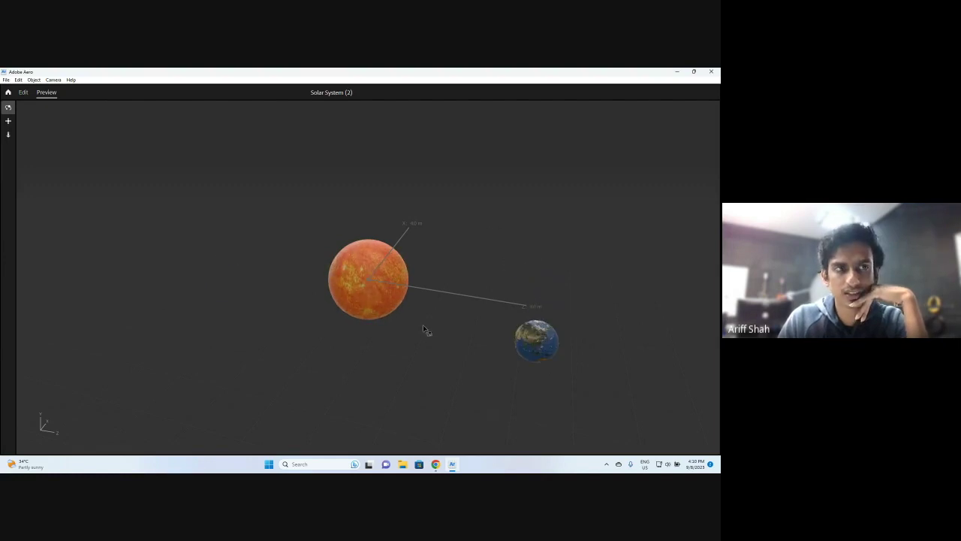
Step: Set the easing of Earth's Orbit action to Linear and check the motion in Preview mode
{"action": "key", "text": "Escape"}
{"action": "scroll", "coordinate": [525, 385], "scroll_direction": "down", "scroll_amount": 1}
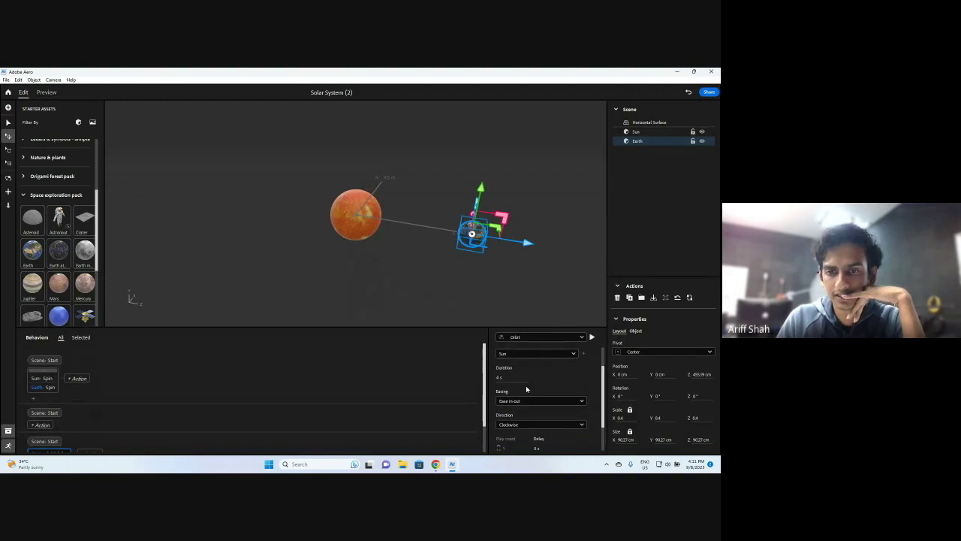
{"action": "left_click", "coordinate": [522, 402]}
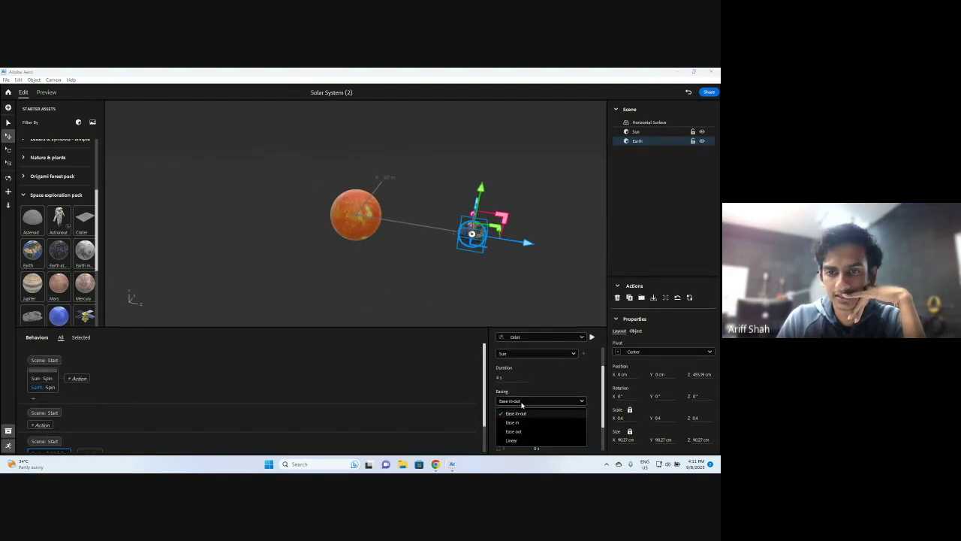
{"action": "left_click", "coordinate": [513, 440]}
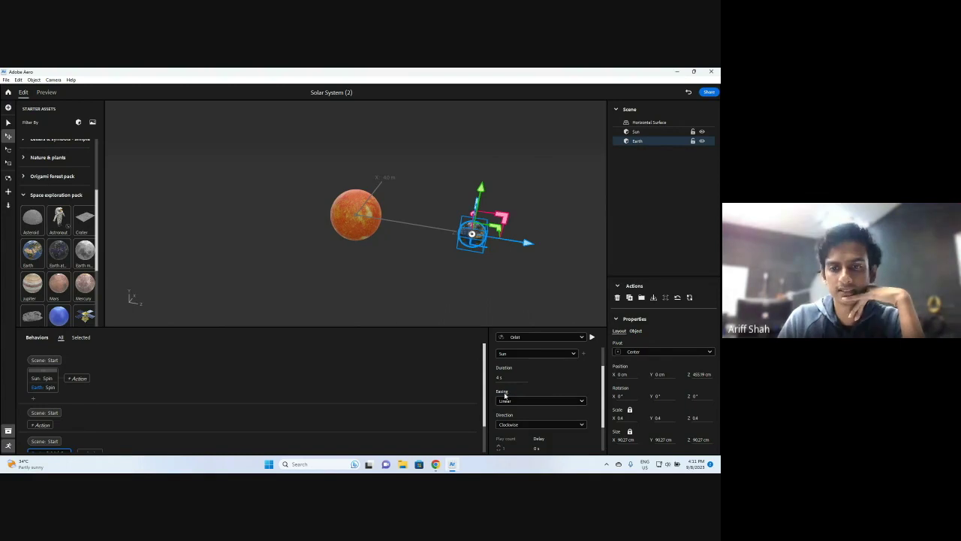
{"action": "left_click", "coordinate": [46, 92]}
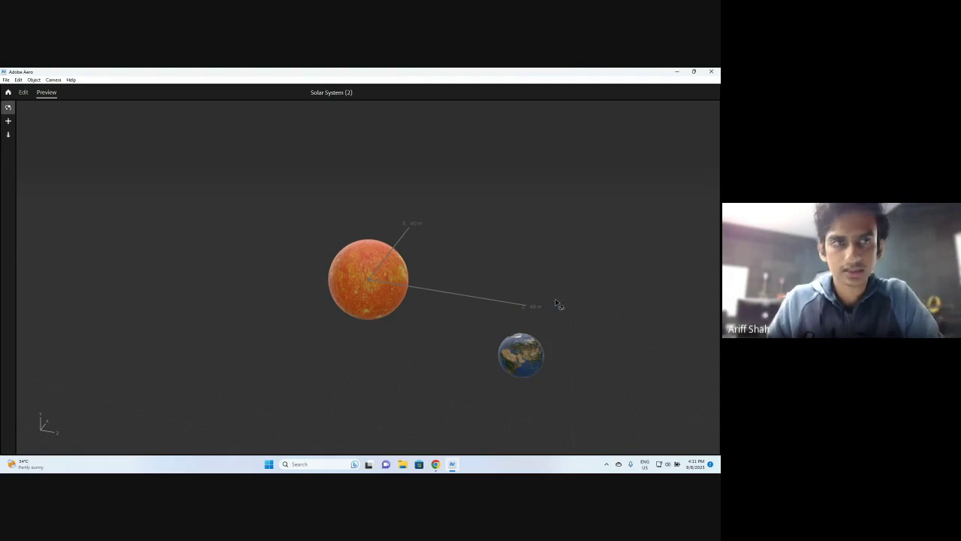
{"action": "left_click", "coordinate": [23, 92]}
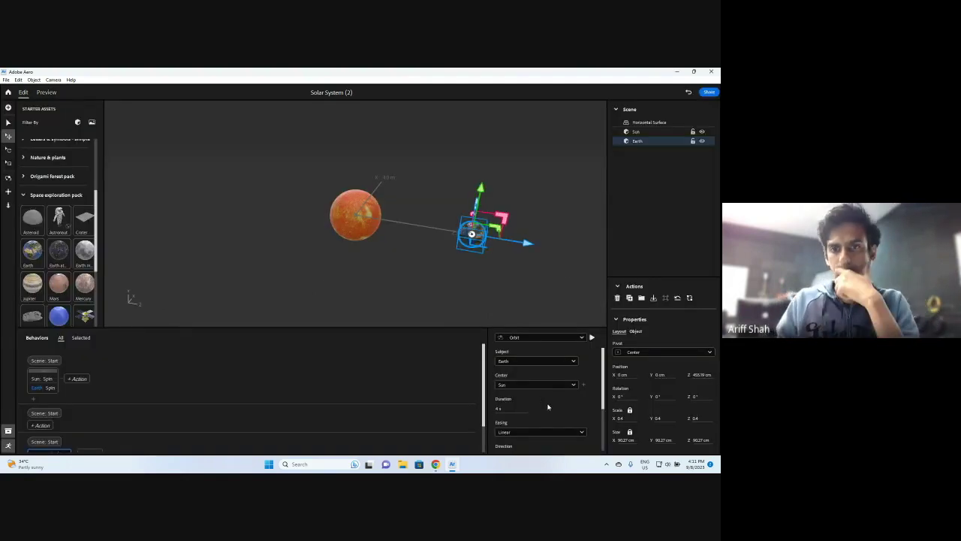
Step: Delete the empty second Start trigger from the behaviors, keeping the one with Earth's Orbit action
{"action": "scroll", "coordinate": [288, 388], "scroll_direction": "down", "scroll_amount": 1}
{"action": "left_click", "coordinate": [41, 391]}
{"action": "left_click", "coordinate": [37, 379]}
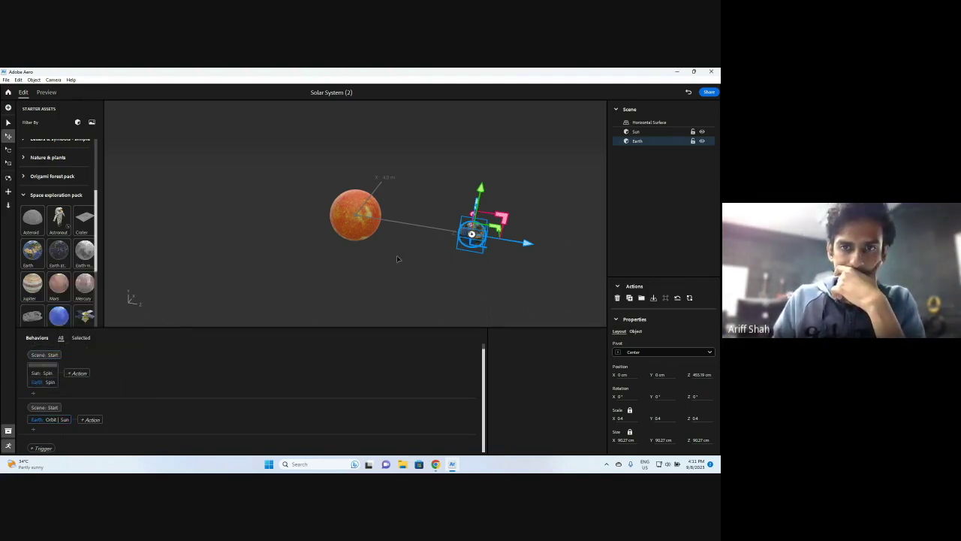
{"action": "left_click", "coordinate": [506, 184]}
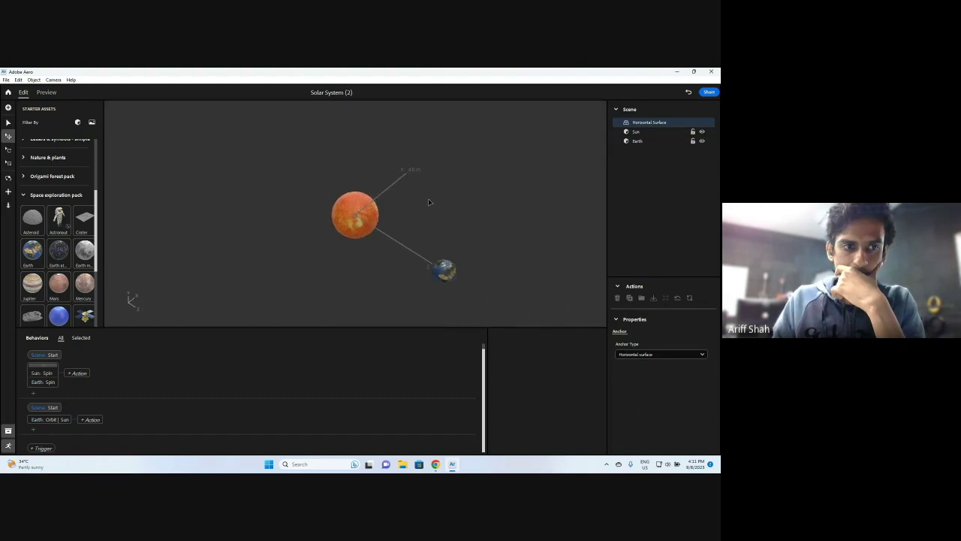
{"action": "key", "text": "o"}
{"action": "left_click_drag", "start_coordinate": [428, 200], "coordinate": [418, 188]}
{"action": "key", "text": "w"}
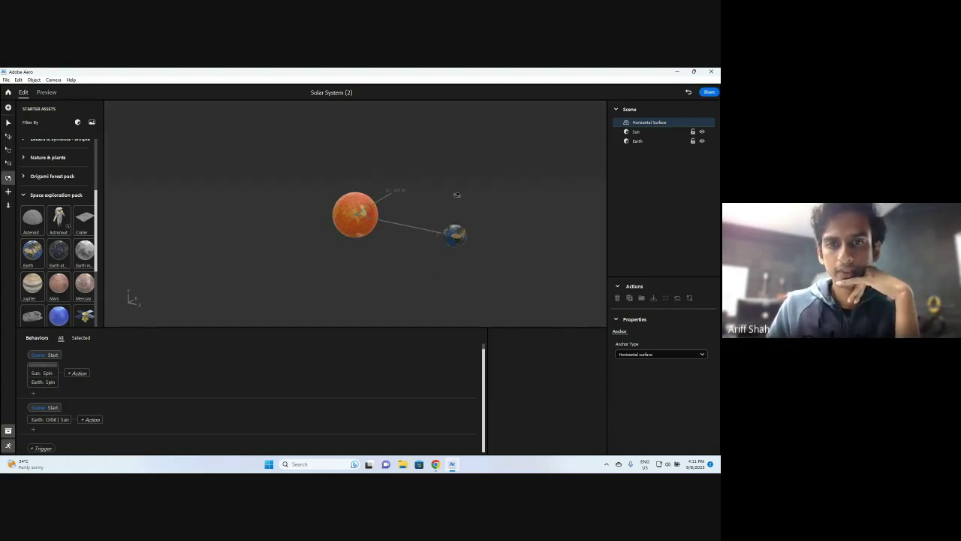
{"action": "key", "text": "w"}
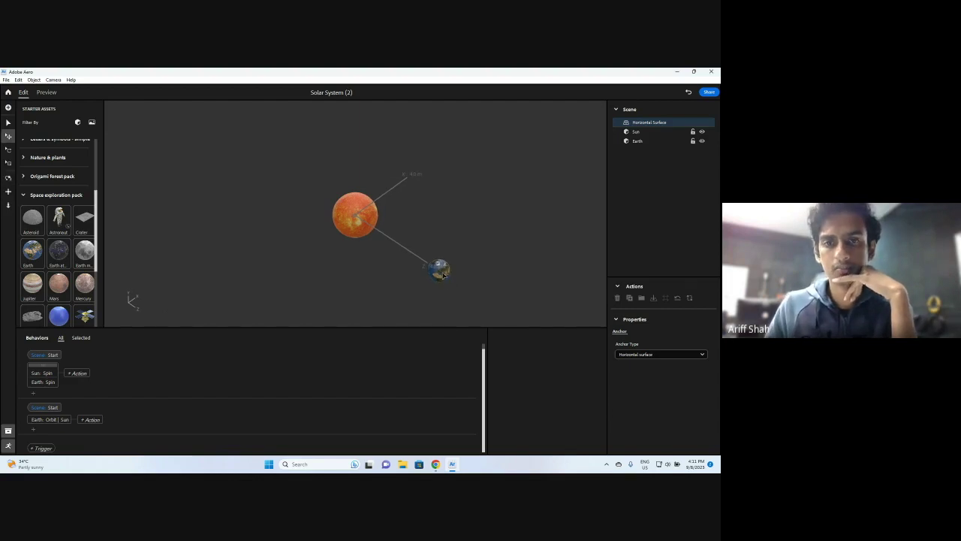
{"action": "left_click", "coordinate": [443, 272]}
{"action": "left_click", "coordinate": [451, 177]}
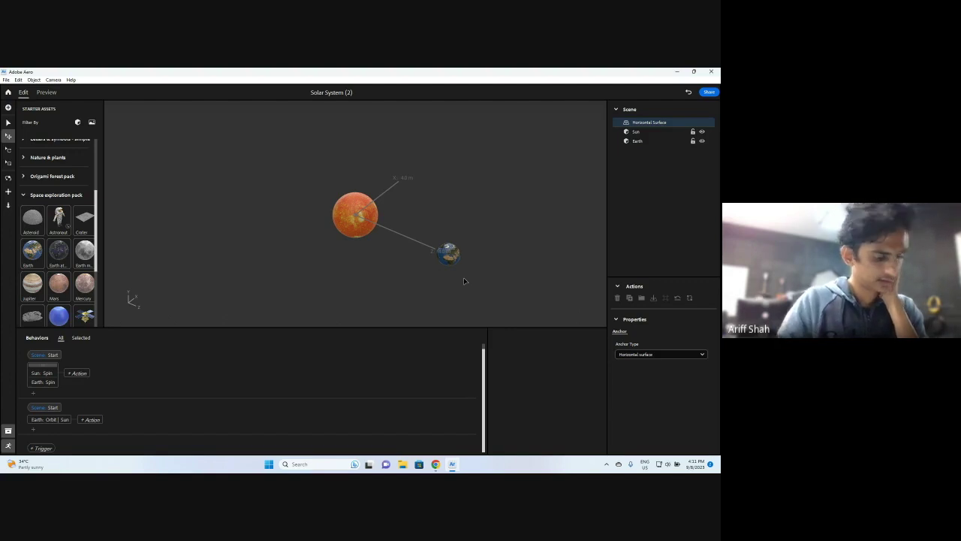
{"action": "left_click", "coordinate": [355, 211]}
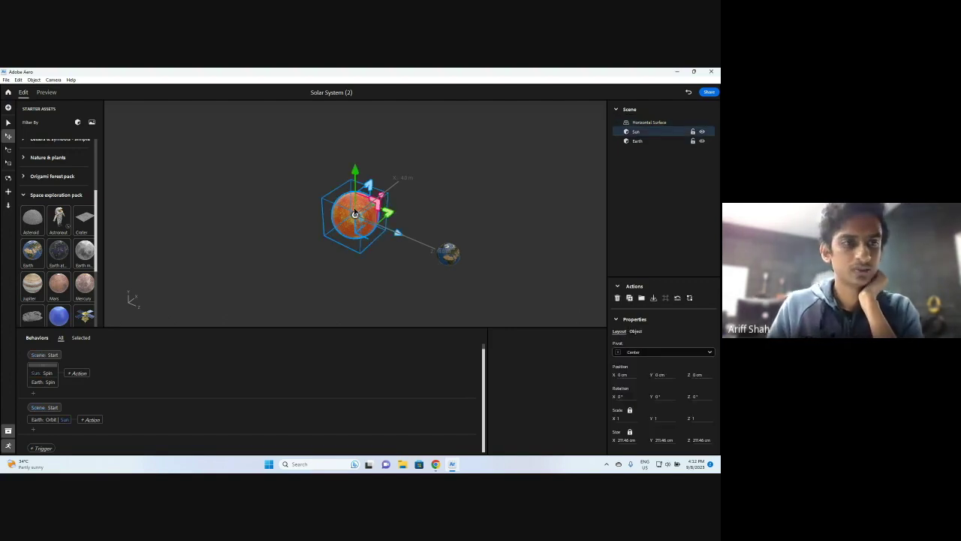
{"action": "left_click", "coordinate": [257, 235]}
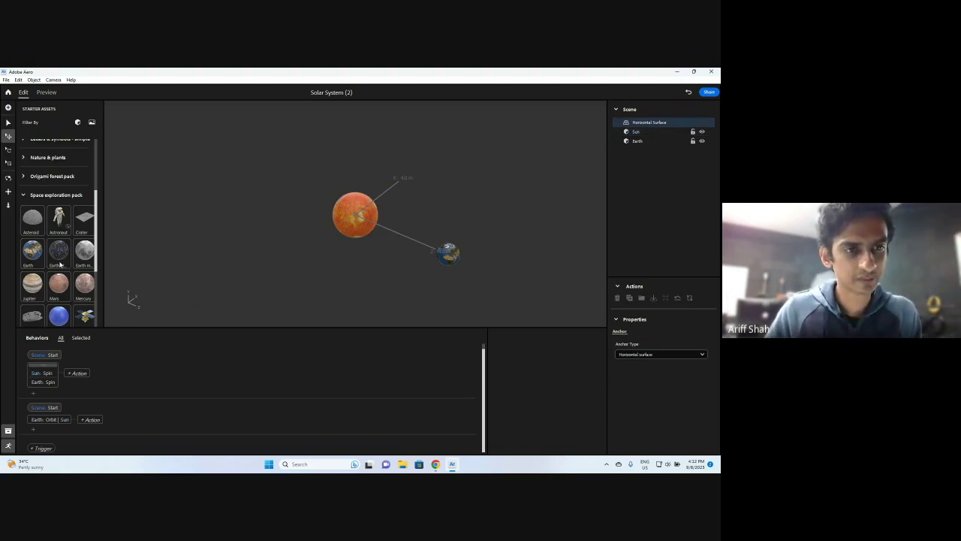
Step: Add Mercury from the Space exploration pack and move it to about 248 cm on Z, below the line between Sun and Earth
{"action": "scroll", "coordinate": [60, 263], "scroll_direction": "down", "scroll_amount": 3}
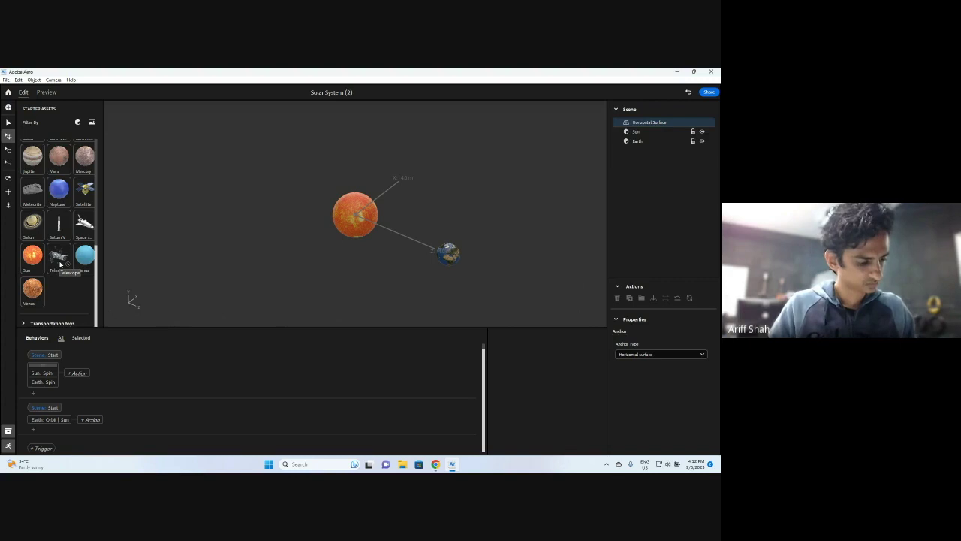
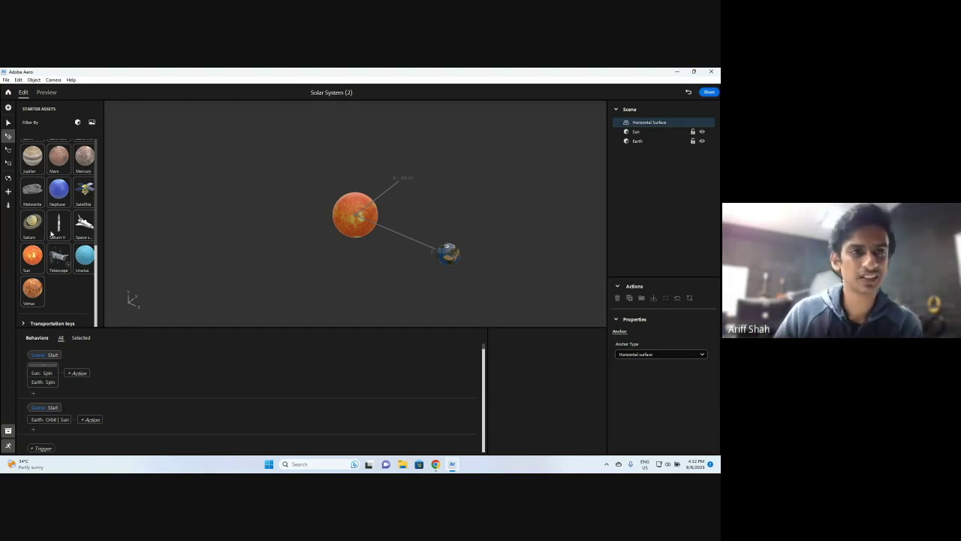
{"action": "left_click", "coordinate": [84, 156]}
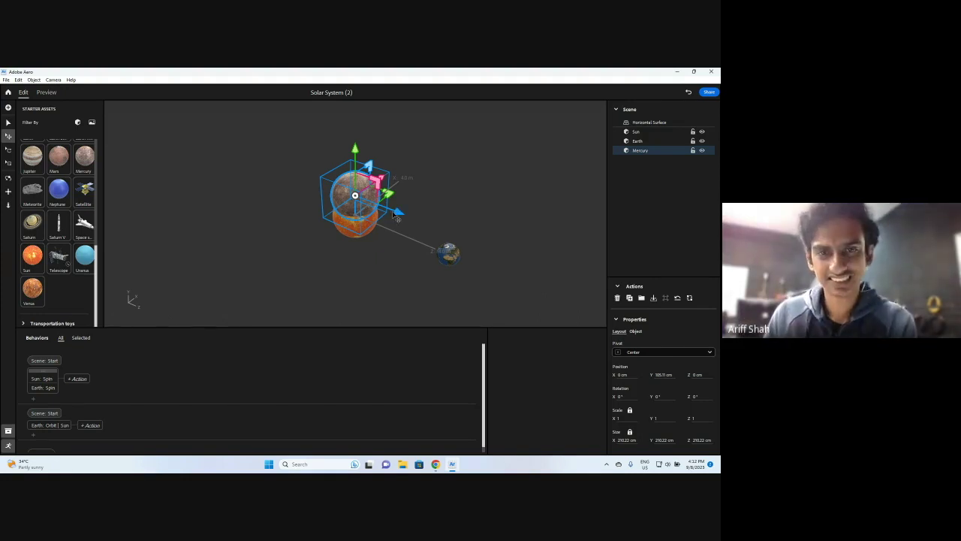
{"action": "left_click_drag", "start_coordinate": [399, 212], "coordinate": [451, 238]}
{"action": "left_click_drag", "start_coordinate": [408, 177], "coordinate": [397, 259]}
{"action": "left_click", "coordinate": [450, 184]}
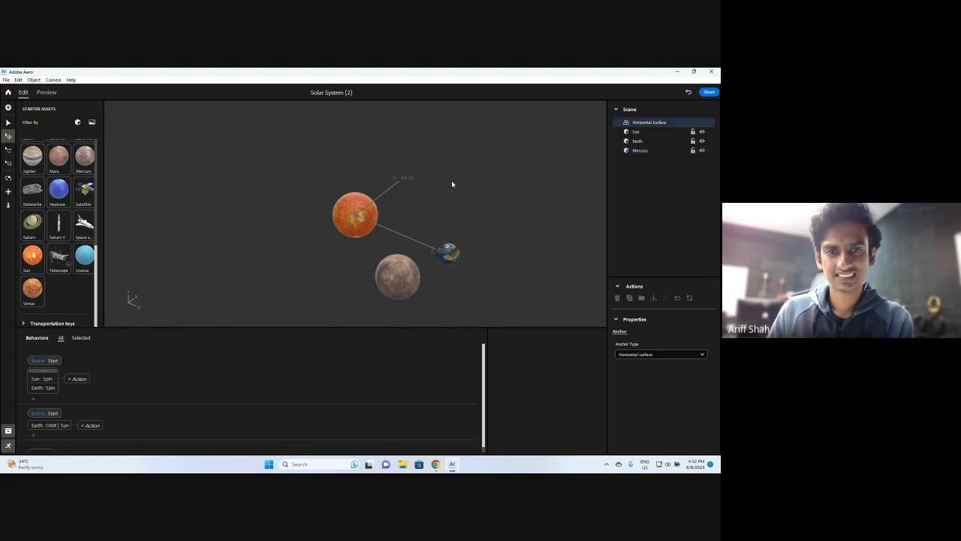
Step: Raise Mercury level with the Sun by setting its Y position to 0 cm
{"action": "left_click", "coordinate": [400, 276]}
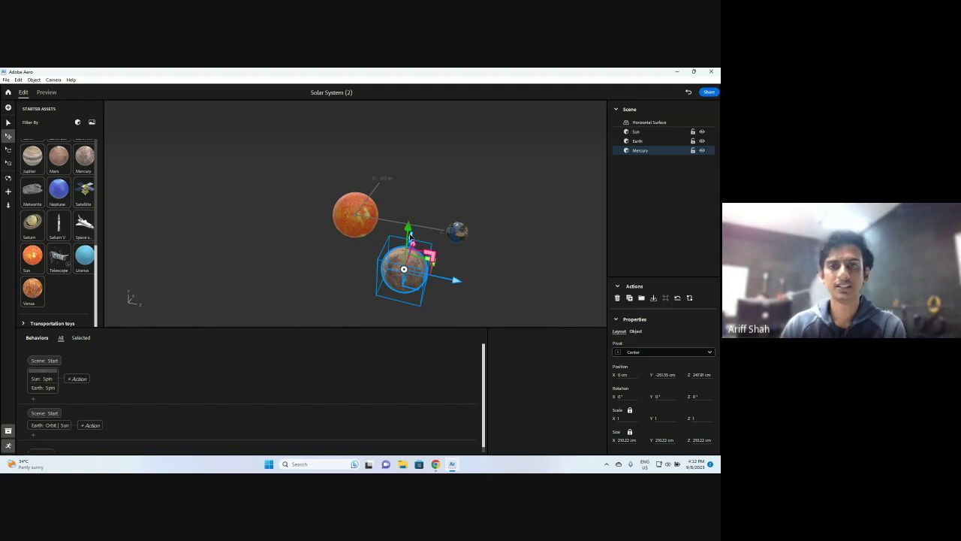
{"action": "left_click_drag", "start_coordinate": [410, 235], "coordinate": [440, 192]}
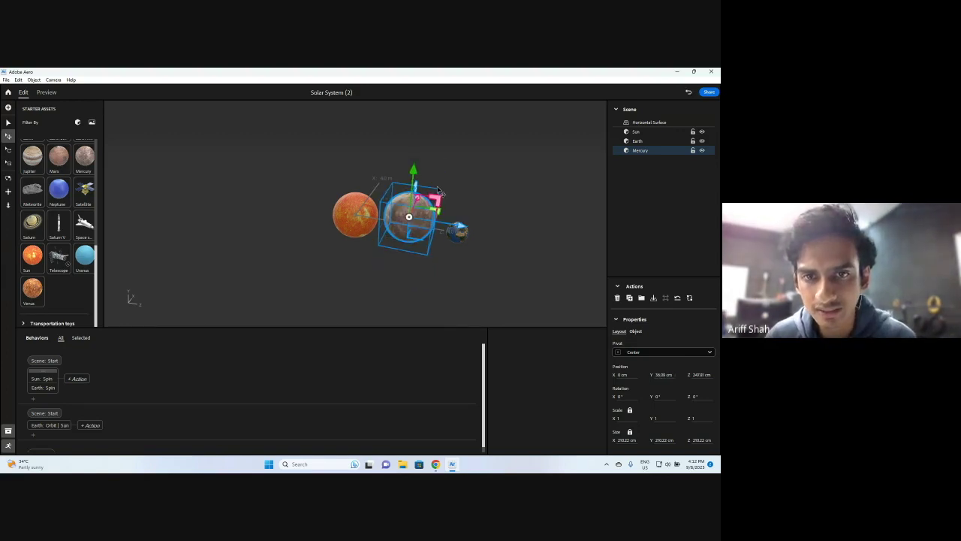
{"action": "left_click", "coordinate": [463, 224]}
{"action": "left_click", "coordinate": [461, 224]}
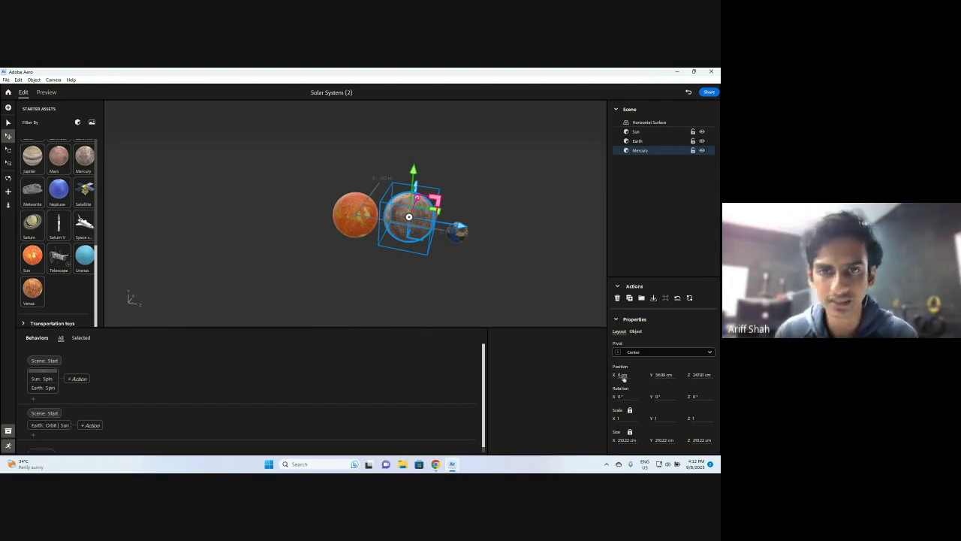
{"action": "left_click", "coordinate": [669, 373]}
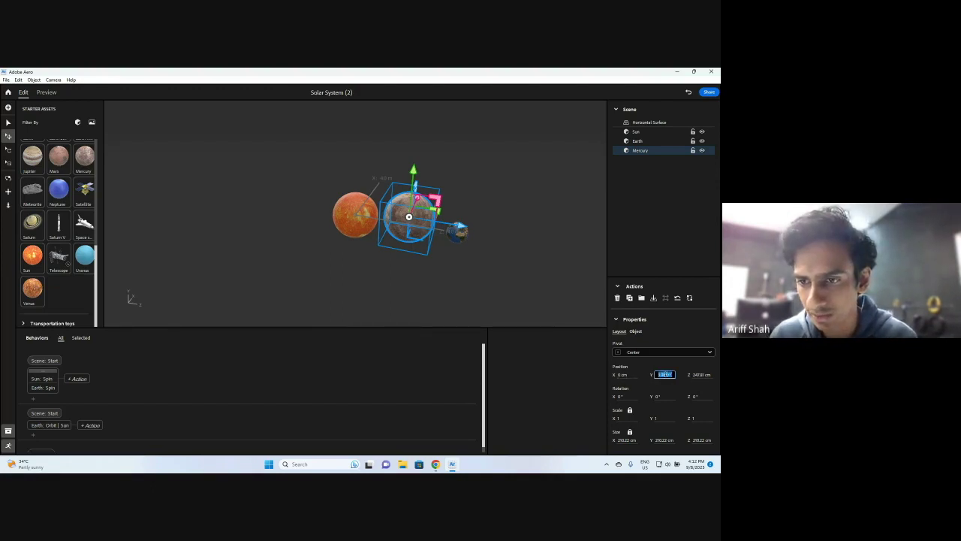
{"action": "type", "text": "0"}
{"action": "key", "text": "Return"}
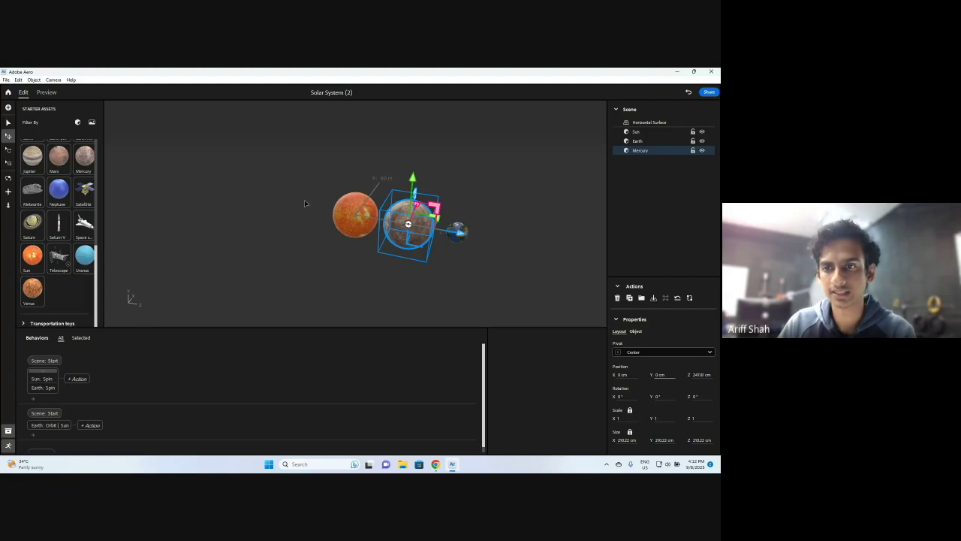
{"action": "left_click", "coordinate": [496, 184]}
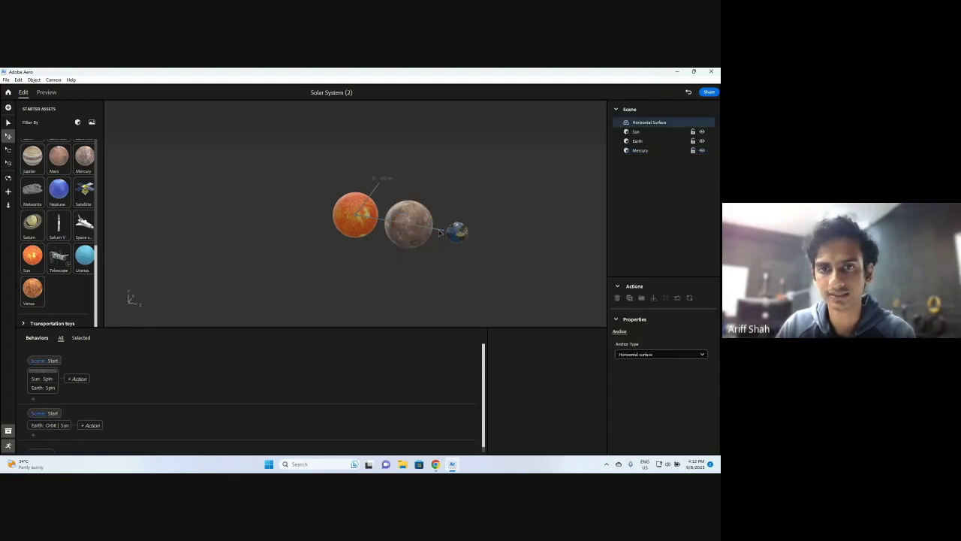
Step: Scale Mercury uniformly to 0.5 on all axes
{"action": "left_click", "coordinate": [403, 233]}
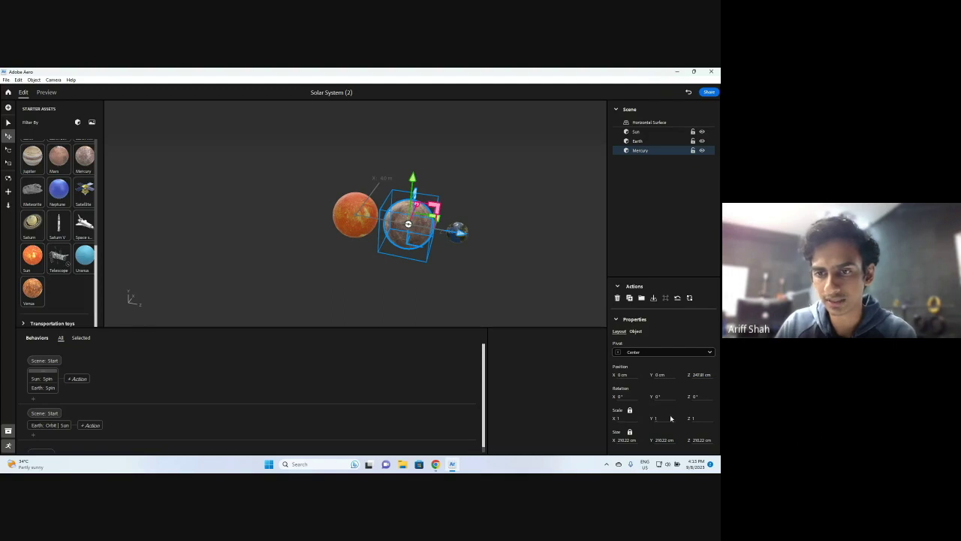
{"action": "left_click", "coordinate": [620, 418]}
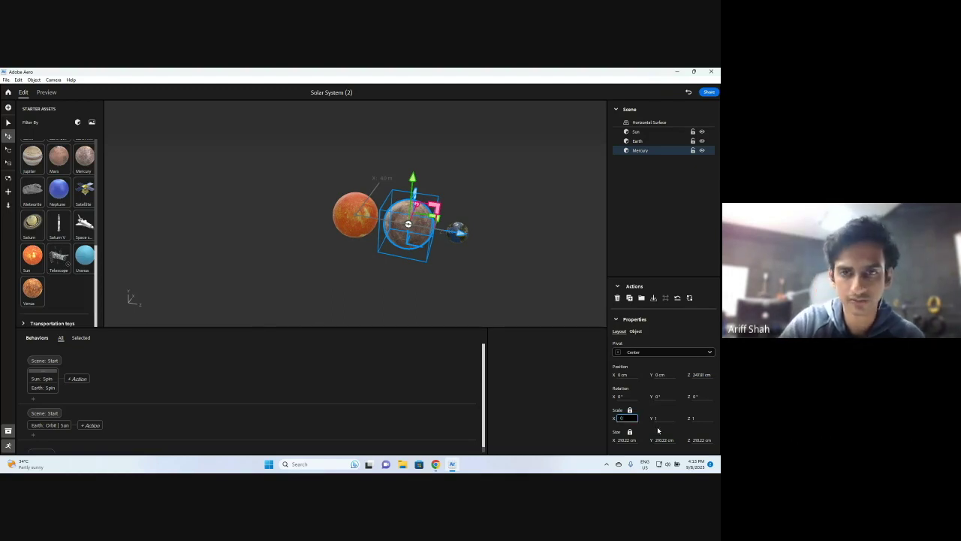
{"action": "type", "text": "0.5"}
{"action": "key", "text": "Return"}
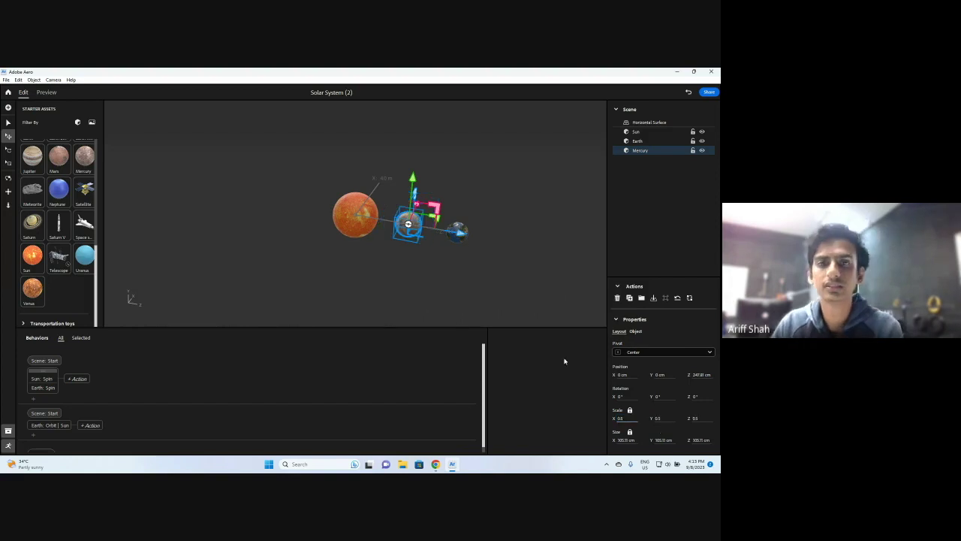
Step: Move Earth farther away from the Sun along the Z axis, leaving a wide gap beyond Mercury
{"action": "left_click", "coordinate": [502, 279]}
{"action": "left_click", "coordinate": [459, 232]}
{"action": "left_click_drag", "start_coordinate": [463, 233], "coordinate": [524, 242]}
{"action": "left_click", "coordinate": [409, 264]}
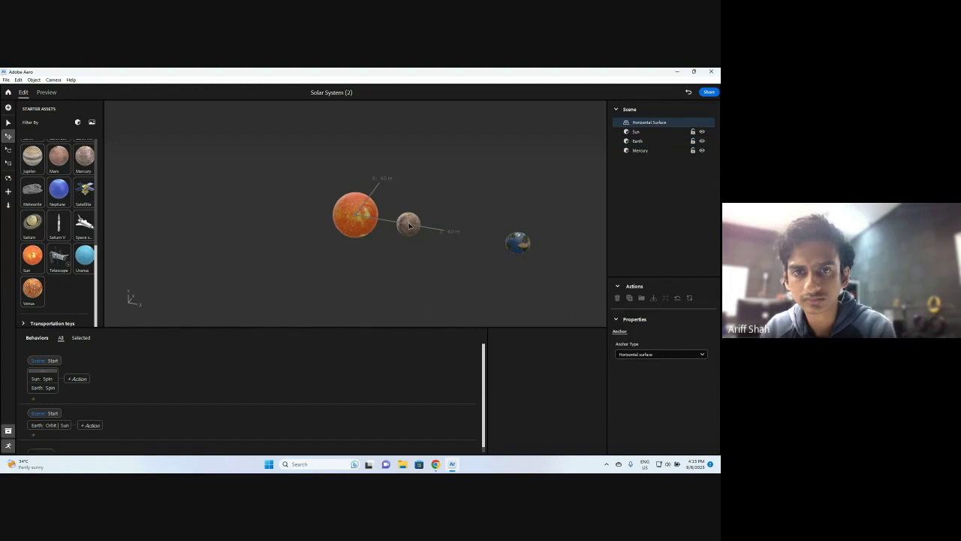
Step: Move Mercury slightly farther from the Sun along the Z axis, to about 298 cm
{"action": "left_click", "coordinate": [410, 225]}
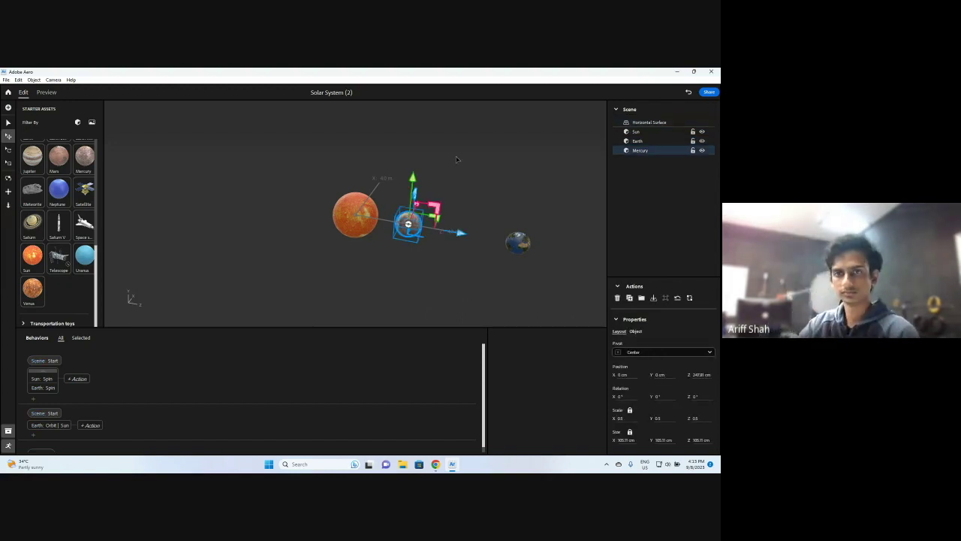
{"action": "left_click", "coordinate": [456, 159]}
{"action": "left_click", "coordinate": [413, 227]}
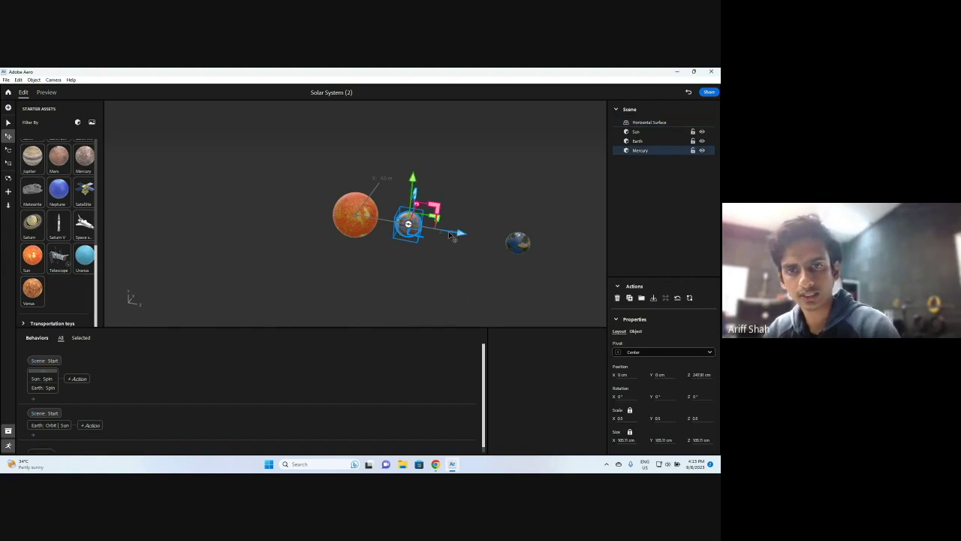
{"action": "left_click_drag", "start_coordinate": [450, 235], "coordinate": [463, 235]}
{"action": "left_click", "coordinate": [444, 262]}
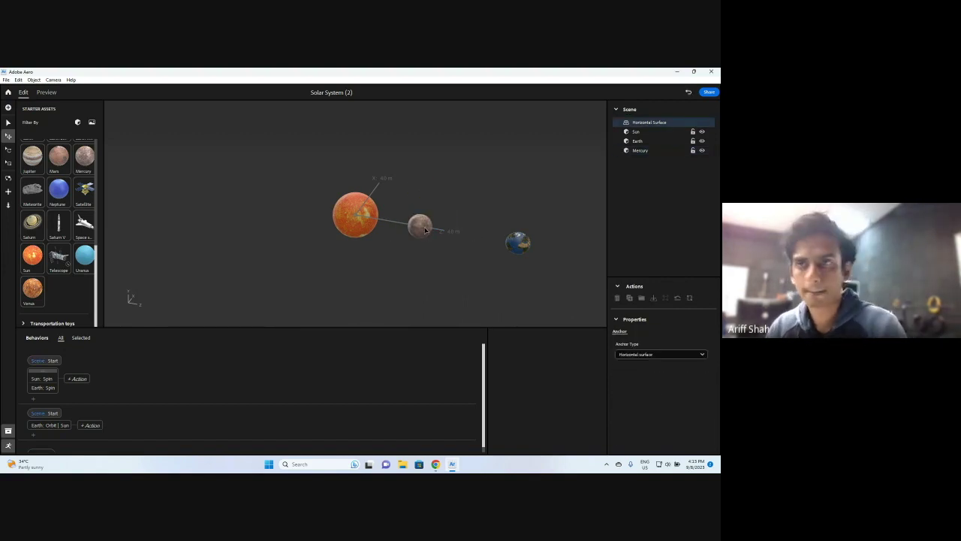
{"action": "left_click", "coordinate": [422, 228]}
{"action": "left_click", "coordinate": [369, 269]}
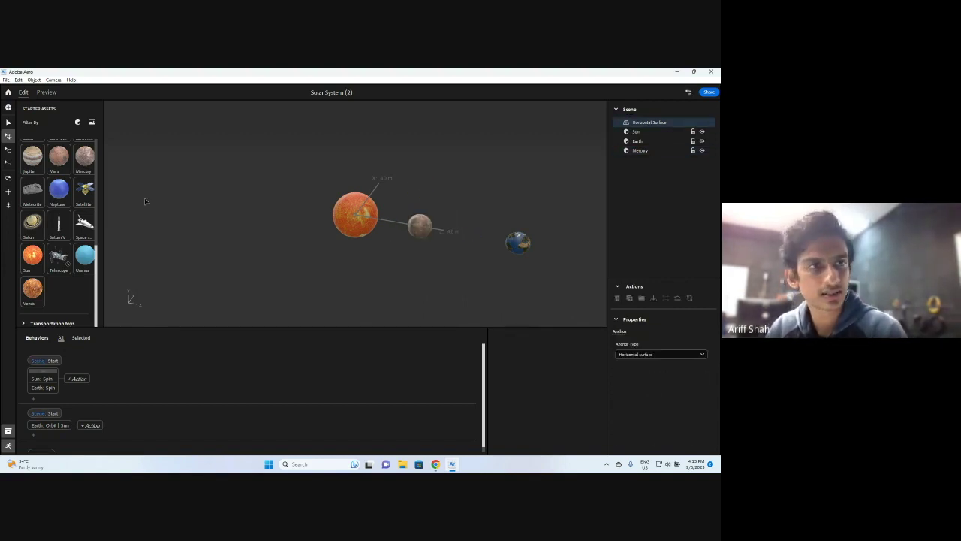
Step: Add Venus from the Space exploration pack and move it along Z to about 476 cm, between Mercury and Earth
{"action": "scroll", "coordinate": [71, 200], "scroll_direction": "up", "scroll_amount": 1}
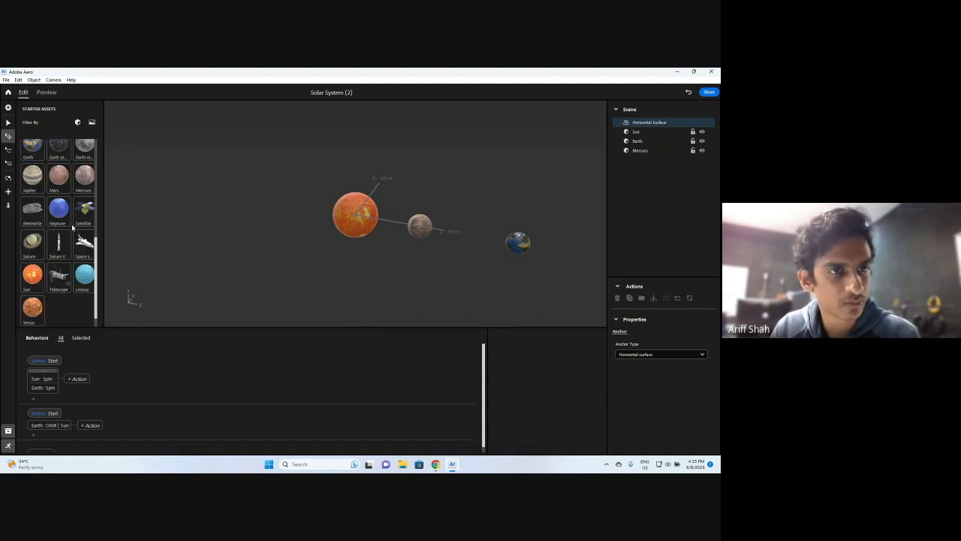
{"action": "scroll", "coordinate": [73, 222], "scroll_direction": "up", "scroll_amount": 2}
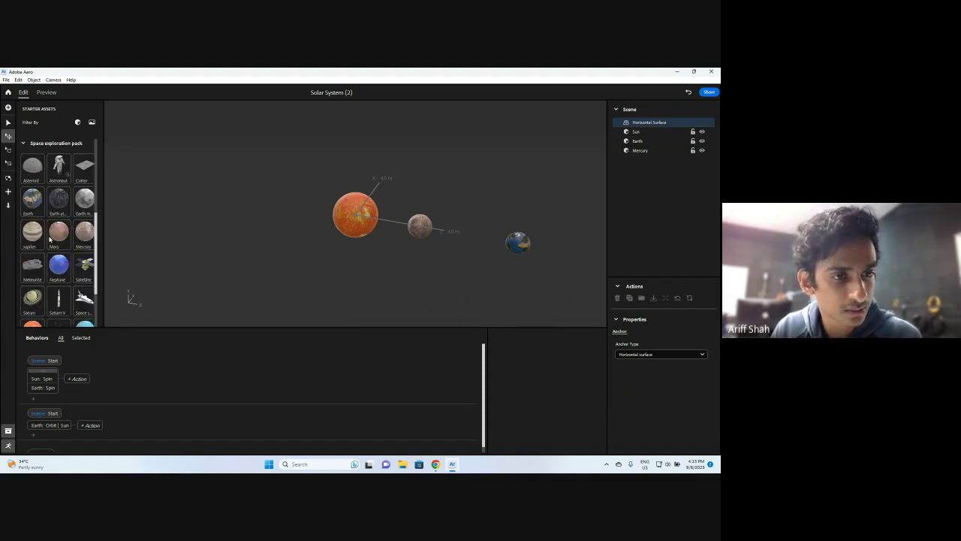
{"action": "scroll", "coordinate": [51, 239], "scroll_direction": "down", "scroll_amount": 2}
{"action": "left_click", "coordinate": [31, 308]}
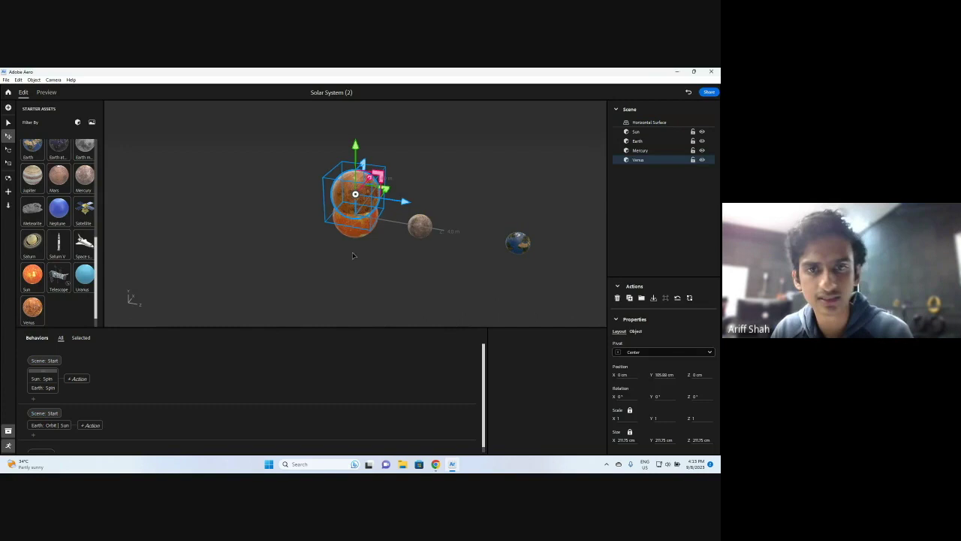
{"action": "left_click_drag", "start_coordinate": [403, 203], "coordinate": [519, 218]}
Step: Set Venus's Y position to 0 cm and its uniform scale to 0.6
{"action": "left_click", "coordinate": [625, 374]}
{"action": "left_click", "coordinate": [664, 374]}
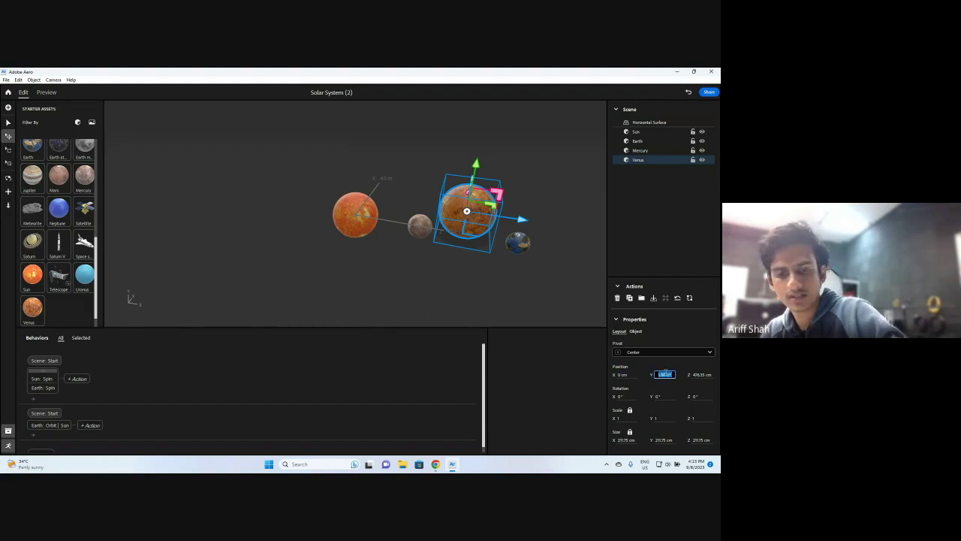
{"action": "type", "text": "0"}
{"action": "key", "text": "Return"}
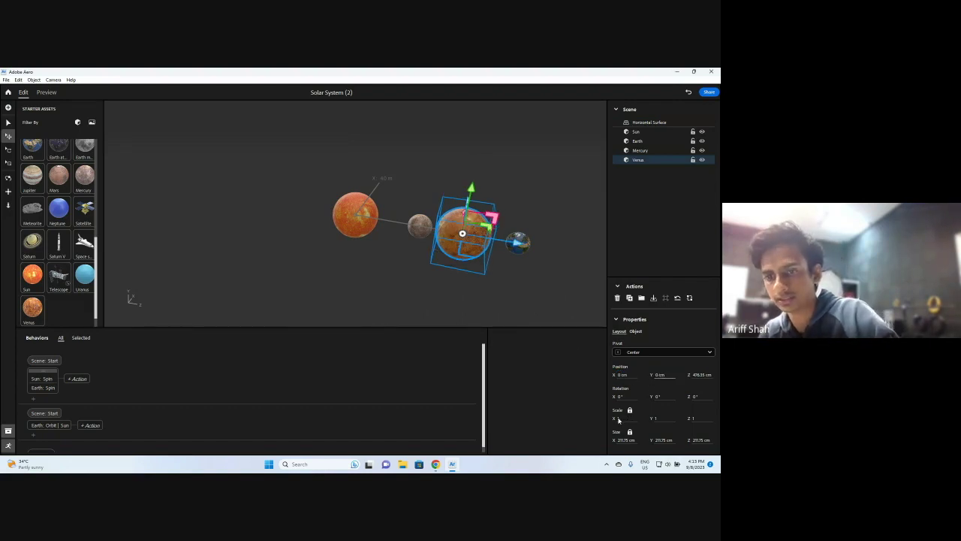
{"action": "left_click", "coordinate": [620, 420]}
{"action": "type", "text": "0."}
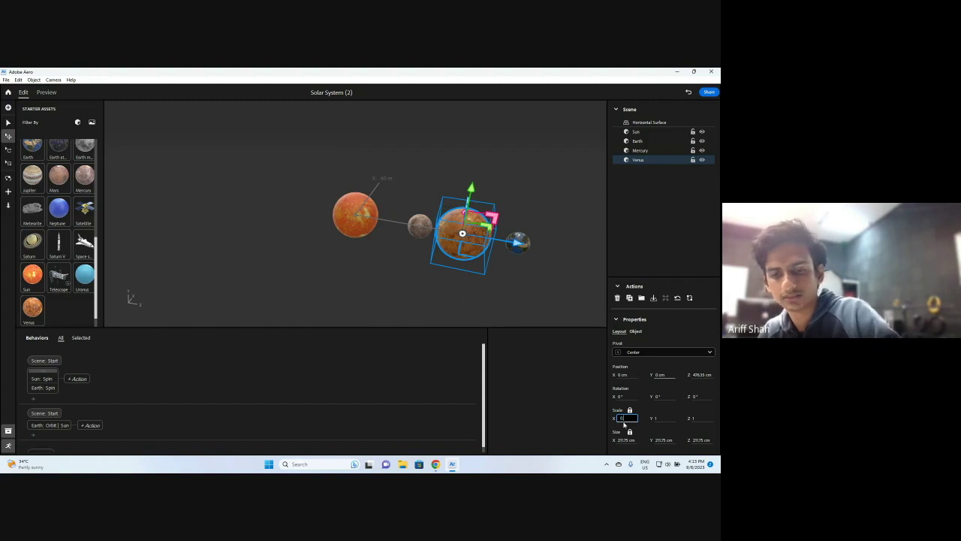
{"action": "key", "text": "Return"}
{"action": "left_click", "coordinate": [440, 264]}
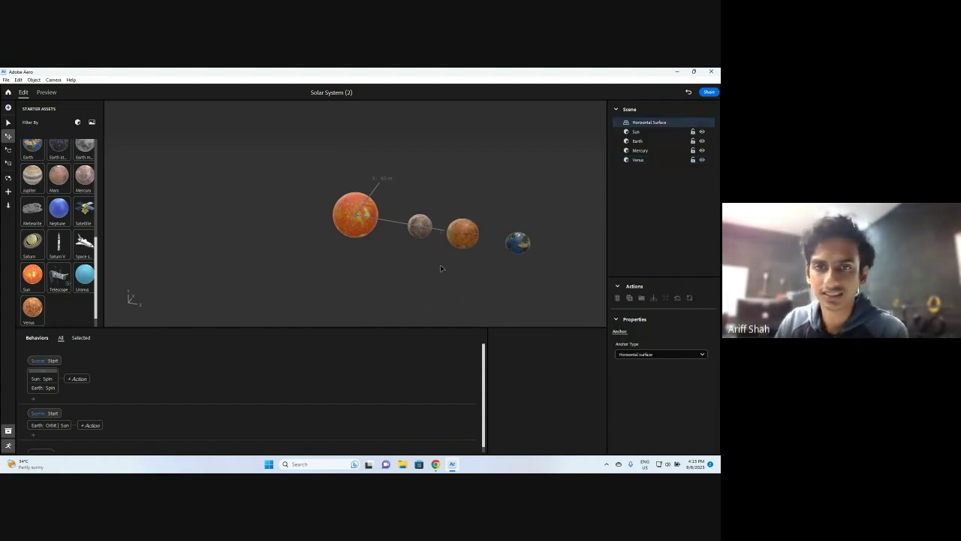
Step: Shift Venus slightly outward along the Z axis, to about 504 cm, for more even spacing between planets
{"action": "left_click", "coordinate": [463, 234]}
{"action": "left_click_drag", "start_coordinate": [504, 247], "coordinate": [508, 249]}
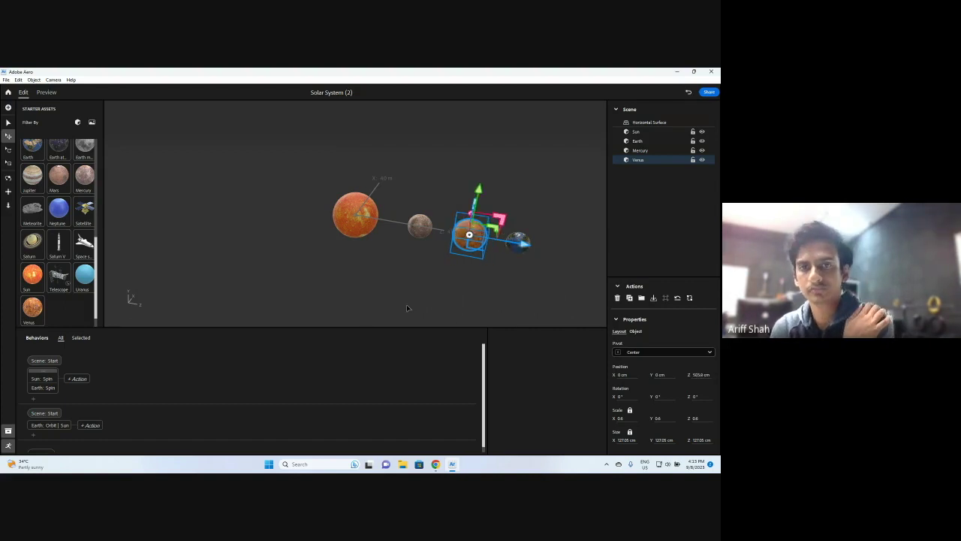
{"action": "left_click", "coordinate": [407, 304]}
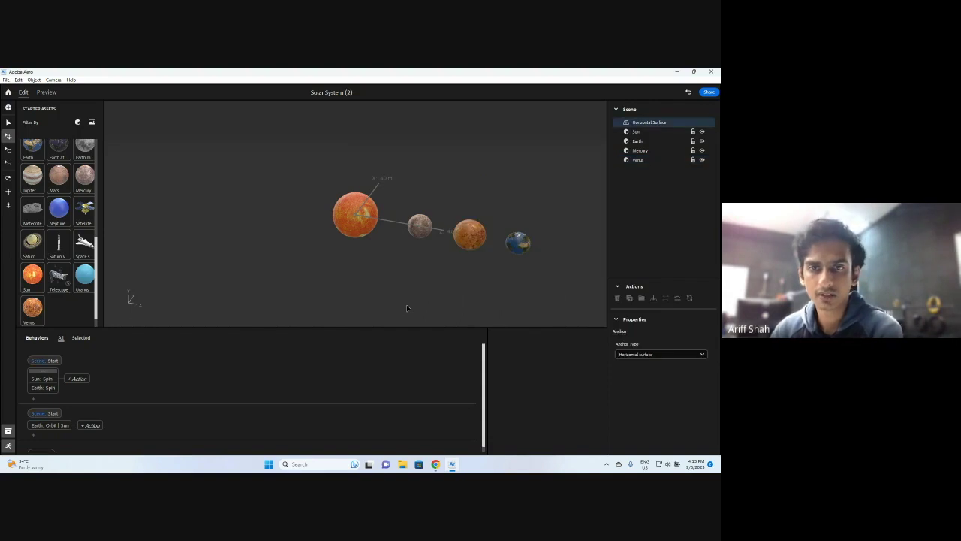
Step: Add a Spin action for Mercury to the scene-start behavior that already spins the Sun and Earth
{"action": "left_click", "coordinate": [418, 224]}
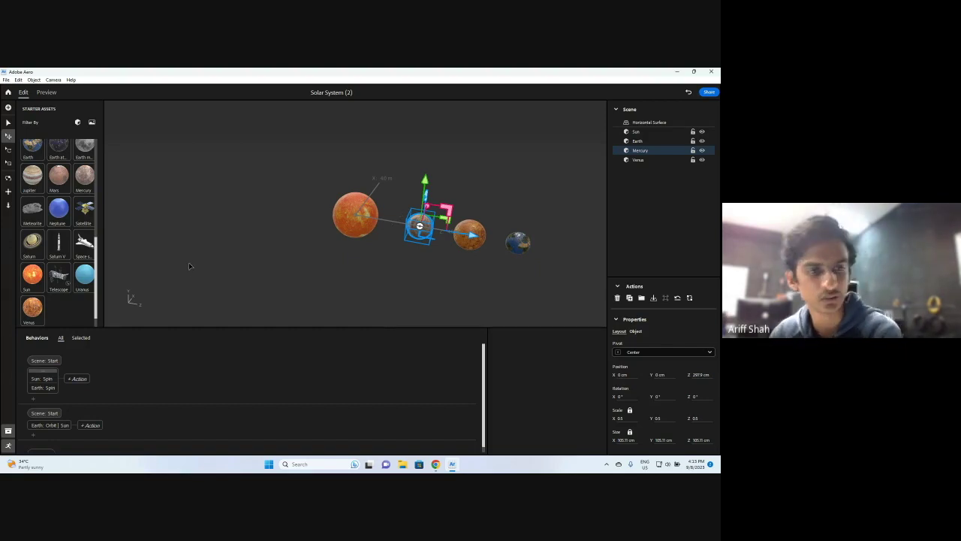
{"action": "left_click", "coordinate": [404, 227]}
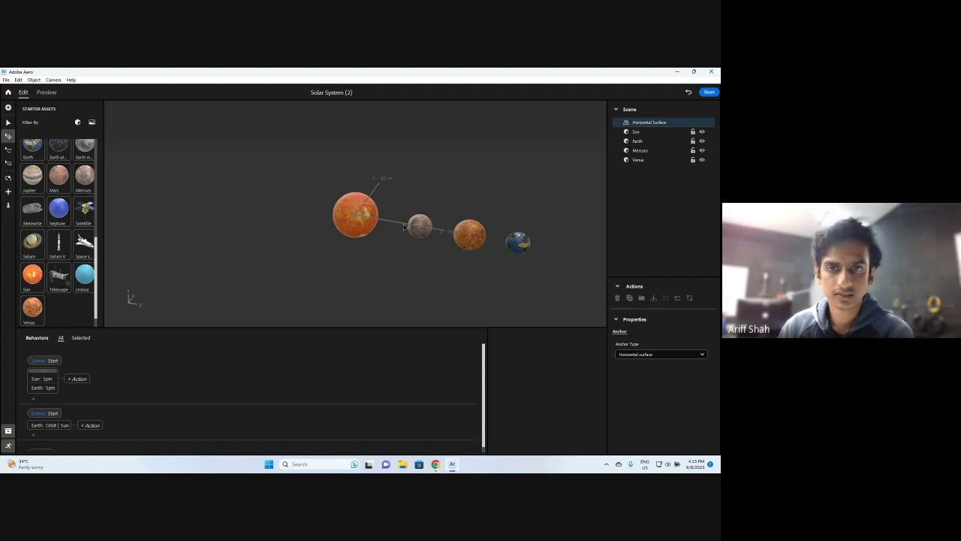
{"action": "left_click", "coordinate": [417, 226]}
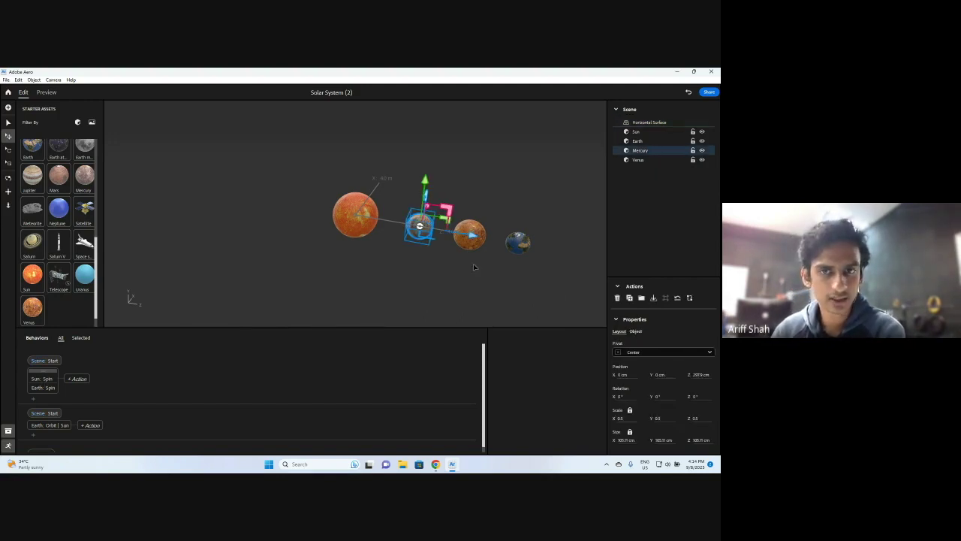
{"action": "left_click", "coordinate": [34, 399]}
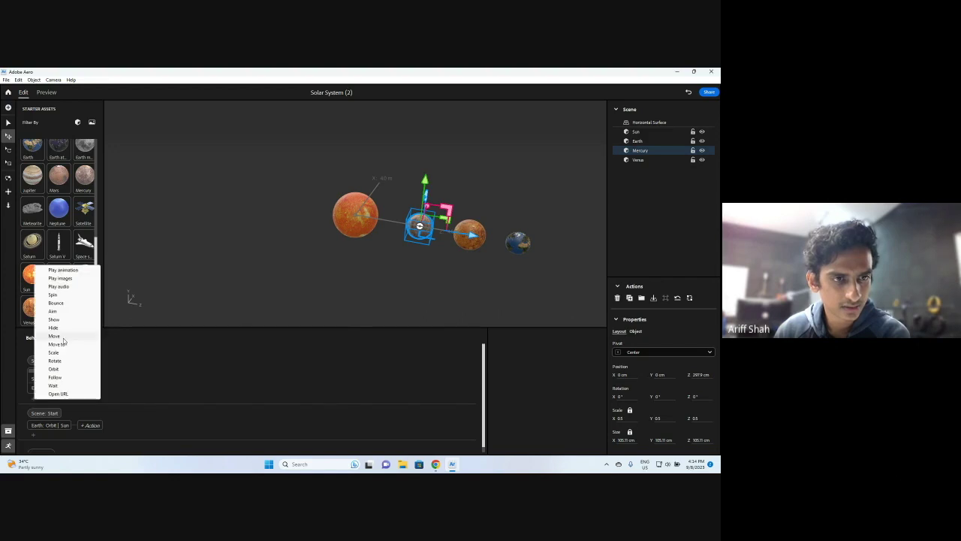
{"action": "left_click", "coordinate": [65, 298]}
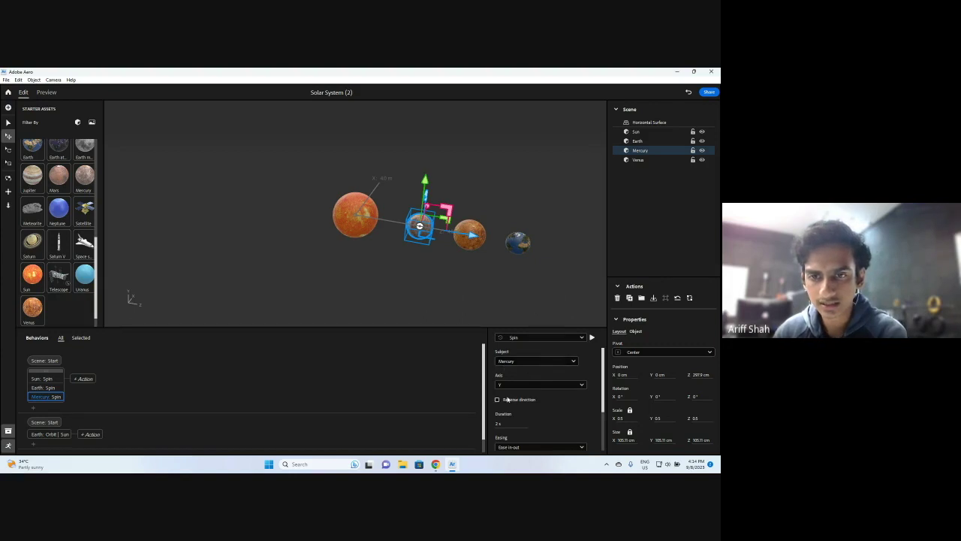
Step: Set Mercury's spin to Linear easing, infinite play, and a duration of 1.5 s
{"action": "scroll", "coordinate": [536, 396], "scroll_direction": "down", "scroll_amount": 1}
{"action": "left_click", "coordinate": [518, 416]}
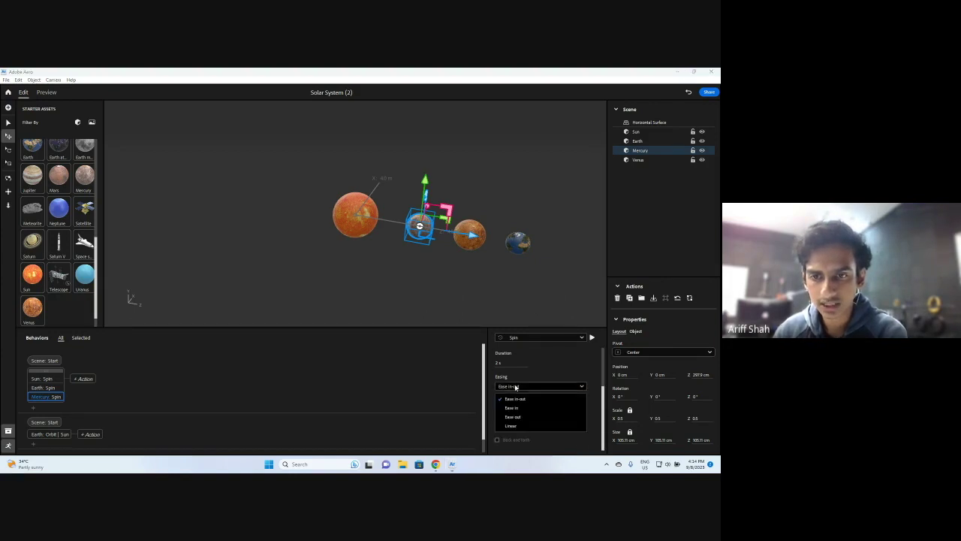
{"action": "left_click", "coordinate": [511, 425]}
{"action": "left_click", "coordinate": [497, 424]}
{"action": "scroll", "coordinate": [539, 387], "scroll_direction": "up", "scroll_amount": 2}
{"action": "left_click", "coordinate": [521, 423]}
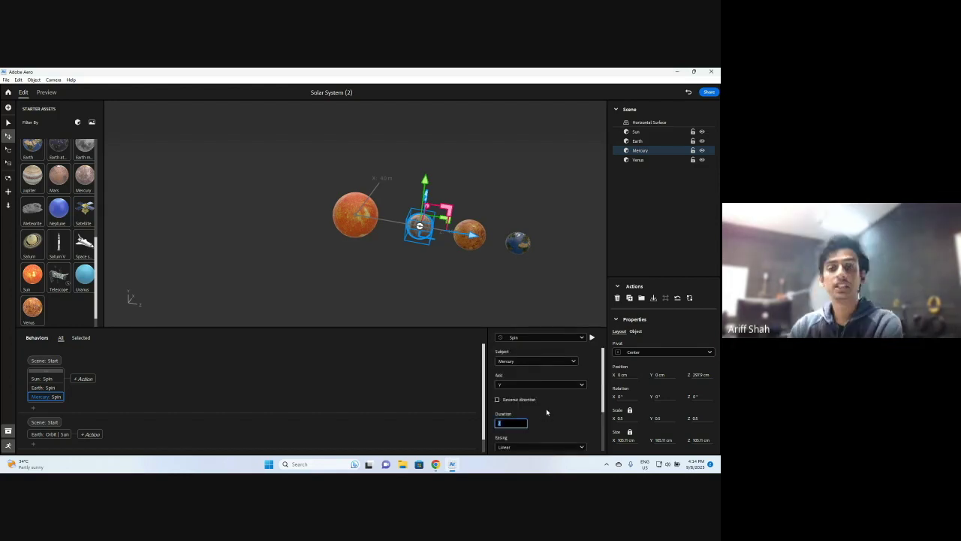
{"action": "key", "text": "Return"}
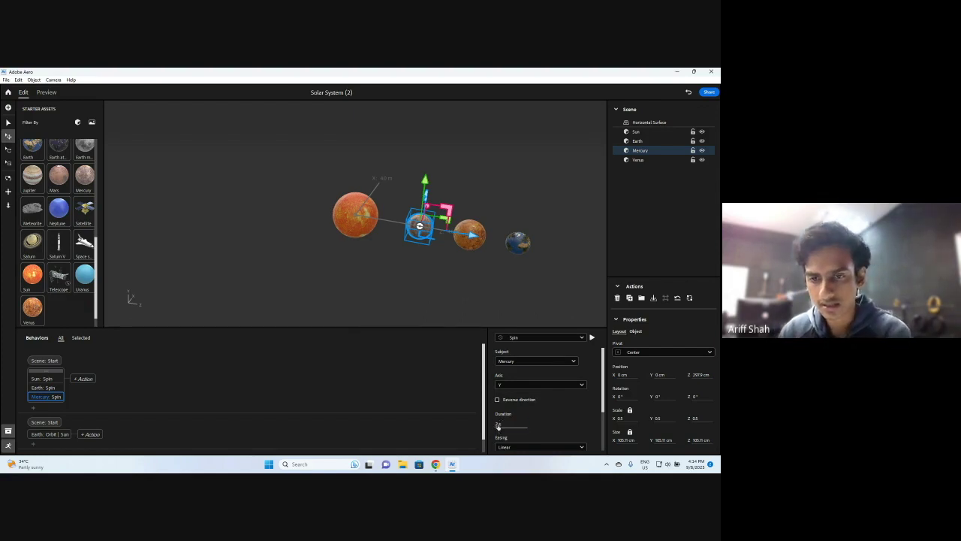
{"action": "left_click", "coordinate": [499, 425]}
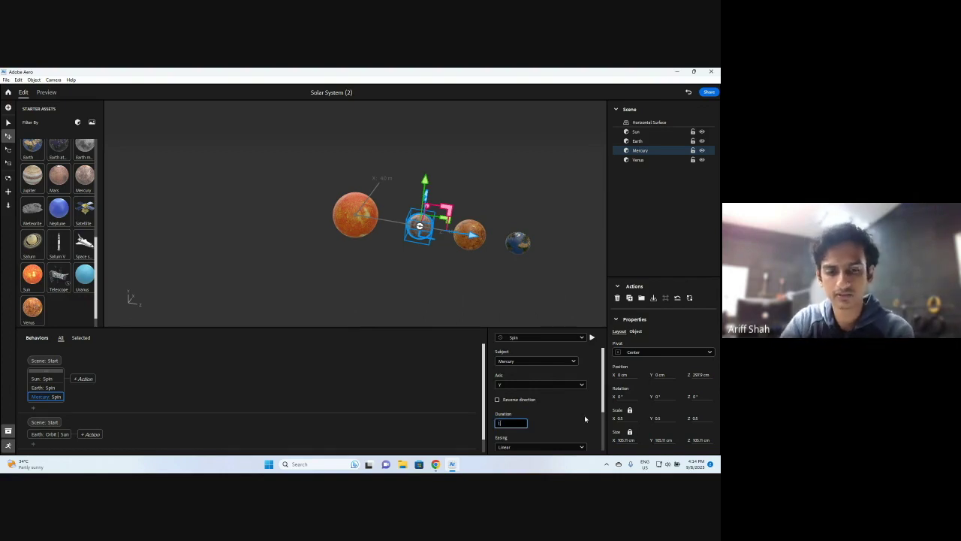
{"action": "scroll", "coordinate": [585, 418], "scroll_direction": "down", "scroll_amount": 2}
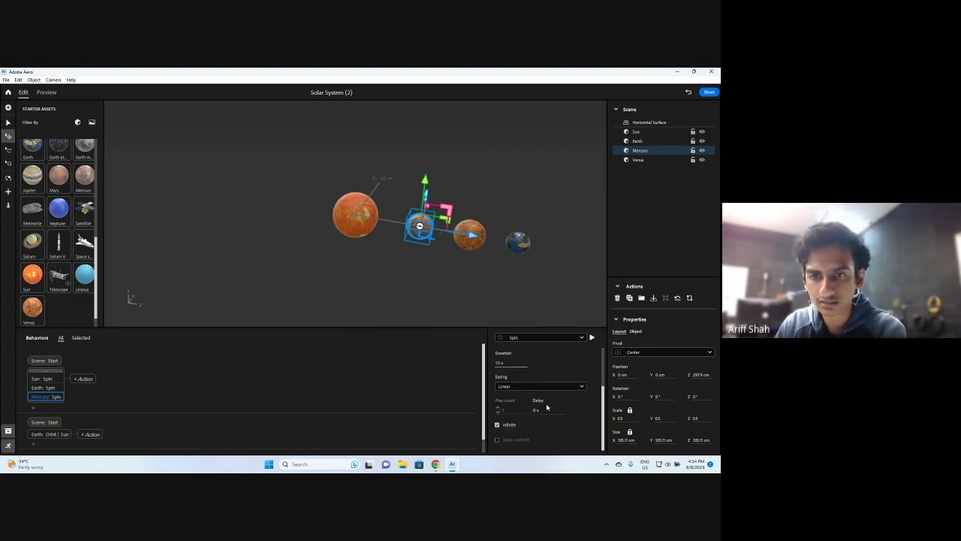
Step: Preview the scene's animation, return to editing, and enable reverse direction for Mercury's spin
{"action": "scroll", "coordinate": [546, 406], "scroll_direction": "up", "scroll_amount": 2}
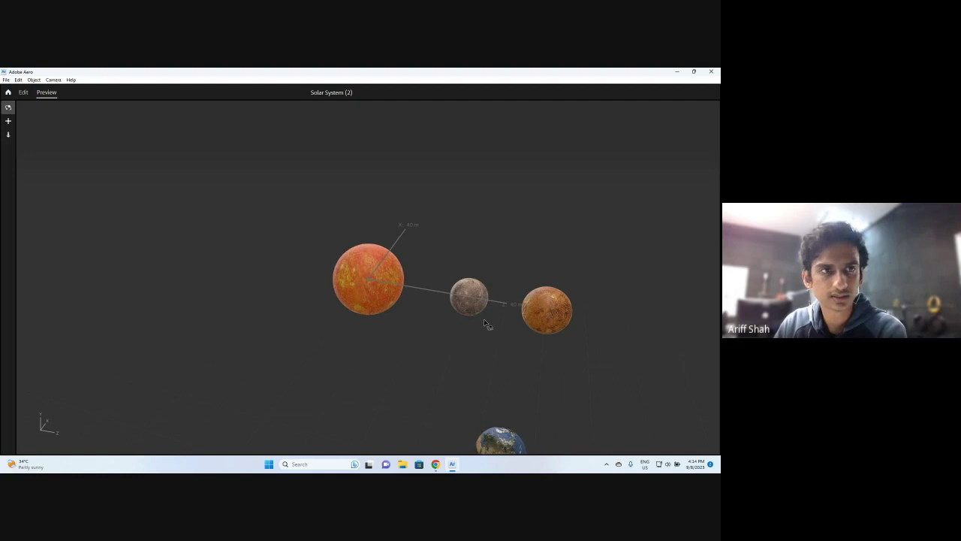
{"action": "left_click", "coordinate": [24, 92]}
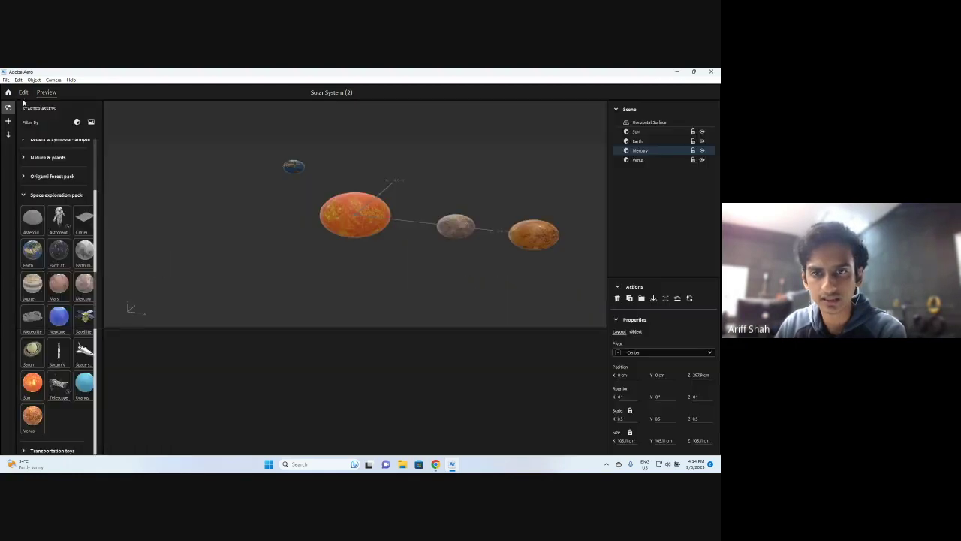
{"action": "left_click", "coordinate": [349, 207]}
{"action": "left_click", "coordinate": [496, 399]}
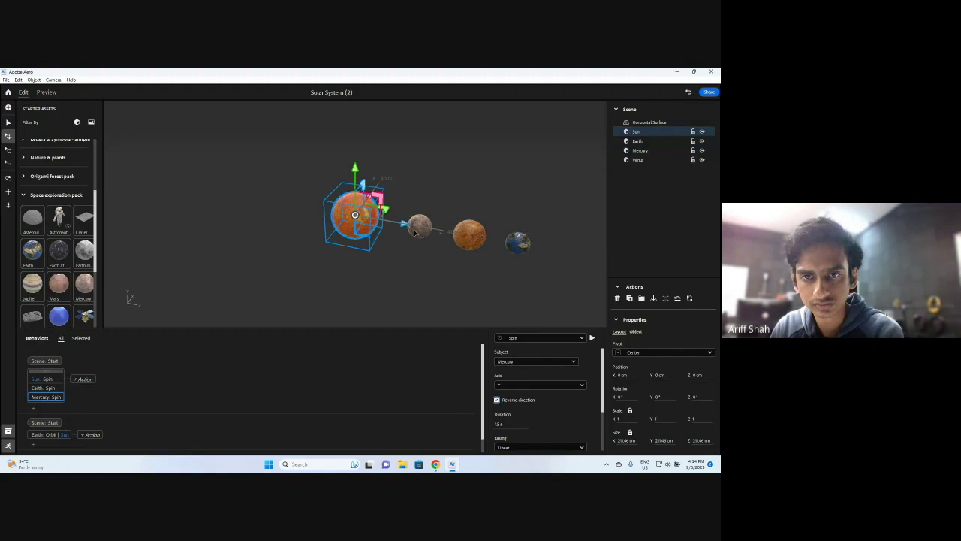
Step: Review the scene-start behaviors, checking the settings of Earth's orbit around the Sun and Mercury's spin
{"action": "left_click", "coordinate": [443, 228]}
{"action": "left_click", "coordinate": [420, 226]}
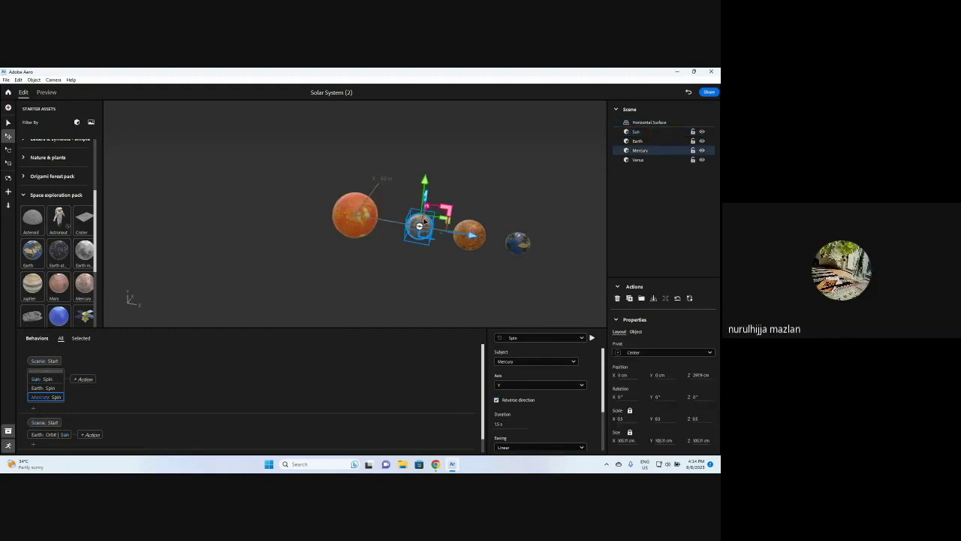
{"action": "left_click", "coordinate": [23, 412]}
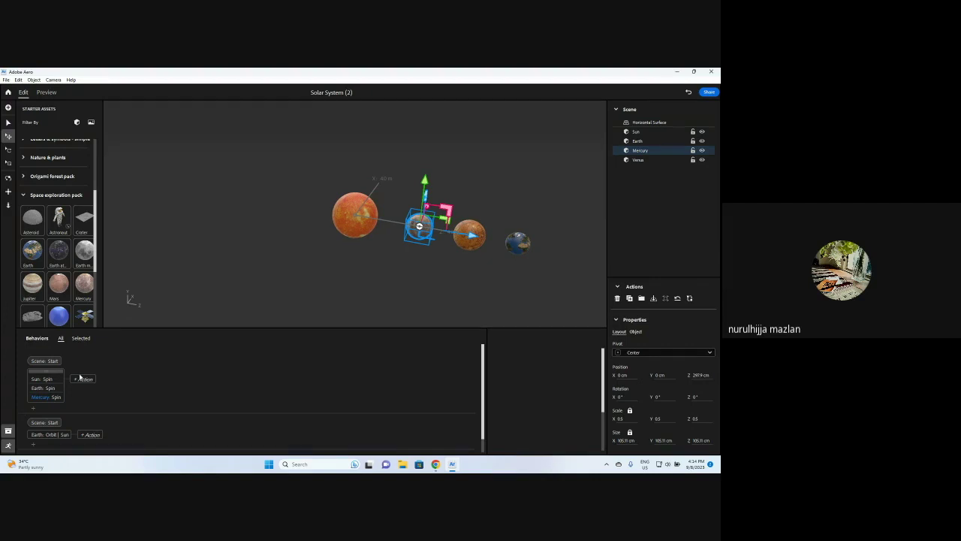
{"action": "left_click", "coordinate": [169, 418]}
{"action": "scroll", "coordinate": [169, 418], "scroll_direction": "down", "scroll_amount": 1}
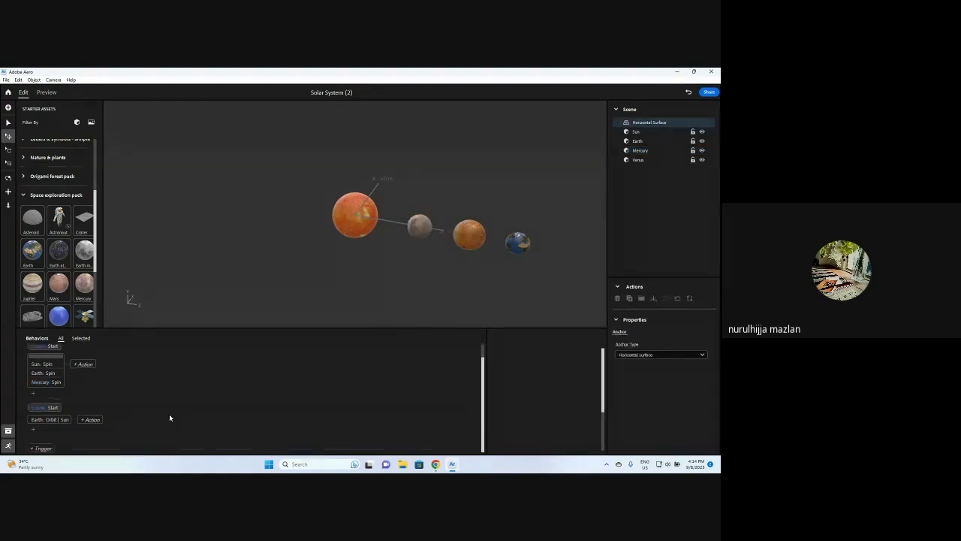
{"action": "left_click", "coordinate": [58, 419]}
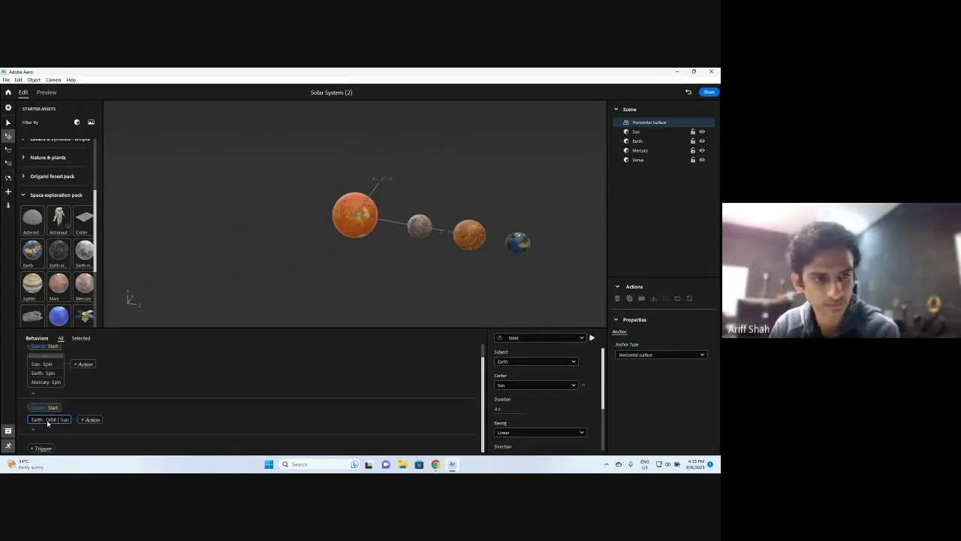
{"action": "left_click", "coordinate": [91, 419]}
{"action": "left_click", "coordinate": [42, 420]}
{"action": "left_click", "coordinate": [149, 389]}
{"action": "scroll", "coordinate": [121, 388], "scroll_direction": "up", "scroll_amount": 1}
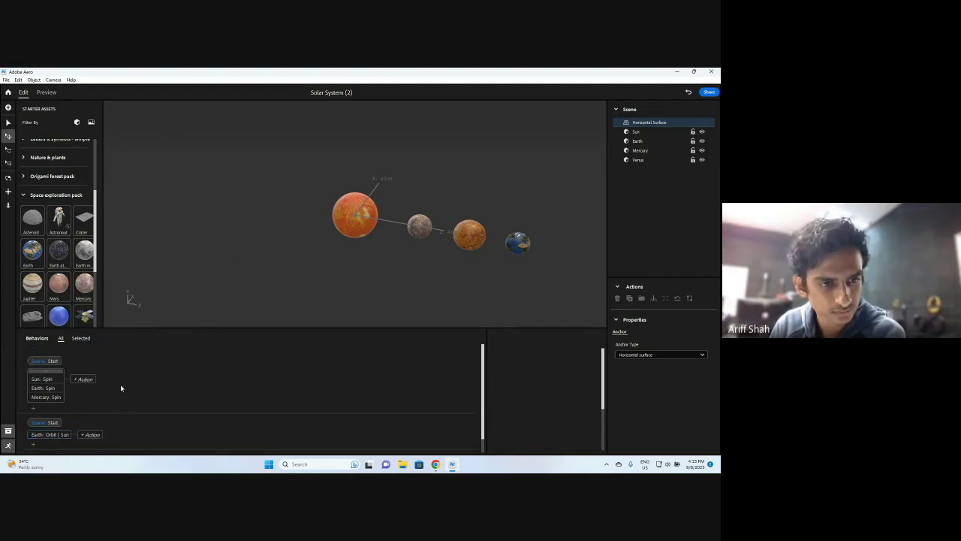
{"action": "left_click", "coordinate": [47, 397]}
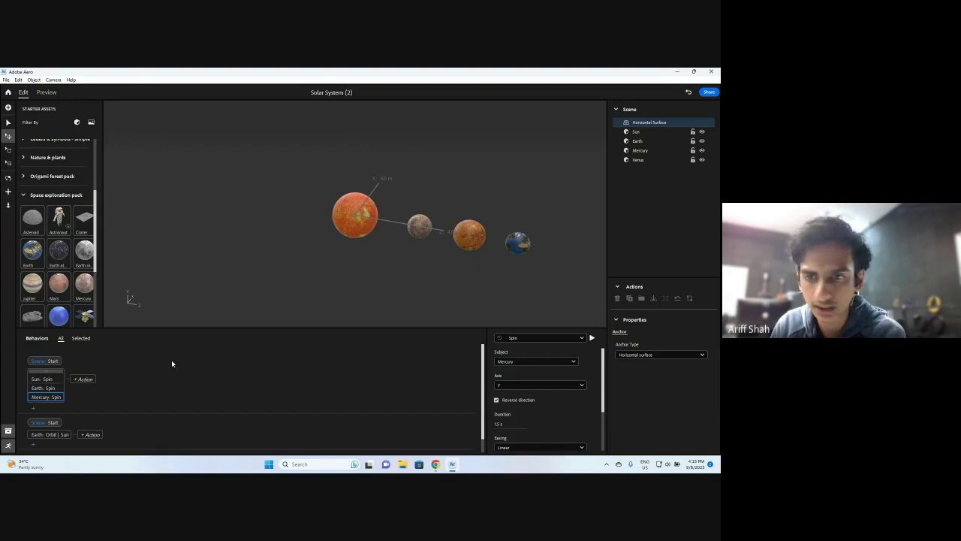
{"action": "scroll", "coordinate": [543, 380], "scroll_direction": "down", "scroll_amount": 1}
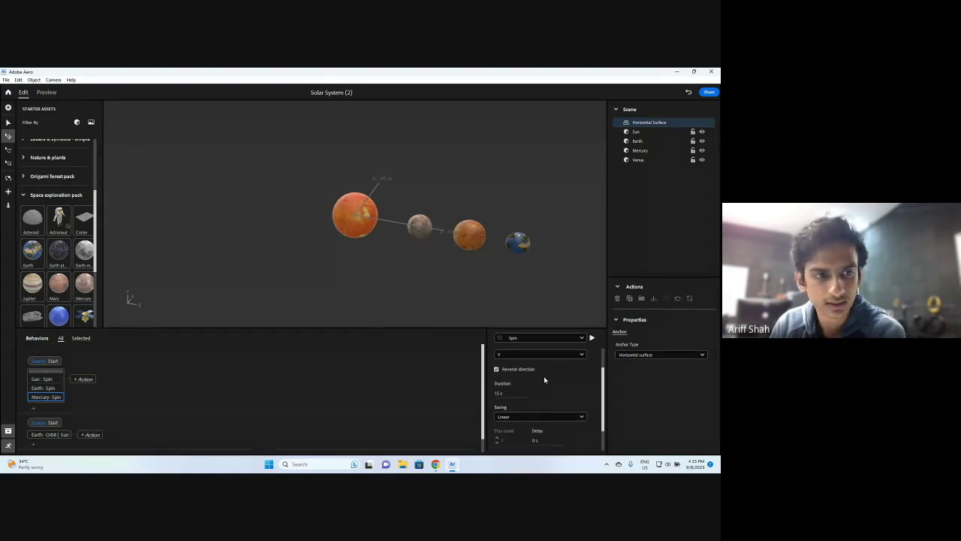
Step: Add a Spin action for Venus to the scene-start behavior that already spins the Sun, Earth and Mercury
{"action": "left_click", "coordinate": [470, 236]}
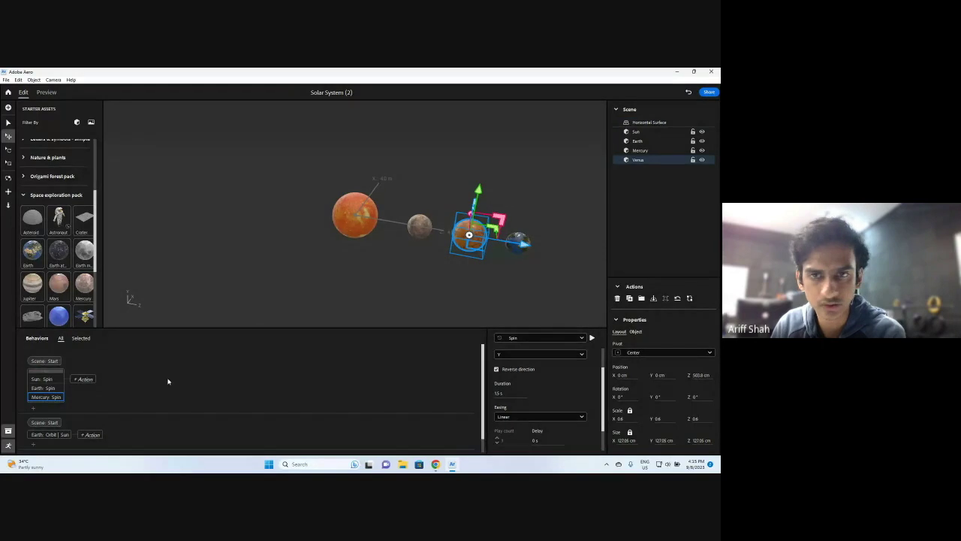
{"action": "left_click", "coordinate": [84, 379]}
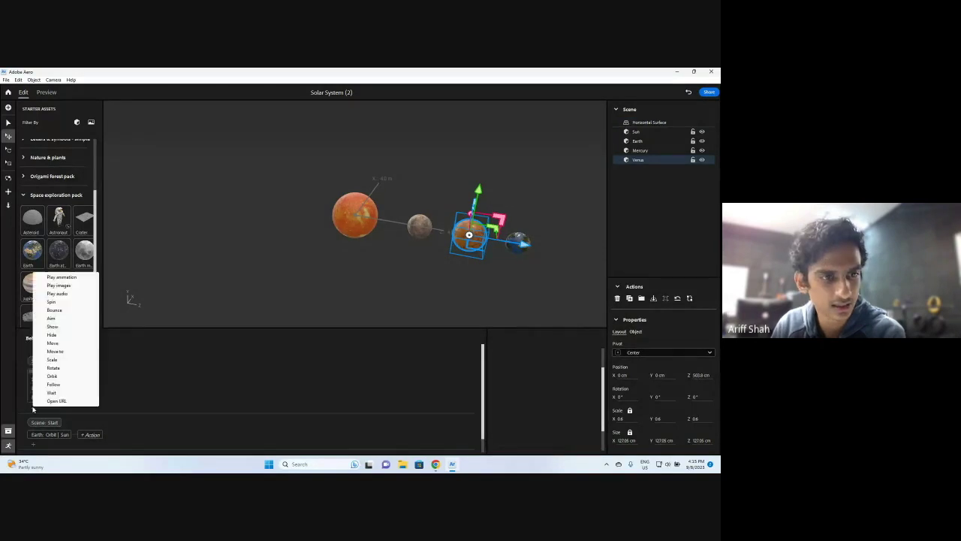
{"action": "left_click", "coordinate": [52, 301]}
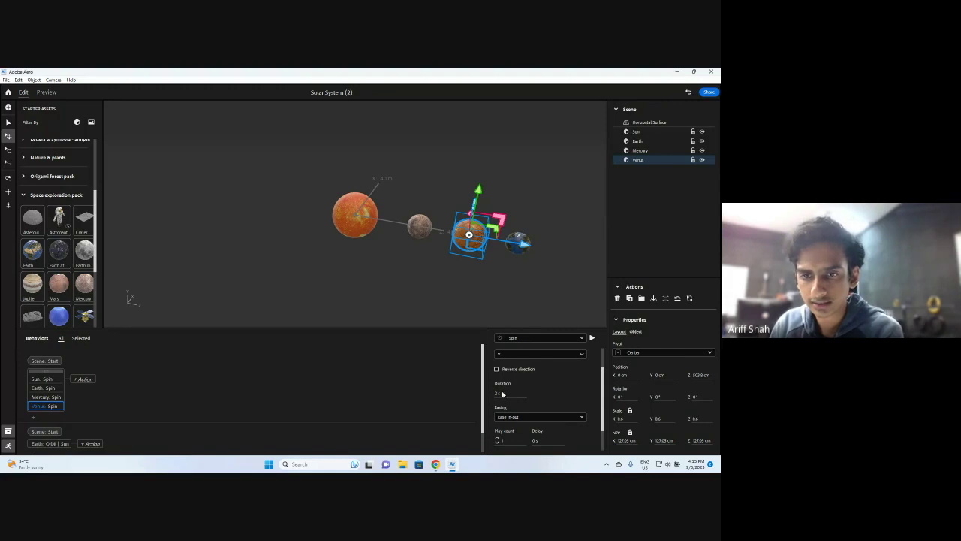
Step: Set Venus's spin to Linear easing, infinite play, and a duration of 1 s
{"action": "left_click", "coordinate": [511, 416]}
{"action": "left_click", "coordinate": [515, 406]}
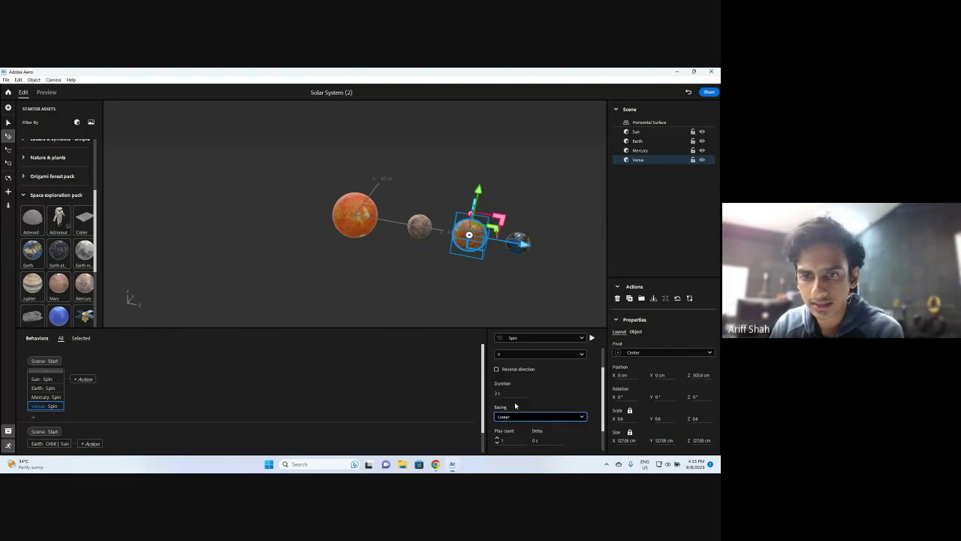
{"action": "scroll", "coordinate": [515, 406], "scroll_direction": "down", "scroll_amount": 1}
{"action": "left_click", "coordinate": [511, 362]}
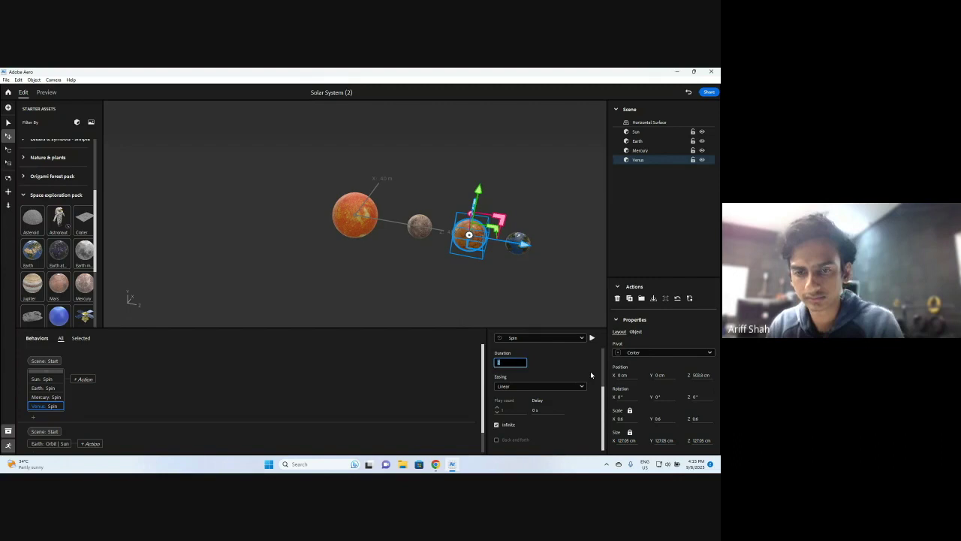
{"action": "key", "text": "Return"}
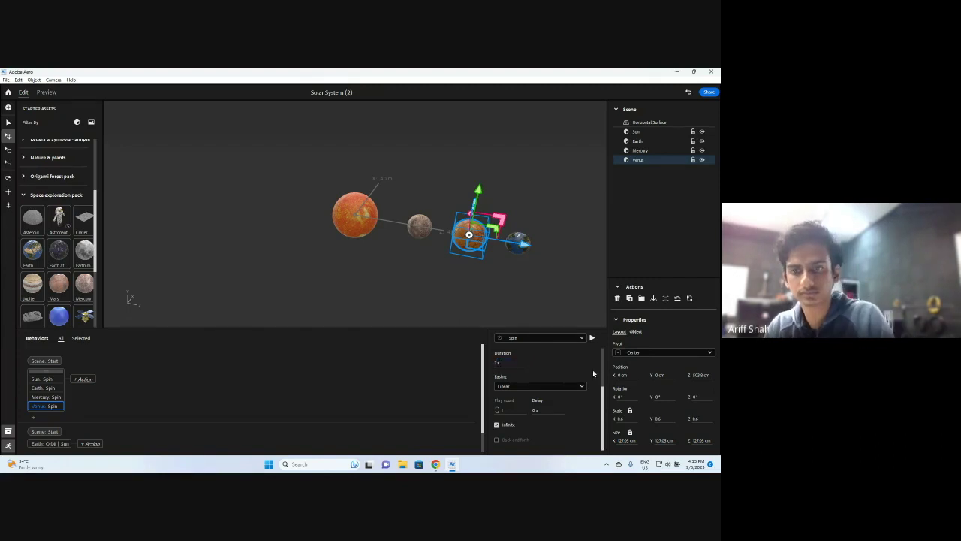
Step: Preview the scene's spinning planets, return to editing, and check the settings of Venus's spin
{"action": "left_click", "coordinate": [283, 240]}
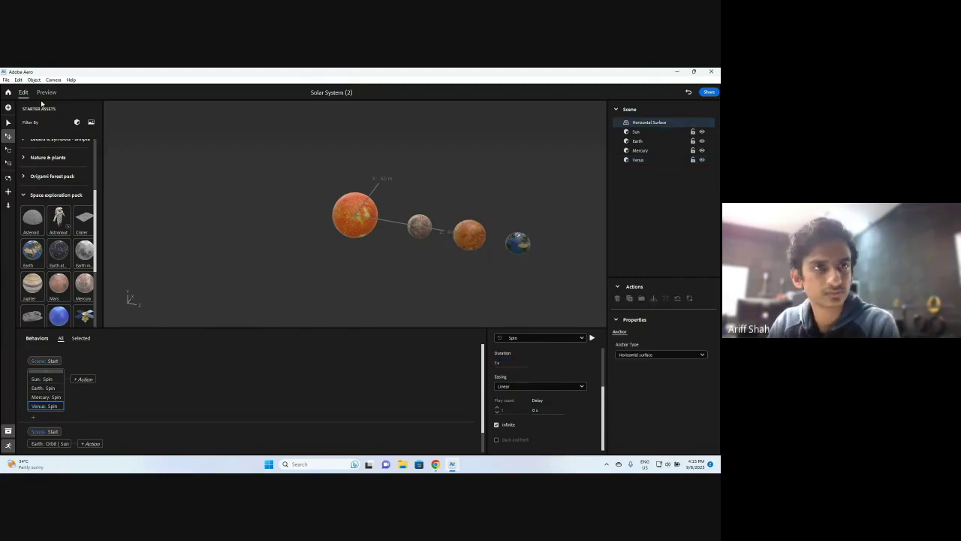
{"action": "left_click", "coordinate": [46, 92]}
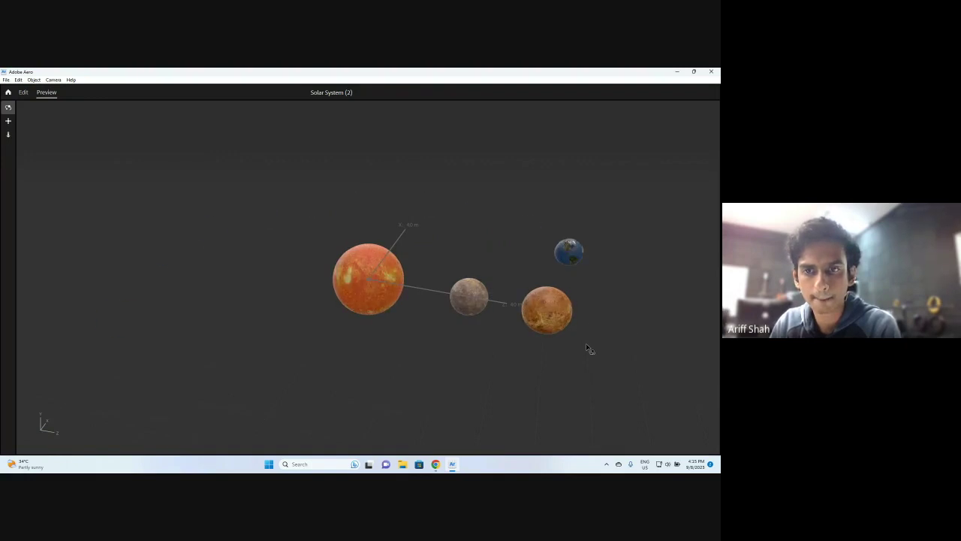
{"action": "left_click", "coordinate": [24, 92]}
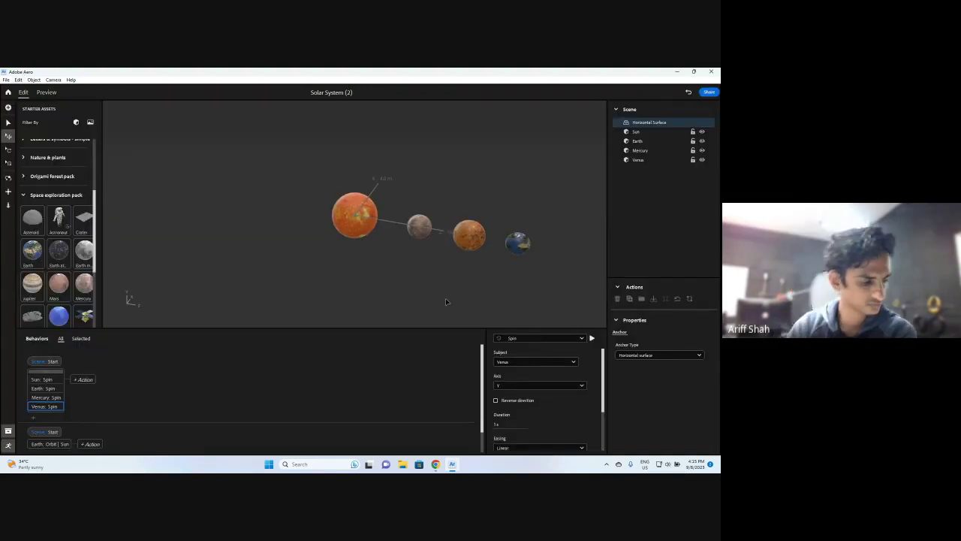
{"action": "scroll", "coordinate": [531, 386], "scroll_direction": "down", "scroll_amount": 2}
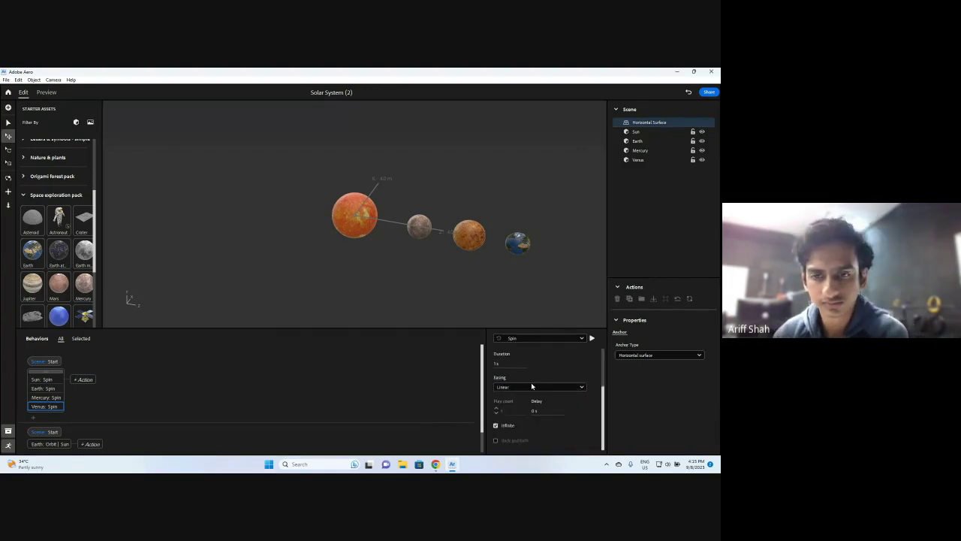
{"action": "scroll", "coordinate": [257, 397], "scroll_direction": "down", "scroll_amount": 1}
{"action": "left_click", "coordinate": [256, 404]}
{"action": "scroll", "coordinate": [256, 404], "scroll_direction": "up", "scroll_amount": 1}
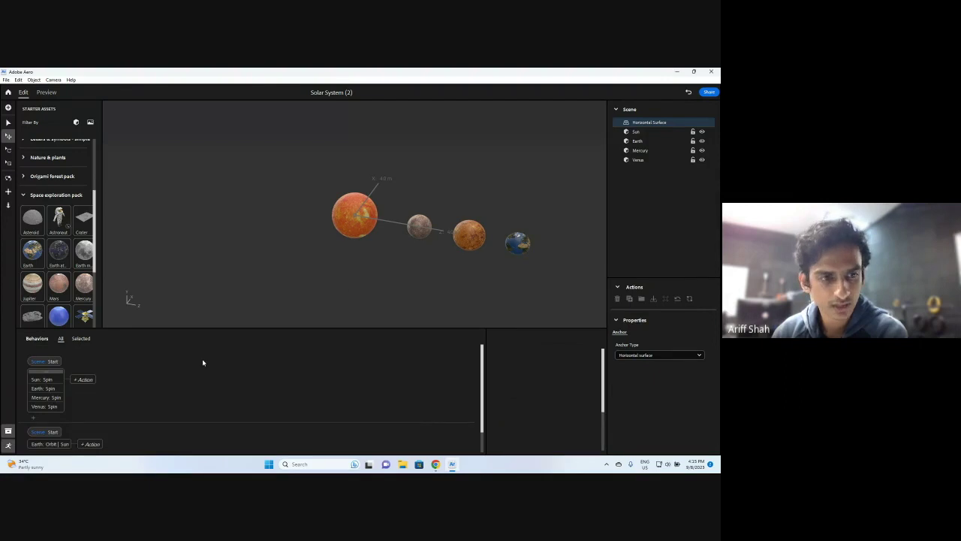
Step: Add an Orbit action for Mercury beside Earth's orbit in the second scene-start behavior, with the Sun as center
{"action": "scroll", "coordinate": [194, 371], "scroll_direction": "down", "scroll_amount": 1}
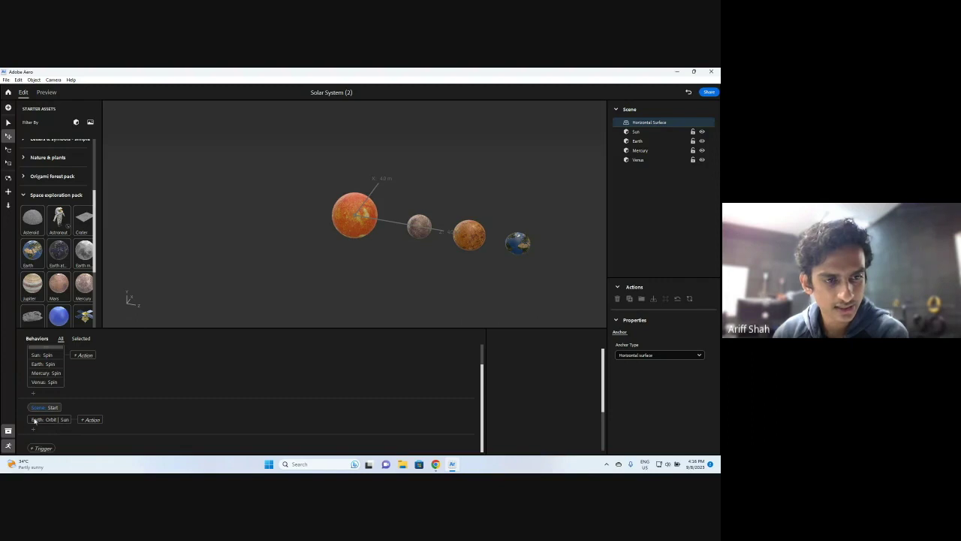
{"action": "left_click", "coordinate": [430, 224]}
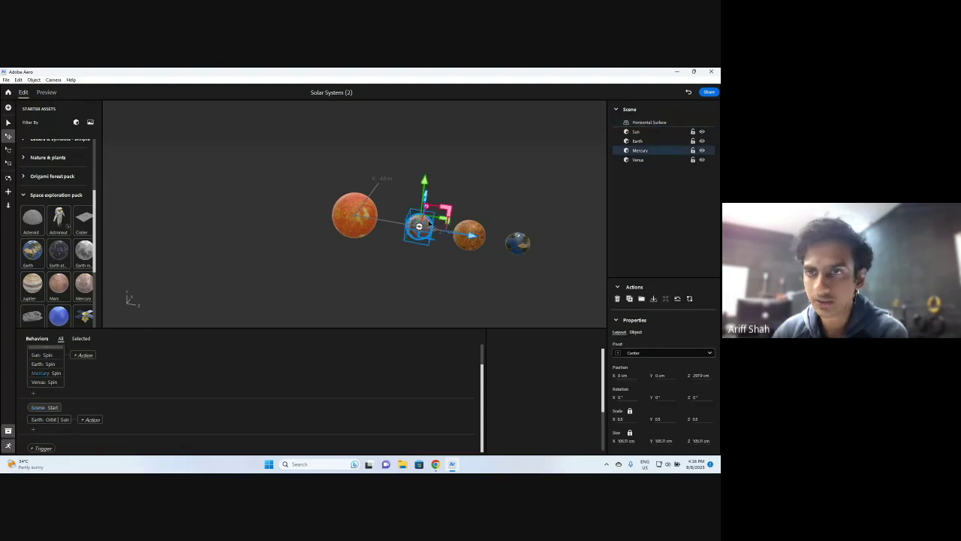
{"action": "left_click", "coordinate": [34, 430]}
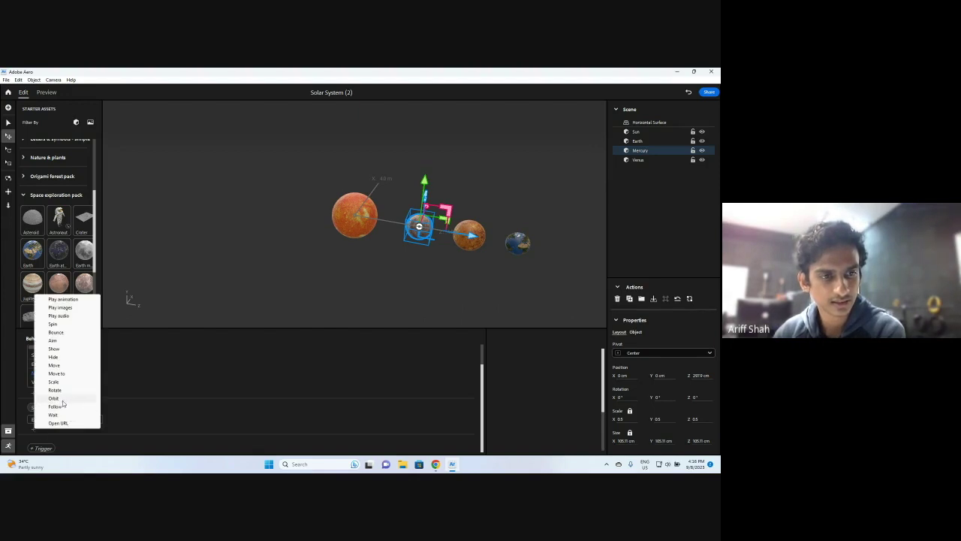
{"action": "left_click", "coordinate": [54, 398]}
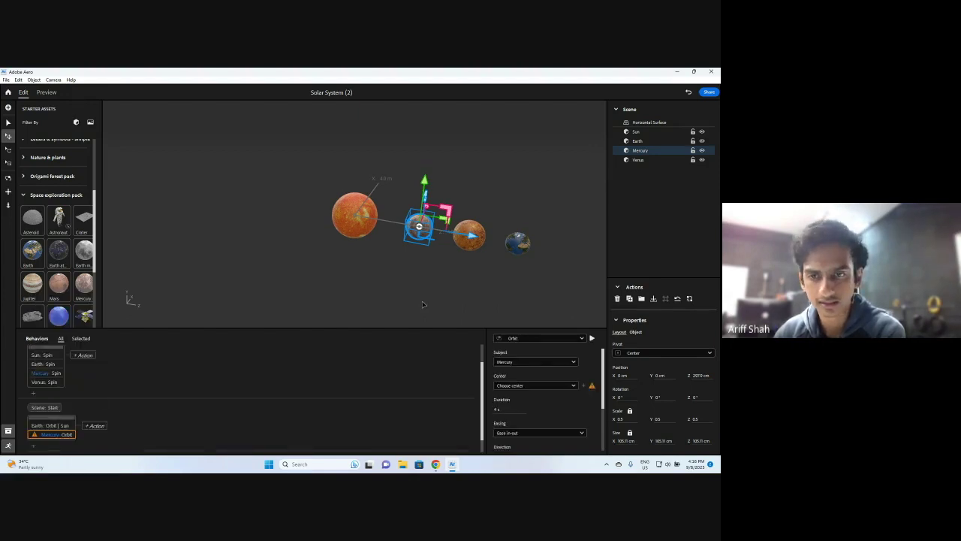
{"action": "left_click", "coordinate": [511, 385]}
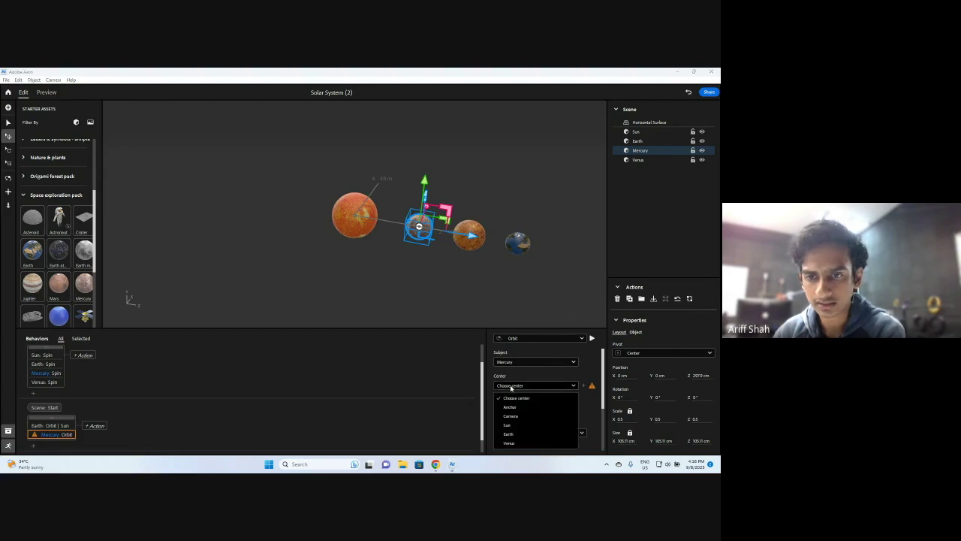
{"action": "left_click", "coordinate": [507, 425]}
Step: Set Mercury's orbit to a 2 s duration, Linear easing, and infinite play
{"action": "scroll", "coordinate": [548, 406], "scroll_direction": "down", "scroll_amount": 2}
{"action": "left_click", "coordinate": [519, 378]}
{"action": "key", "text": "Return"}
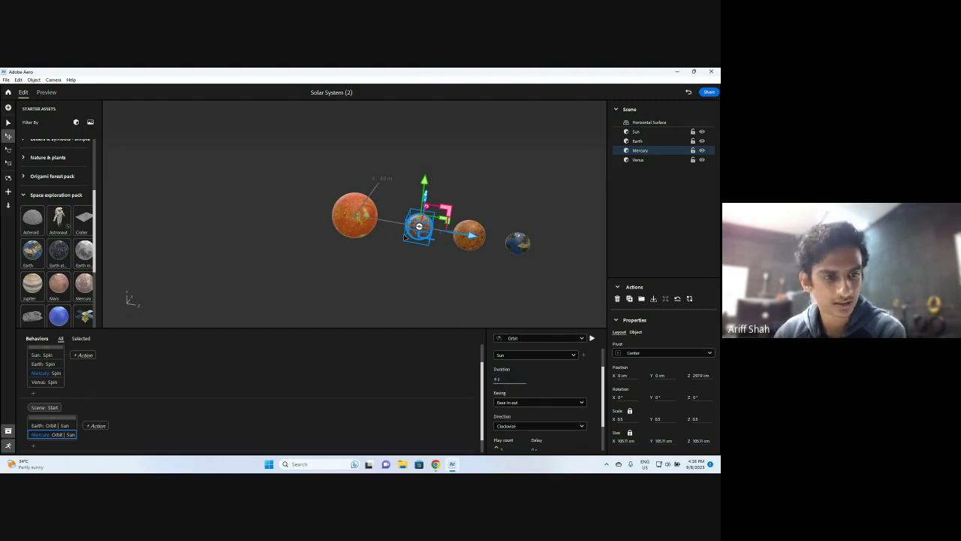
{"action": "left_click", "coordinate": [507, 379]}
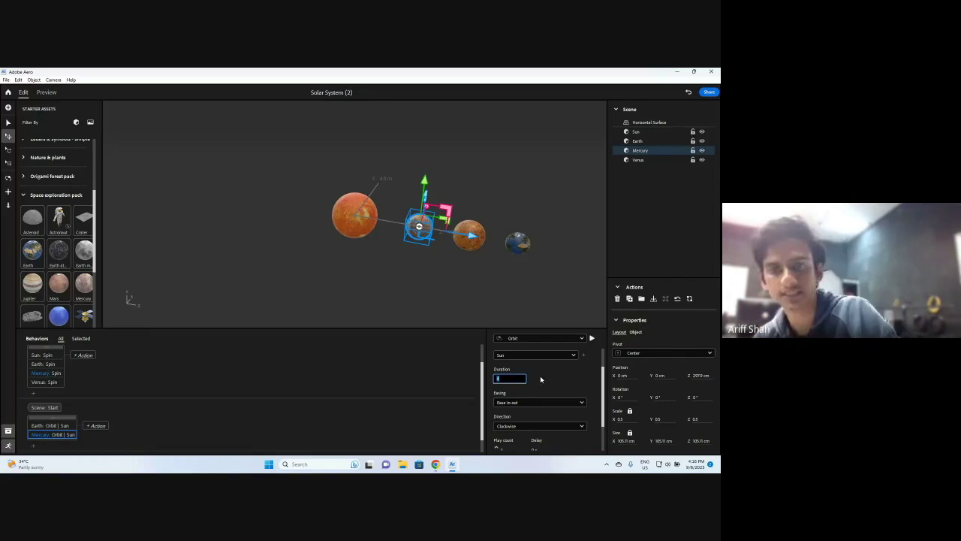
{"action": "type", "text": "2"}
{"action": "key", "text": "Return"}
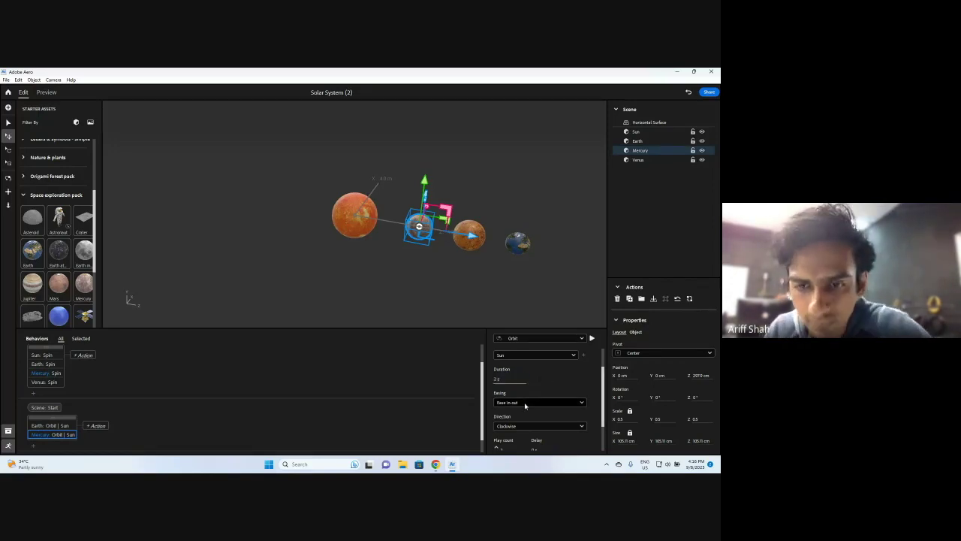
{"action": "left_click", "coordinate": [525, 405]}
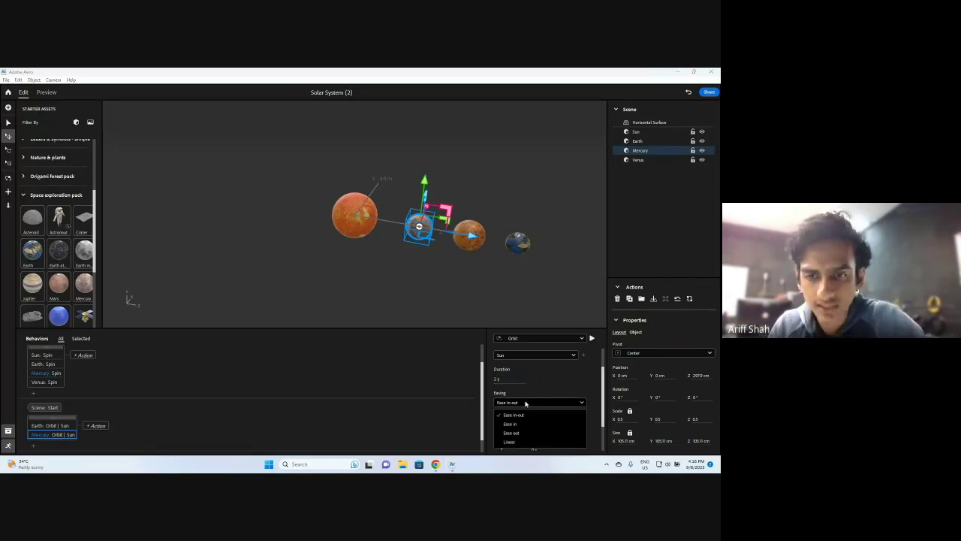
{"action": "left_click", "coordinate": [508, 443]}
{"action": "scroll", "coordinate": [504, 439], "scroll_direction": "down", "scroll_amount": 1}
{"action": "left_click", "coordinate": [496, 425]}
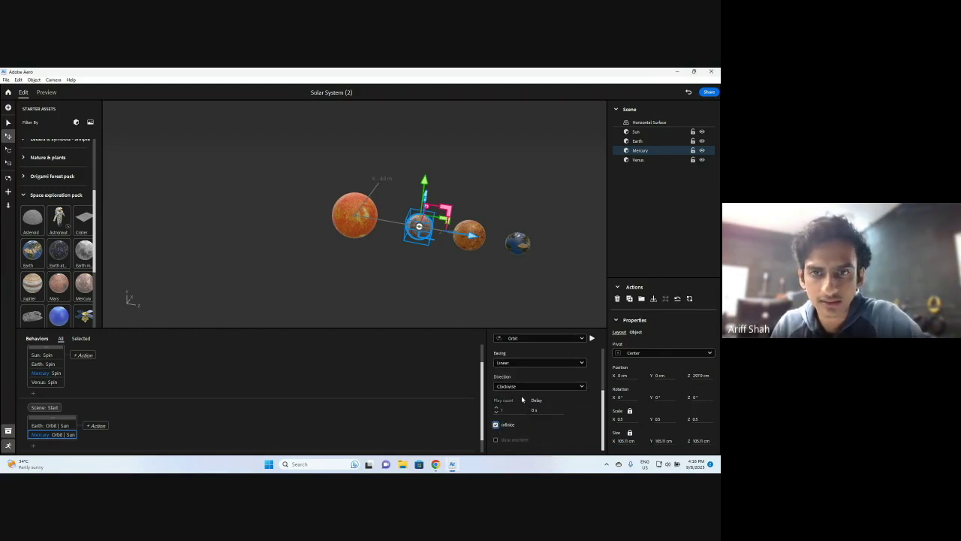
Step: Add an Orbit action for Venus to the second scene-start behavior, with the Sun as center
{"action": "left_click", "coordinate": [469, 234]}
{"action": "scroll", "coordinate": [135, 403], "scroll_direction": "down", "scroll_amount": 1}
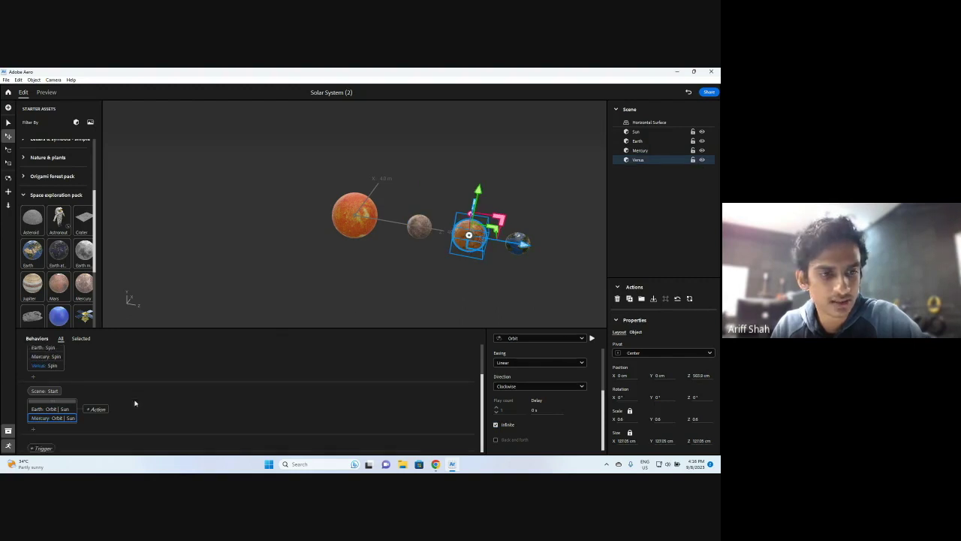
{"action": "left_click", "coordinate": [33, 432]}
{"action": "left_click", "coordinate": [33, 431]}
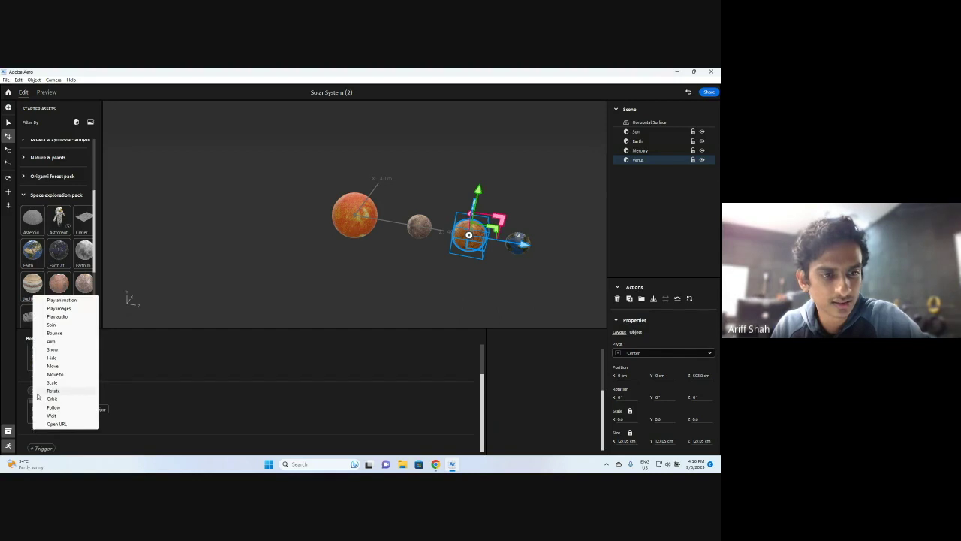
{"action": "left_click", "coordinate": [37, 404]}
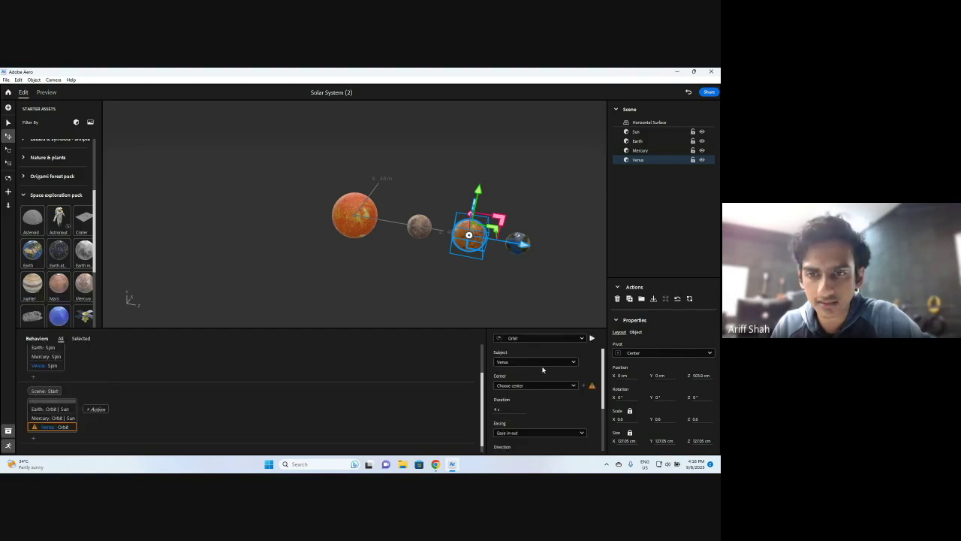
{"action": "left_click", "coordinate": [519, 384]}
{"action": "left_click", "coordinate": [512, 384]}
{"action": "left_click", "coordinate": [515, 385]}
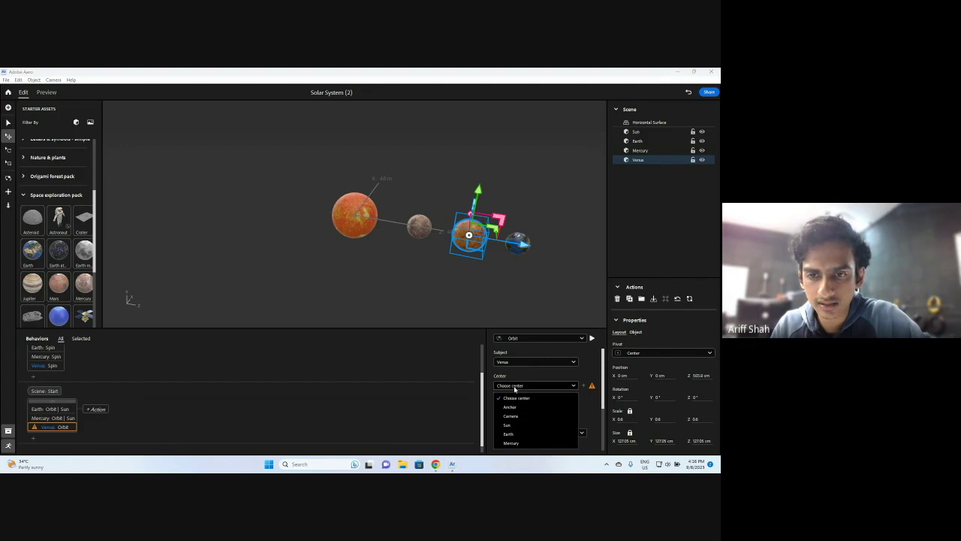
{"action": "left_click", "coordinate": [506, 425]}
Step: Set Venus's orbit to a 3 s duration, Linear easing, and infinite play
{"action": "left_click", "coordinate": [510, 409]}
{"action": "type", "text": "3 s"}
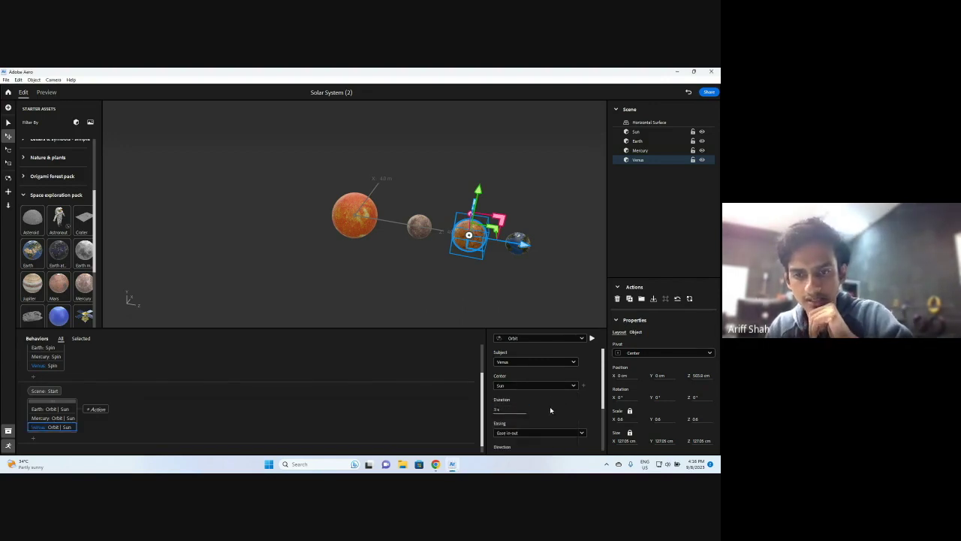
{"action": "scroll", "coordinate": [550, 406], "scroll_direction": "down", "scroll_amount": 1}
{"action": "left_click", "coordinate": [549, 403]}
{"action": "left_click", "coordinate": [529, 442]}
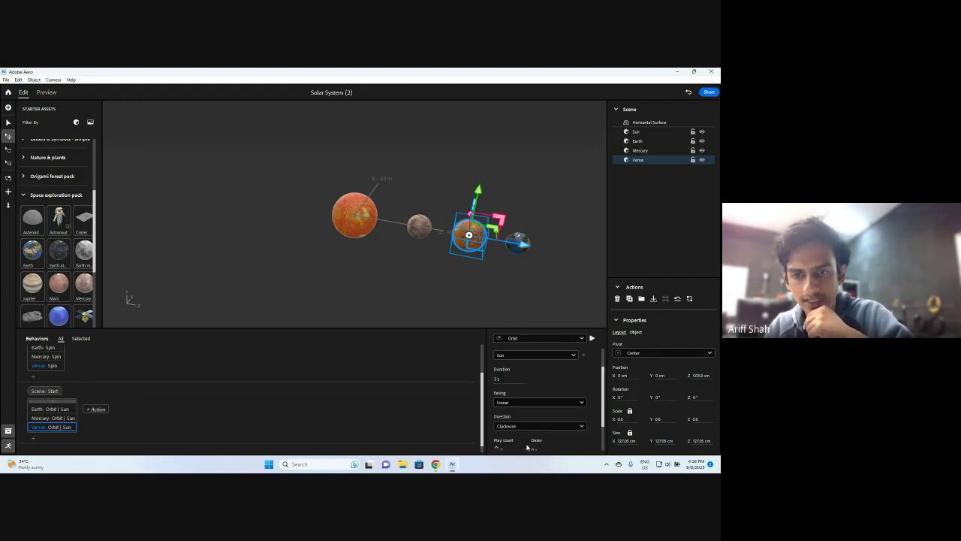
{"action": "scroll", "coordinate": [535, 381], "scroll_direction": "down", "scroll_amount": 1}
{"action": "left_click", "coordinate": [496, 425]}
Step: Preview the planets orbiting the Sun, return to editing, and leave nothing selected in the scene
{"action": "left_click", "coordinate": [46, 91]}
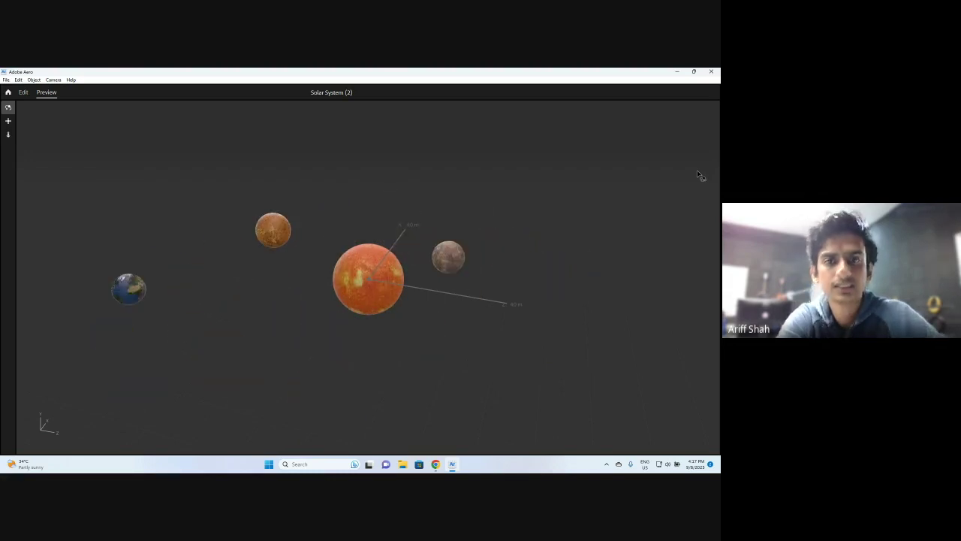
{"action": "left_click", "coordinate": [23, 93]}
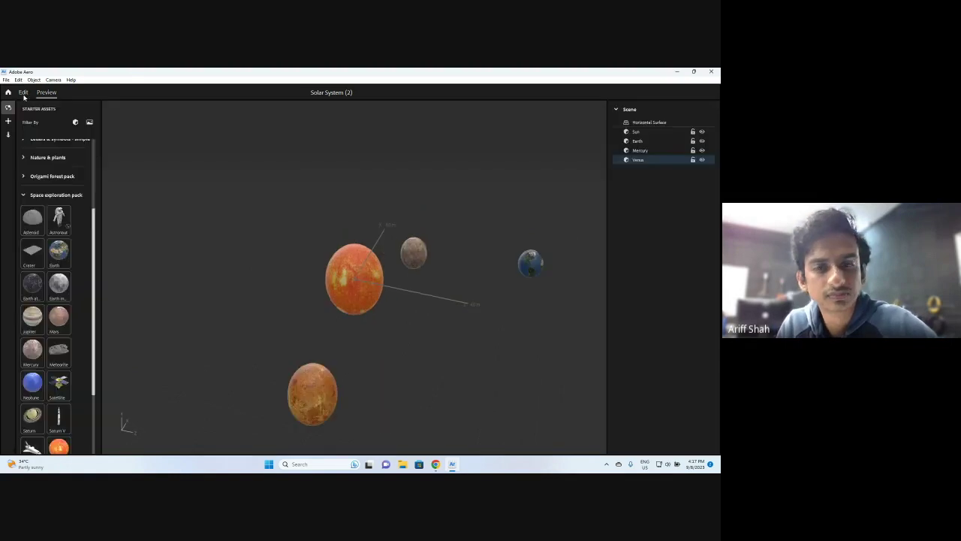
{"action": "left_click", "coordinate": [459, 171]}
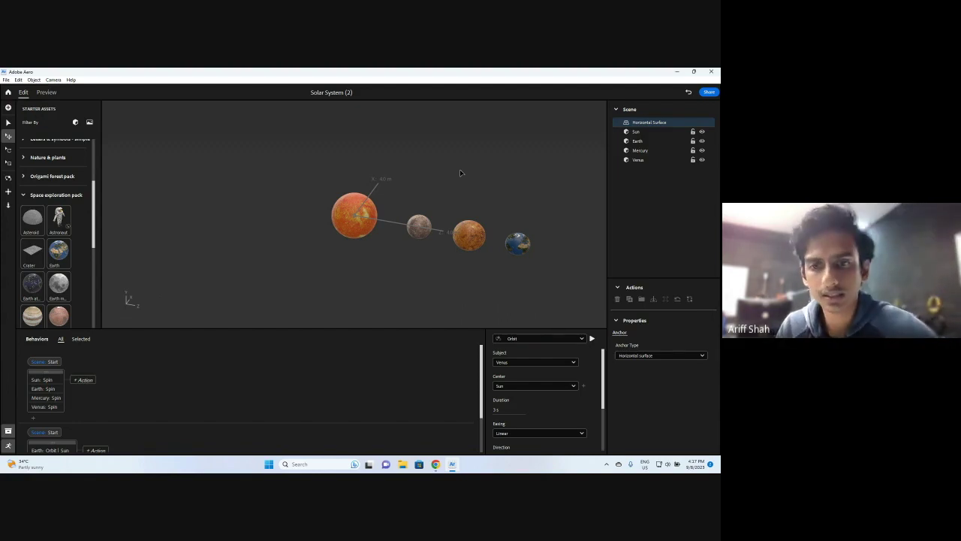
{"action": "left_click", "coordinate": [339, 206]}
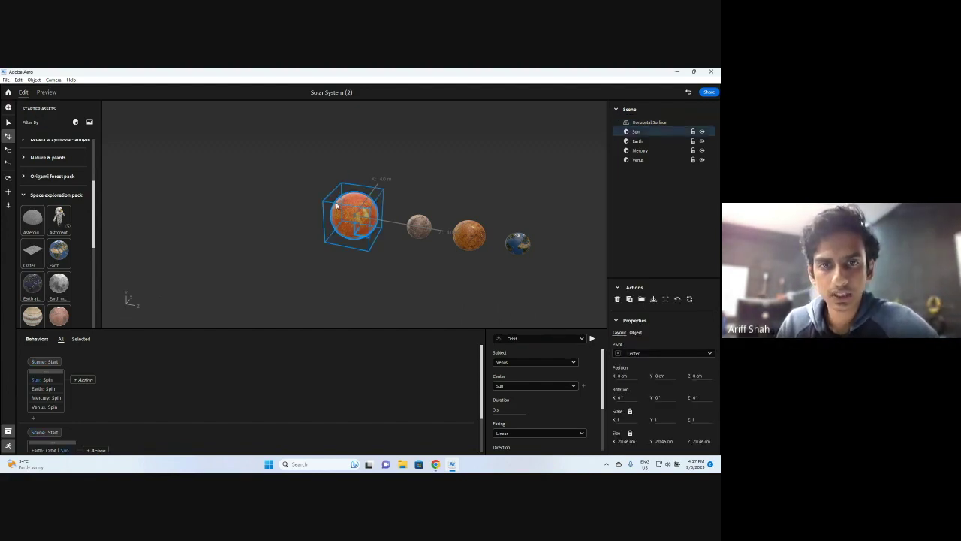
{"action": "left_click", "coordinate": [427, 282]}
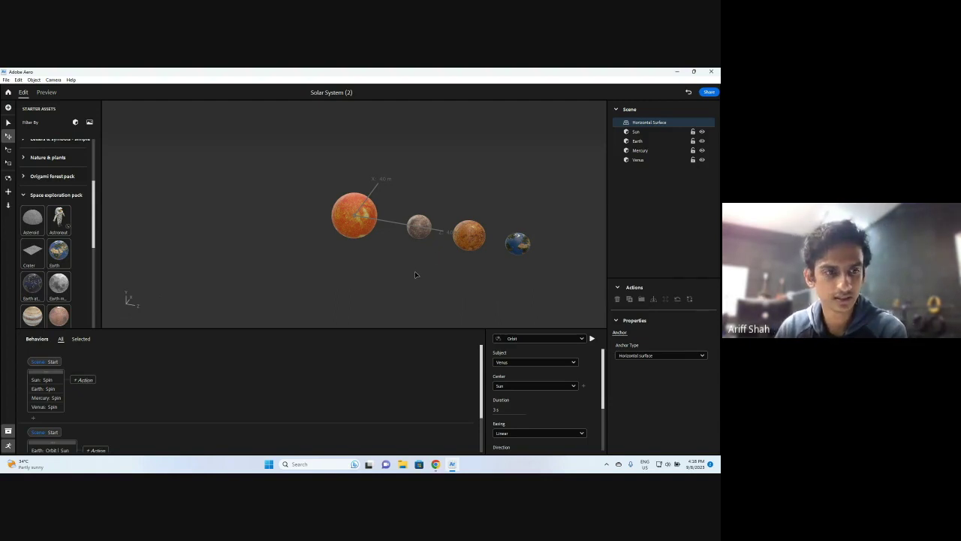
Step: Delete Mercury's Orbit action around the Sun from the second scene-start behavior
{"action": "left_click", "coordinate": [418, 223]}
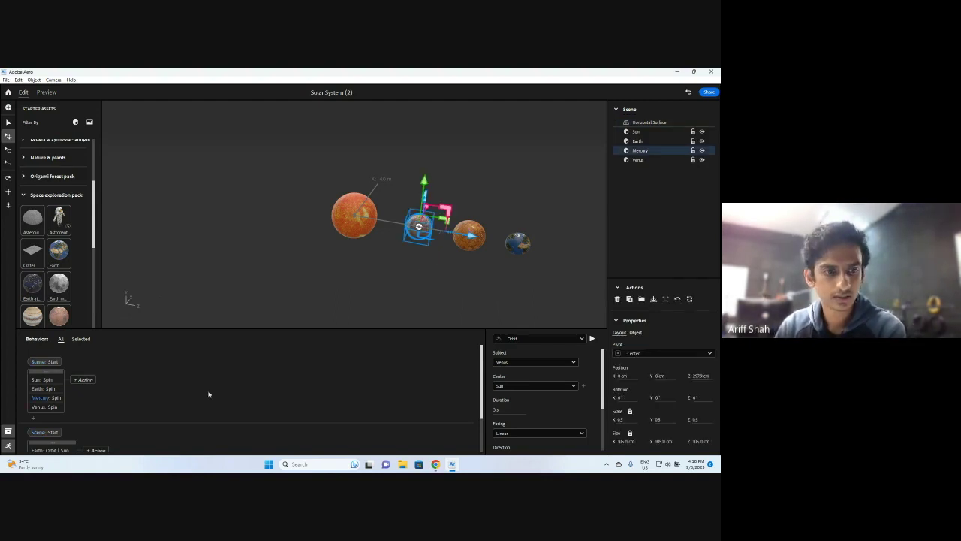
{"action": "scroll", "coordinate": [160, 413], "scroll_direction": "down", "scroll_amount": 2}
{"action": "left_click", "coordinate": [50, 408]}
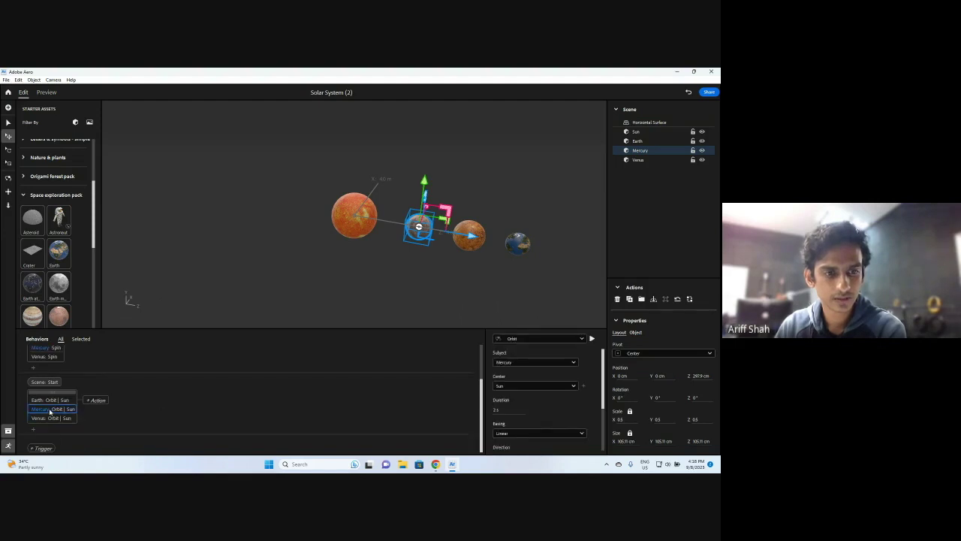
{"action": "key", "text": "Delete"}
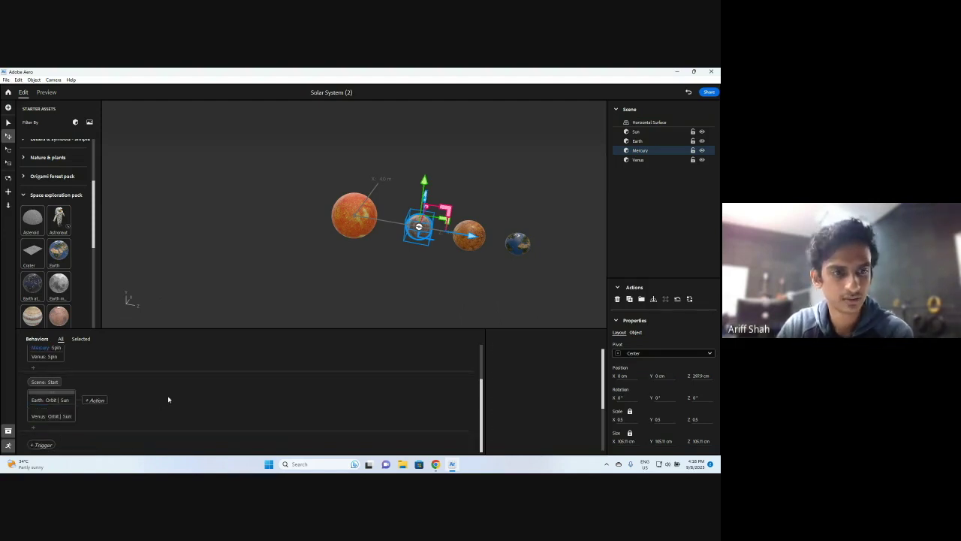
Step: Add a third scene-start behavior with an Orbit action for Mercury, with the Sun as center
{"action": "left_click", "coordinate": [373, 282]}
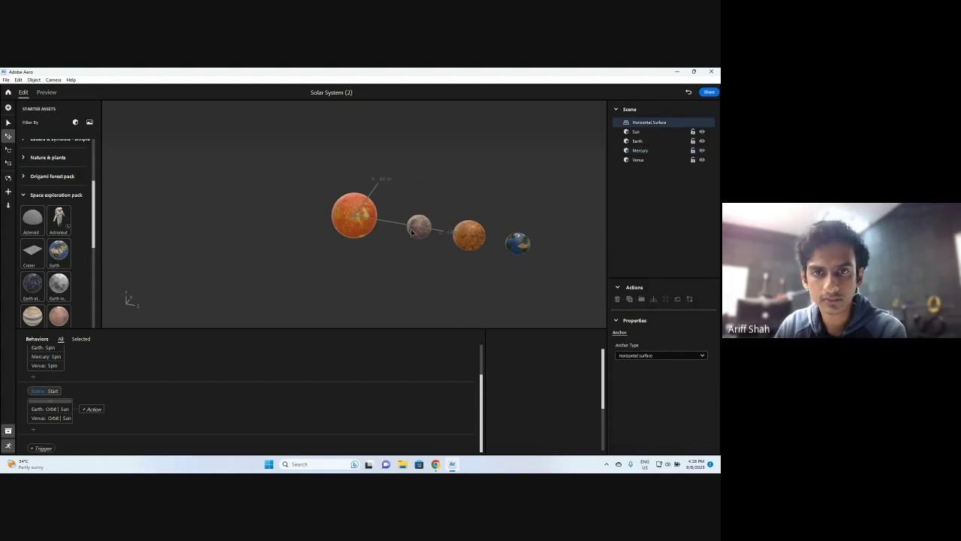
{"action": "left_click", "coordinate": [419, 218]}
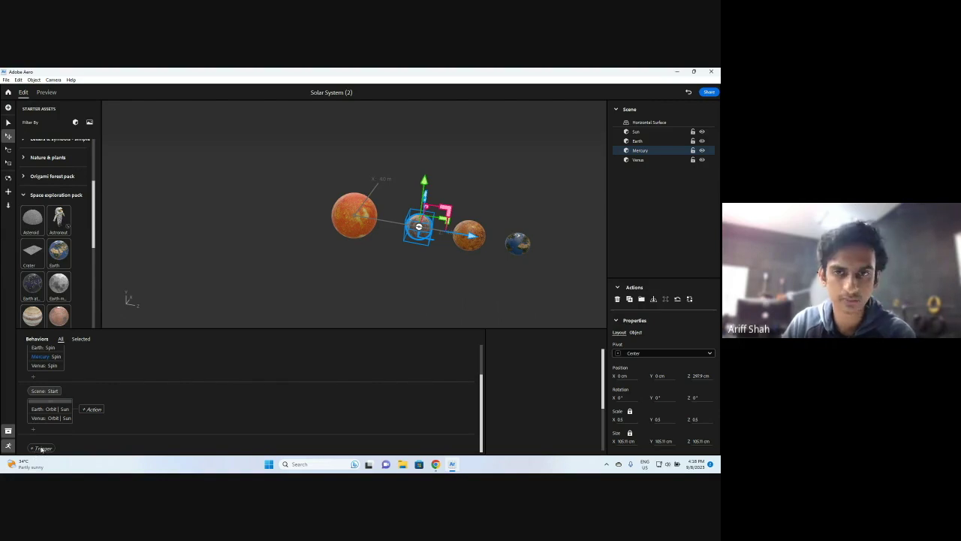
{"action": "left_click", "coordinate": [43, 448]}
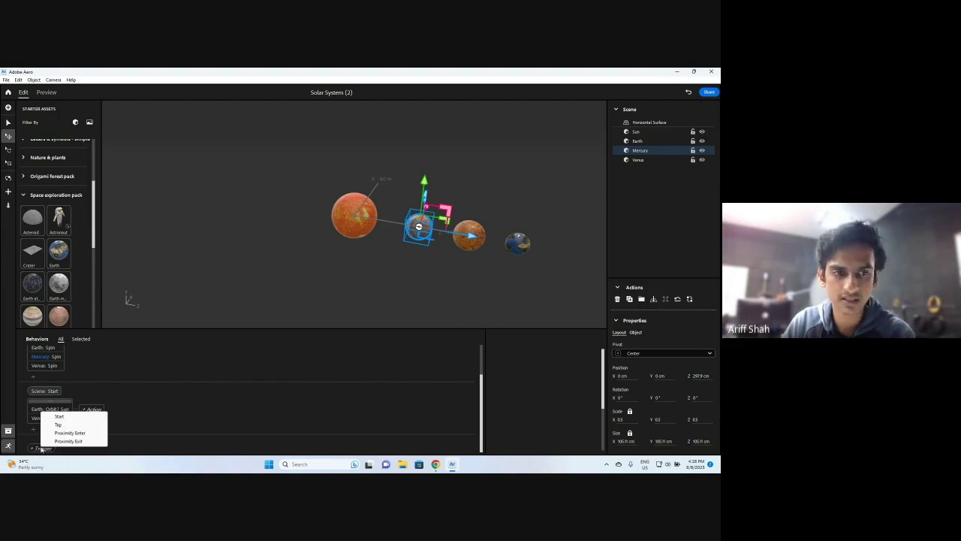
{"action": "left_click", "coordinate": [58, 417]}
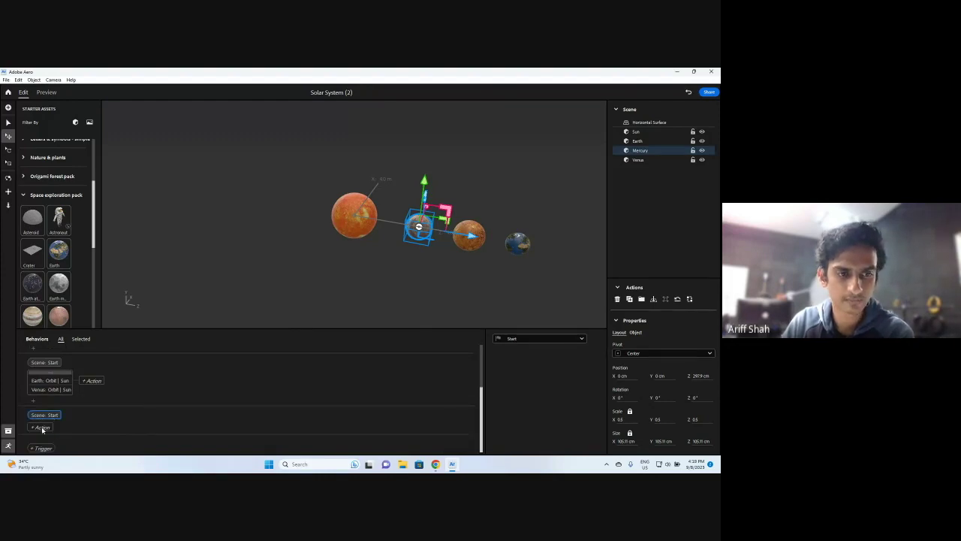
{"action": "left_click", "coordinate": [42, 427]}
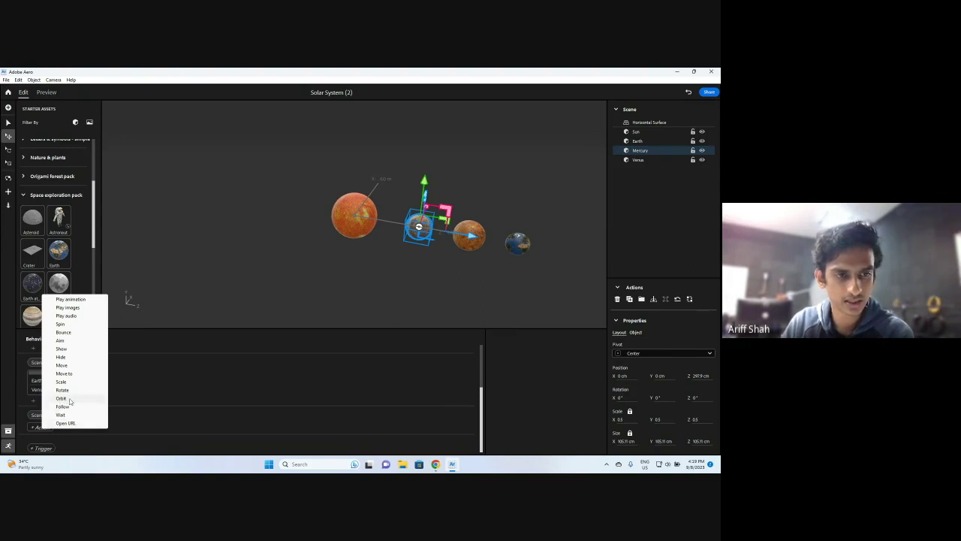
{"action": "left_click", "coordinate": [62, 398]}
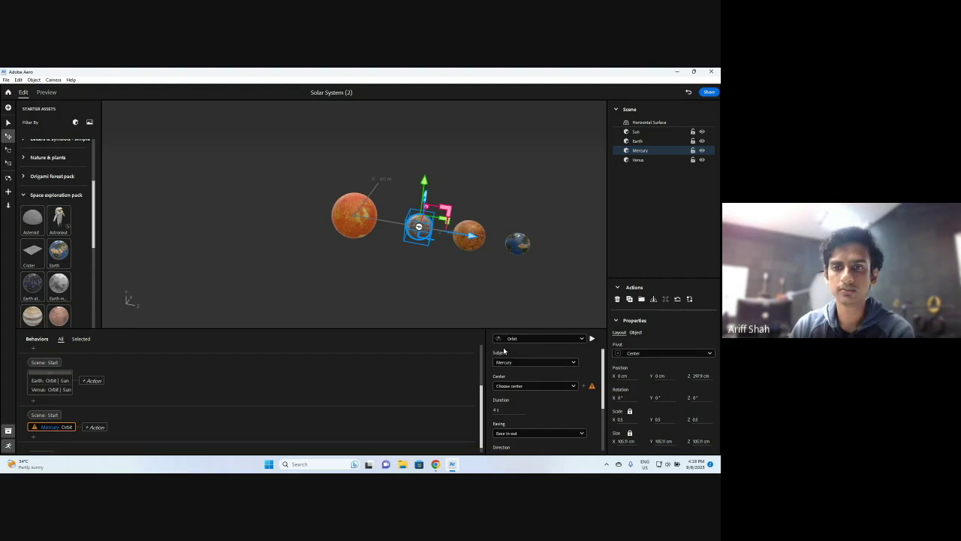
{"action": "left_click", "coordinate": [519, 386]}
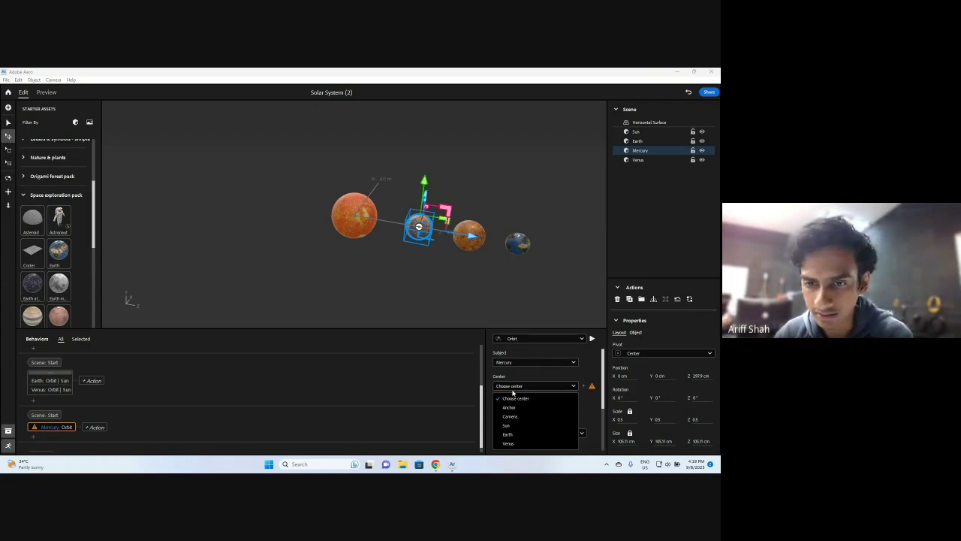
{"action": "left_click", "coordinate": [508, 425]}
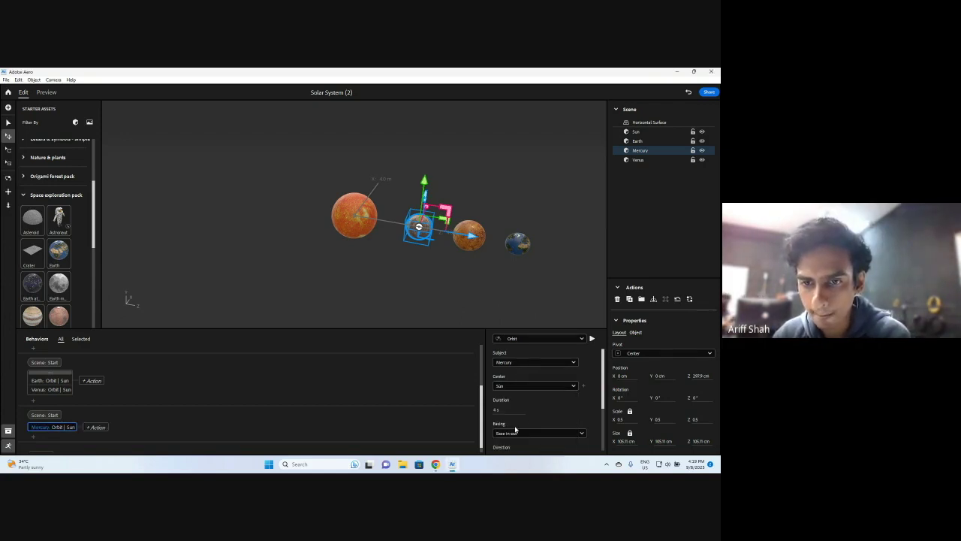
Step: Set Mercury's orbit to Linear easing, Clockwise direction, and infinite play
{"action": "scroll", "coordinate": [539, 398], "scroll_direction": "down", "scroll_amount": 1}
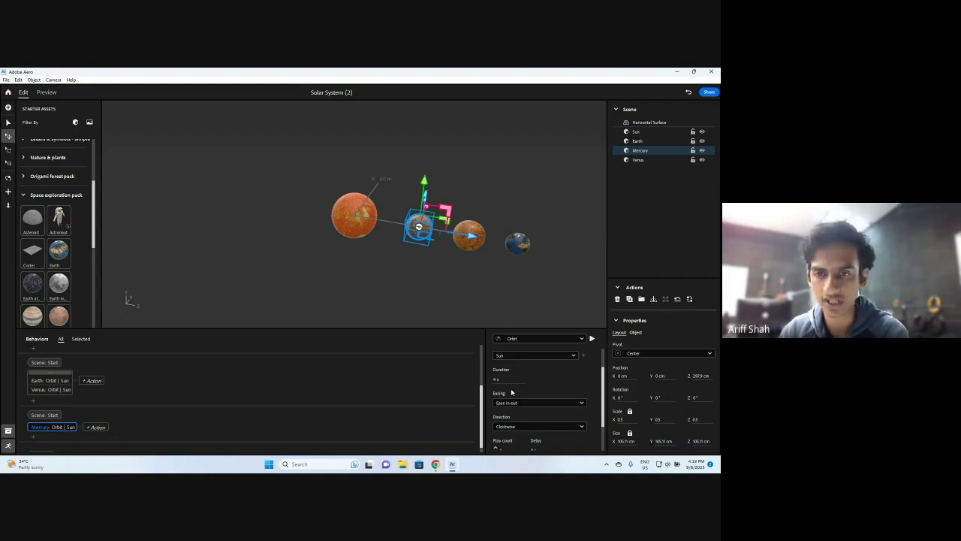
{"action": "scroll", "coordinate": [538, 382], "scroll_direction": "down", "scroll_amount": 1}
{"action": "left_click", "coordinate": [531, 373]}
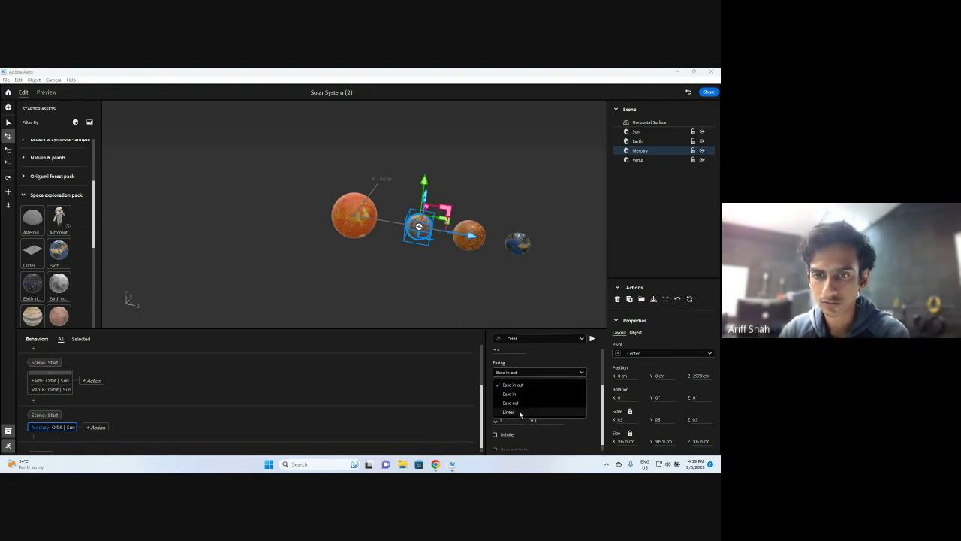
{"action": "left_click", "coordinate": [520, 412]}
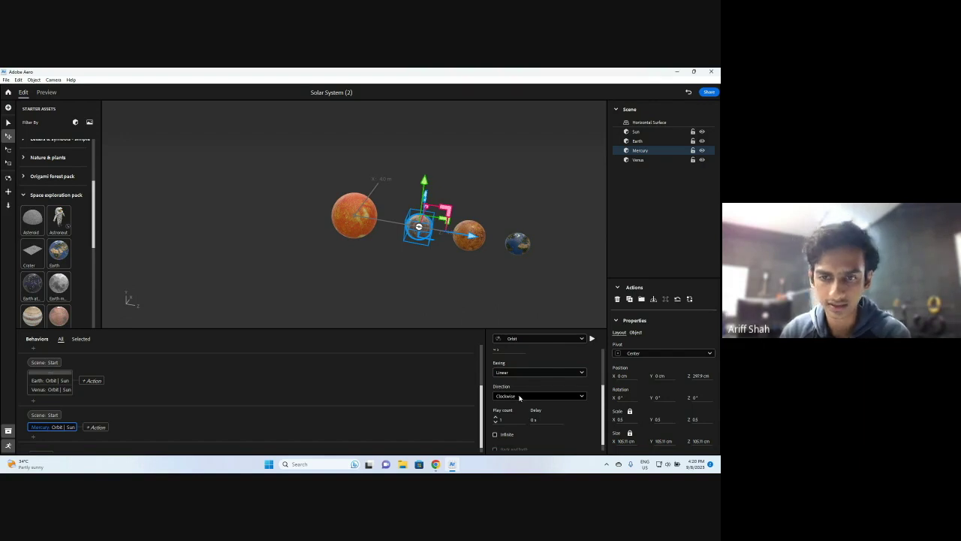
{"action": "left_click", "coordinate": [519, 397]}
{"action": "left_click", "coordinate": [519, 398]}
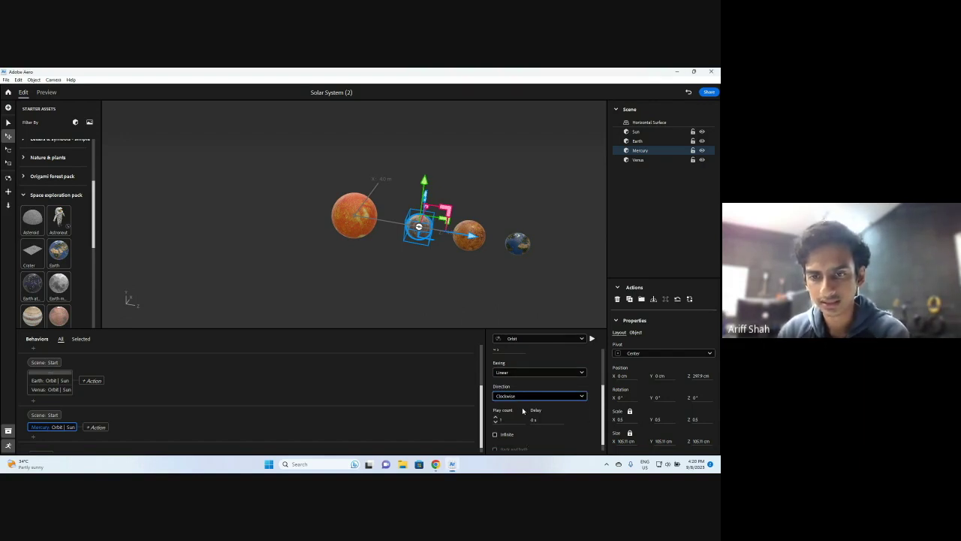
{"action": "scroll", "coordinate": [545, 420], "scroll_direction": "down", "scroll_amount": 1}
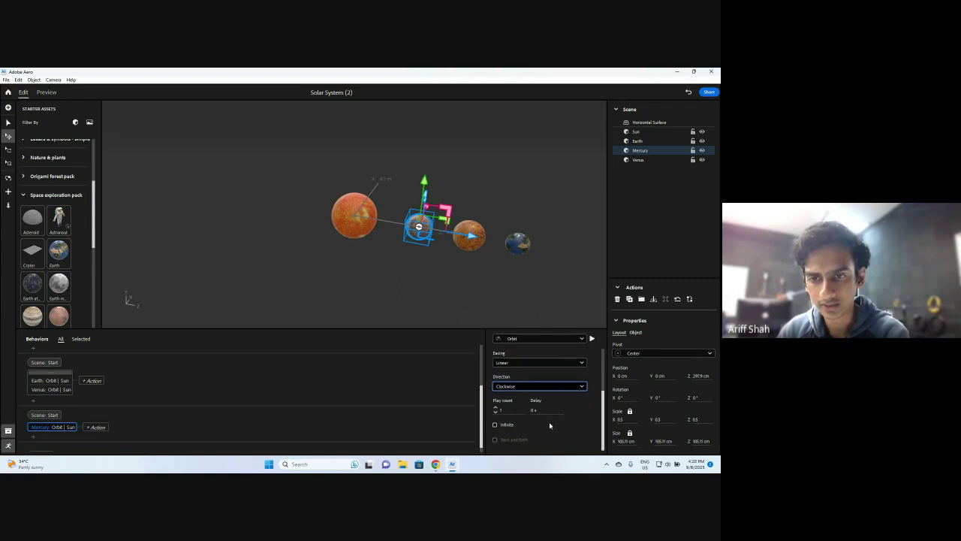
{"action": "left_click", "coordinate": [502, 426]}
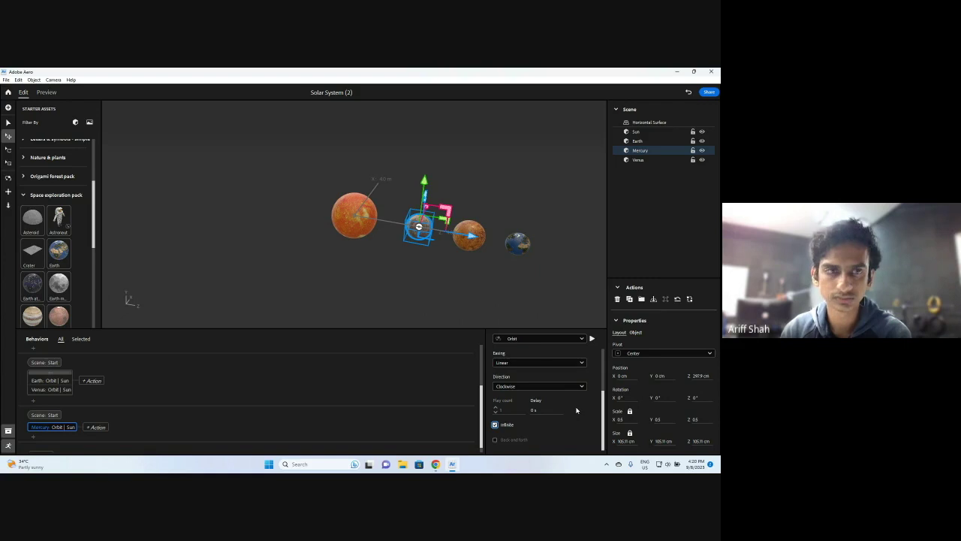
{"action": "left_click", "coordinate": [248, 428]}
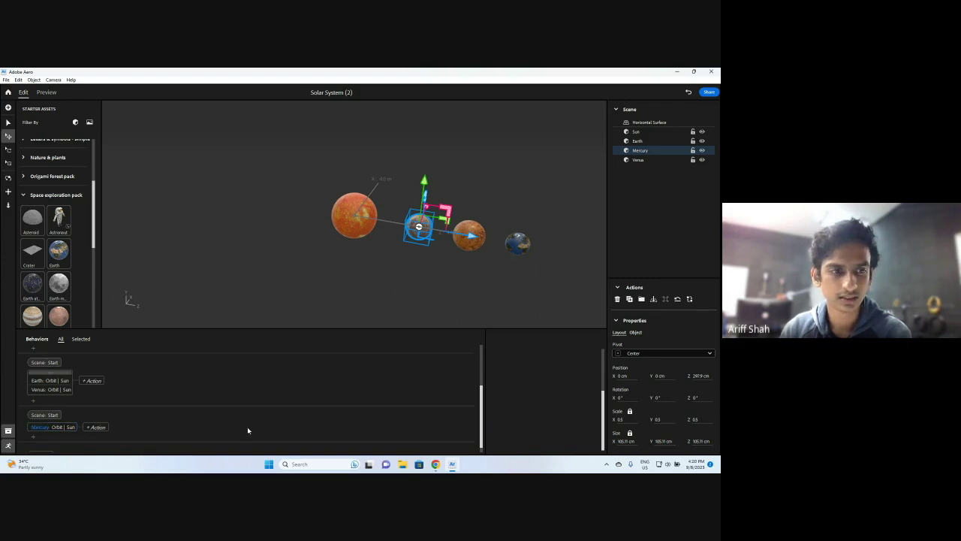
Step: Preview the three planets orbiting the Sun, return to editing, and leave no planet selected
{"action": "left_click", "coordinate": [46, 91]}
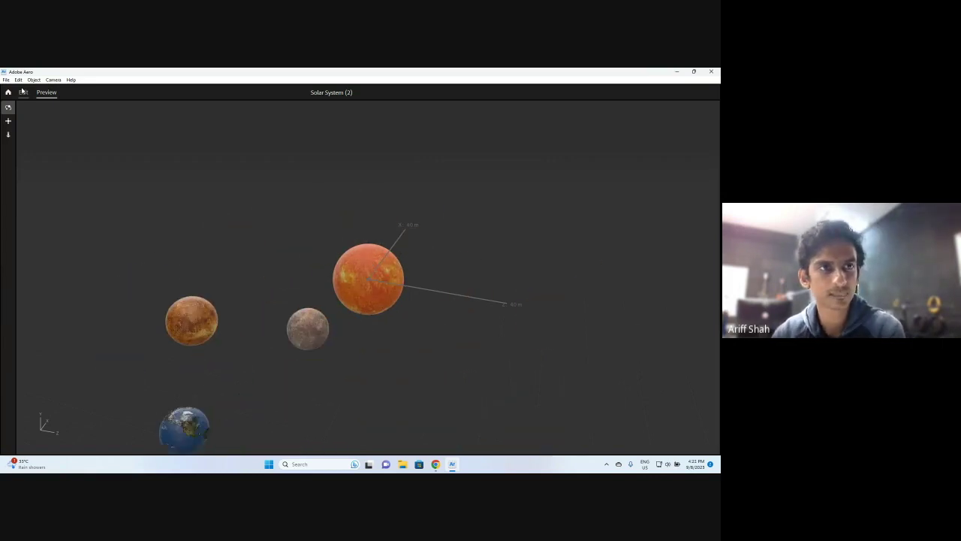
{"action": "left_click", "coordinate": [23, 92]}
{"action": "left_click", "coordinate": [274, 208]}
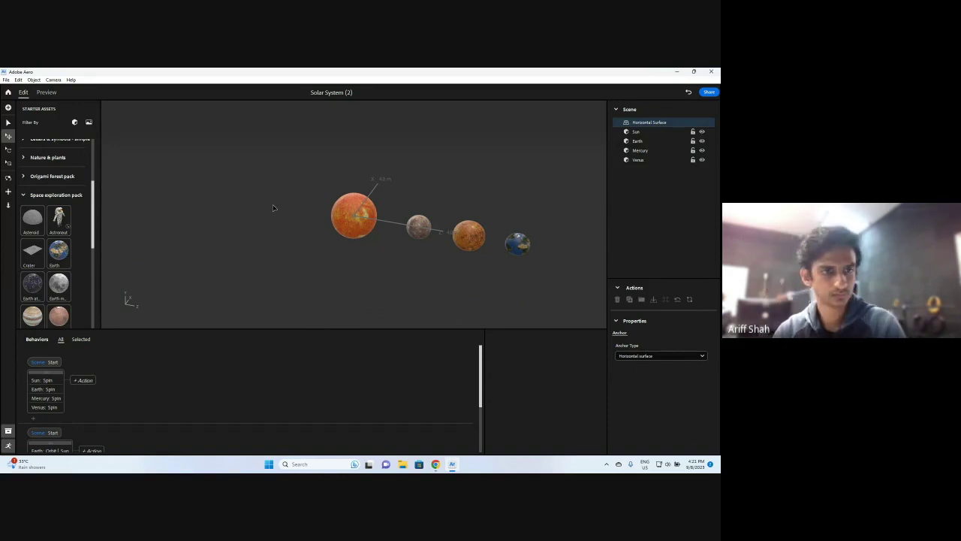
Step: Look through the starter assets in the Space exploration pack and the ornate letters and symbols
{"action": "scroll", "coordinate": [64, 270], "scroll_direction": "down", "scroll_amount": 5}
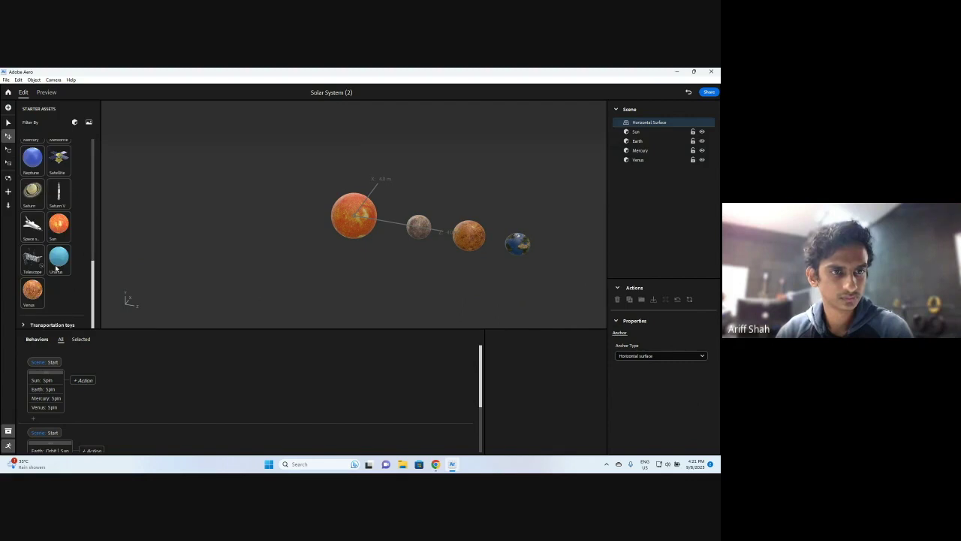
{"action": "scroll", "coordinate": [57, 271], "scroll_direction": "up", "scroll_amount": 5}
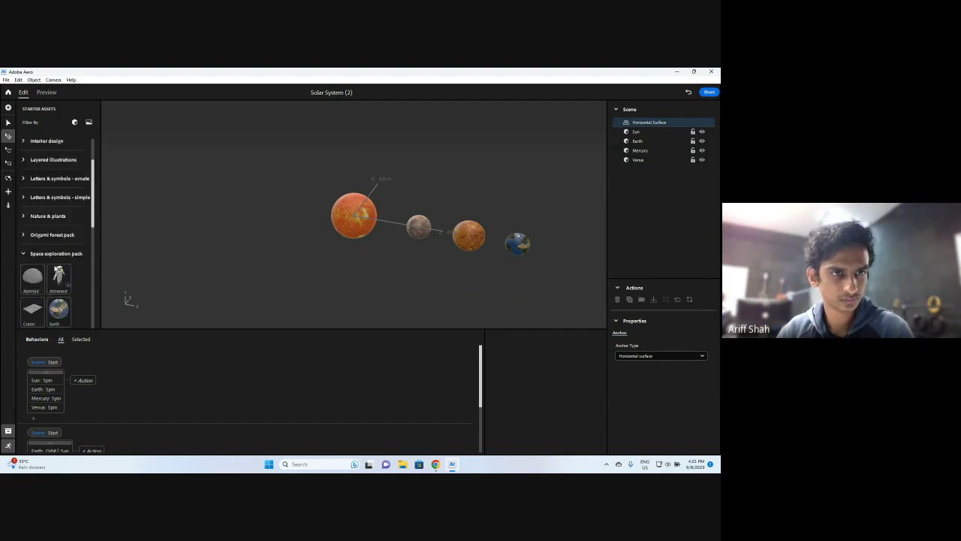
{"action": "scroll", "coordinate": [54, 271], "scroll_direction": "down", "scroll_amount": 3}
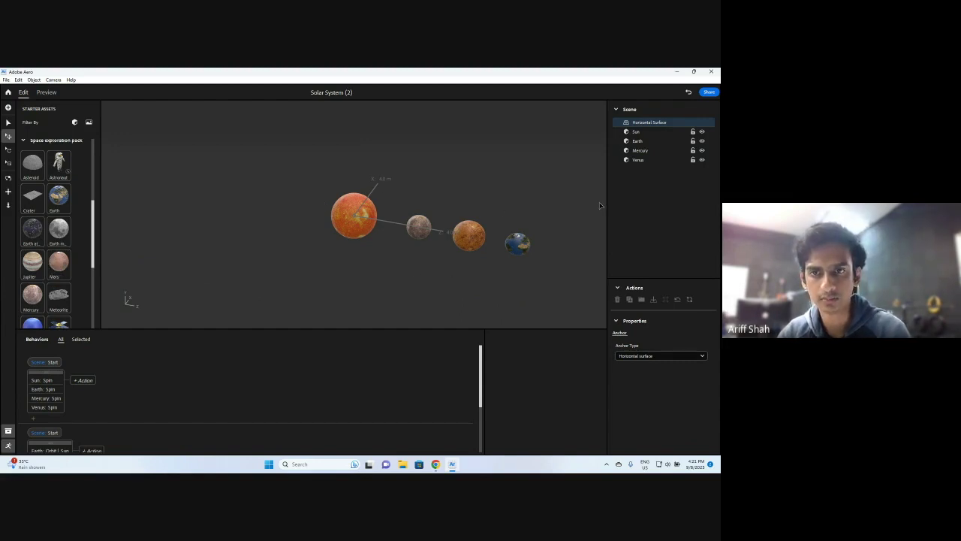
{"action": "scroll", "coordinate": [63, 267], "scroll_direction": "down", "scroll_amount": 3}
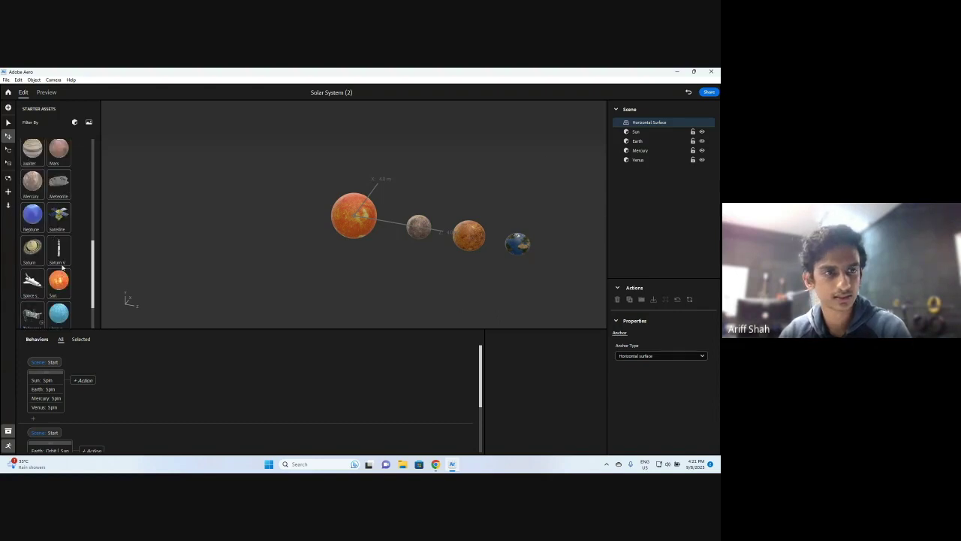
{"action": "scroll", "coordinate": [64, 267], "scroll_direction": "down", "scroll_amount": 2}
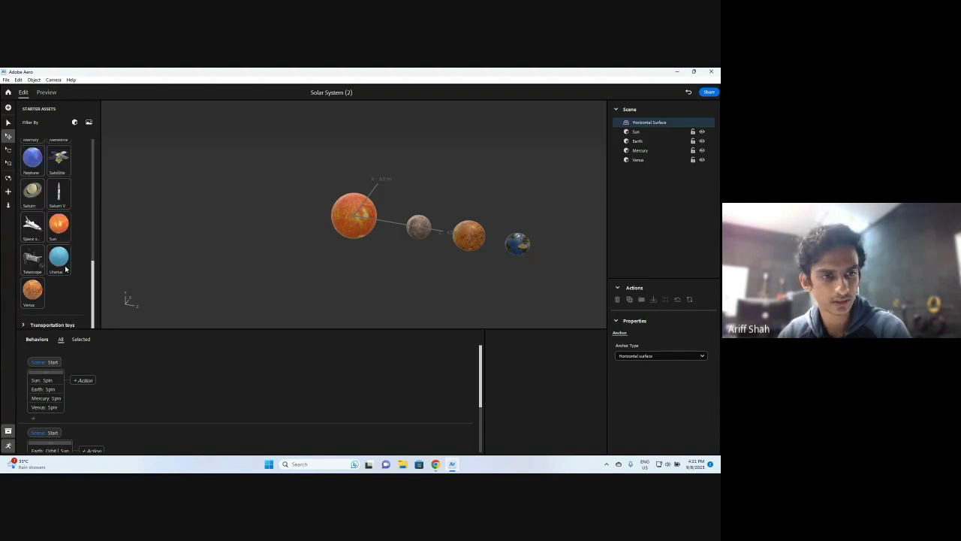
{"action": "scroll", "coordinate": [65, 268], "scroll_direction": "up", "scroll_amount": 4}
{"action": "scroll", "coordinate": [105, 415], "scroll_direction": "down", "scroll_amount": 2}
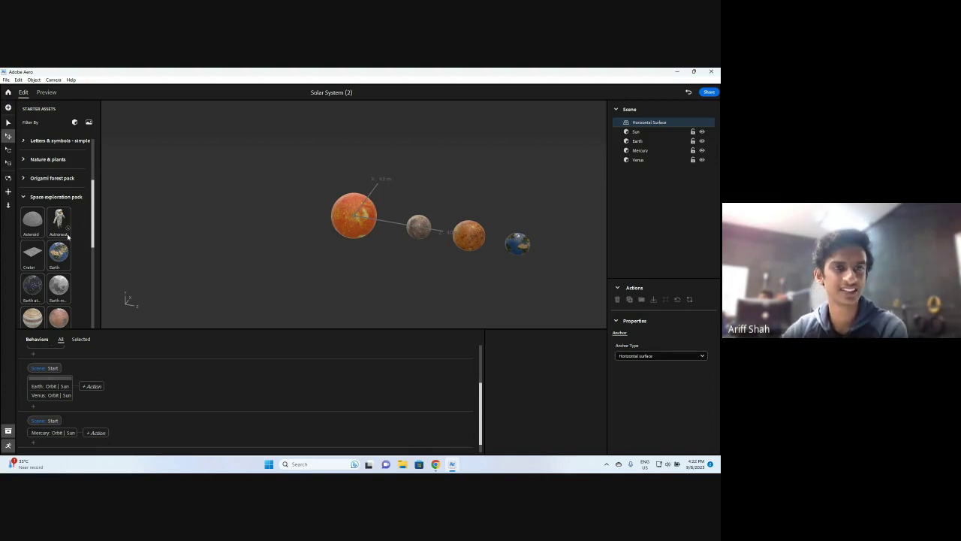
{"action": "scroll", "coordinate": [67, 238], "scroll_direction": "up", "scroll_amount": 5}
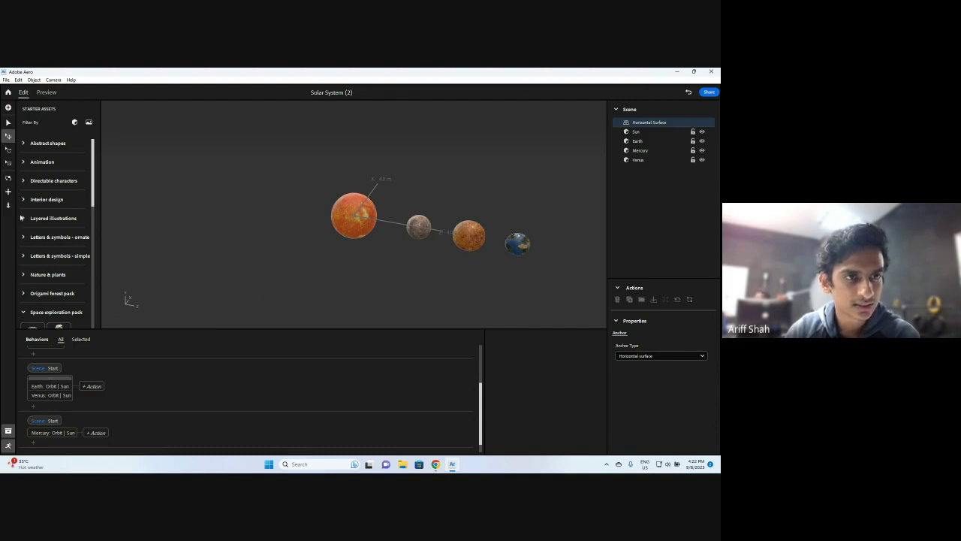
{"action": "left_click", "coordinate": [23, 237]}
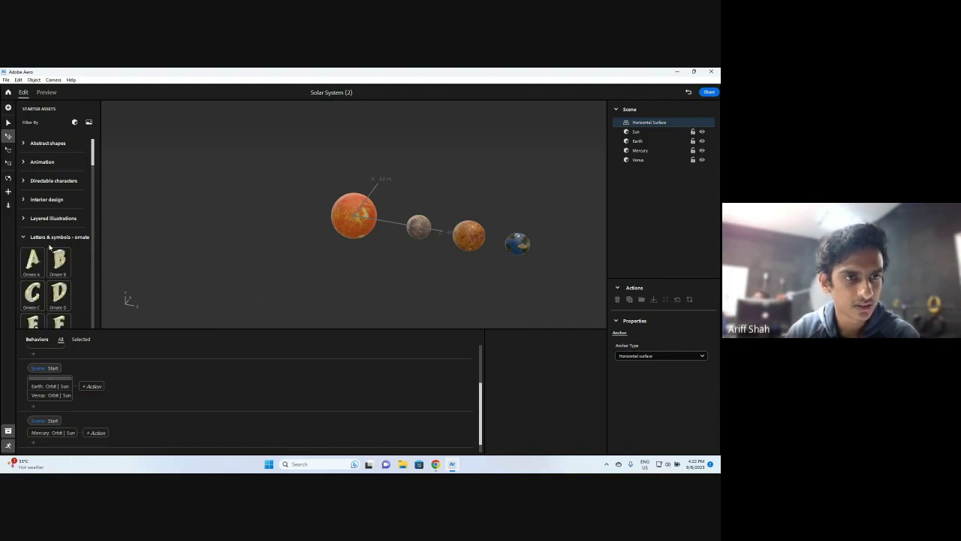
{"action": "scroll", "coordinate": [49, 245], "scroll_direction": "down", "scroll_amount": 1}
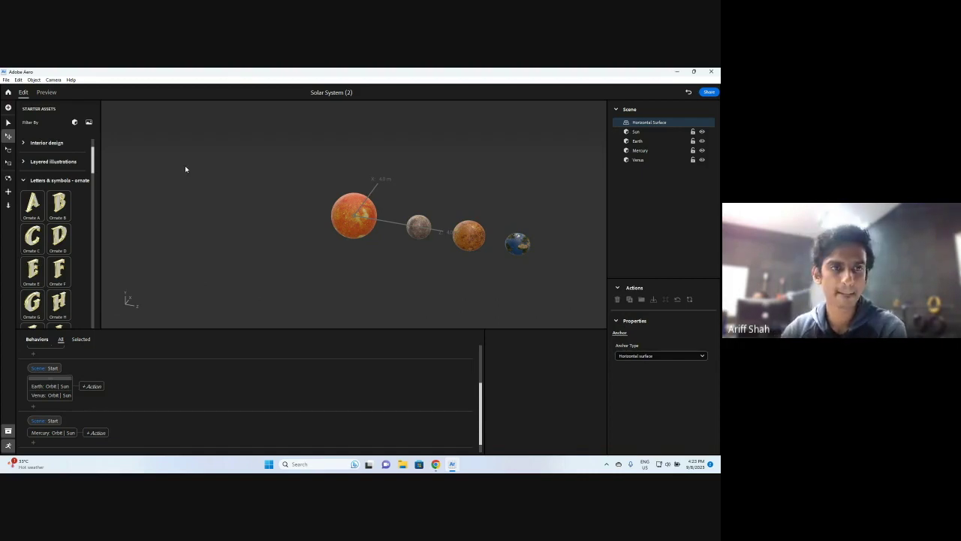
Step: Switch to Word and write SUN in a blank document
{"action": "left_click", "coordinate": [305, 465]}
{"action": "type", "text": "word"}
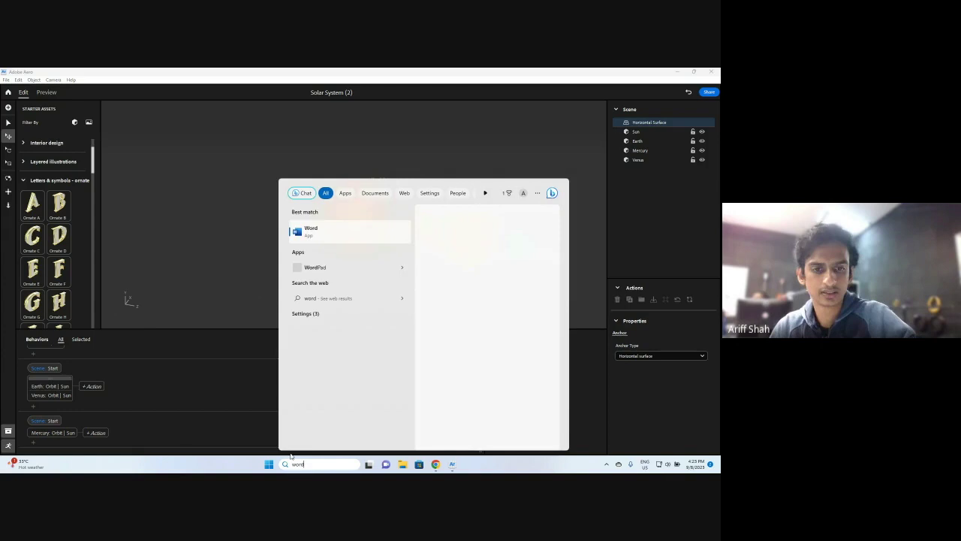
{"action": "left_click", "coordinate": [316, 232]}
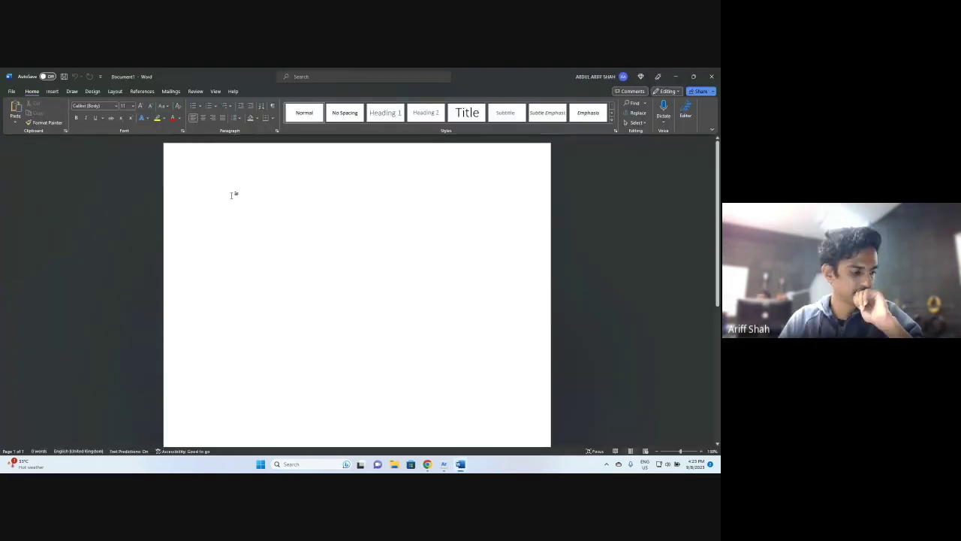
{"action": "type", "text": "sUN"}
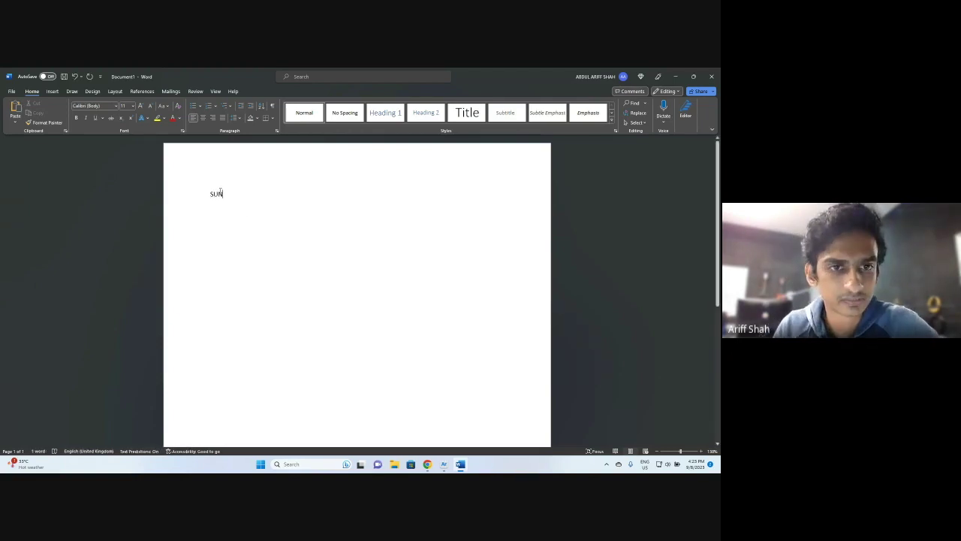
Step: Insert a simple text box in the document and replace its placeholder text with SUN
{"action": "left_click_drag", "start_coordinate": [234, 197], "coordinate": [199, 193]}
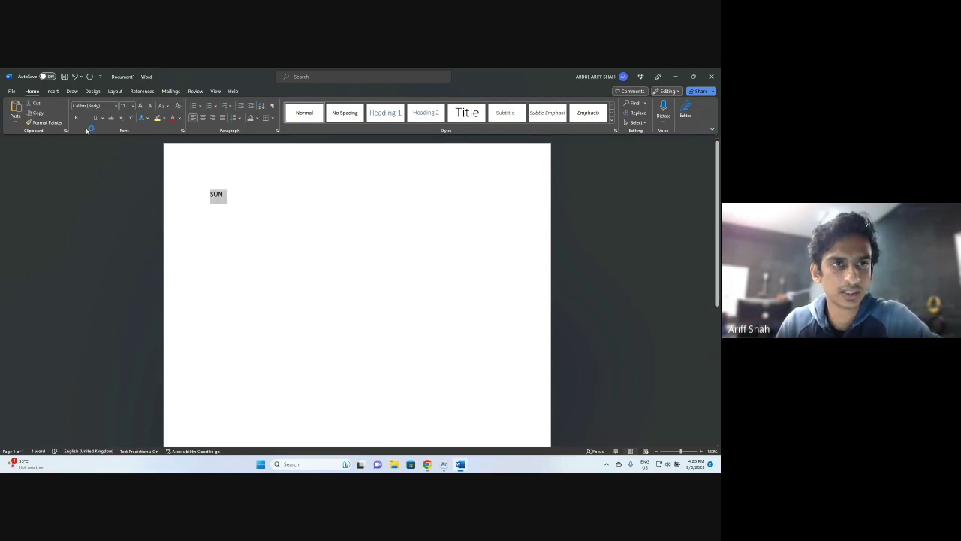
{"action": "left_click", "coordinate": [52, 91]}
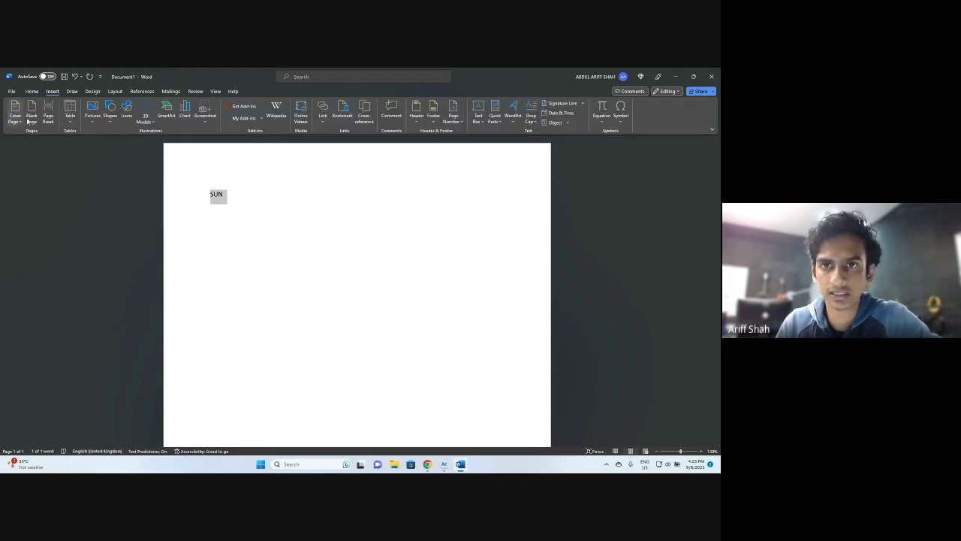
{"action": "left_click", "coordinate": [479, 113]}
{"action": "left_click", "coordinate": [492, 161]}
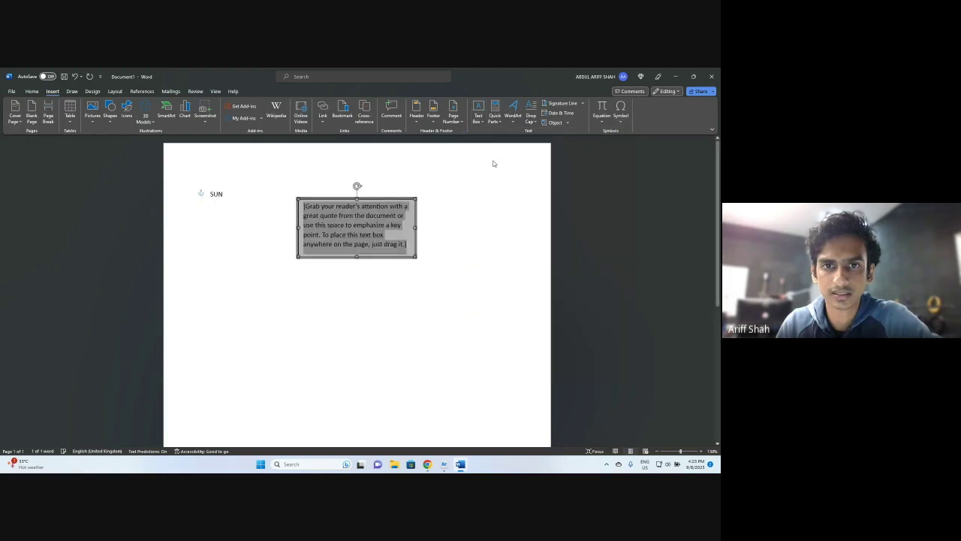
{"action": "left_click", "coordinate": [349, 232]}
{"action": "type", "text": "SUN"}
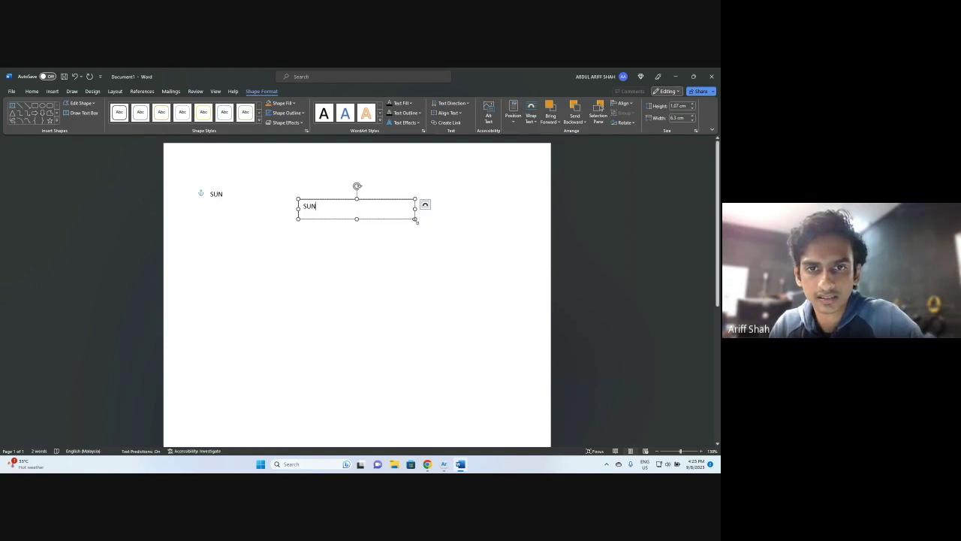
Step: Shrink the text box closely around SUN, to about 1.3 cm wide and 0.75 cm high
{"action": "left_click_drag", "start_coordinate": [416, 219], "coordinate": [323, 215]}
{"action": "left_click", "coordinate": [356, 219]}
{"action": "left_click", "coordinate": [326, 215]}
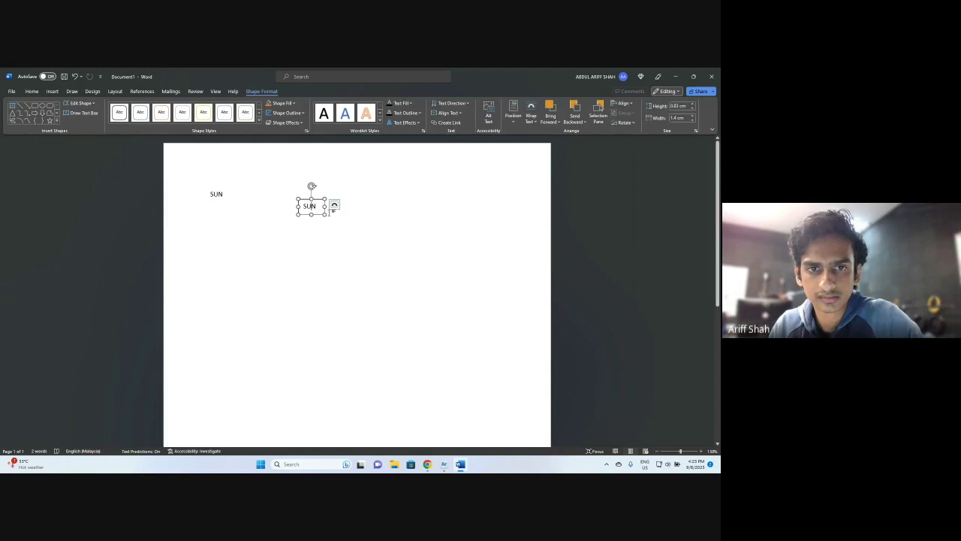
{"action": "left_click", "coordinate": [356, 213]}
{"action": "left_click", "coordinate": [319, 208]}
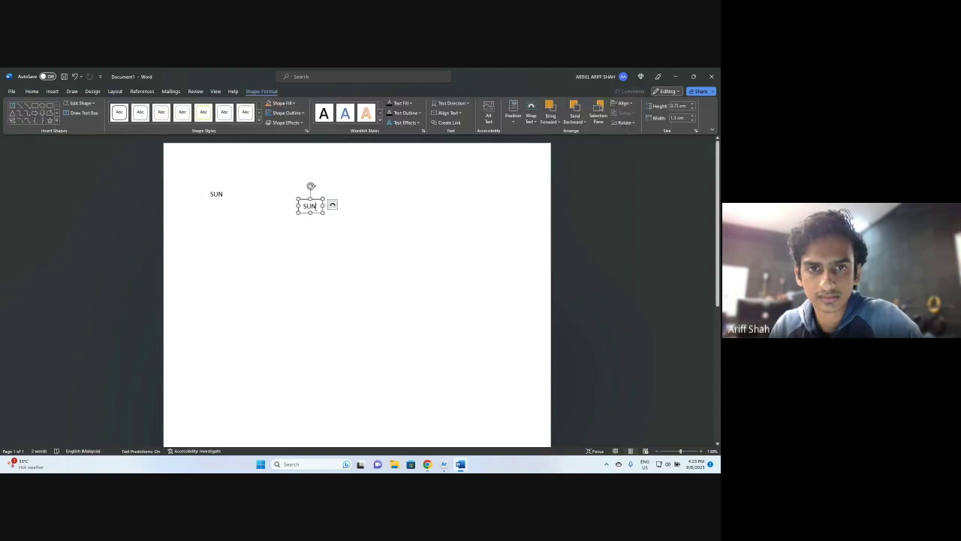
{"action": "left_click", "coordinate": [330, 203]}
{"action": "left_click", "coordinate": [296, 233]}
{"action": "left_click", "coordinate": [309, 207]}
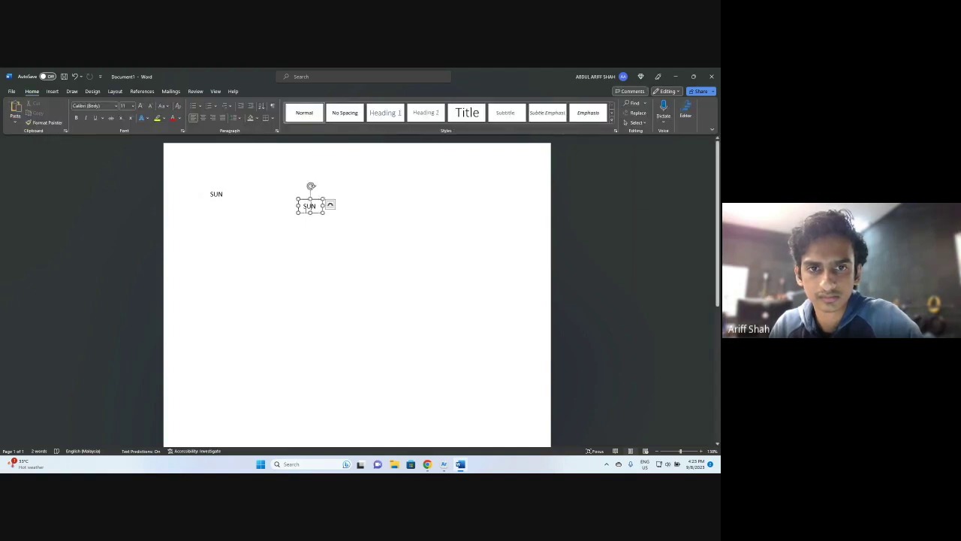
{"action": "right_click", "coordinate": [305, 212]}
{"action": "key", "text": "Escape"}
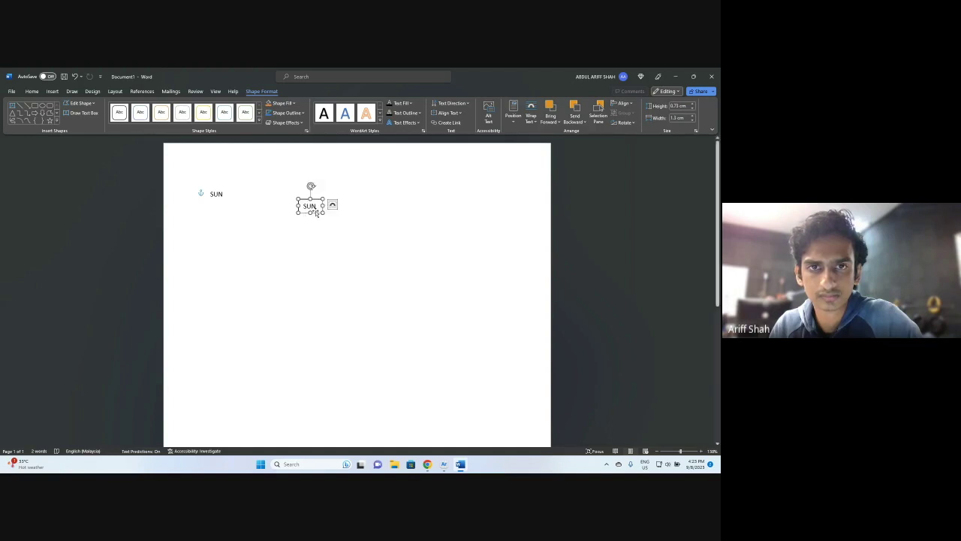
{"action": "left_click", "coordinate": [379, 121]}
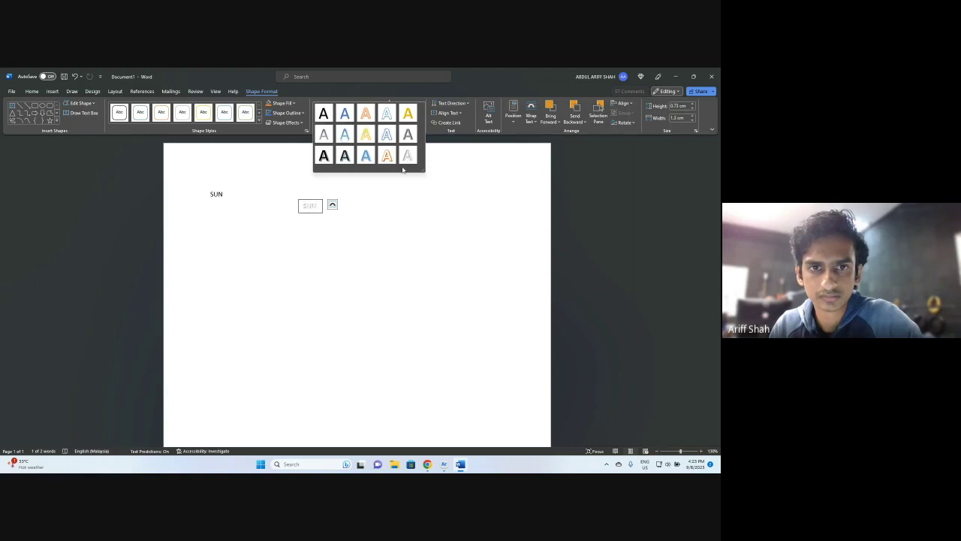
{"action": "key", "text": "Escape"}
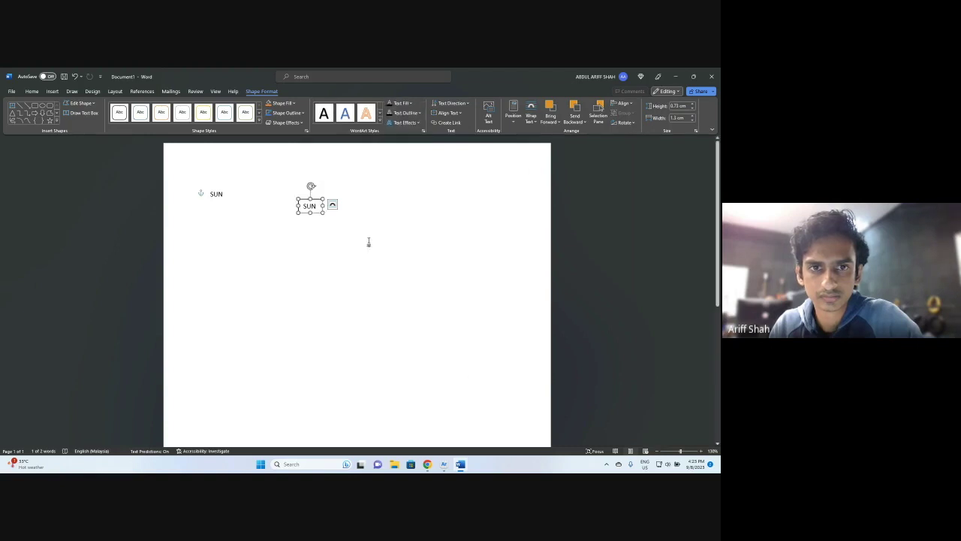
Step: Fill the SUN text box with the black theme color
{"action": "left_click", "coordinate": [282, 103]}
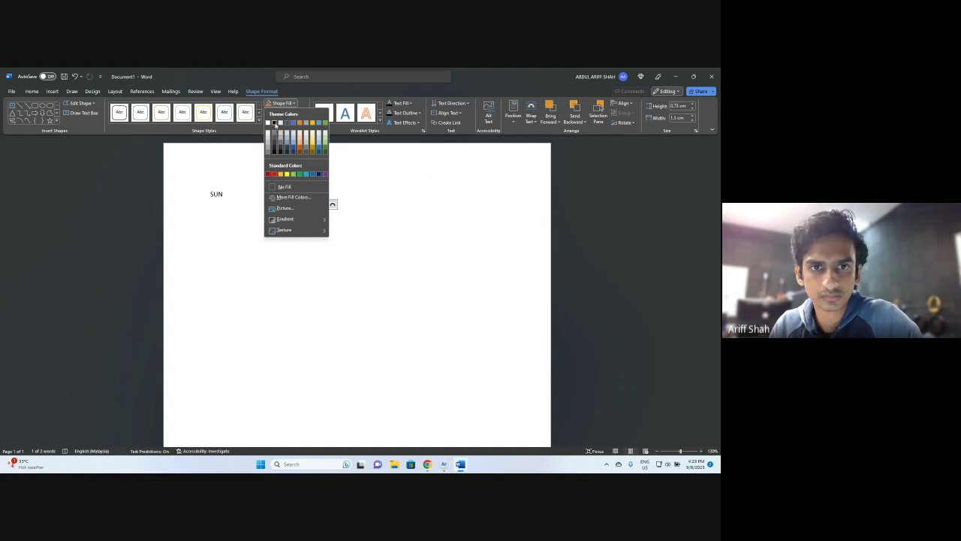
{"action": "left_click", "coordinate": [274, 122]}
{"action": "left_click", "coordinate": [396, 178]}
{"action": "left_click", "coordinate": [308, 209]}
Step: Set the text in the black text box to size 48 and resize the box closely around the word
{"action": "left_click", "coordinate": [25, 91]}
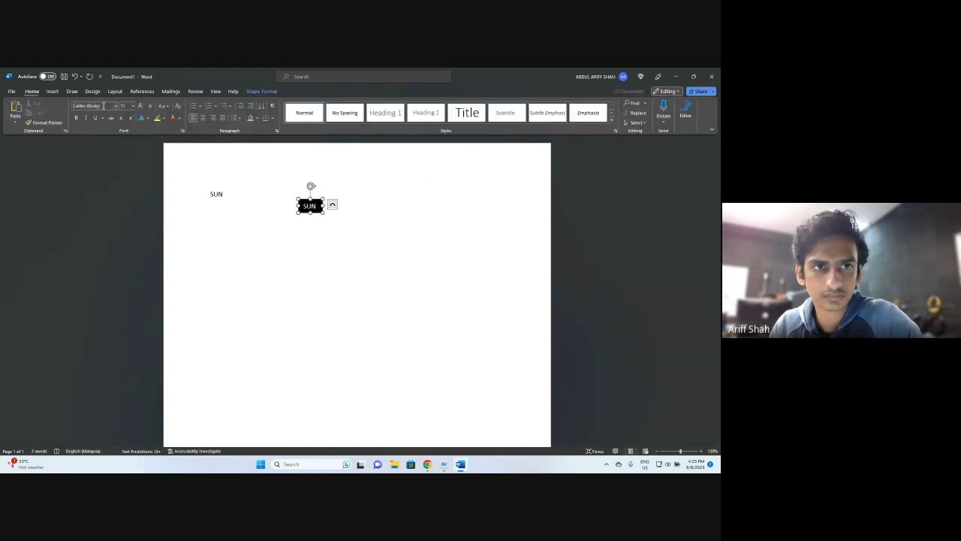
{"action": "left_click_drag", "start_coordinate": [323, 213], "coordinate": [444, 268]}
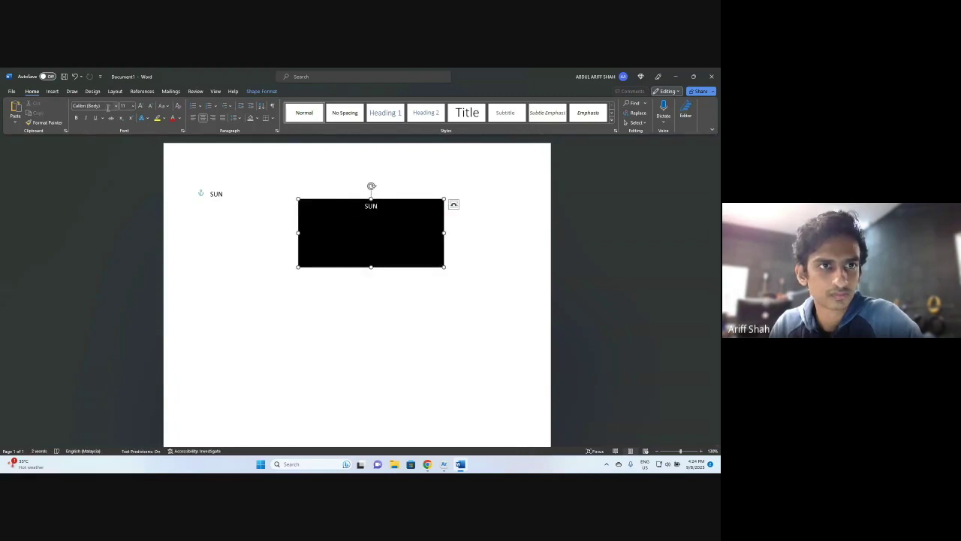
{"action": "left_click", "coordinate": [132, 106]}
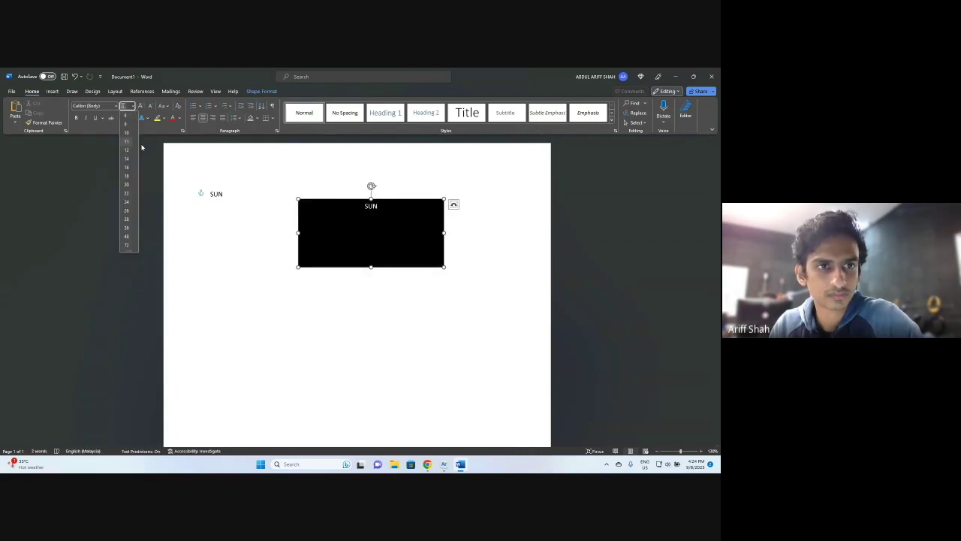
{"action": "left_click", "coordinate": [126, 235]}
{"action": "double_click", "coordinate": [357, 206]}
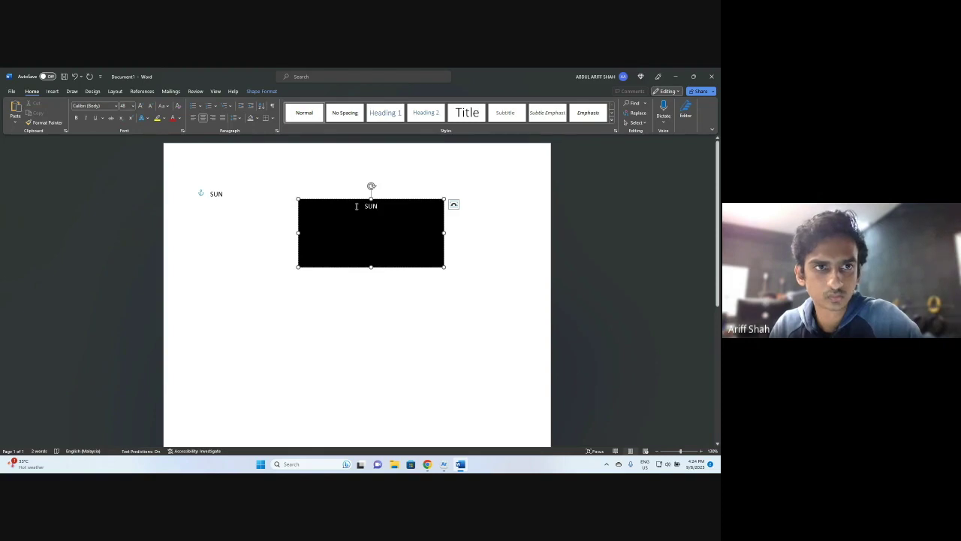
{"action": "left_click", "coordinate": [132, 106]}
{"action": "left_click", "coordinate": [126, 236]}
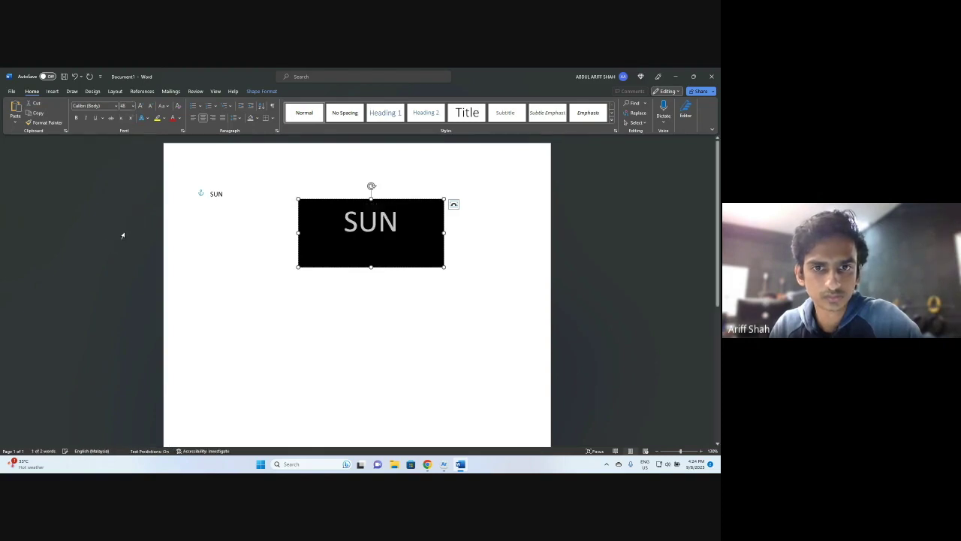
{"action": "left_click_drag", "start_coordinate": [445, 263], "coordinate": [379, 243]}
{"action": "left_click", "coordinate": [461, 227]}
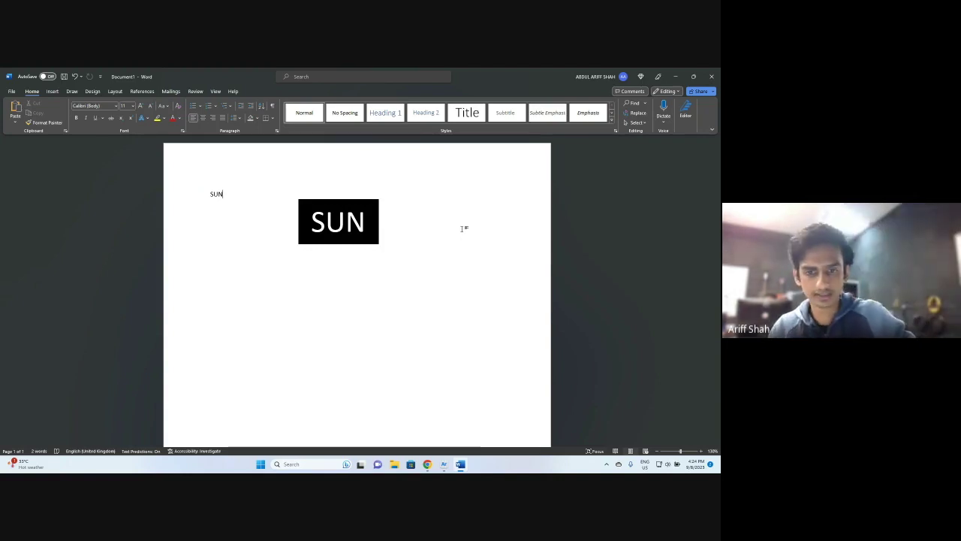
{"action": "left_click", "coordinate": [444, 464]}
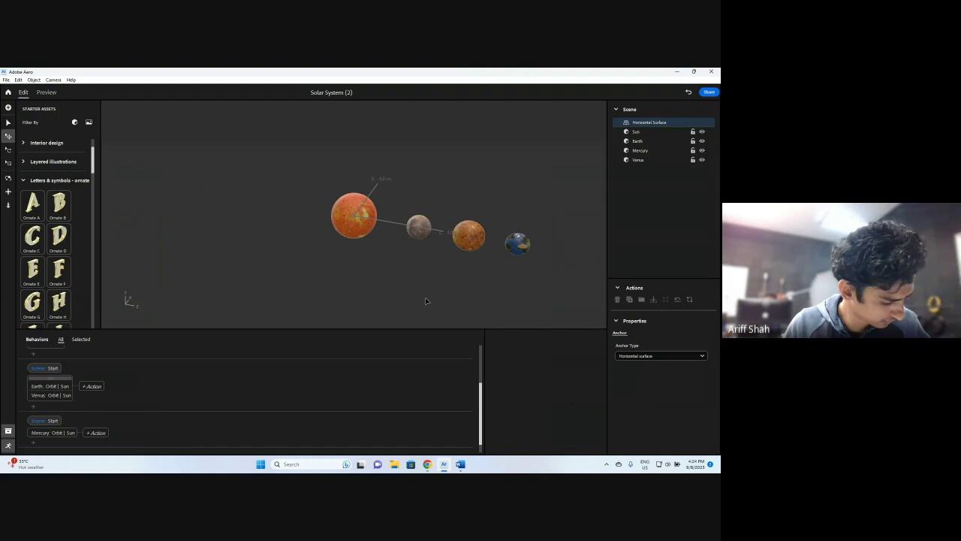
{"action": "left_click", "coordinate": [418, 226]}
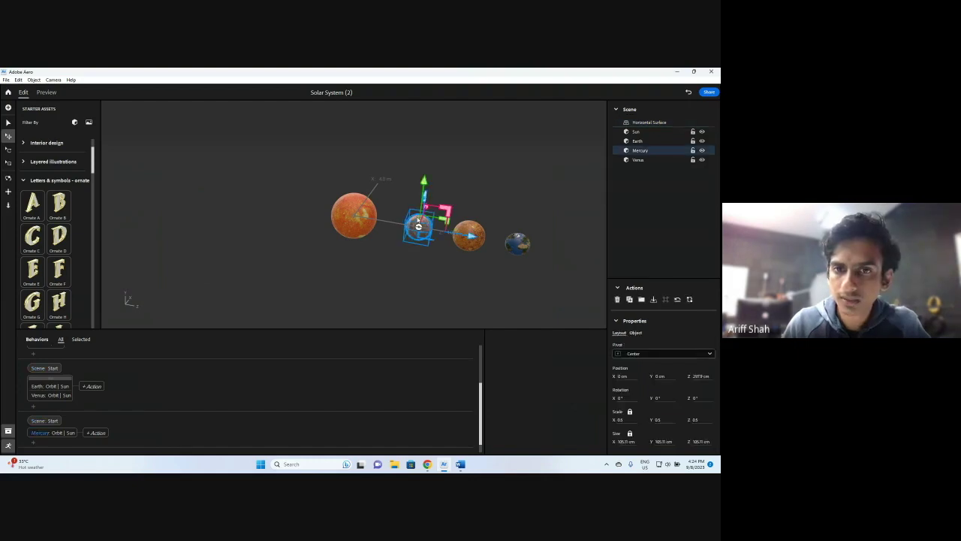
{"action": "left_click", "coordinate": [429, 307]}
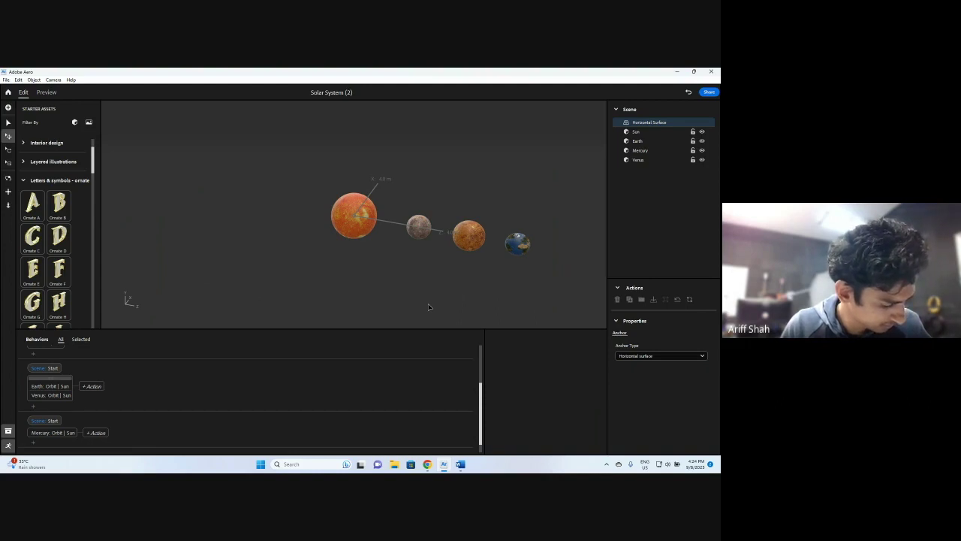
{"action": "left_click", "coordinate": [428, 225]}
{"action": "scroll", "coordinate": [217, 398], "scroll_direction": "down", "scroll_amount": 1}
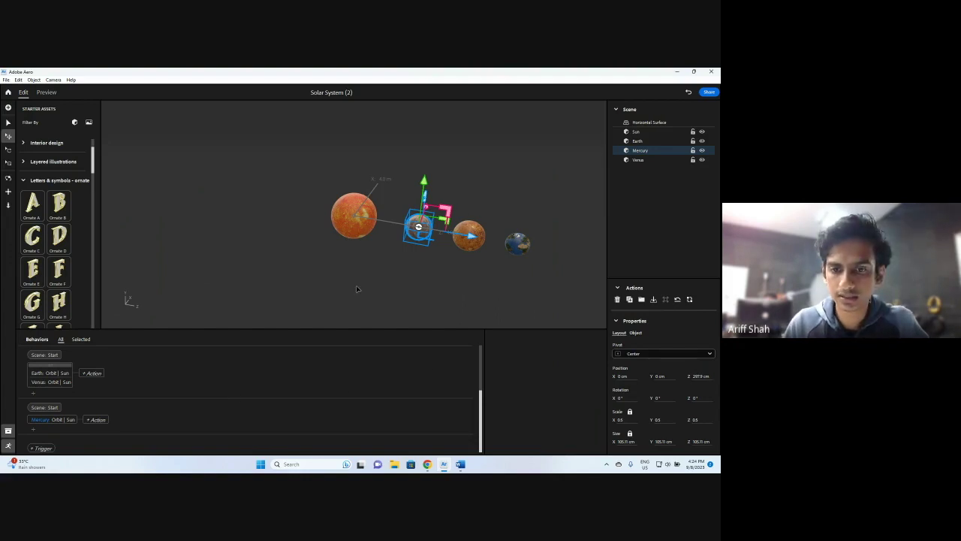
{"action": "mouse_move", "coordinate": [427, 464]}
{"action": "mouse_move", "coordinate": [394, 442]}
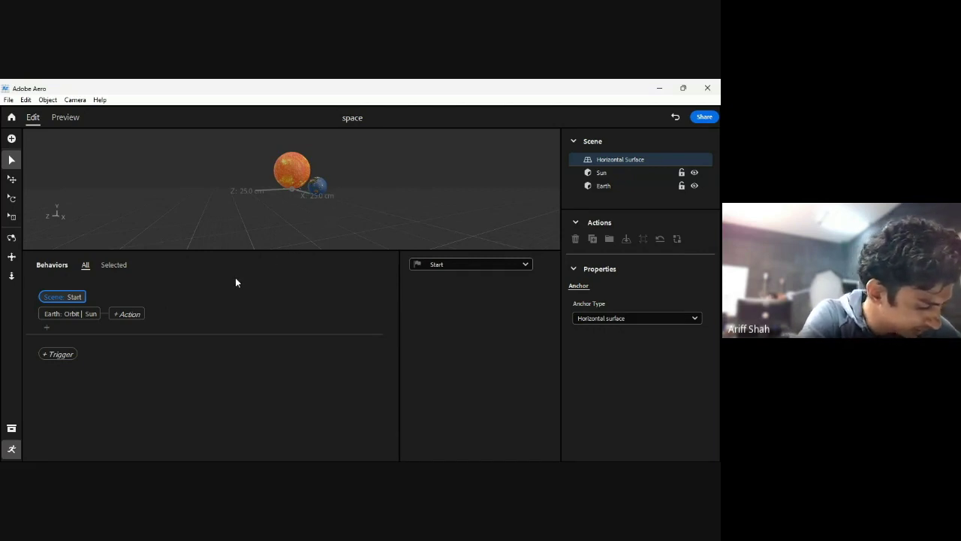
Step: Review the settings of Earth's Orbit action around the Sun and preview the space scene
{"action": "left_click", "coordinate": [93, 315]}
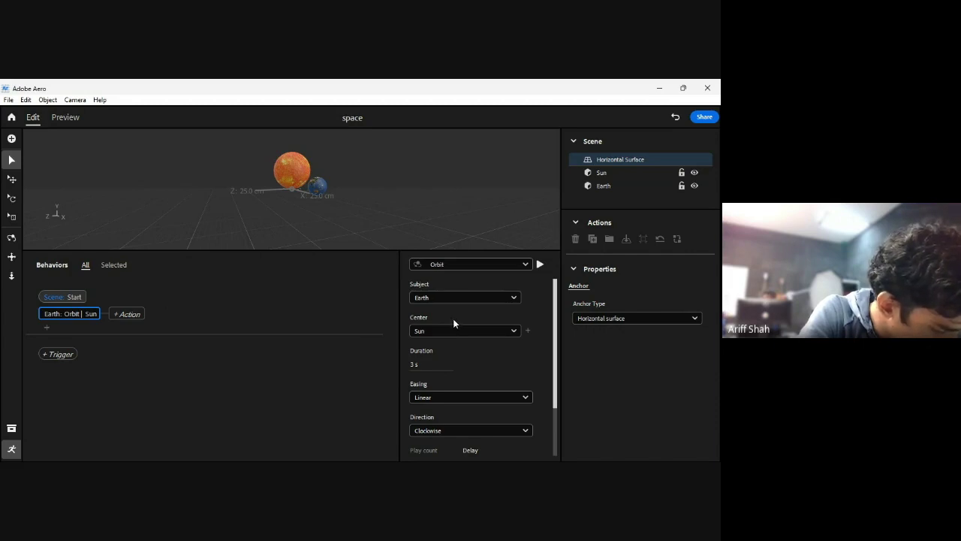
{"action": "scroll", "coordinate": [455, 323], "scroll_direction": "down", "scroll_amount": 2}
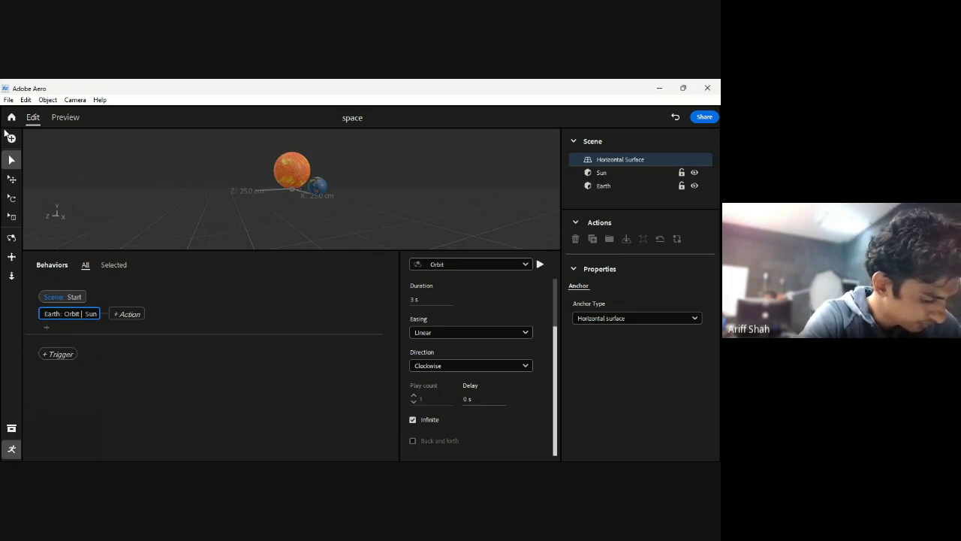
{"action": "left_click", "coordinate": [63, 118]}
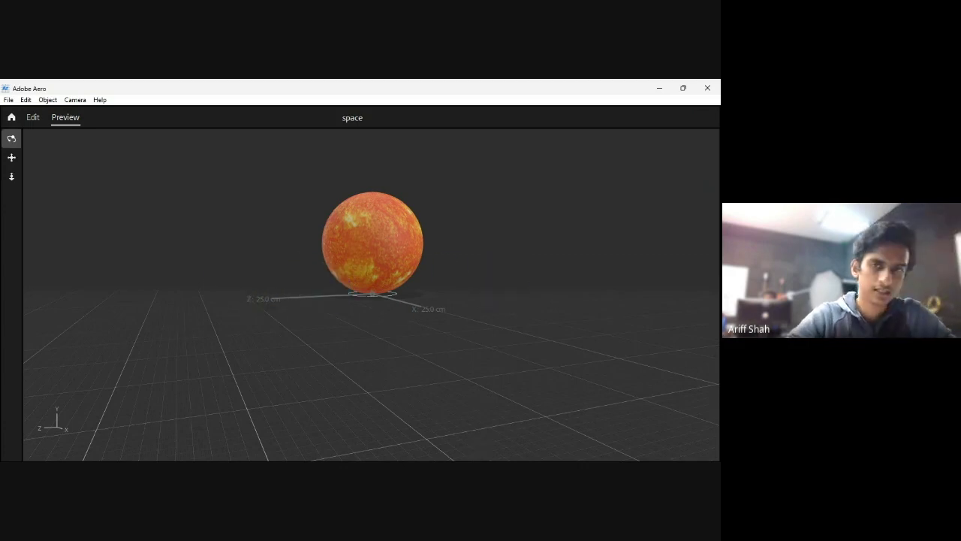
{"action": "key", "text": "Escape"}
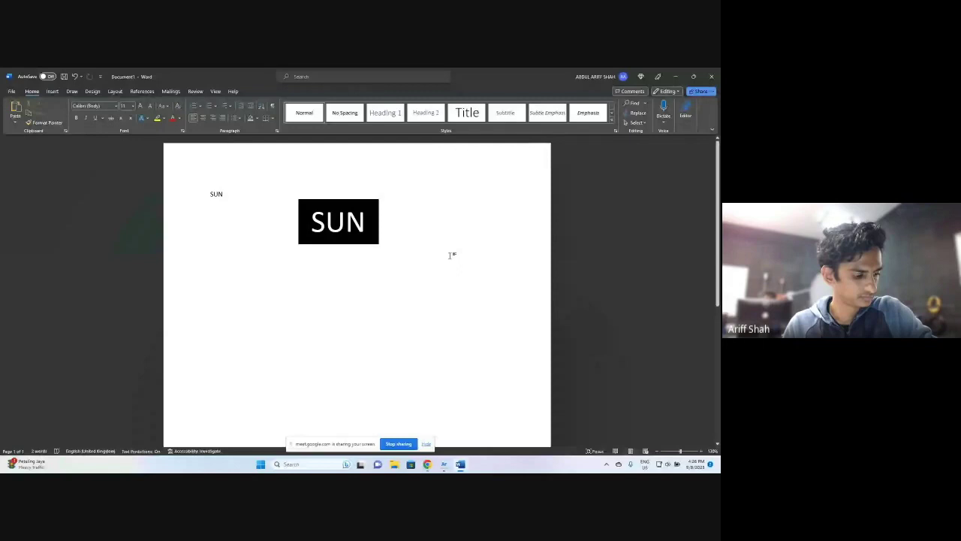
Step: Delete the plain SUN text beside the black text box
{"action": "left_click", "coordinate": [299, 239]}
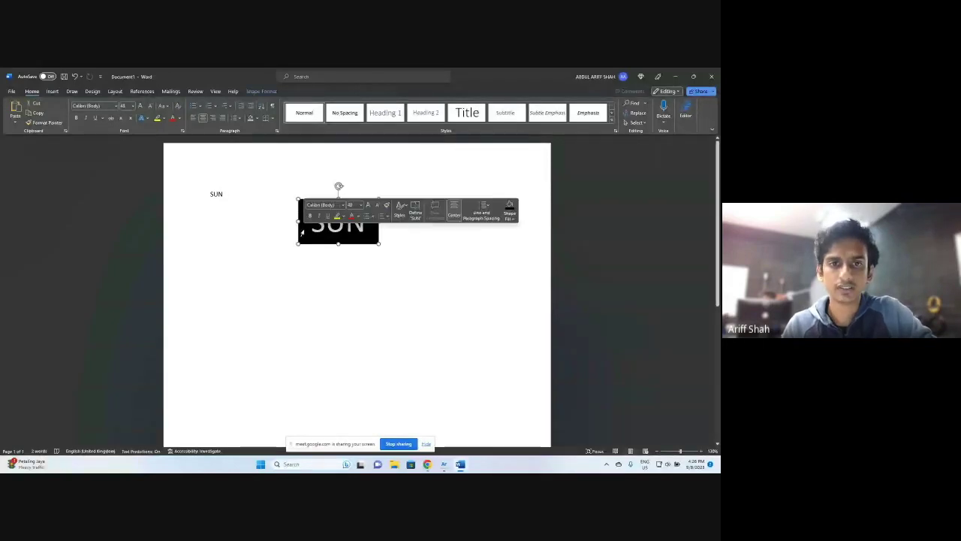
{"action": "left_click", "coordinate": [395, 293]}
{"action": "left_click", "coordinate": [302, 217]}
{"action": "left_click", "coordinate": [410, 307]}
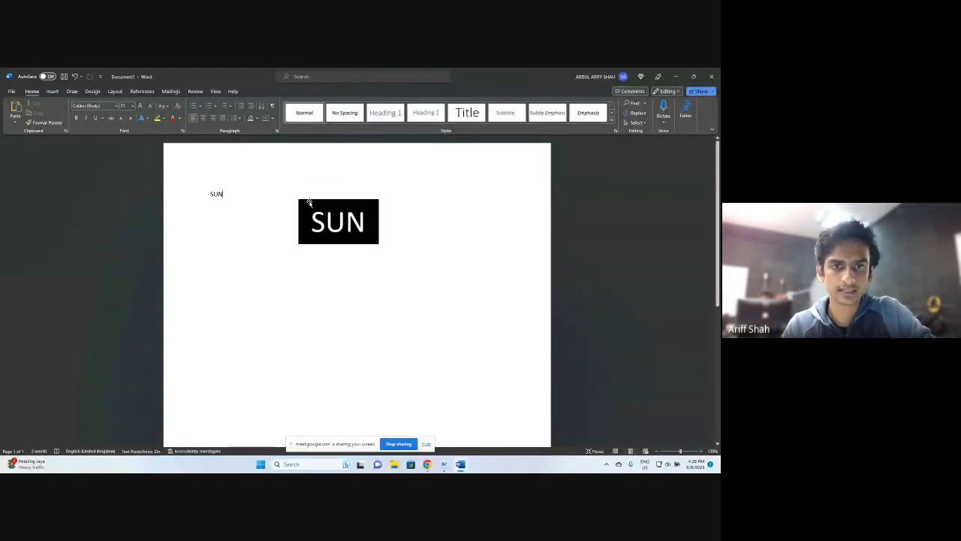
{"action": "left_click", "coordinate": [308, 202]}
{"action": "left_click", "coordinate": [223, 198]}
{"action": "double_click", "coordinate": [218, 195]}
{"action": "key", "text": "BackSpace"}
Step: Save the black SUN text box as a PNG picture named "sun text" in the Downloads folder
{"action": "left_click", "coordinate": [327, 219]}
{"action": "left_click", "coordinate": [310, 199]}
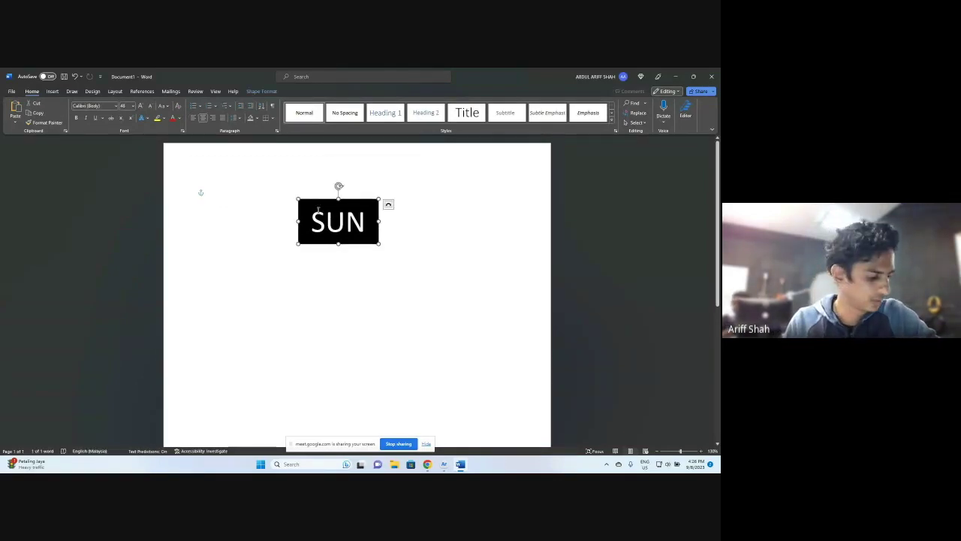
{"action": "left_click", "coordinate": [384, 298]}
{"action": "left_click", "coordinate": [298, 205]}
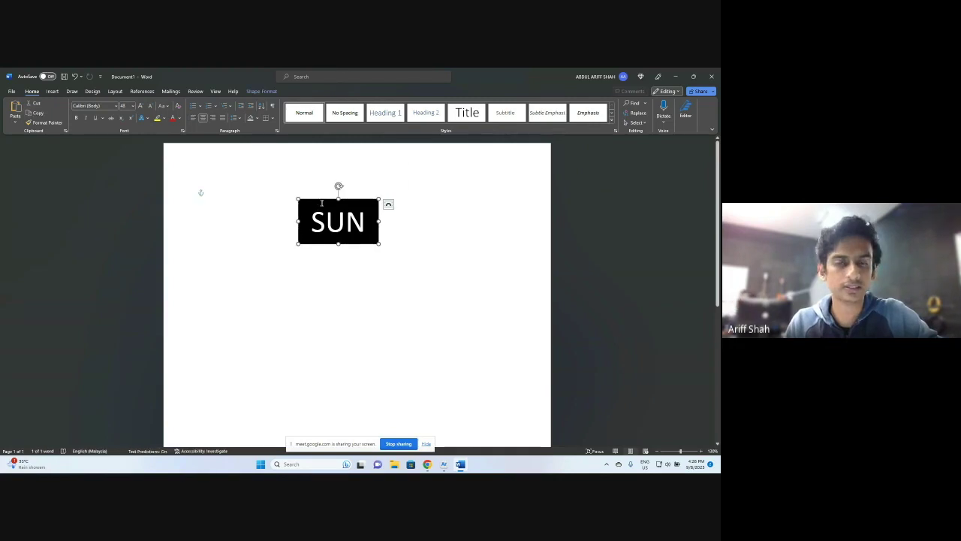
{"action": "right_click", "coordinate": [308, 199]}
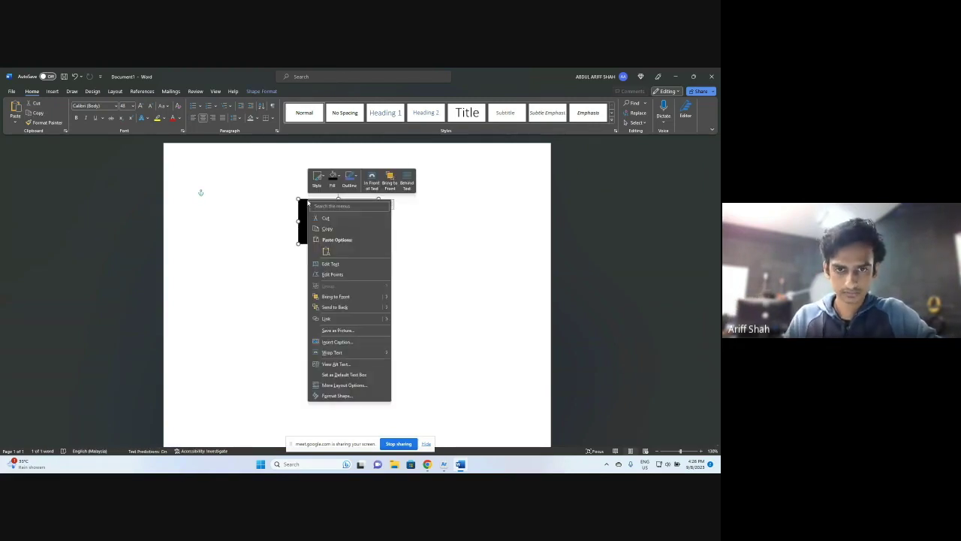
{"action": "left_click", "coordinate": [332, 331]}
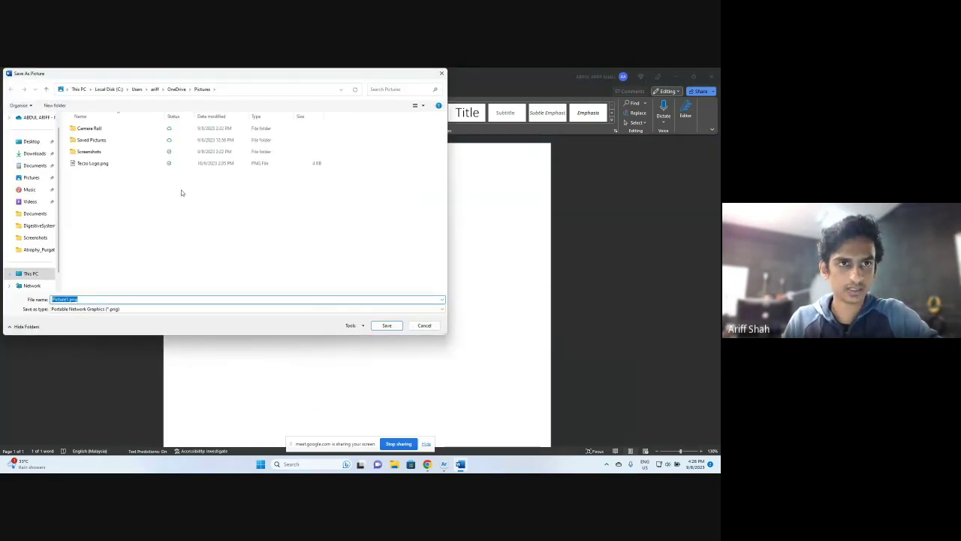
{"action": "left_click", "coordinate": [34, 154]}
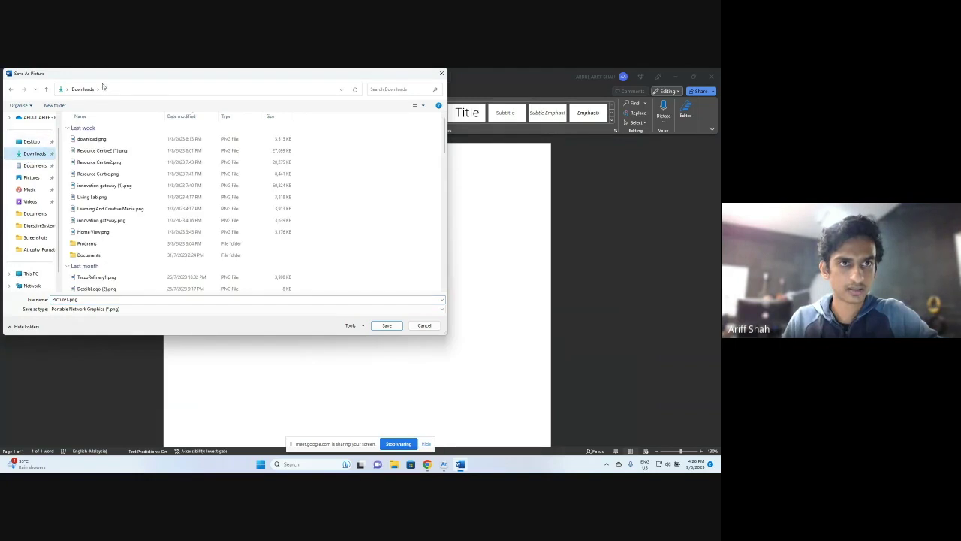
{"action": "type", "text": "Sin text"}
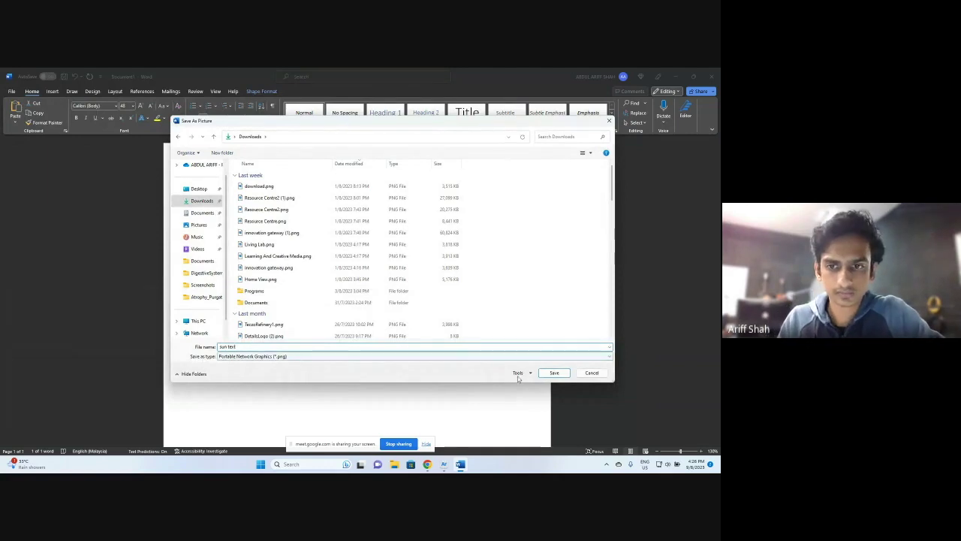
{"action": "left_click", "coordinate": [553, 373]}
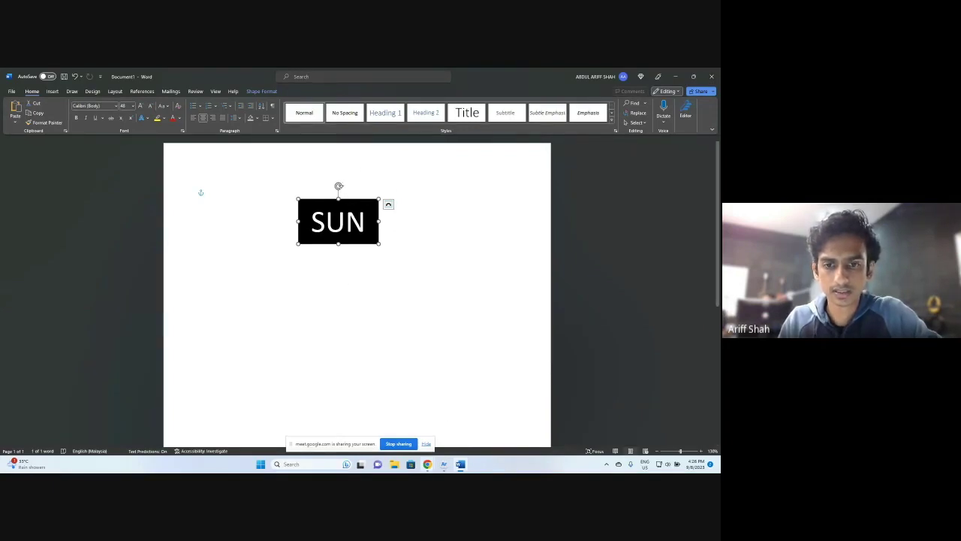
Step: Switch to Adobe Aero and import sun text.png from the Downloads folder into the Solar System (2) scene
{"action": "mouse_move", "coordinate": [443, 465]}
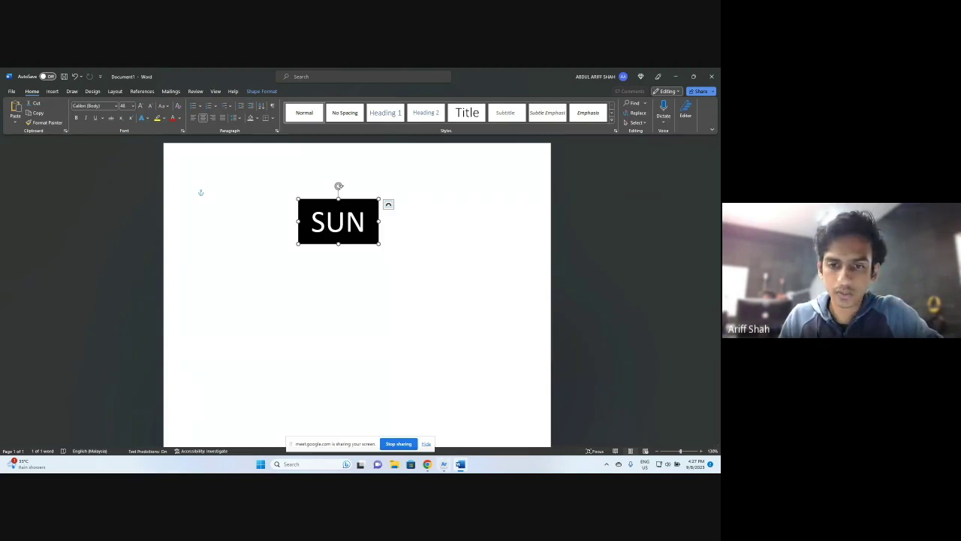
{"action": "key", "text": "alt+Tab"}
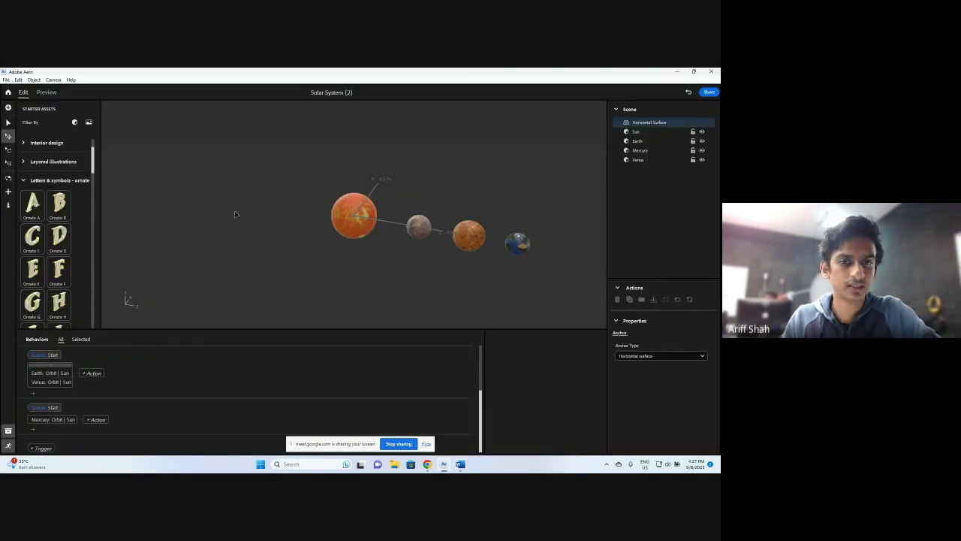
{"action": "left_click", "coordinate": [426, 444]}
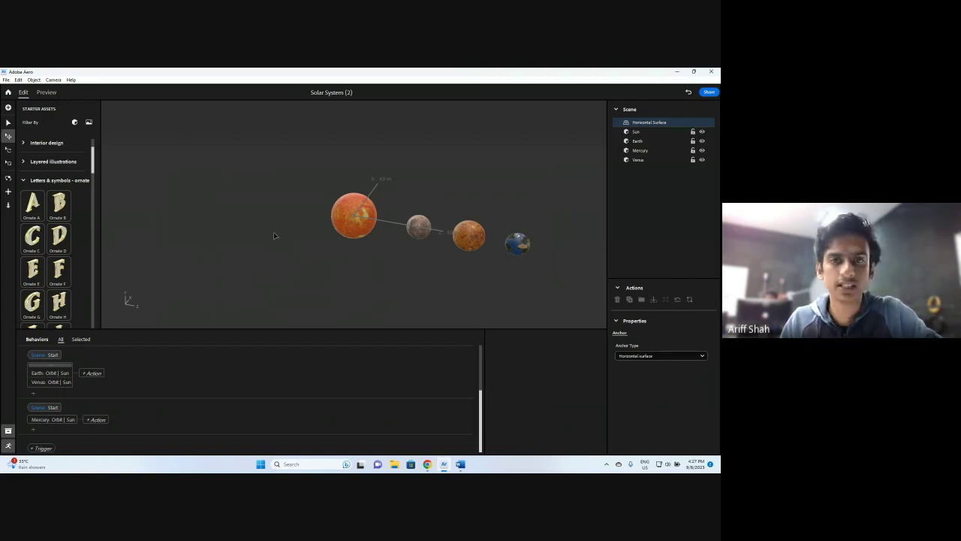
{"action": "left_click", "coordinate": [8, 109]}
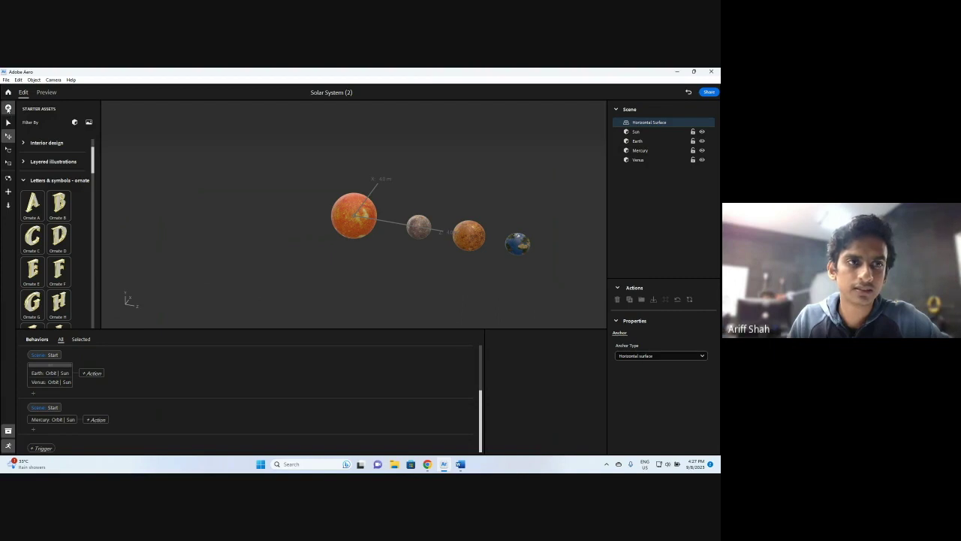
{"action": "scroll", "coordinate": [32, 183], "scroll_direction": "up", "scroll_amount": 3}
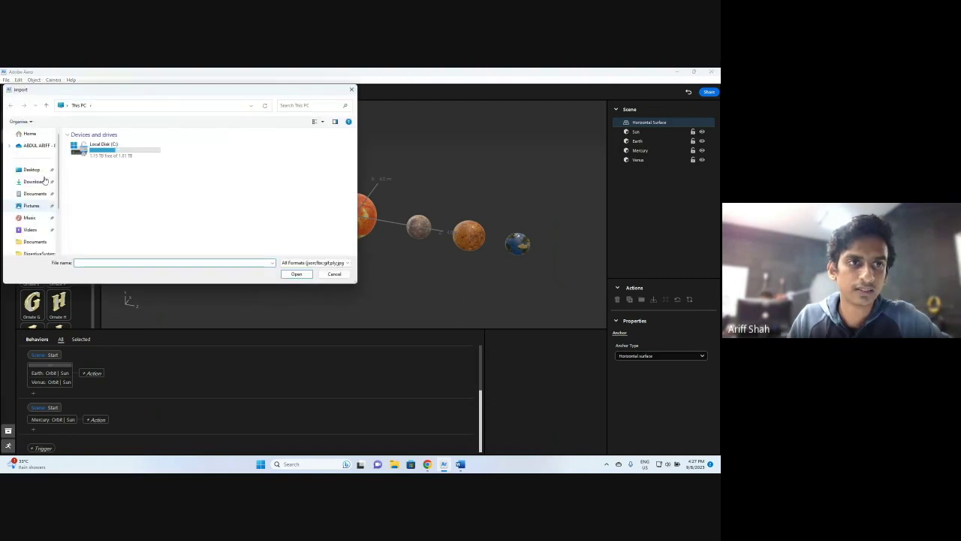
{"action": "left_click", "coordinate": [32, 182]}
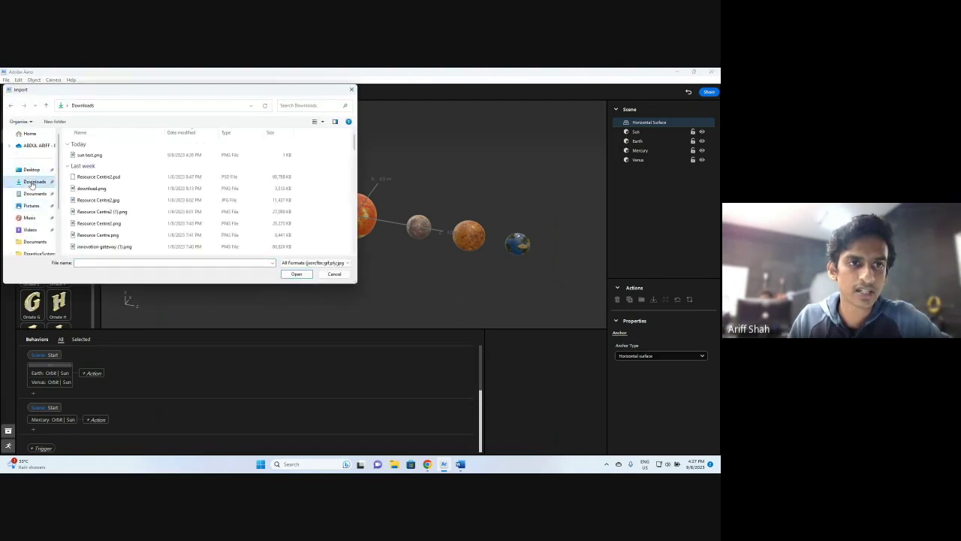
{"action": "left_click", "coordinate": [126, 156]}
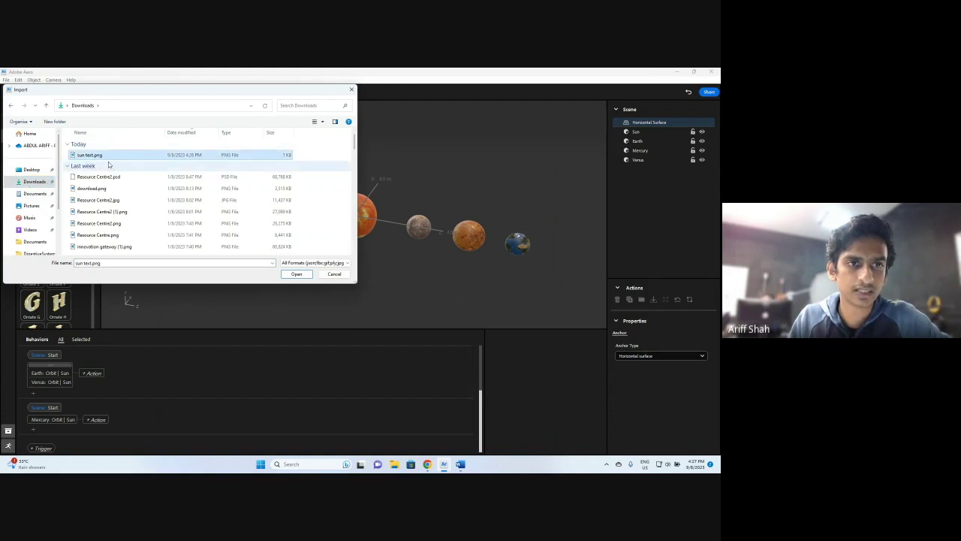
{"action": "double_click", "coordinate": [94, 154]}
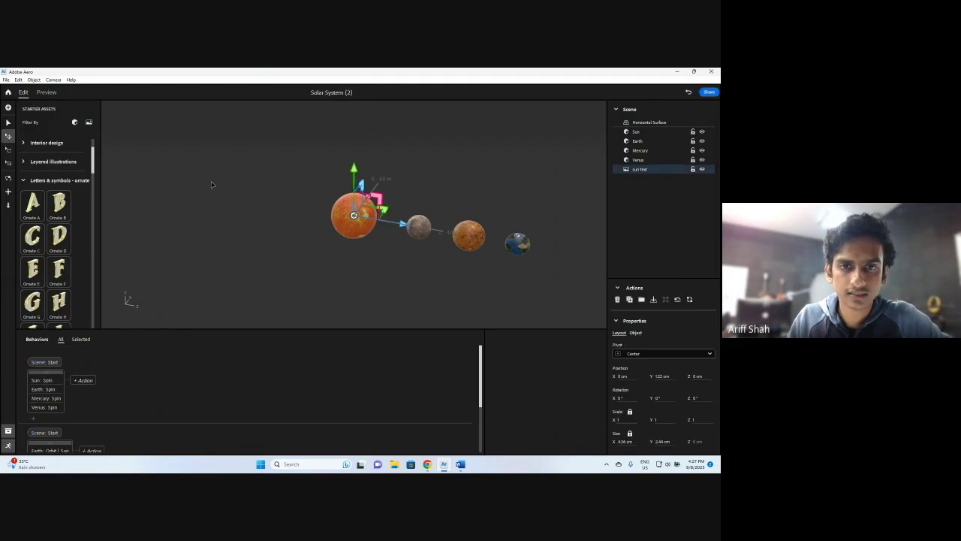
Step: Move the sun text image out of the Sun into the empty space beside the planets, to about X 246 cm
{"action": "left_click_drag", "start_coordinate": [392, 223], "coordinate": [431, 220]}
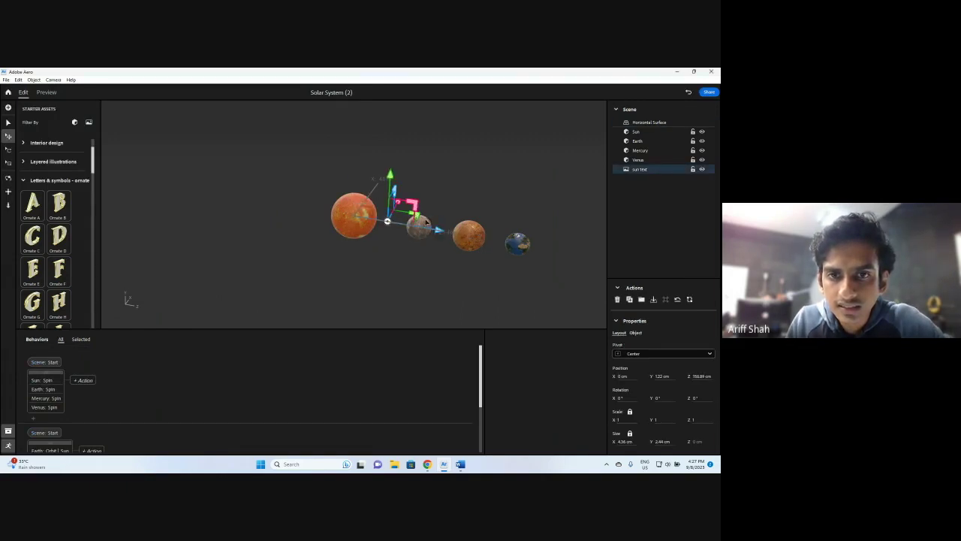
{"action": "left_click", "coordinate": [497, 185]}
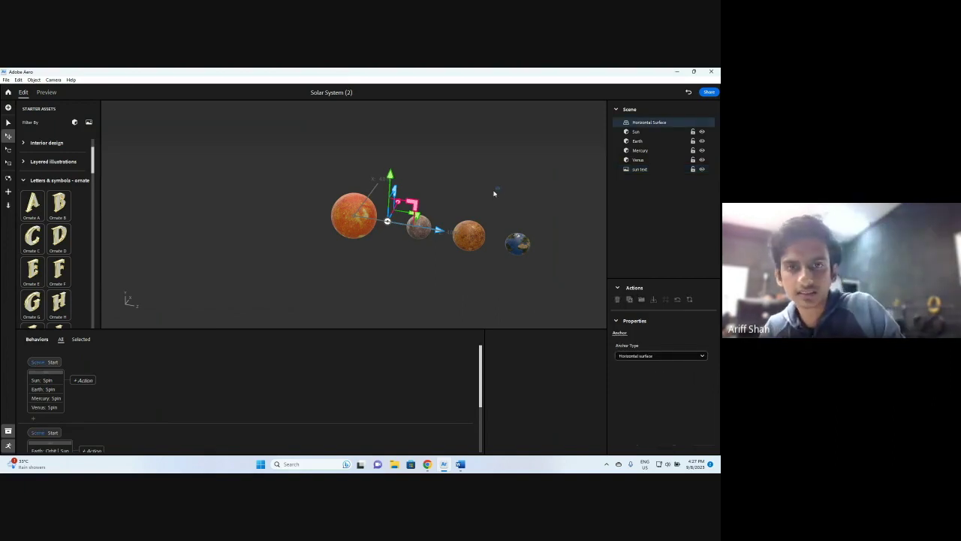
{"action": "left_click", "coordinate": [652, 170]}
{"action": "left_click_drag", "start_coordinate": [526, 210], "coordinate": [403, 181]}
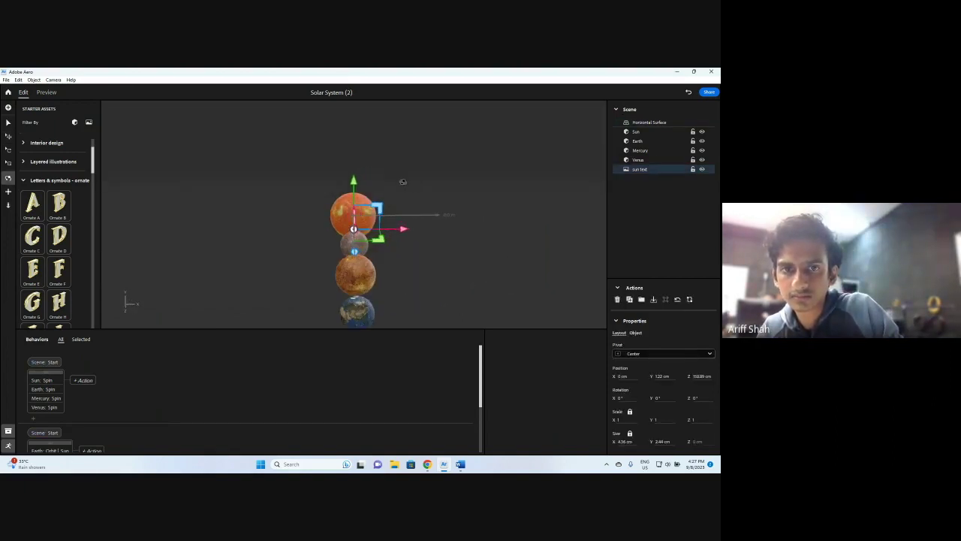
{"action": "left_click_drag", "start_coordinate": [402, 228], "coordinate": [455, 237]}
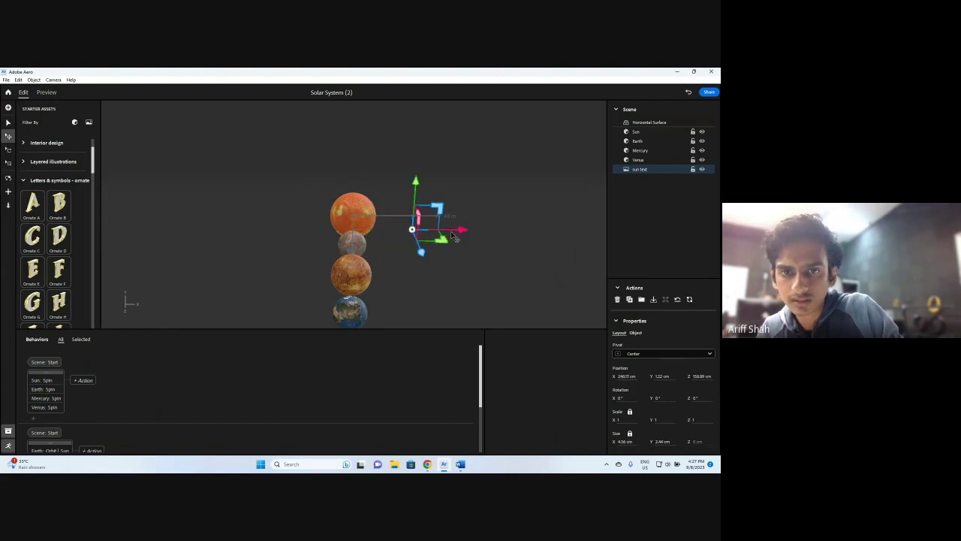
{"action": "left_click_drag", "start_coordinate": [451, 277], "coordinate": [506, 265]}
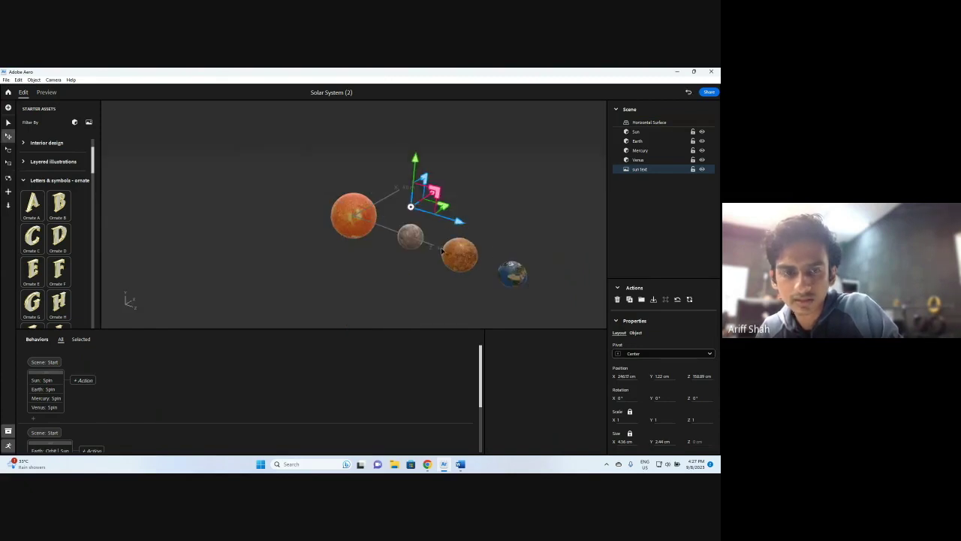
Step: Enlarge the sun text image uniformly by setting its scale to 20
{"action": "left_click_drag", "start_coordinate": [414, 165], "coordinate": [436, 228]}
{"action": "left_click", "coordinate": [492, 193]}
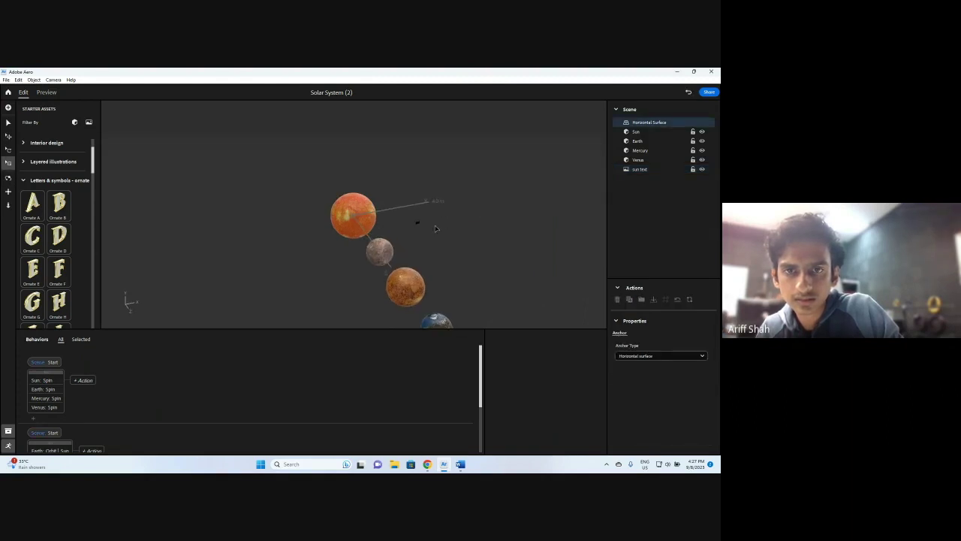
{"action": "left_click", "coordinate": [417, 222]}
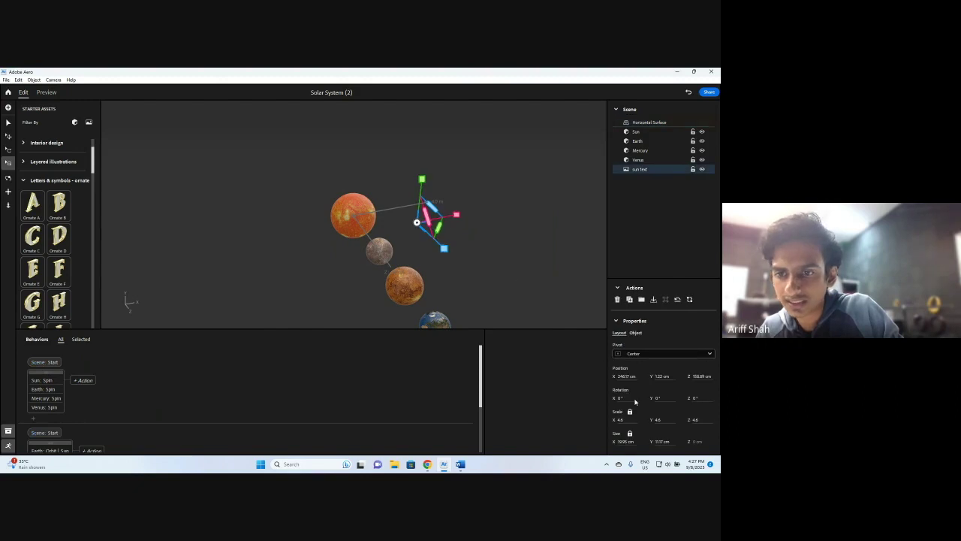
{"action": "left_click", "coordinate": [623, 420]}
{"action": "type", "text": "20"}
{"action": "key", "text": "Return"}
{"action": "left_click", "coordinate": [493, 241]}
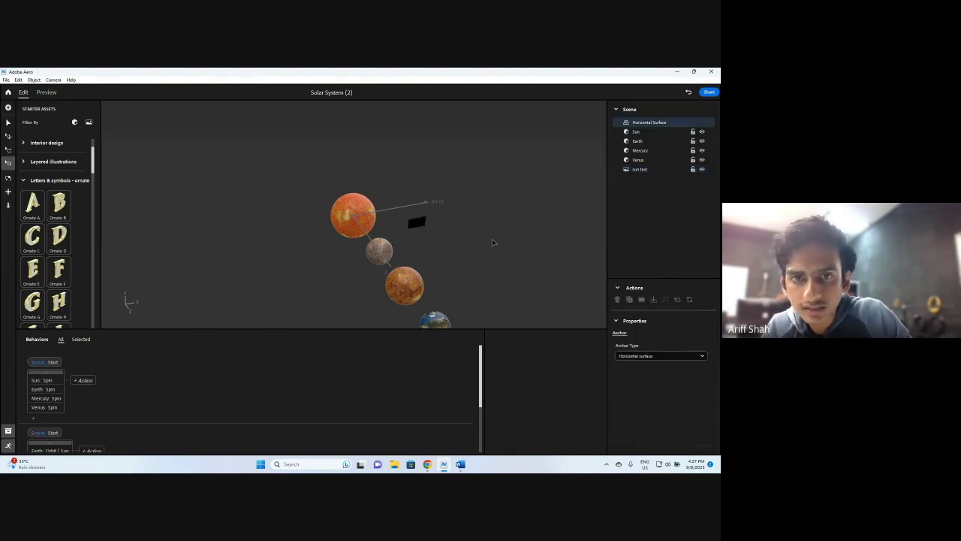
Step: Enlarge the sun text image further by setting its uniform scale to 40
{"action": "left_click", "coordinate": [418, 224]}
{"action": "left_click", "coordinate": [624, 420]}
{"action": "key", "text": "Return"}
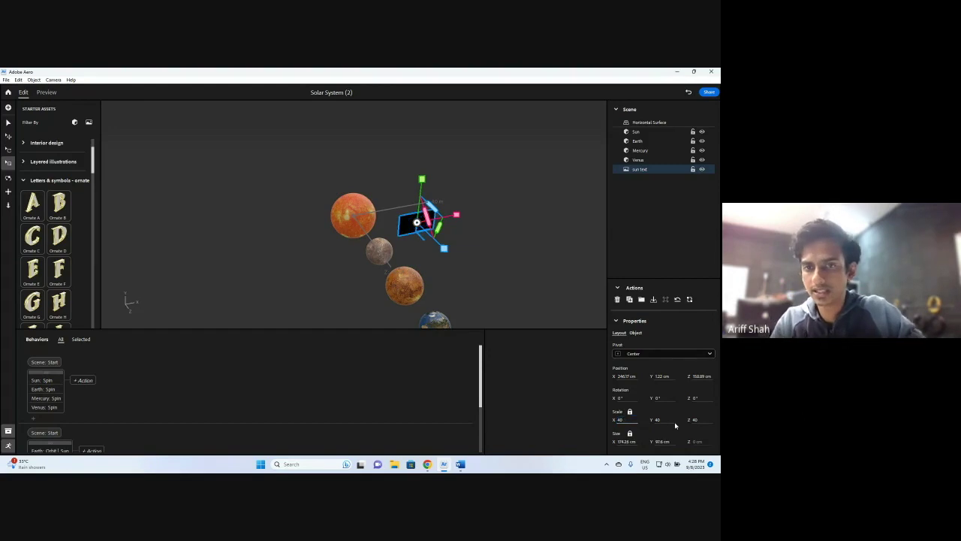
{"action": "left_click", "coordinate": [516, 267]}
Step: Align the sun text image with the Sun by setting its X and Z positions to 0 cm
{"action": "left_click", "coordinate": [417, 227]}
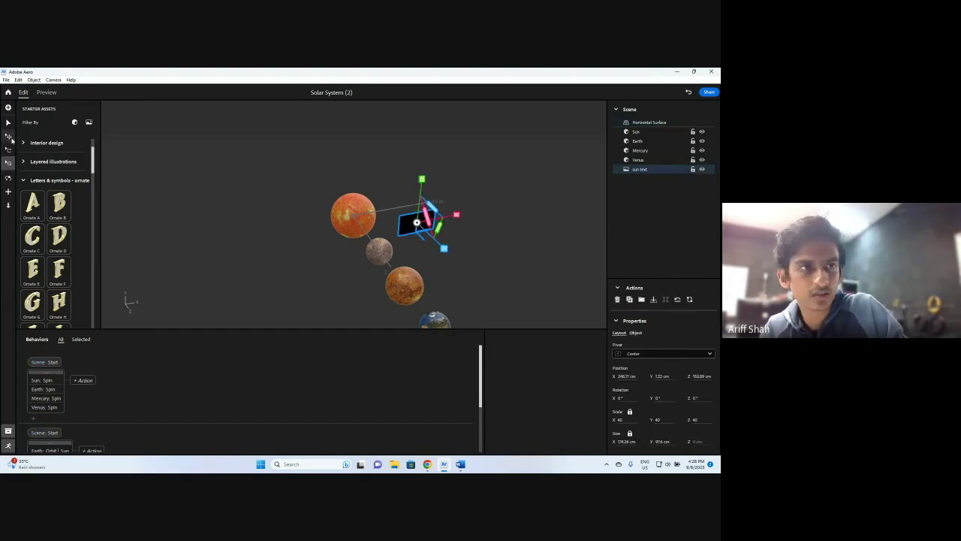
{"action": "left_click", "coordinate": [9, 138]}
{"action": "left_click_drag", "start_coordinate": [445, 248], "coordinate": [400, 242]}
{"action": "left_click_drag", "start_coordinate": [426, 204], "coordinate": [459, 201]}
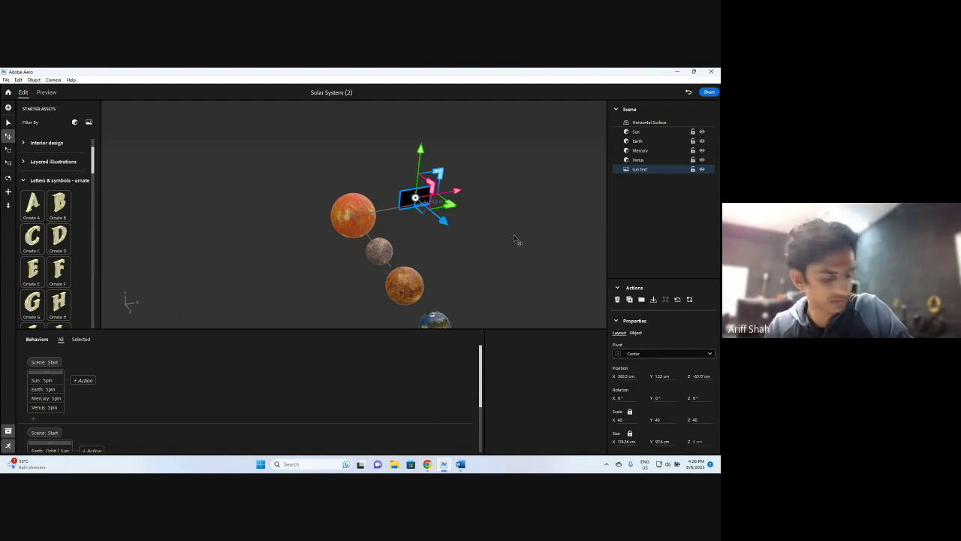
{"action": "left_click", "coordinate": [626, 376]}
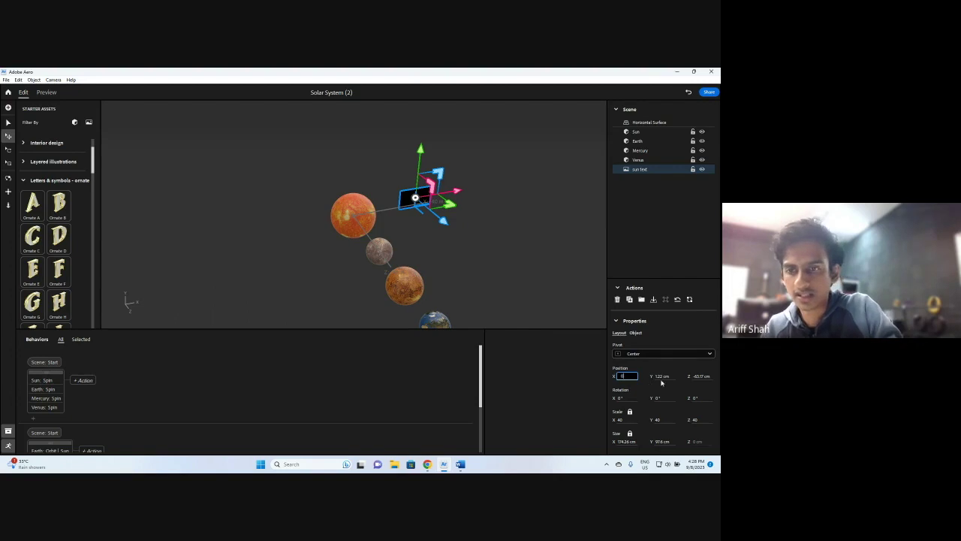
{"action": "key", "text": "Return"}
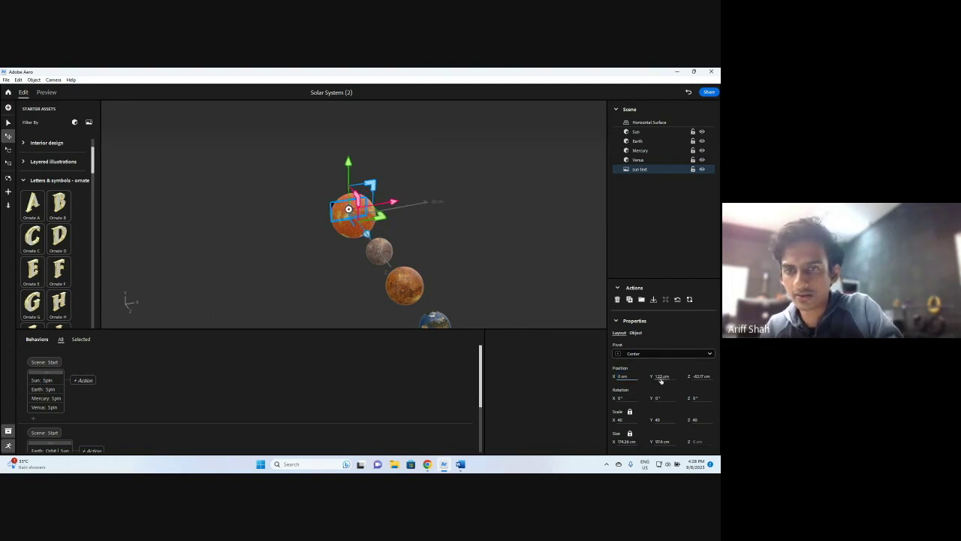
{"action": "left_click", "coordinate": [702, 377]}
{"action": "type", "text": "0"}
{"action": "key", "text": "Return"}
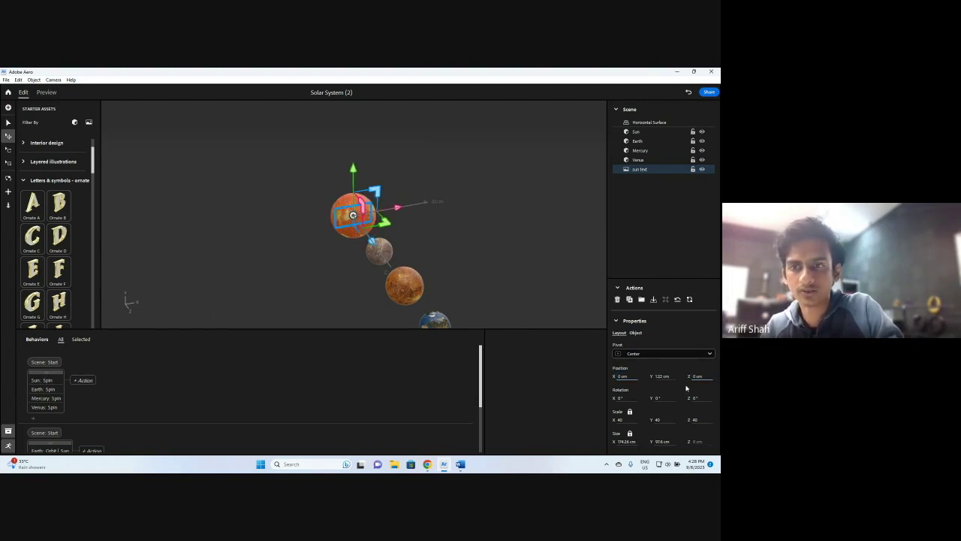
Step: Raise the sun text image vertically above the Sun to a height of about 325 cm
{"action": "left_click_drag", "start_coordinate": [352, 165], "coordinate": [361, 128]}
{"action": "left_click", "coordinate": [289, 188]}
{"action": "mouse_move", "coordinate": [300, 194]}
{"action": "left_mouse_down"}
{"action": "mouse_move", "coordinate": [510, 175]}
{"action": "mouse_move", "coordinate": [253, 208]}
{"action": "mouse_move", "coordinate": [282, 196]}
{"action": "left_mouse_up"}
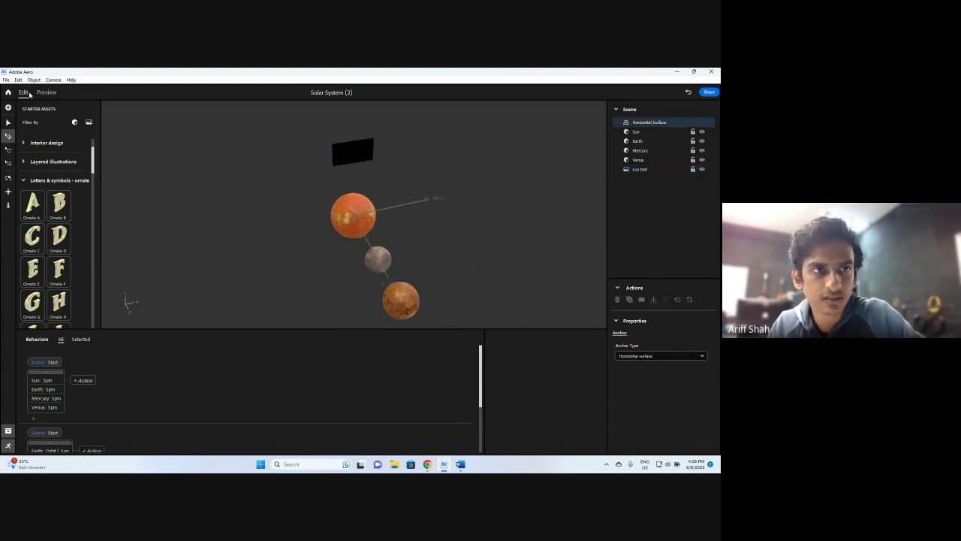
Step: Preview the scene and inspect the sun text image above the Sun from several angles, checking its properties and whether its lettering shows
{"action": "left_click", "coordinate": [46, 92]}
{"action": "left_click_drag", "start_coordinate": [409, 191], "coordinate": [310, 138]}
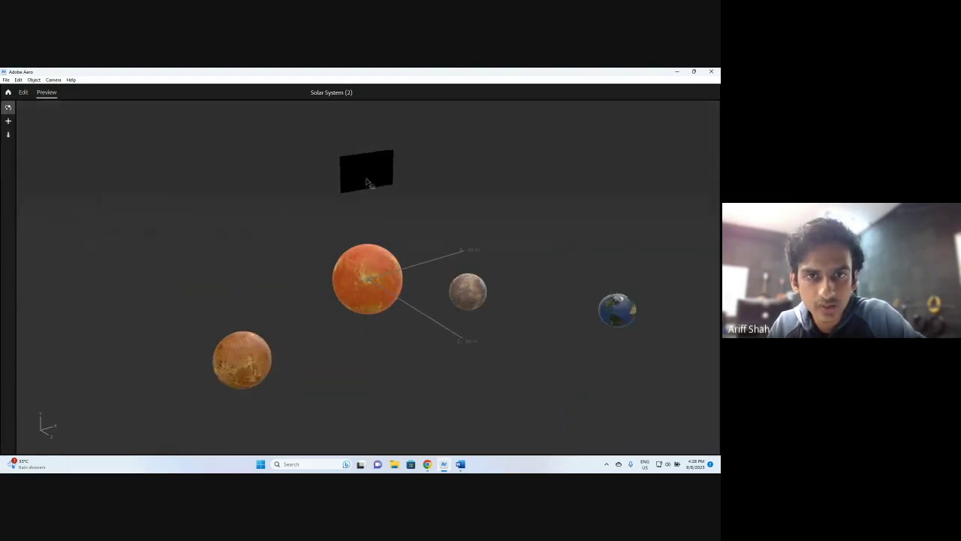
{"action": "left_click", "coordinate": [24, 92]}
{"action": "left_click_drag", "start_coordinate": [300, 177], "coordinate": [449, 162]}
{"action": "left_click", "coordinate": [360, 145]}
{"action": "left_click", "coordinate": [451, 159]}
{"action": "left_click", "coordinate": [368, 153]}
{"action": "left_click", "coordinate": [459, 159]}
{"action": "left_click_drag", "start_coordinate": [460, 159], "coordinate": [263, 155]}
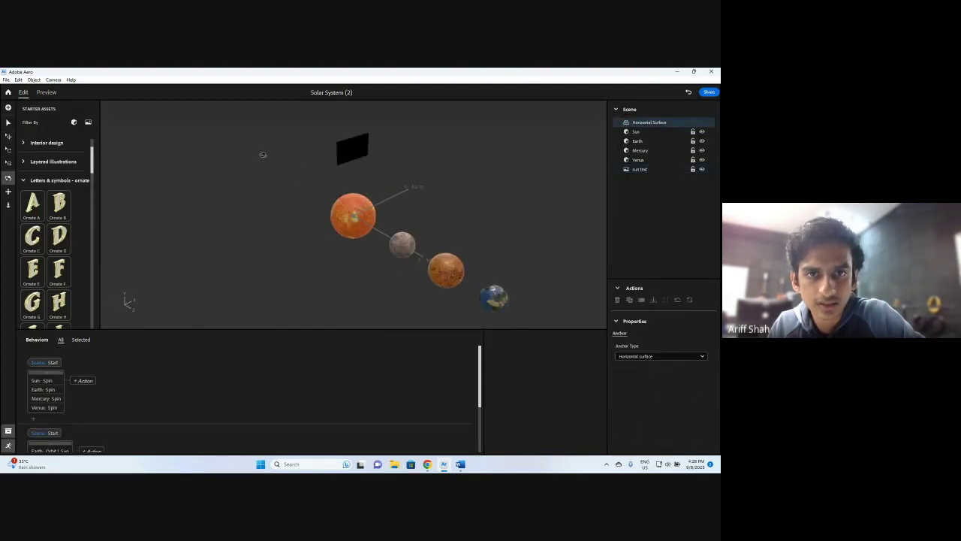
{"action": "left_click", "coordinate": [340, 155]}
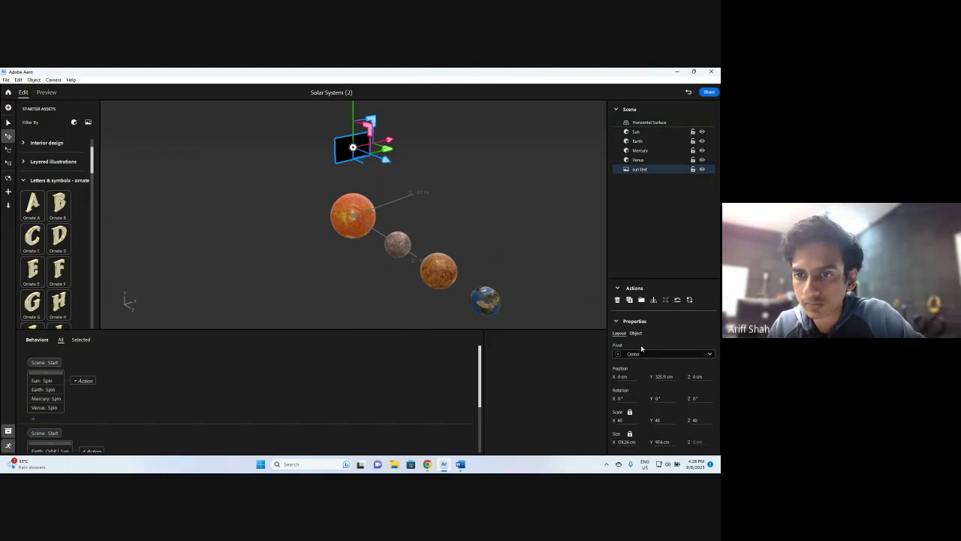
{"action": "scroll", "coordinate": [172, 368], "scroll_direction": "down", "scroll_amount": 3}
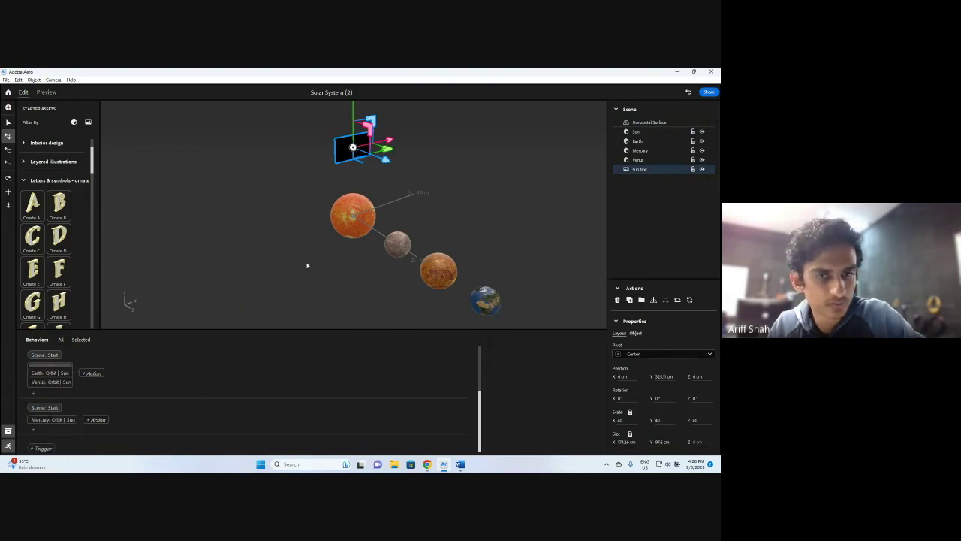
{"action": "left_click", "coordinate": [342, 160]}
{"action": "left_click", "coordinate": [340, 161]}
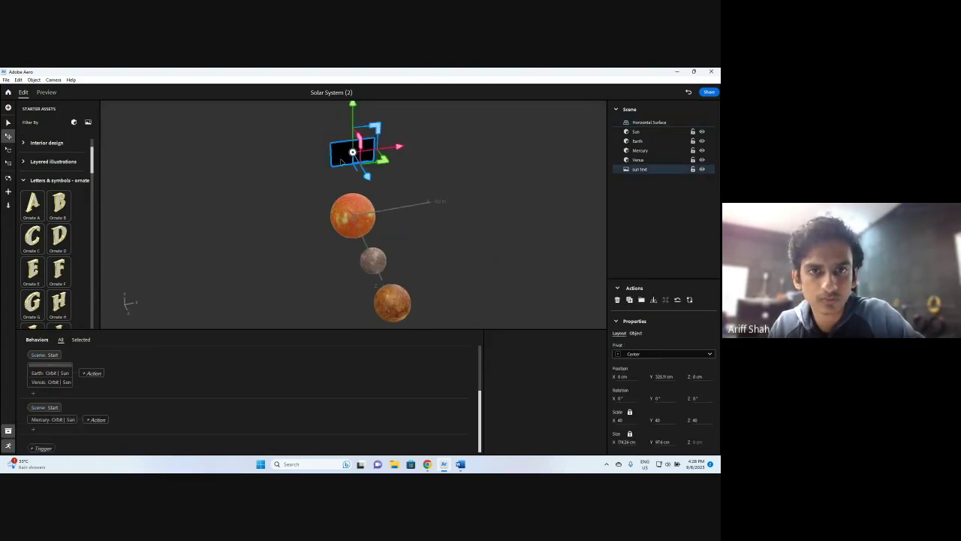
{"action": "left_click", "coordinate": [303, 167]}
Step: Switch to Word, deselect the black SUN text box, and capture a rectangular screen snip of it
{"action": "left_click", "coordinate": [461, 463]}
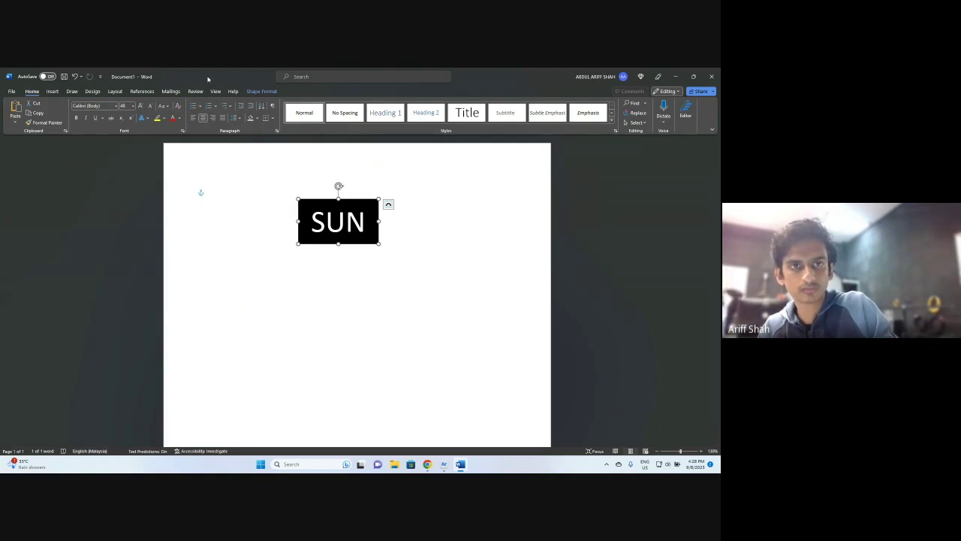
{"action": "left_click", "coordinate": [388, 203]}
{"action": "left_click", "coordinate": [471, 251]}
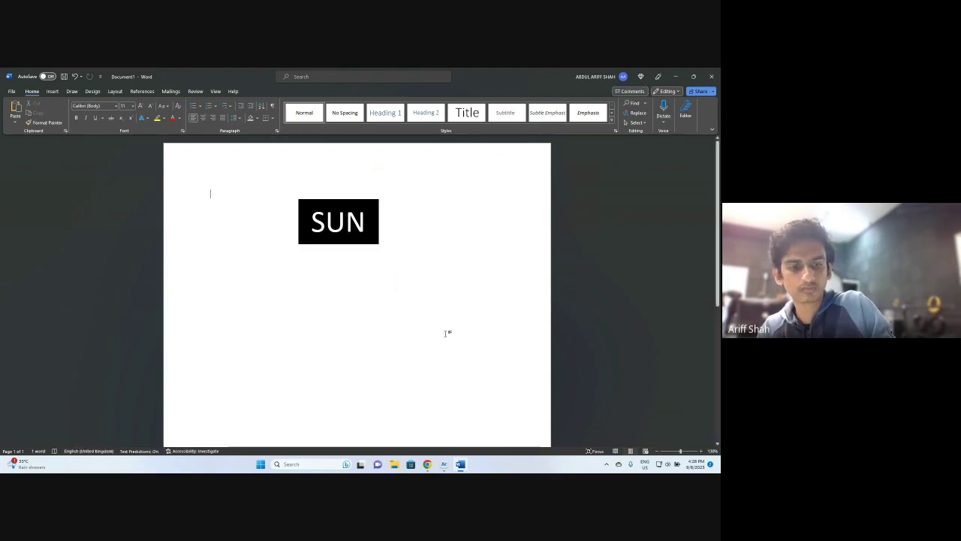
{"action": "key", "text": "super+shift+s"}
{"action": "left_click_drag", "start_coordinate": [296, 197], "coordinate": [380, 245]}
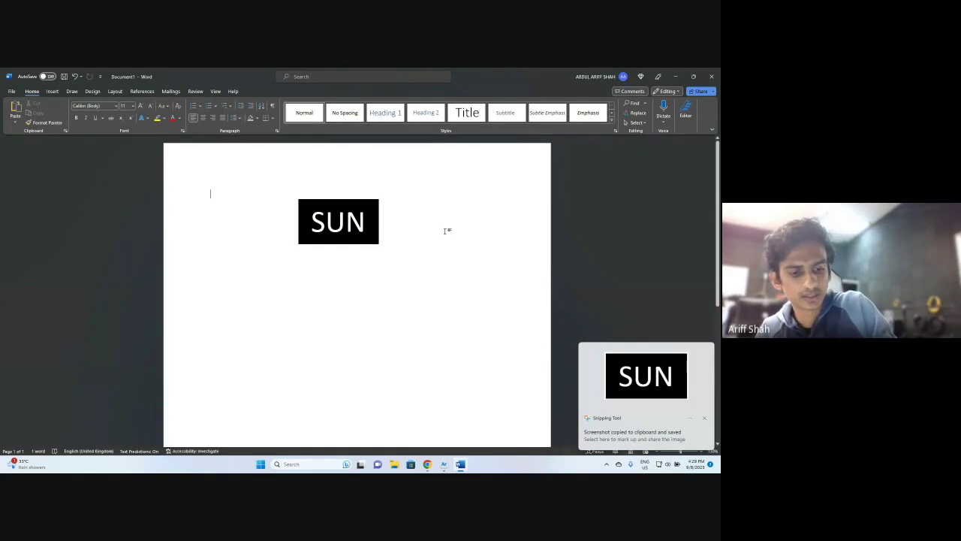
Step: Retake the snip tightly around the black SUN text box and open it in Snipping Tool
{"action": "key", "text": "super+shift+s"}
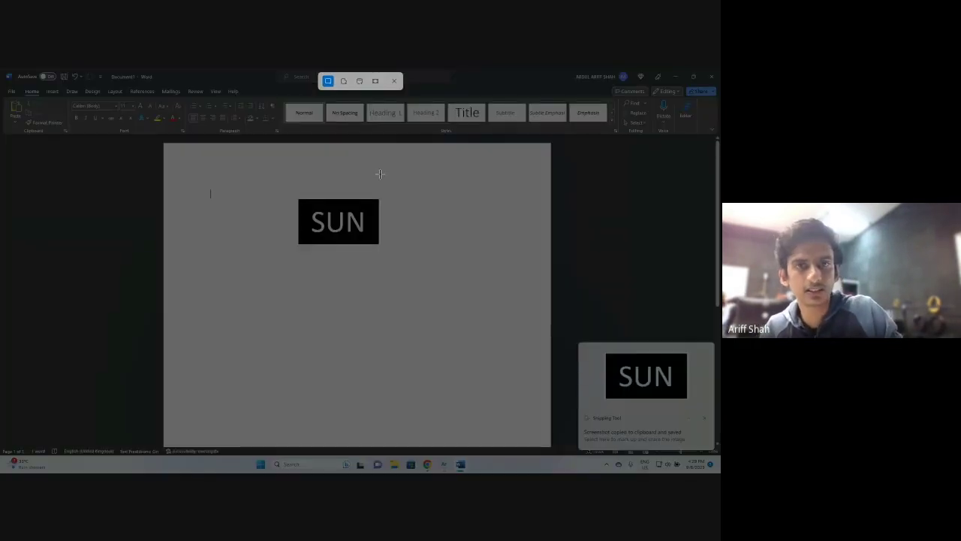
{"action": "left_click_drag", "start_coordinate": [298, 199], "coordinate": [380, 245]}
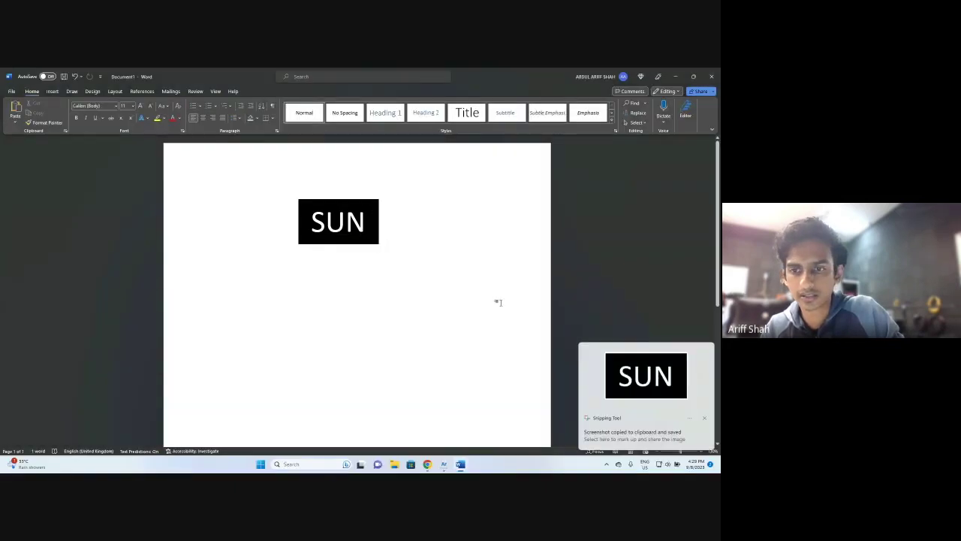
{"action": "left_click", "coordinate": [637, 380]}
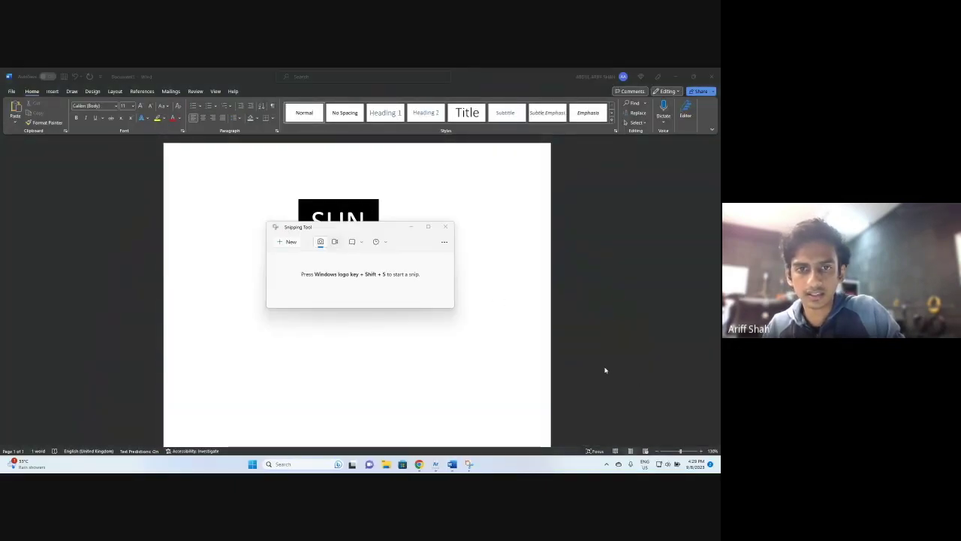
{"action": "left_click_drag", "start_coordinate": [432, 233], "coordinate": [280, 151]}
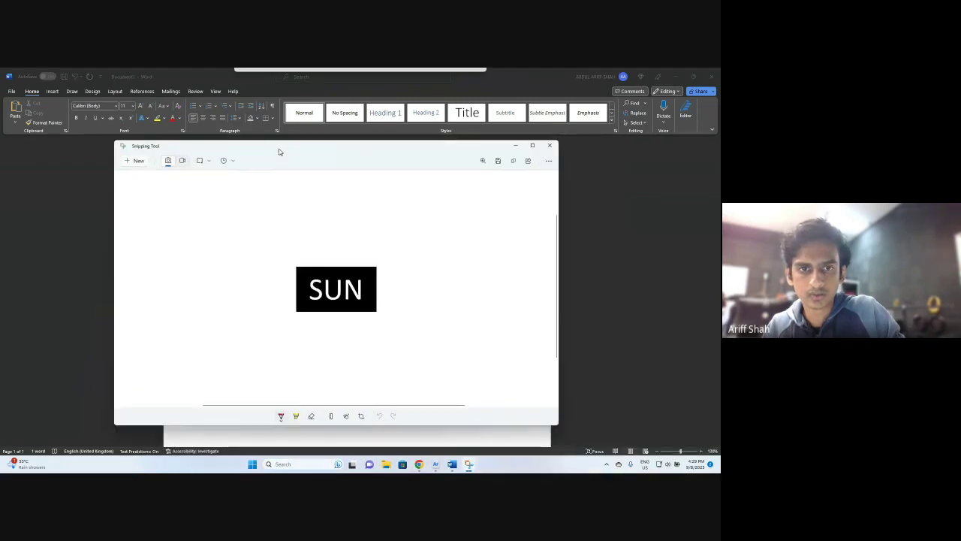
Step: Save the SUN snip as the PNG file Sun Text 2 in the Downloads folder, then close Snipping Tool
{"action": "left_click", "coordinate": [498, 161]}
{"action": "left_click", "coordinate": [148, 225]}
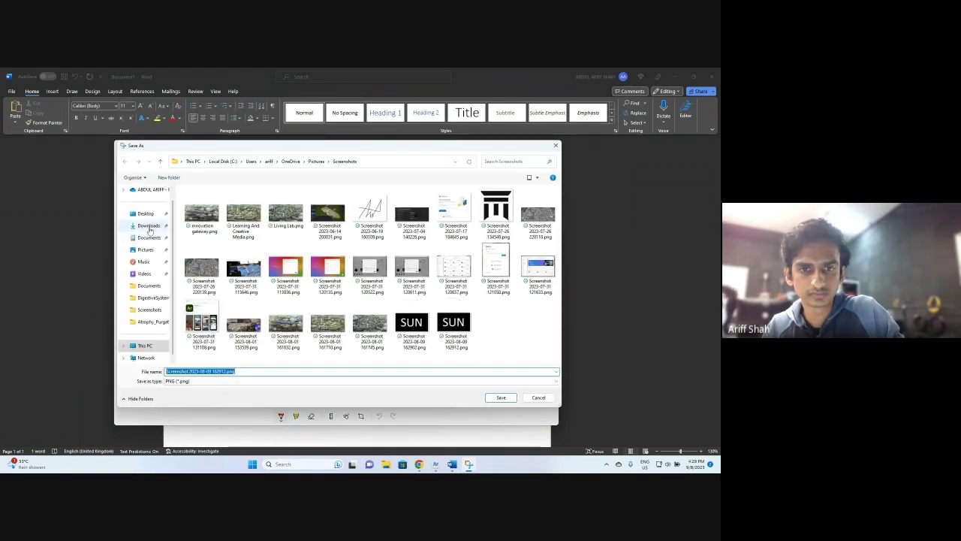
{"action": "left_click", "coordinate": [219, 371]}
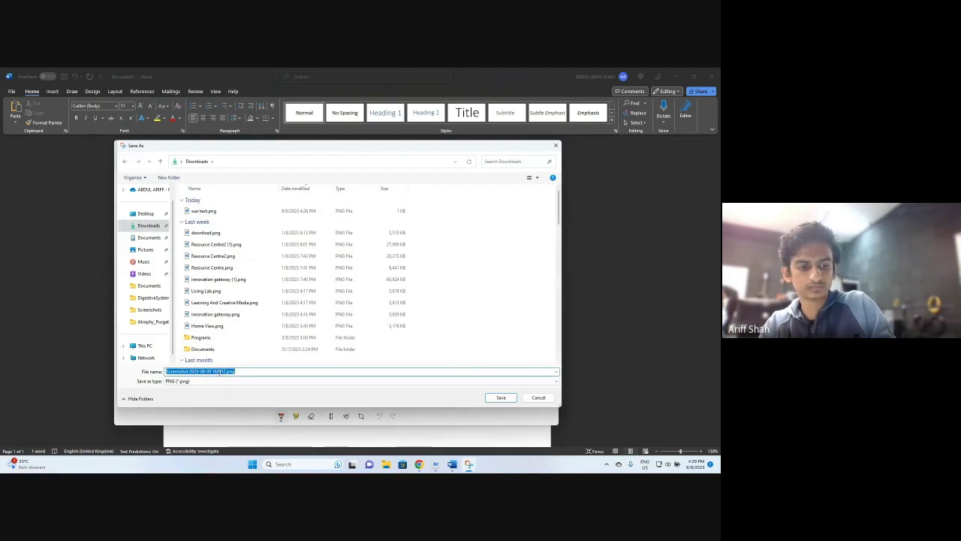
{"action": "type", "text": "sun T"}
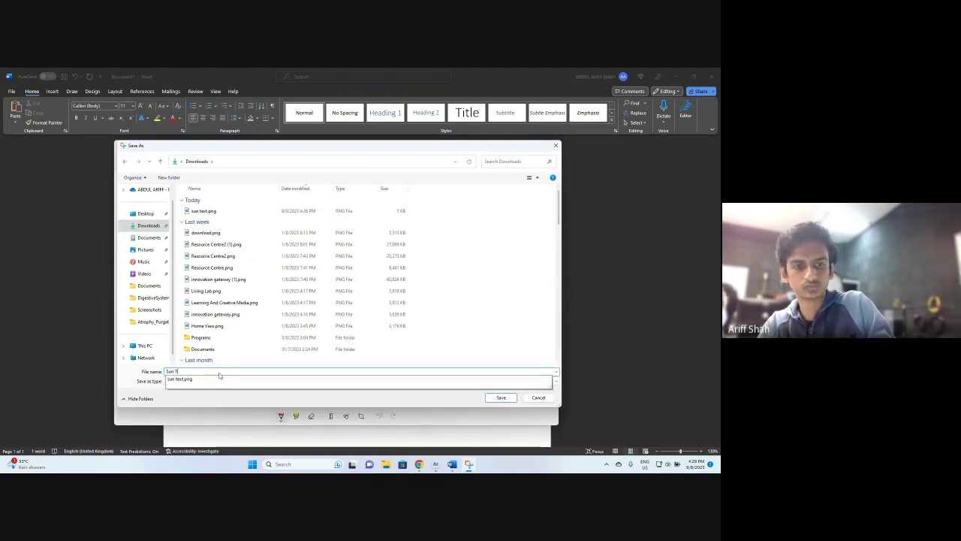
{"action": "type", "text": "ext"}
{"action": "key", "text": "Return"}
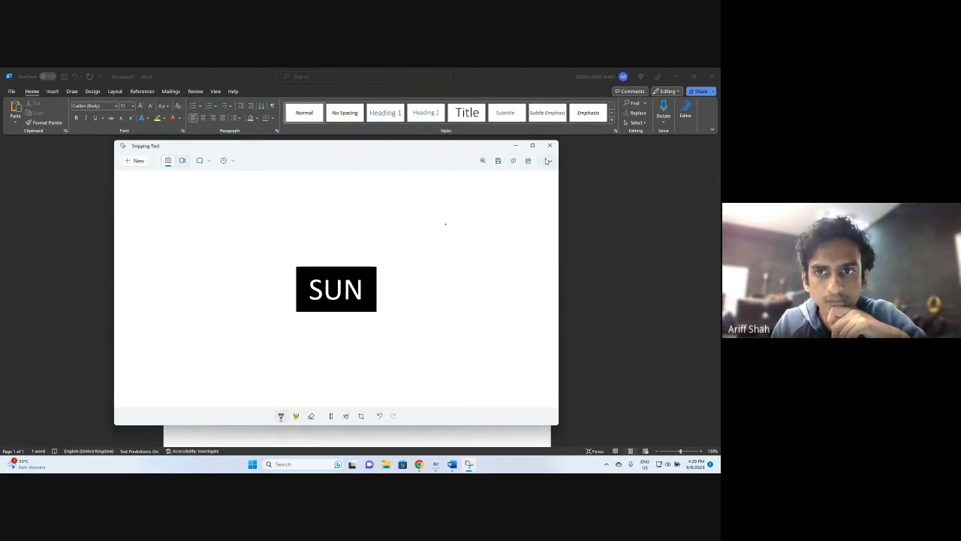
{"action": "left_click", "coordinate": [549, 145]}
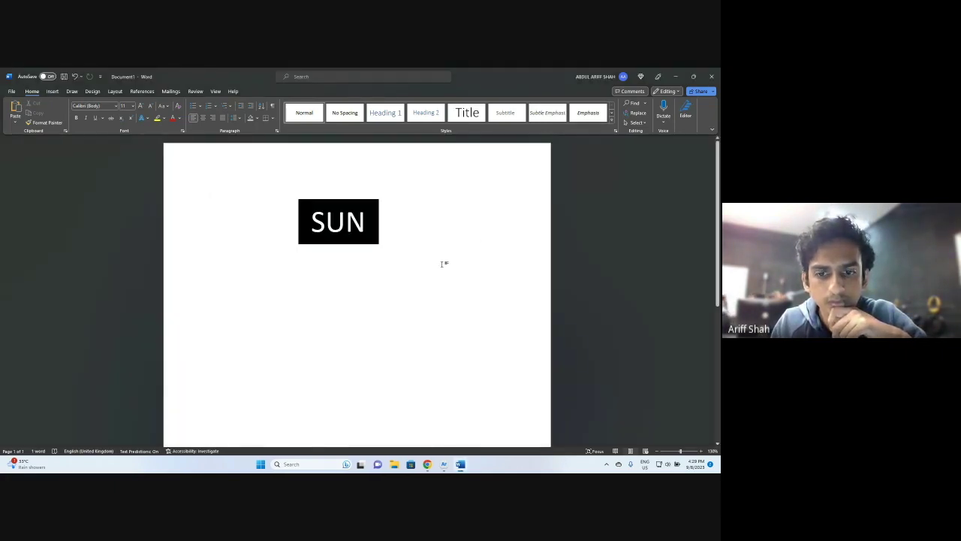
Step: Switch to Adobe Aero and delete the old sun text image above the Sun
{"action": "left_click", "coordinate": [444, 464]}
{"action": "left_click", "coordinate": [358, 153]}
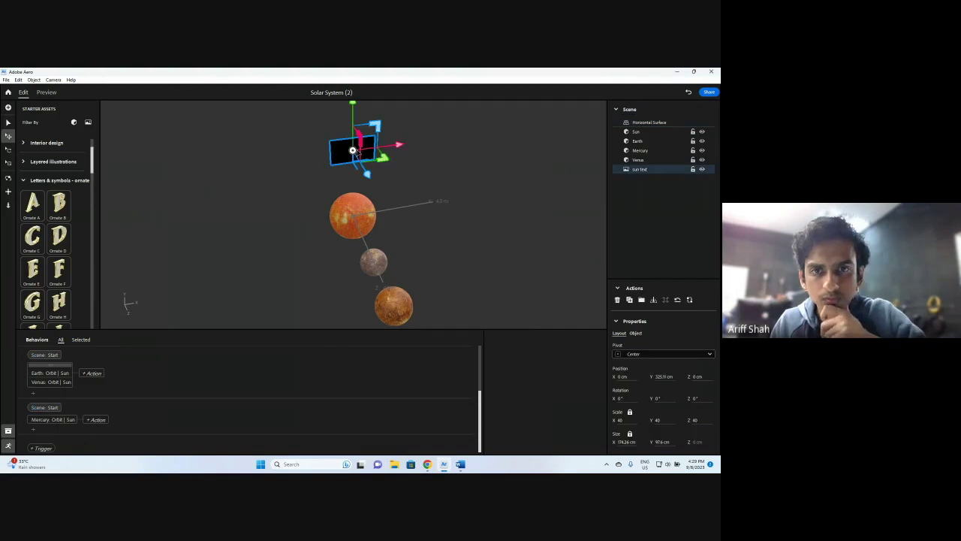
{"action": "key", "text": "Delete"}
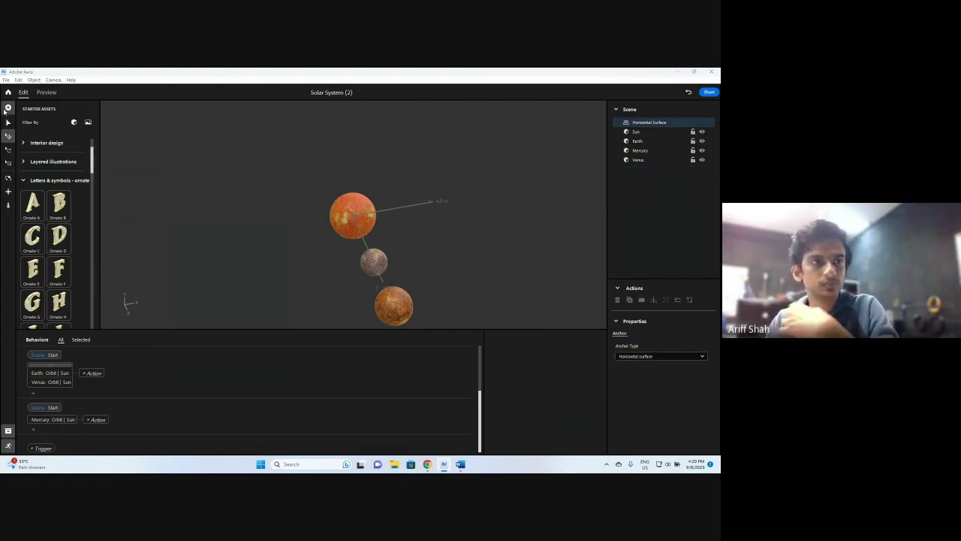
Step: Import Sun Text 2.png from Downloads and place it beside the Sun along the X axis
{"action": "key", "text": "ctrl+i"}
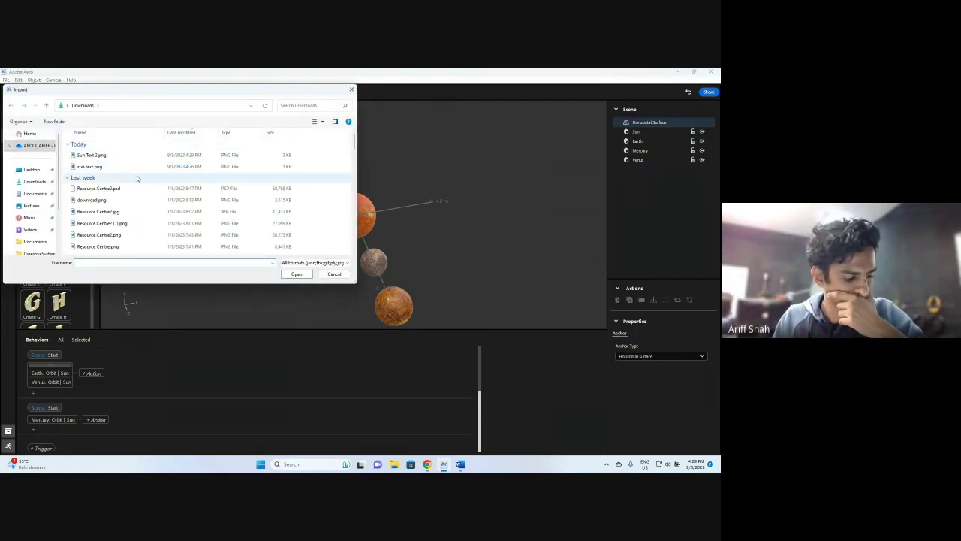
{"action": "double_click", "coordinate": [113, 155]}
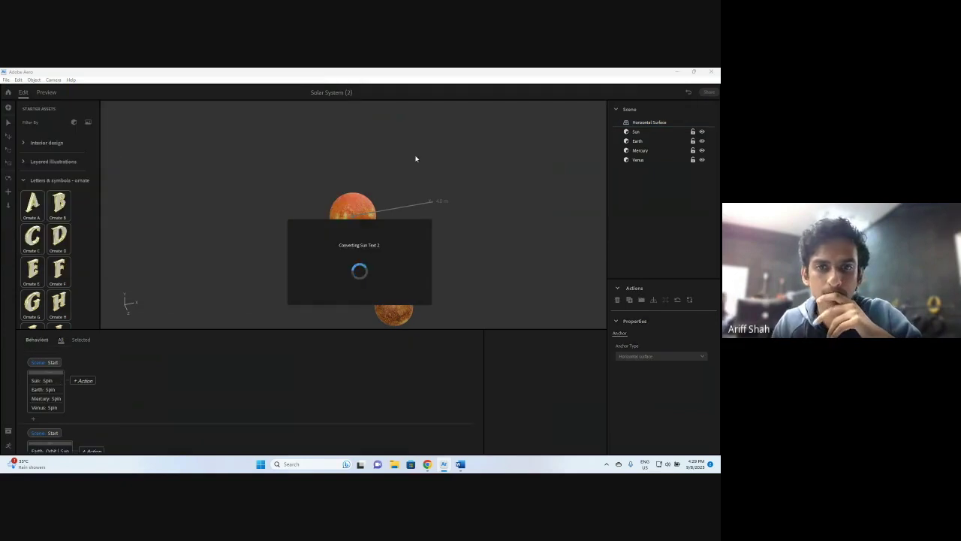
{"action": "left_click_drag", "start_coordinate": [393, 213], "coordinate": [453, 200]}
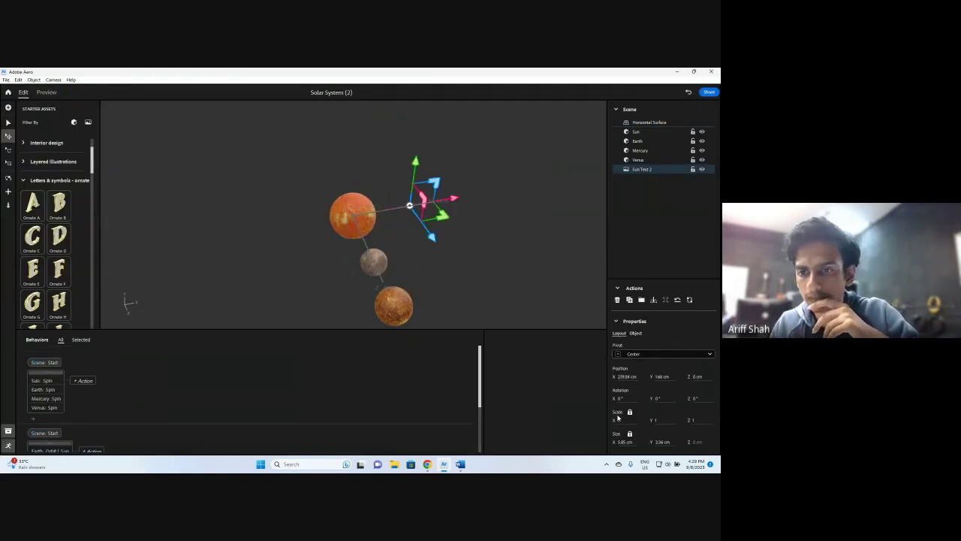
Step: Set the uniform scale of the imported SUN text image to 20
{"action": "left_click", "coordinate": [621, 422]}
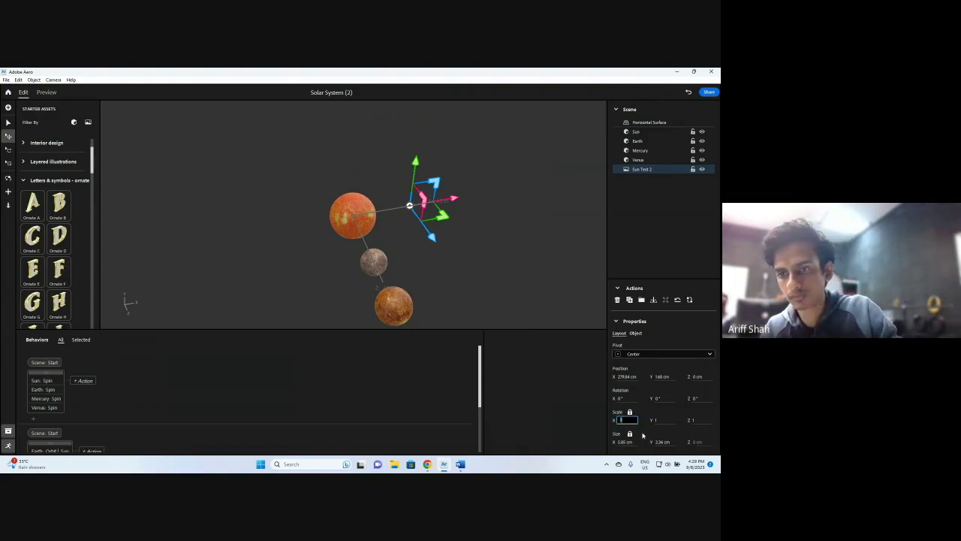
{"action": "type", "text": "20"}
{"action": "key", "text": "Return"}
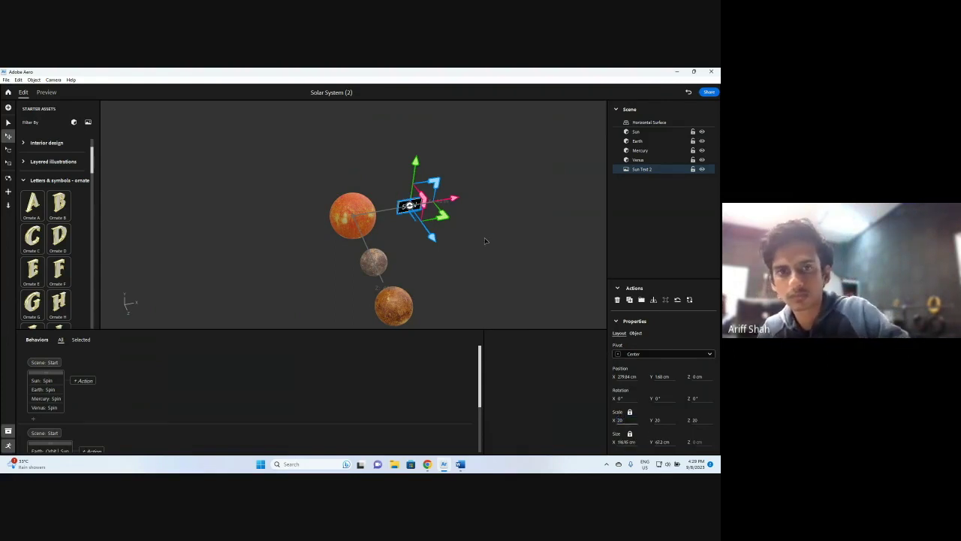
{"action": "left_click", "coordinate": [463, 249]}
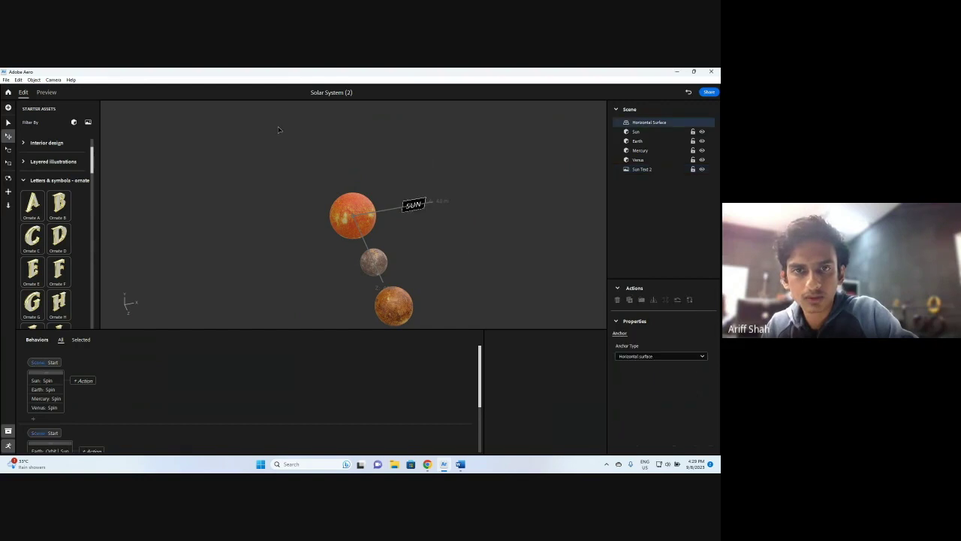
{"action": "left_click", "coordinate": [8, 108]}
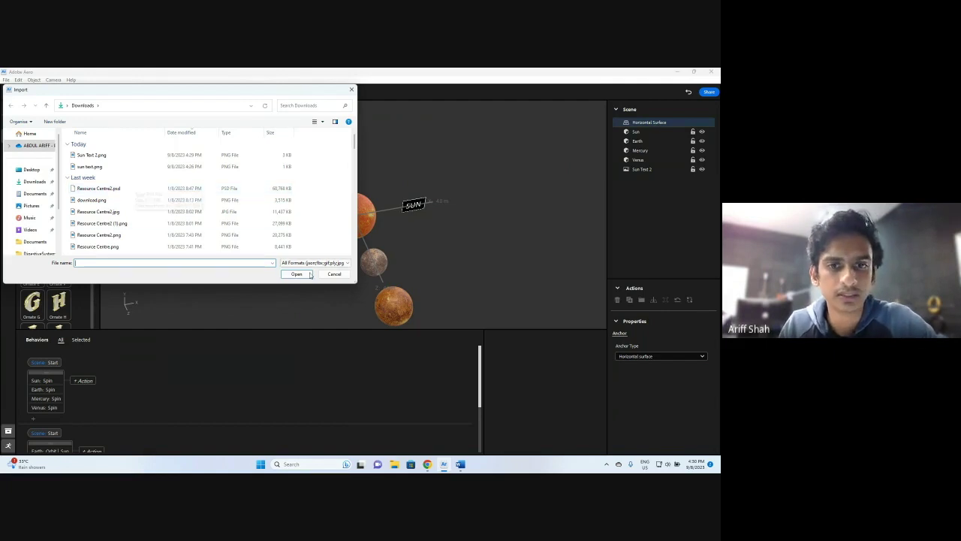
{"action": "left_click", "coordinate": [331, 274]}
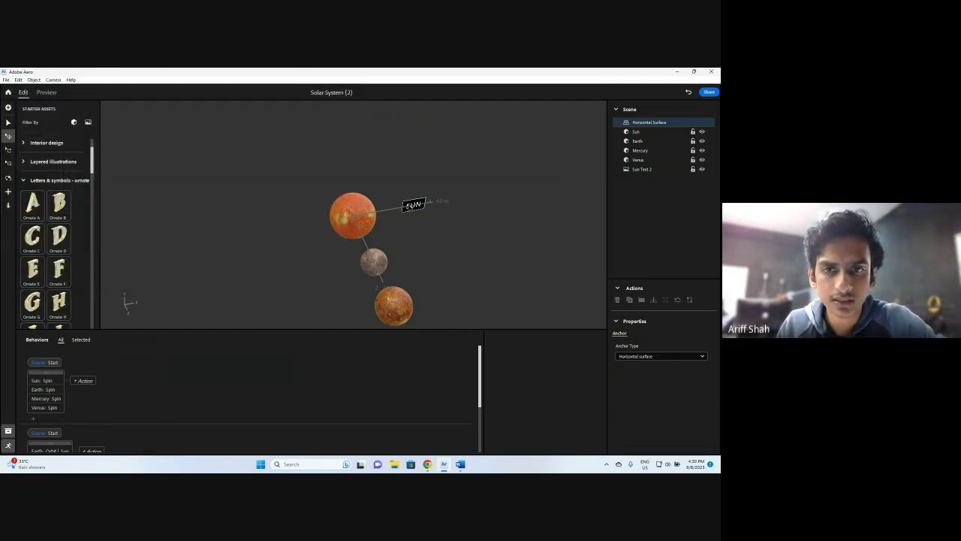
Step: Set the uniform scale of the SUN text image beside the Sun to 25
{"action": "left_click", "coordinate": [413, 204]}
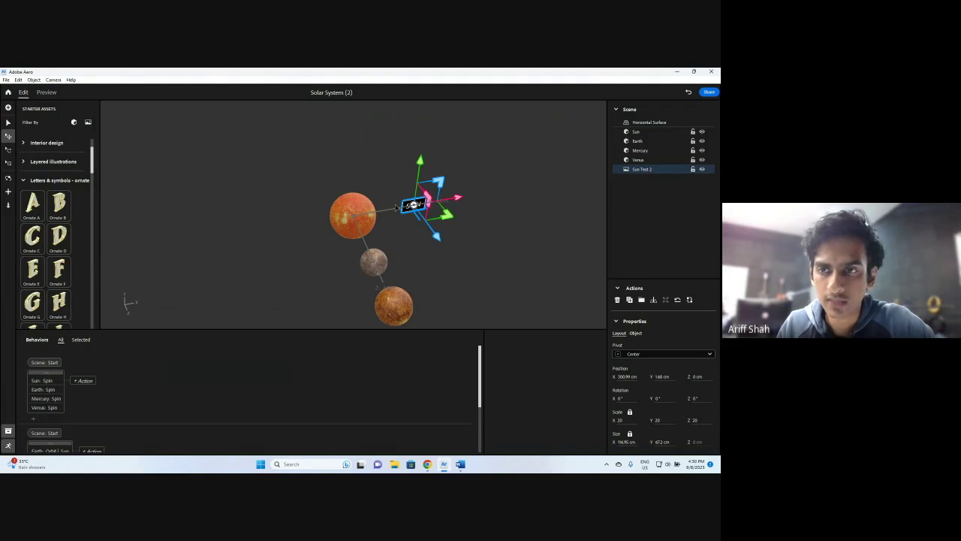
{"action": "left_click", "coordinate": [619, 420]}
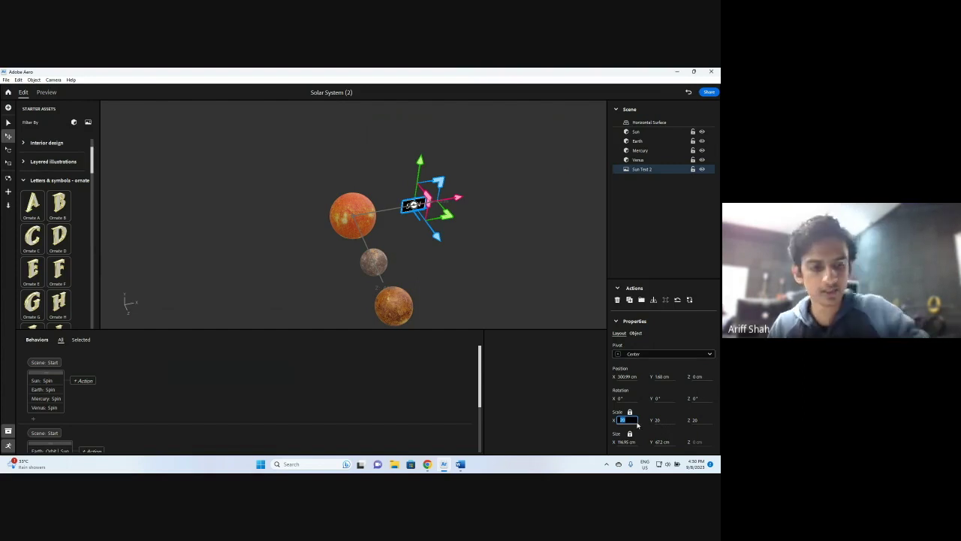
{"action": "type", "text": "25"}
{"action": "key", "text": "Return"}
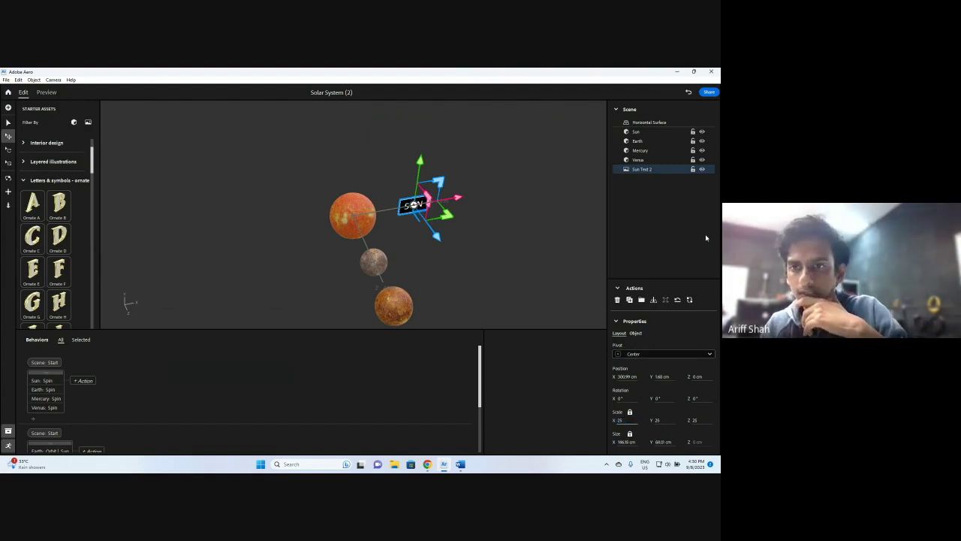
Step: Centre the SUN text image on the Sun with X and Y at 0 cm, then raise it vertically to about 294 cm
{"action": "left_click", "coordinate": [658, 376]}
{"action": "type", "text": "0"}
{"action": "key", "text": "Return"}
{"action": "left_click", "coordinate": [635, 377]}
{"action": "type", "text": "0"}
{"action": "key", "text": "Return"}
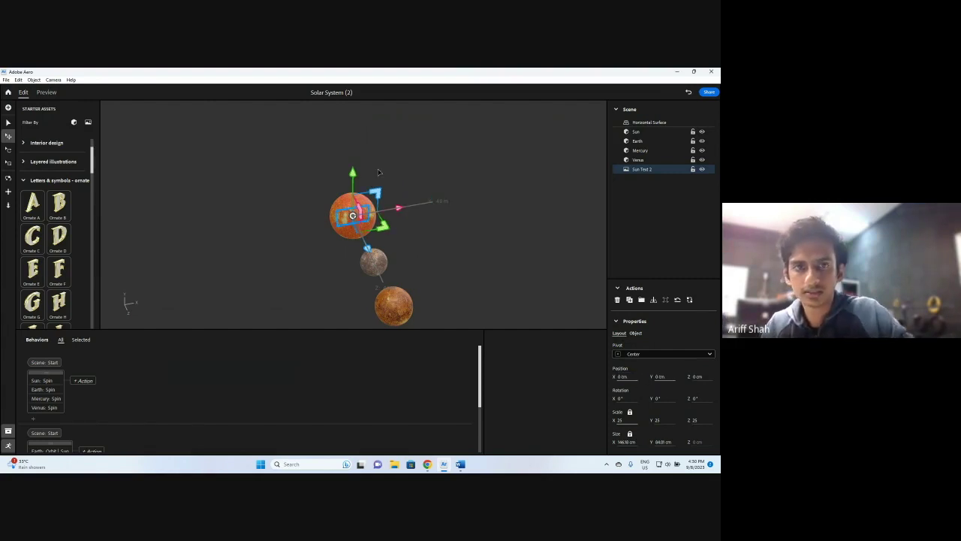
{"action": "left_click_drag", "start_coordinate": [353, 177], "coordinate": [357, 116]}
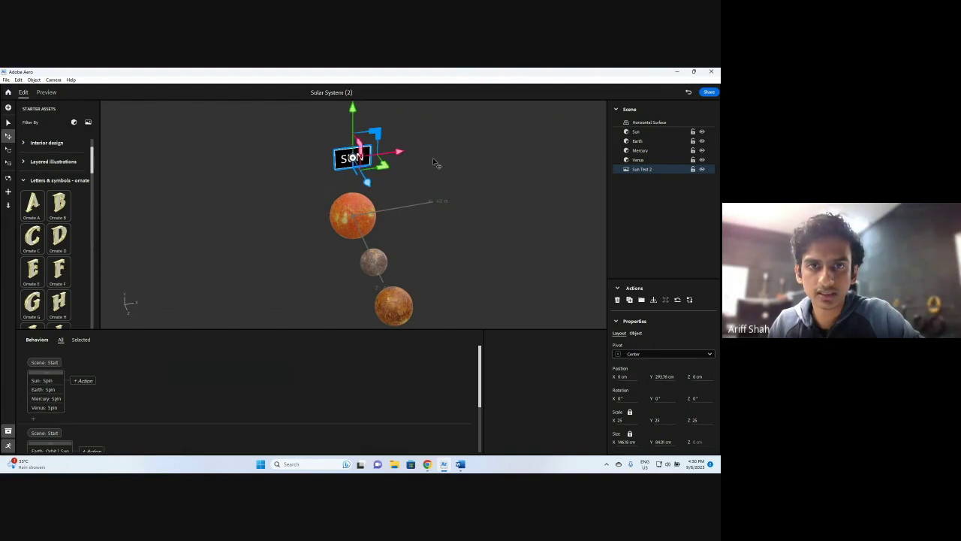
Step: Deselect the SUN text image, preview the animated scene from different angles to check the label, and return to editing
{"action": "left_click", "coordinate": [434, 163]}
{"action": "left_click_drag", "start_coordinate": [434, 163], "coordinate": [224, 157]}
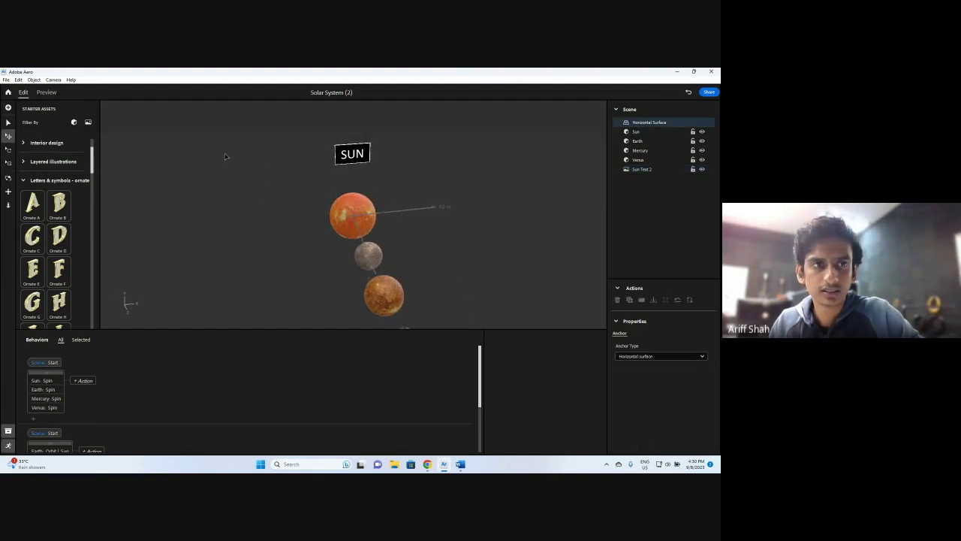
{"action": "left_click", "coordinate": [44, 93]}
{"action": "left_click_drag", "start_coordinate": [180, 233], "coordinate": [262, 302]}
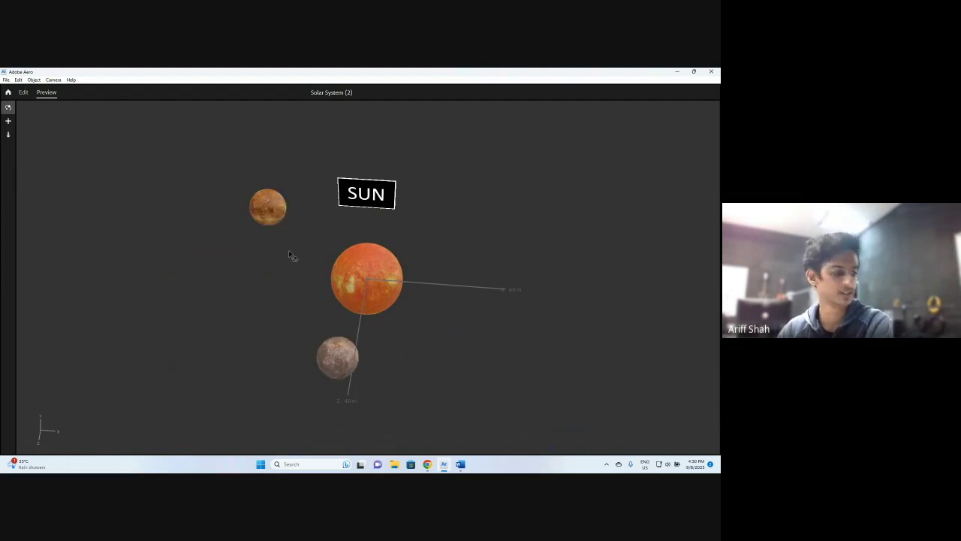
{"action": "left_click", "coordinate": [23, 92]}
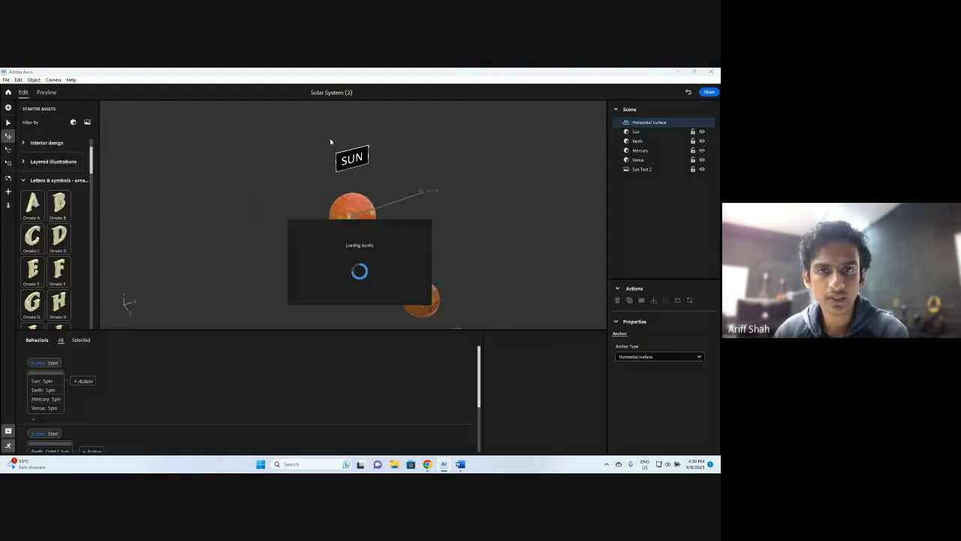
Step: Select the SUN text image and add a new Start trigger below the existing behaviors
{"action": "scroll", "coordinate": [204, 359], "scroll_direction": "down", "scroll_amount": 3}
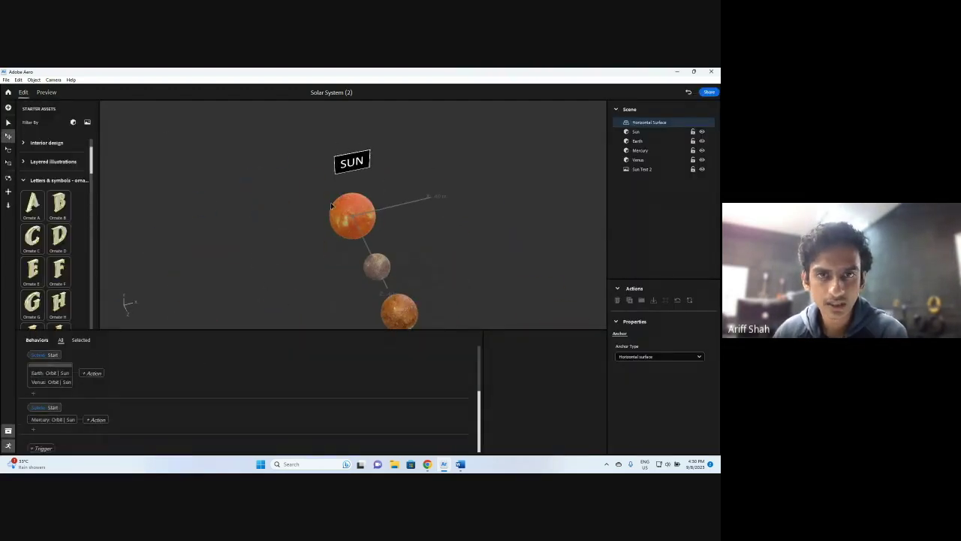
{"action": "left_click", "coordinate": [343, 164]}
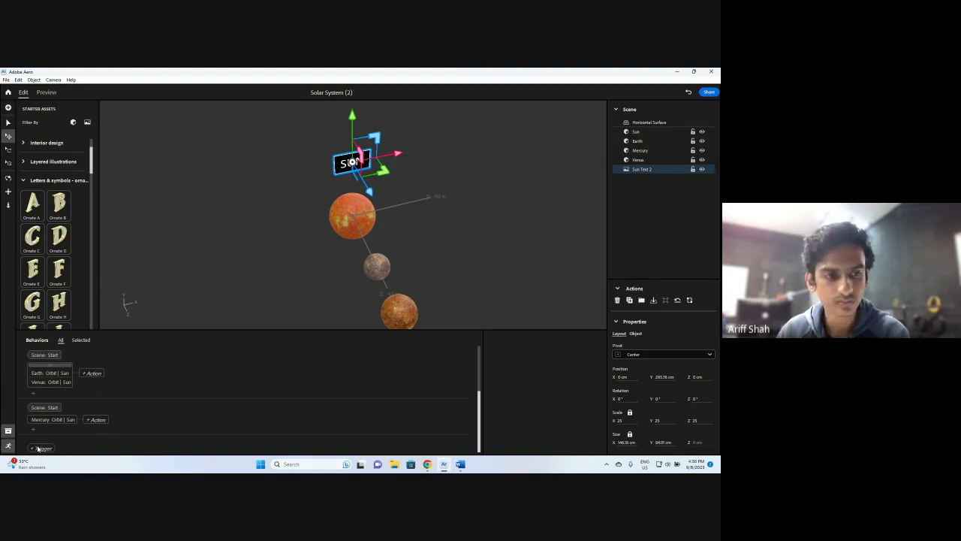
{"action": "left_click", "coordinate": [41, 448]}
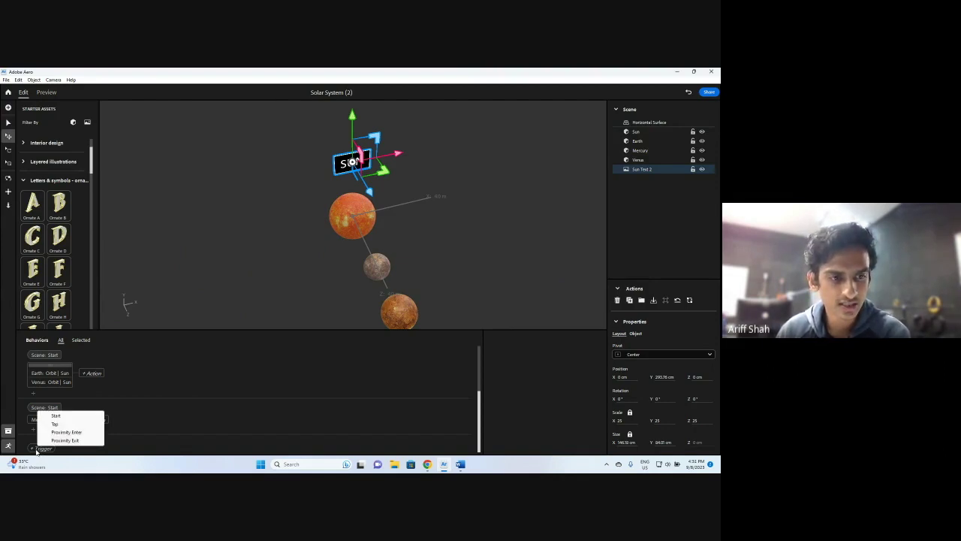
{"action": "left_click", "coordinate": [53, 416]}
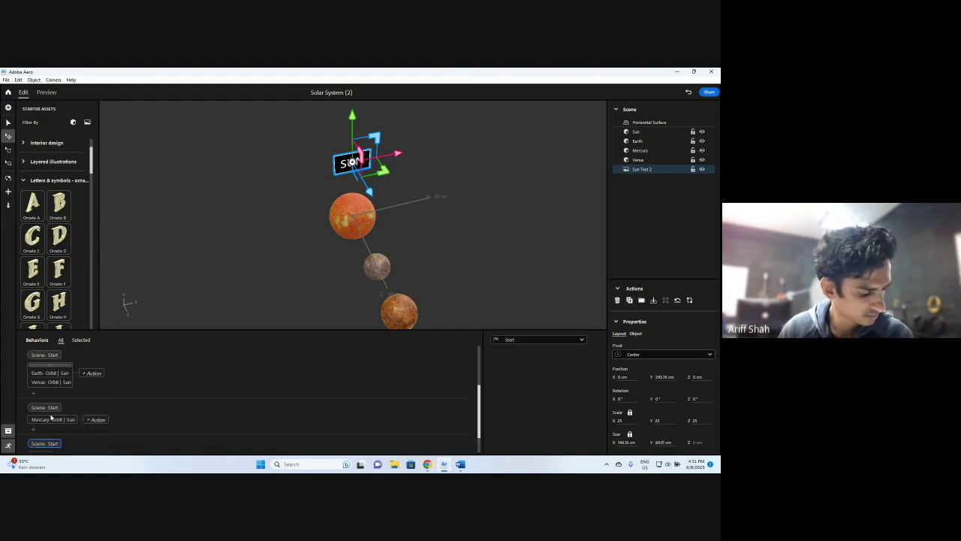
{"action": "scroll", "coordinate": [83, 425], "scroll_direction": "down", "scroll_amount": 1}
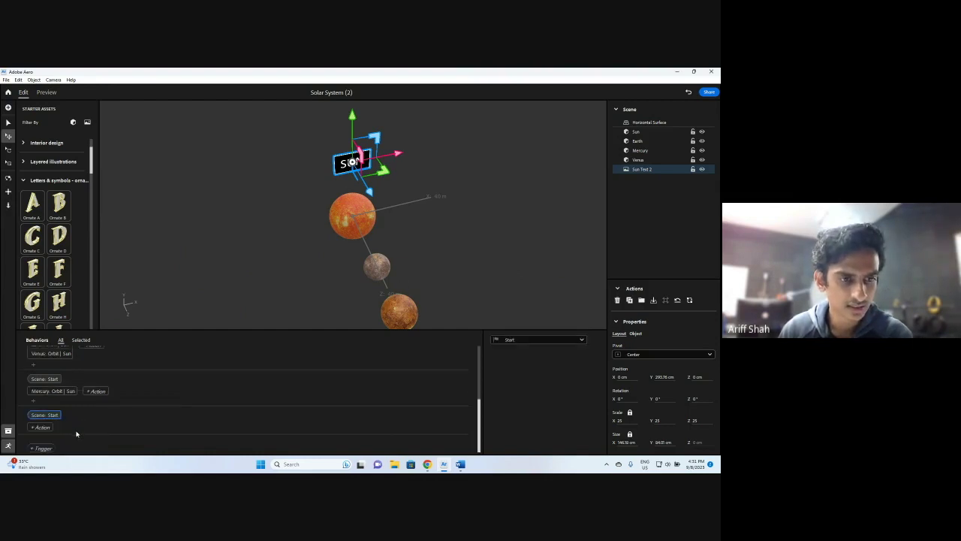
{"action": "left_click", "coordinate": [82, 424]}
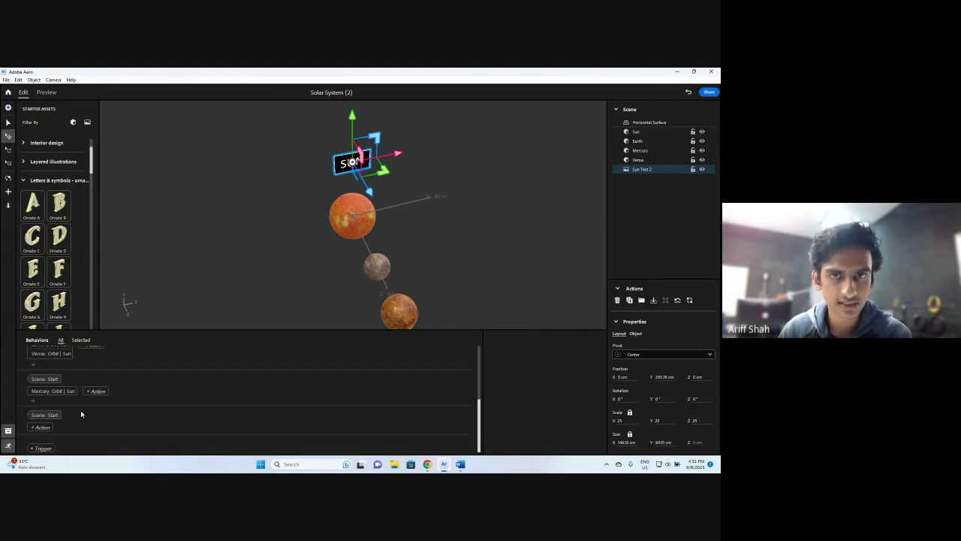
Step: Add an Aim action for Sun Text 2 to the new Start trigger, targeting the Camera with Infinite enabled
{"action": "left_click", "coordinate": [41, 427]}
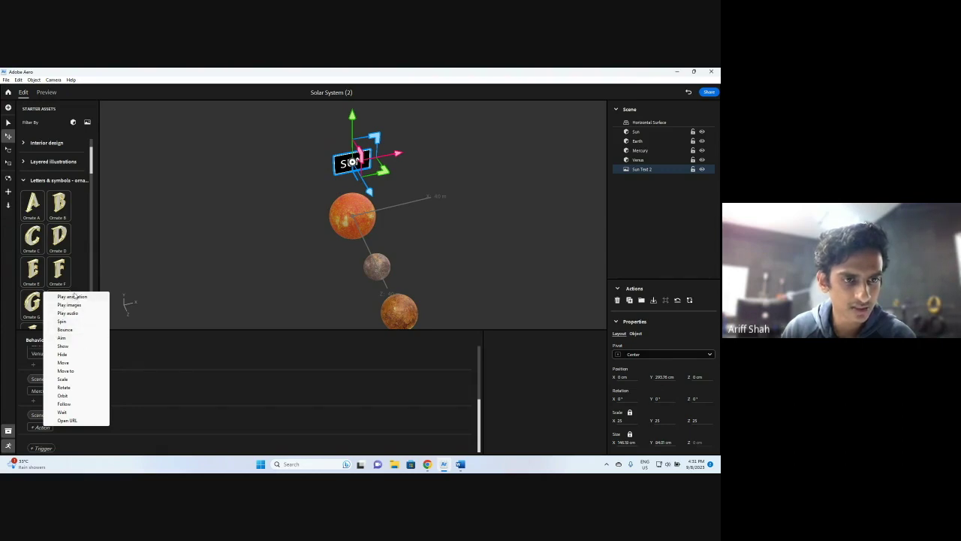
{"action": "left_click", "coordinate": [62, 338]}
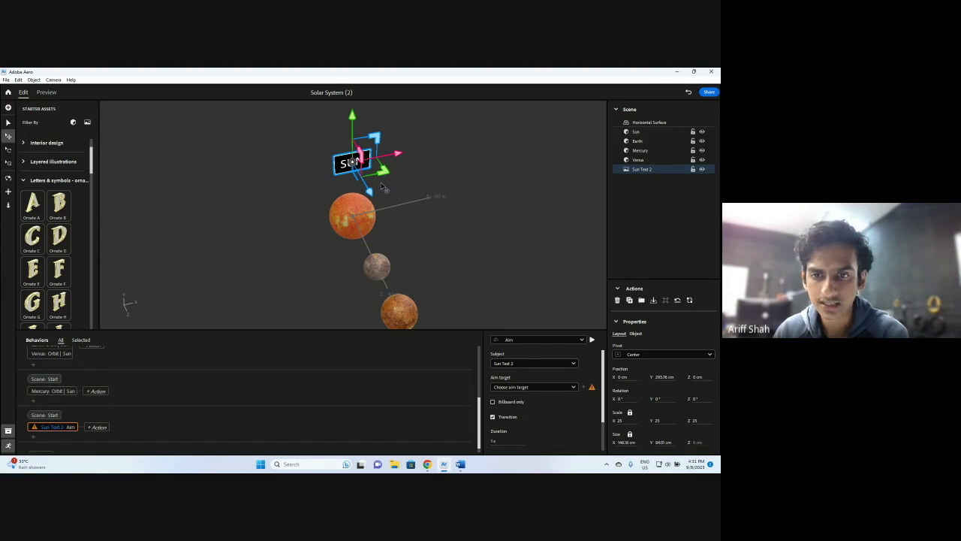
{"action": "left_click", "coordinate": [510, 387]}
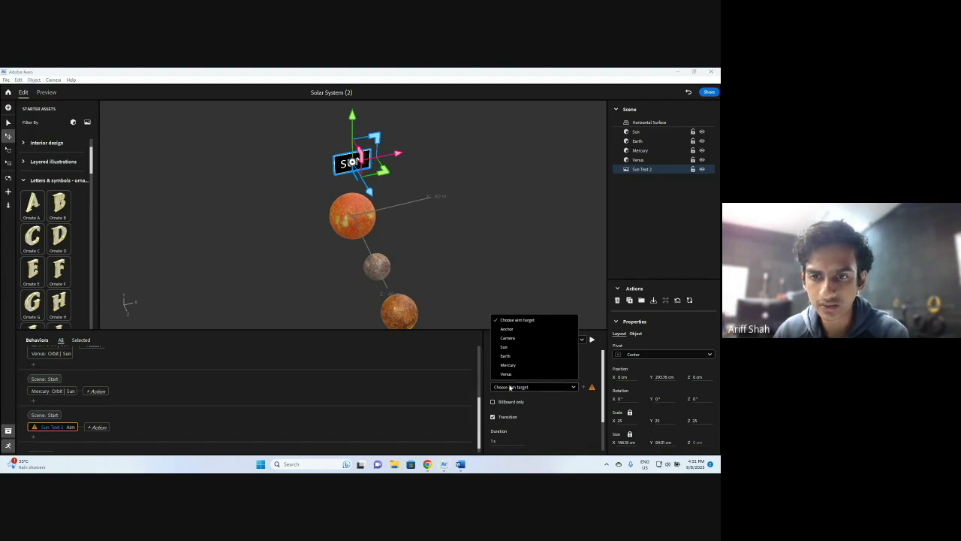
{"action": "left_click", "coordinate": [509, 338]}
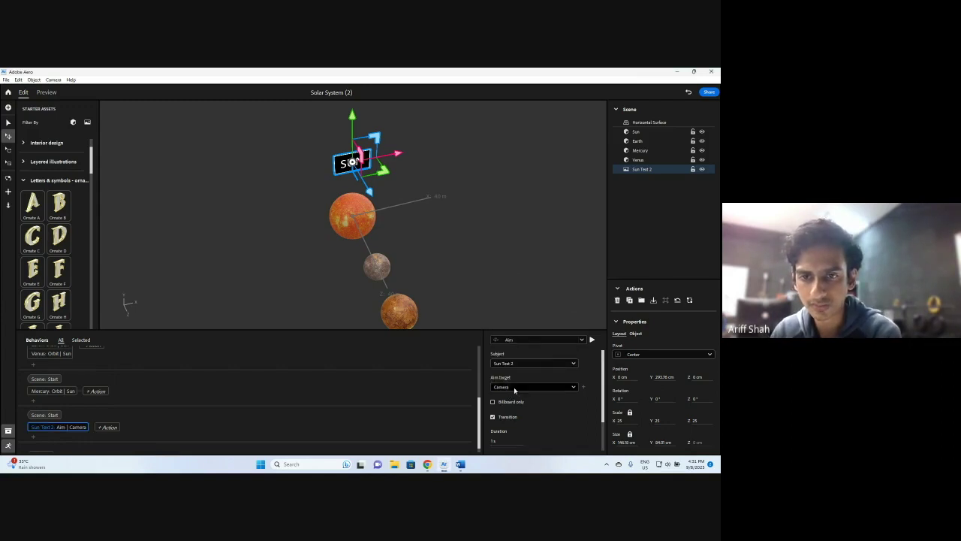
{"action": "scroll", "coordinate": [561, 406], "scroll_direction": "down", "scroll_amount": 2}
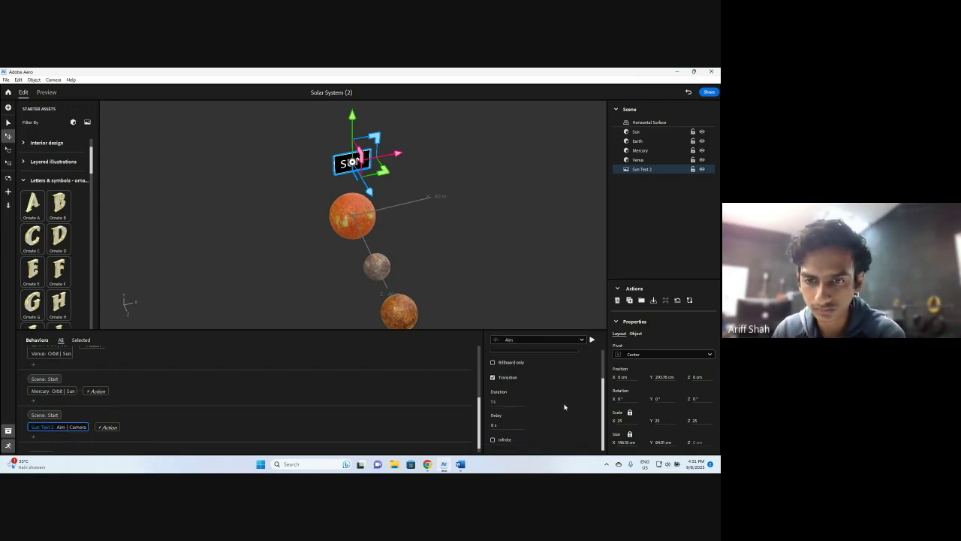
{"action": "left_click", "coordinate": [493, 440]}
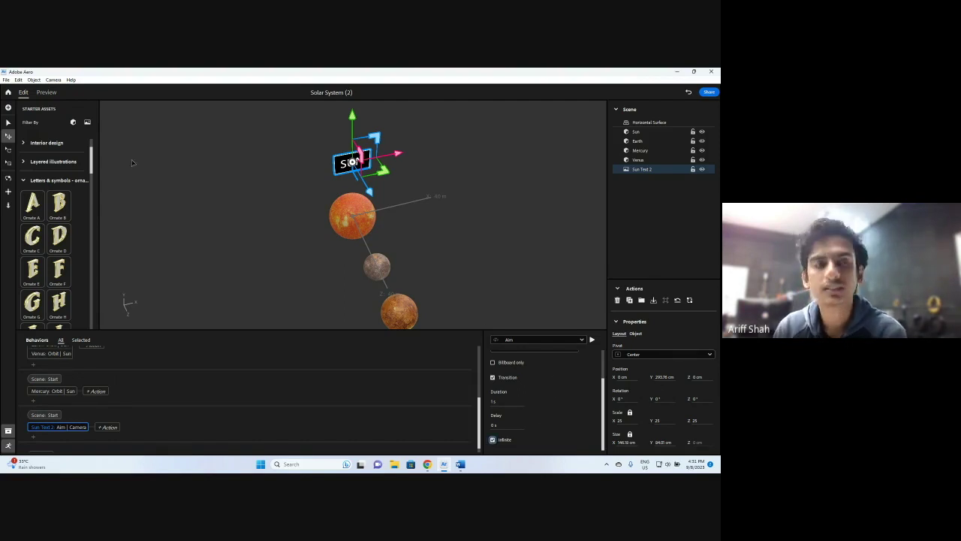
Step: Deselect the SUN text image, preview the scene while orbiting to check that the label aims at the camera, and return to editing
{"action": "left_click", "coordinate": [502, 289]}
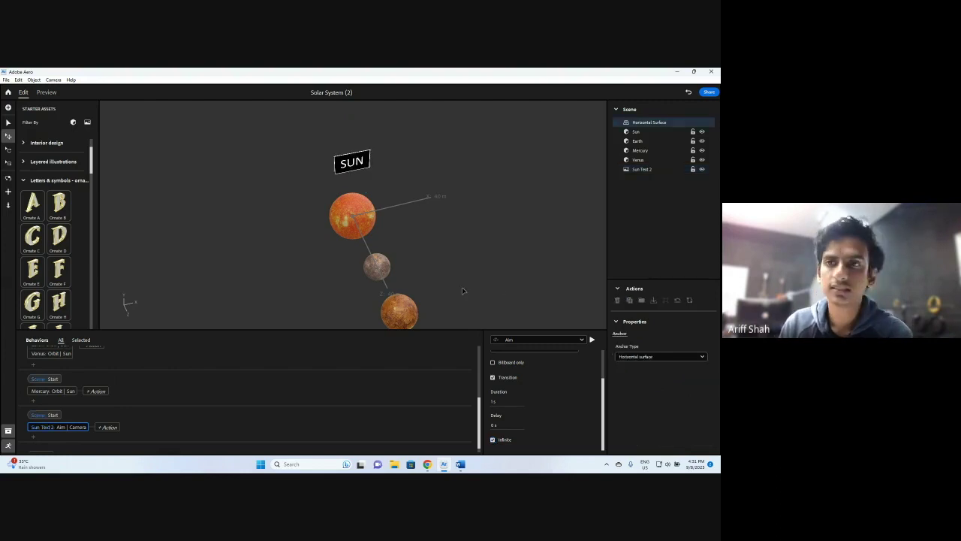
{"action": "left_click", "coordinate": [47, 92]}
{"action": "left_click_drag", "start_coordinate": [479, 291], "coordinate": [323, 292]}
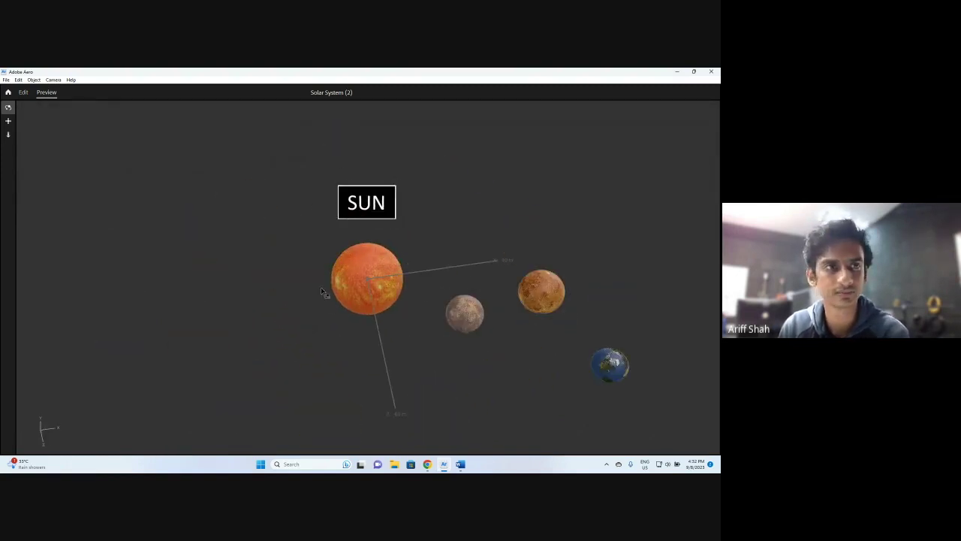
{"action": "left_click", "coordinate": [25, 92]}
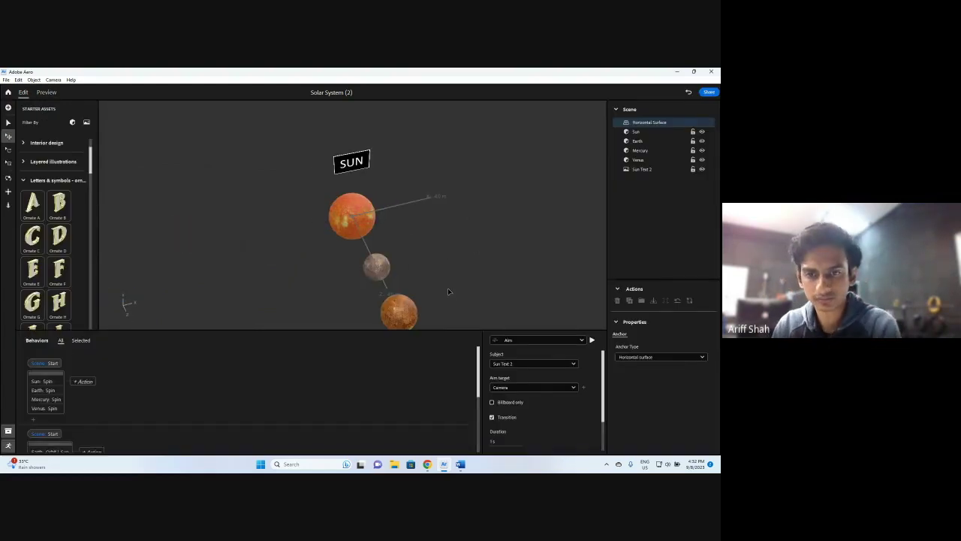
Step: Turn on Billboard only for the SUN text's Aim action and check the label from different angles in the preview
{"action": "left_click", "coordinate": [46, 92]}
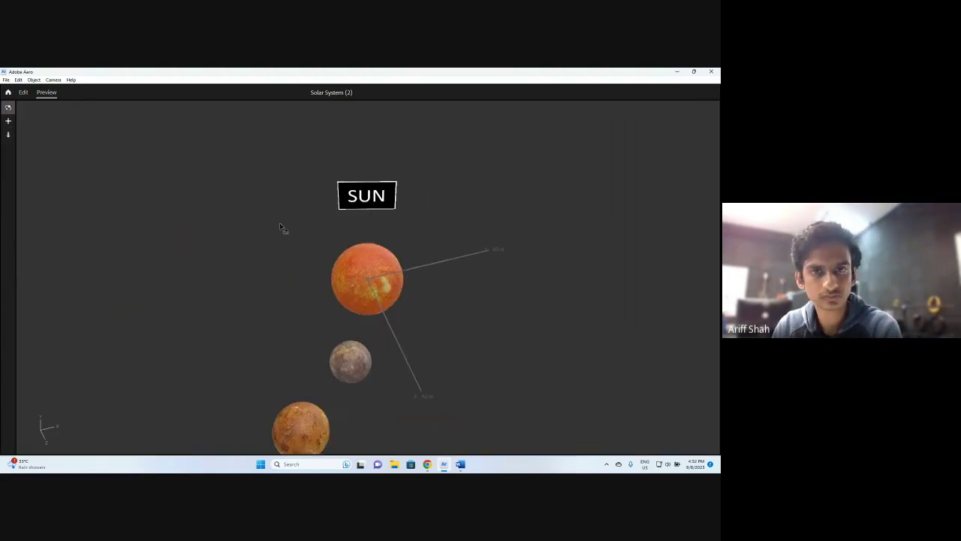
{"action": "left_click_drag", "start_coordinate": [439, 248], "coordinate": [248, 181]}
{"action": "left_click", "coordinate": [24, 92]}
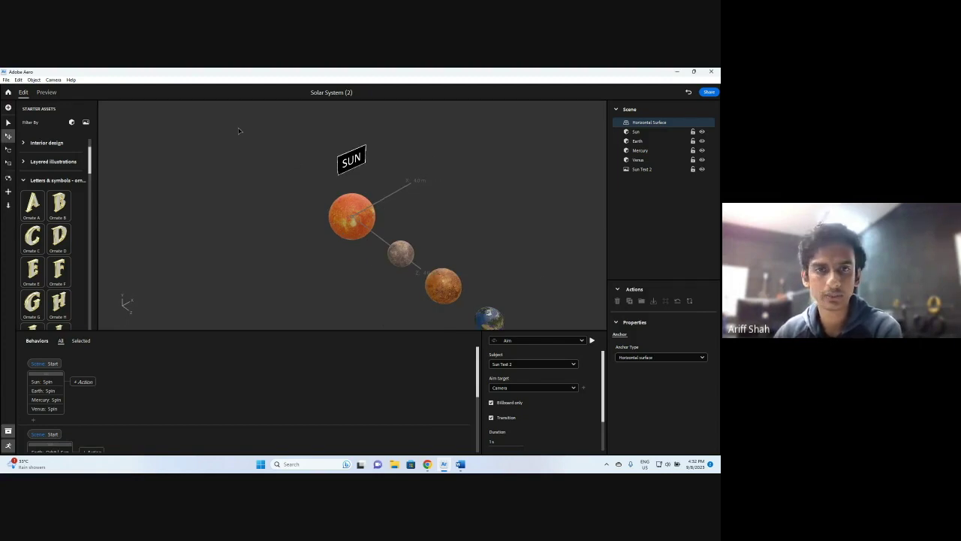
Step: Create a shareable AR link for the Solar System (2) scene and download its QR code
{"action": "left_click", "coordinate": [708, 93]}
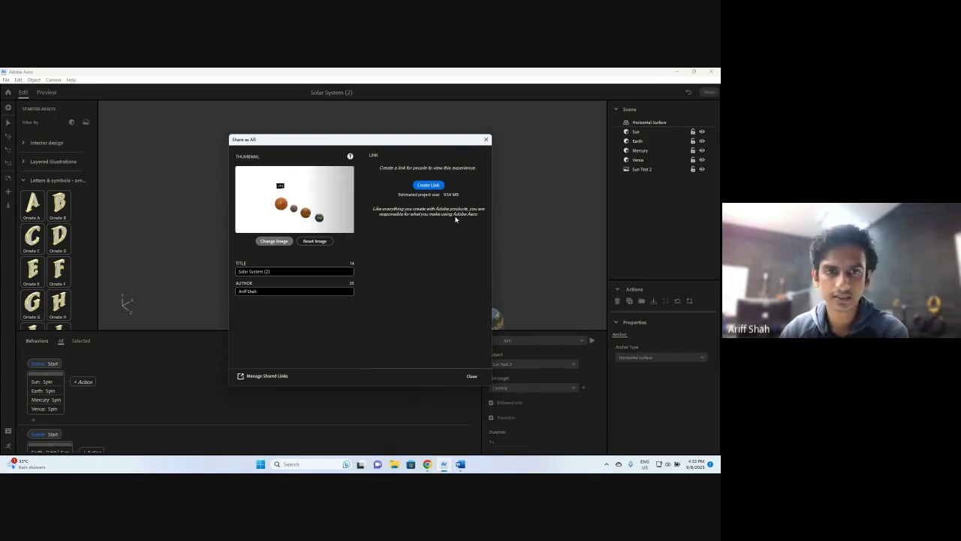
{"action": "left_click", "coordinate": [250, 271]}
{"action": "left_click", "coordinate": [248, 290]}
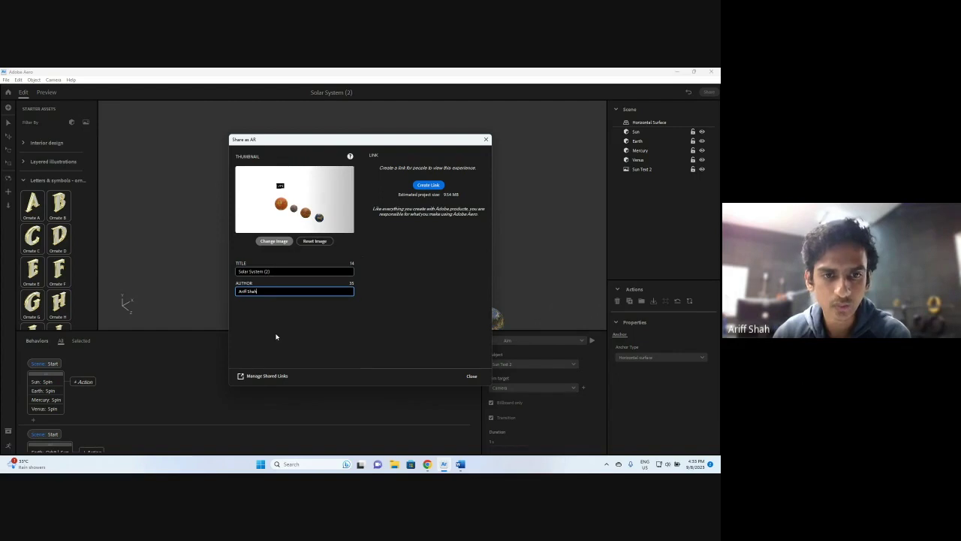
{"action": "left_click", "coordinate": [429, 185]}
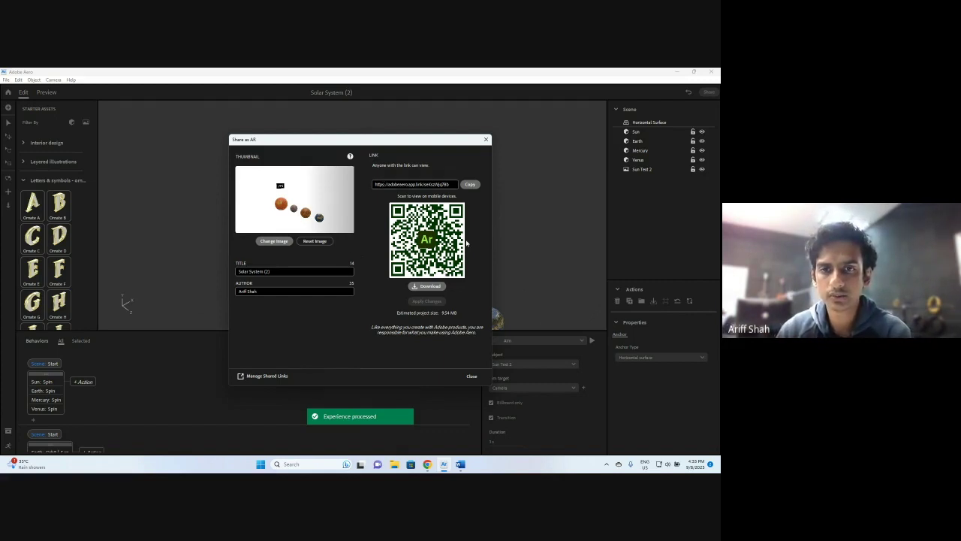
{"action": "left_click", "coordinate": [428, 290]}
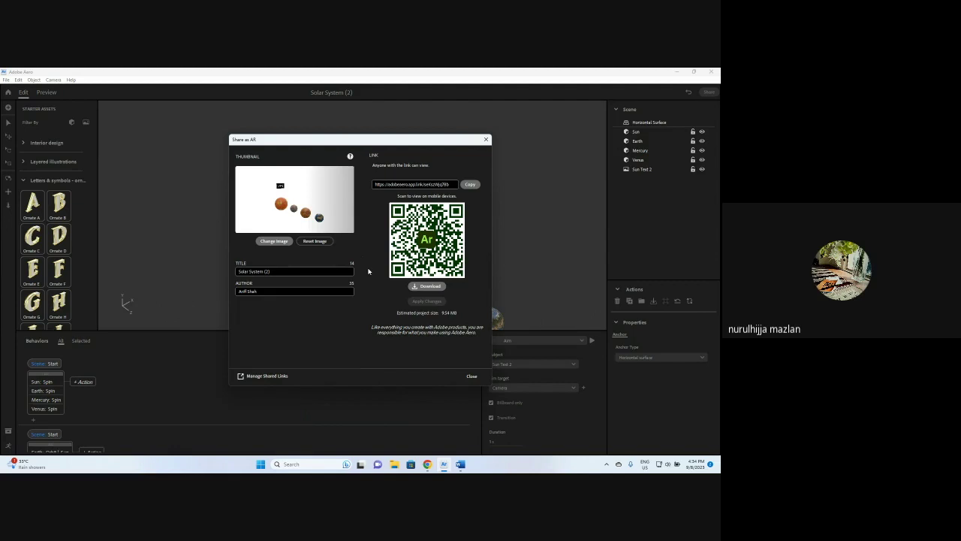
{"action": "left_click", "coordinate": [486, 139]}
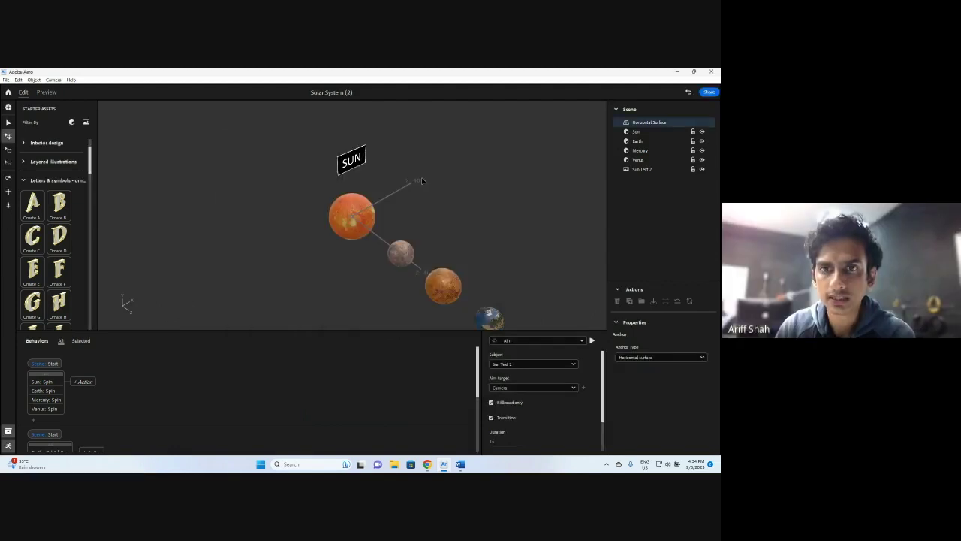
Step: Reopen the AR sharing details to show the link and QR code, and close them again
{"action": "left_click", "coordinate": [709, 93]}
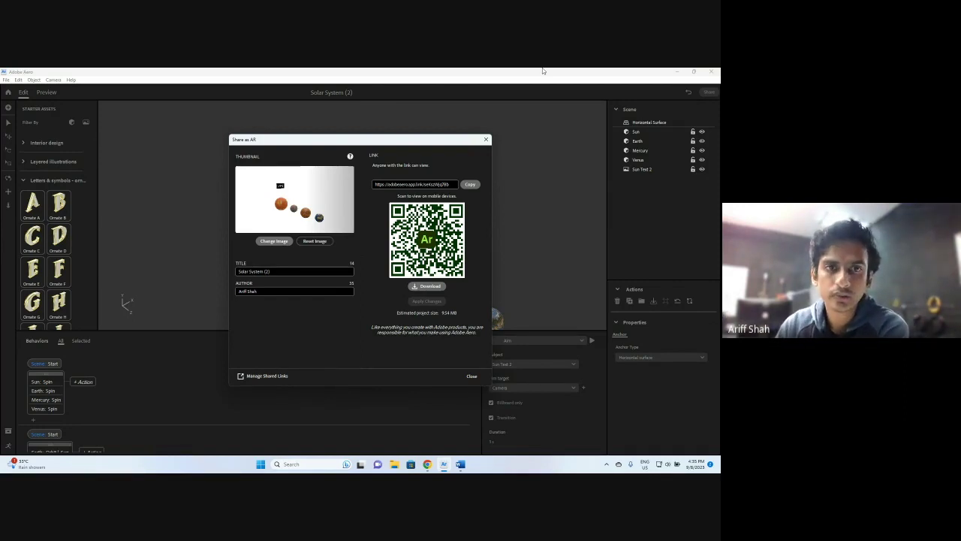
{"action": "left_click", "coordinate": [487, 139]}
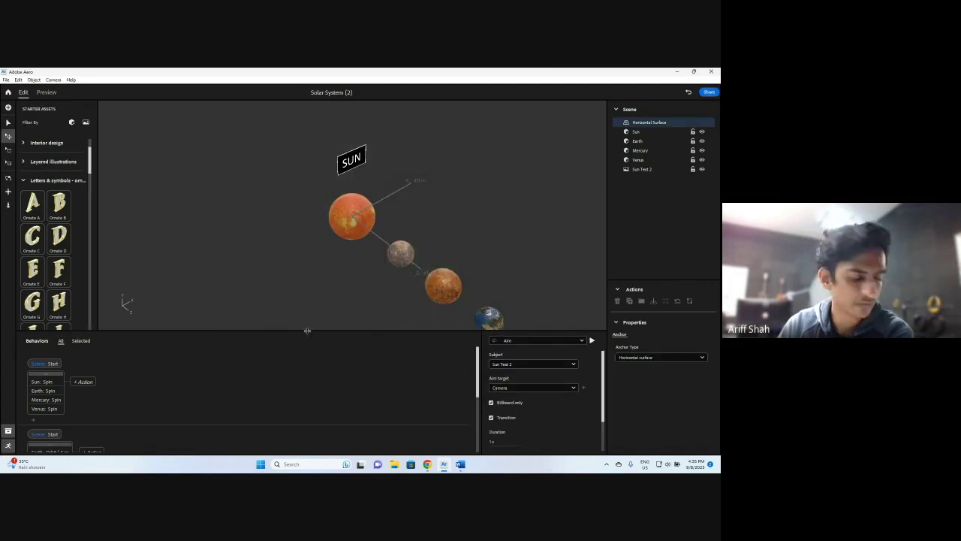
Step: Switch to Adobe Creative Cloud, skip the file management tour, look over the saved cloud files, and return to the scene
{"action": "left_click", "coordinate": [295, 463]}
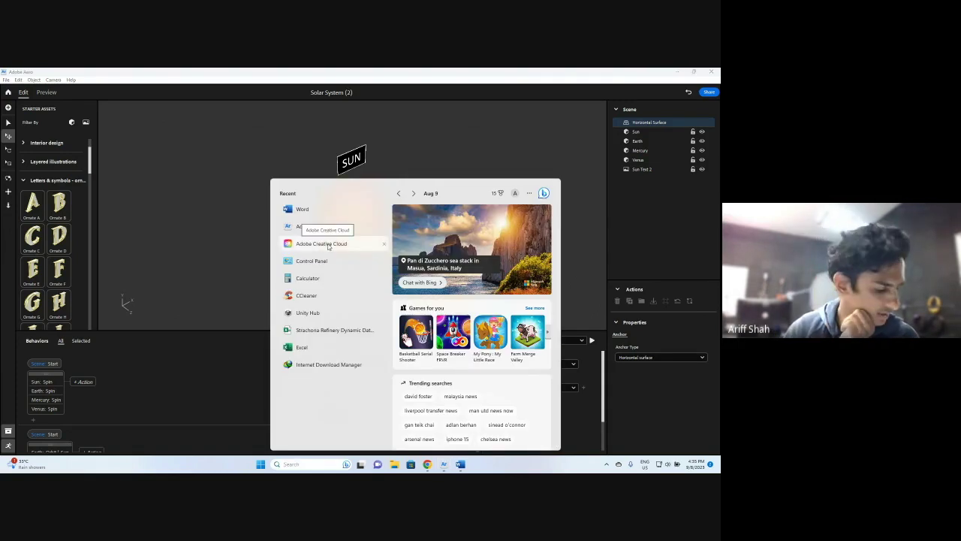
{"action": "left_click", "coordinate": [328, 244]}
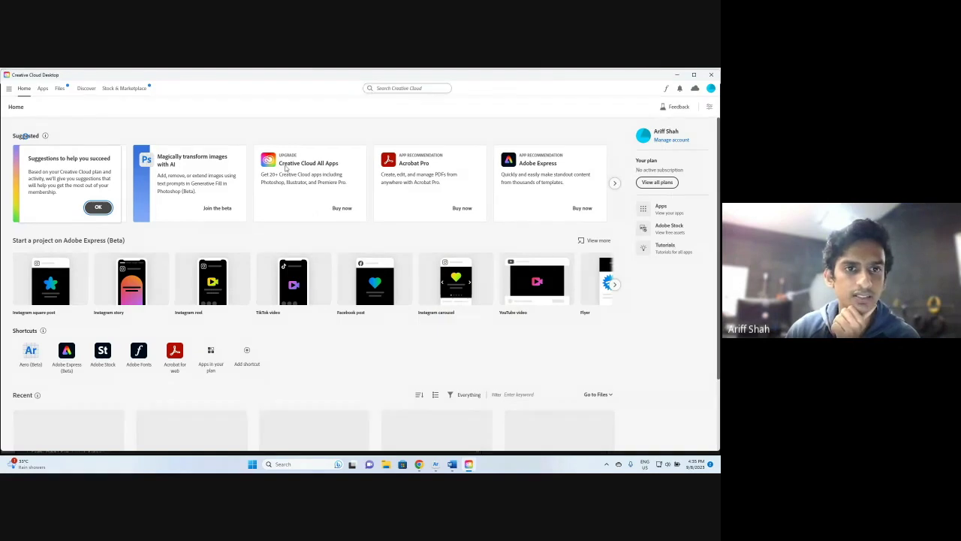
{"action": "left_click", "coordinate": [59, 89]}
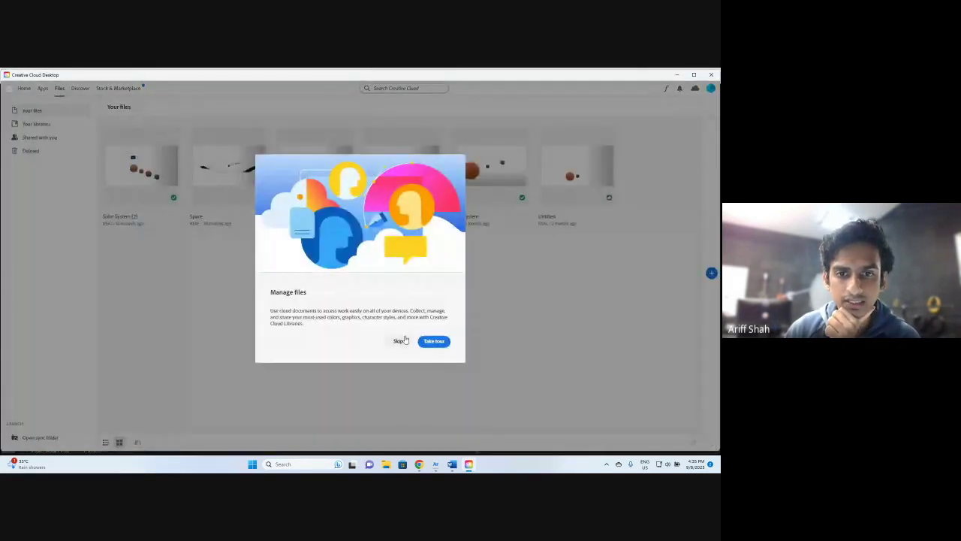
{"action": "left_click", "coordinate": [399, 341]}
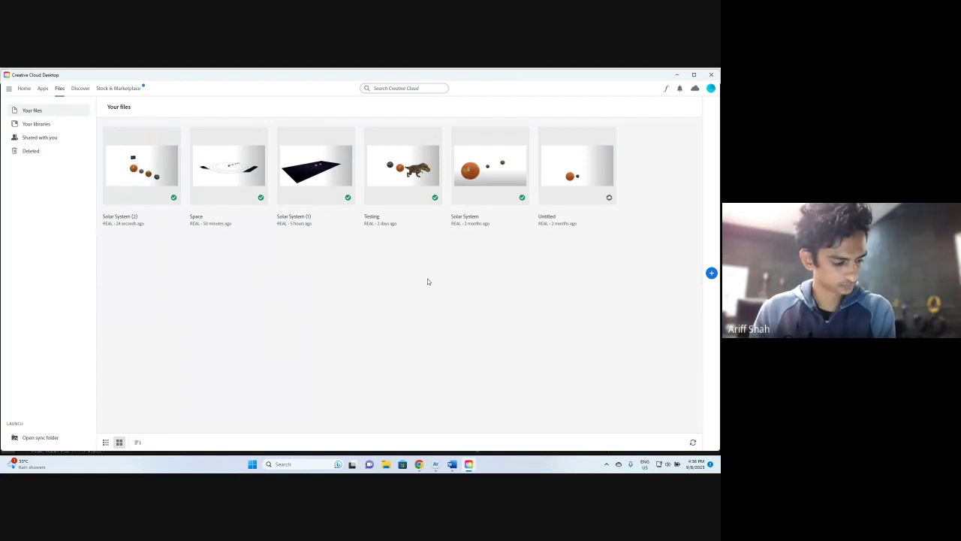
{"action": "left_click", "coordinate": [676, 76]}
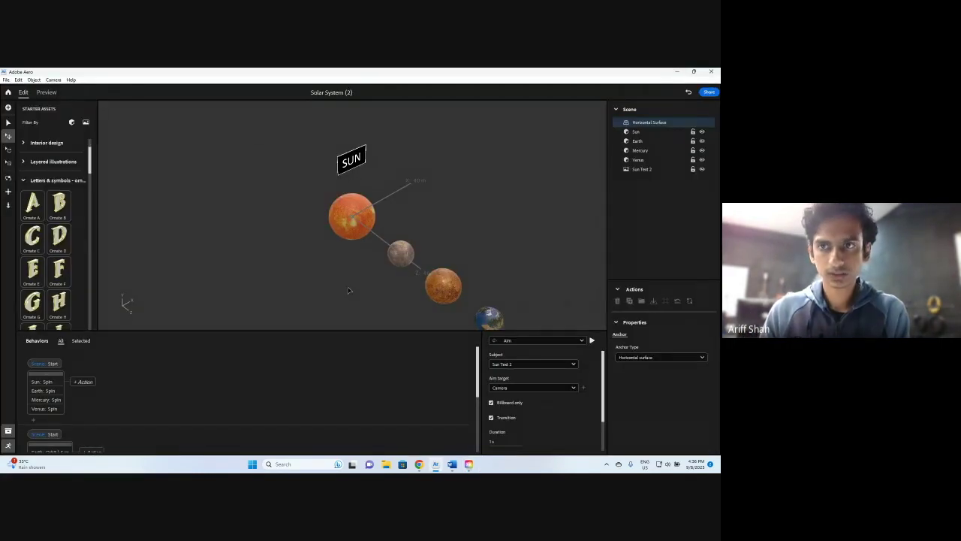
{"action": "left_click_drag", "start_coordinate": [347, 290], "coordinate": [312, 240]}
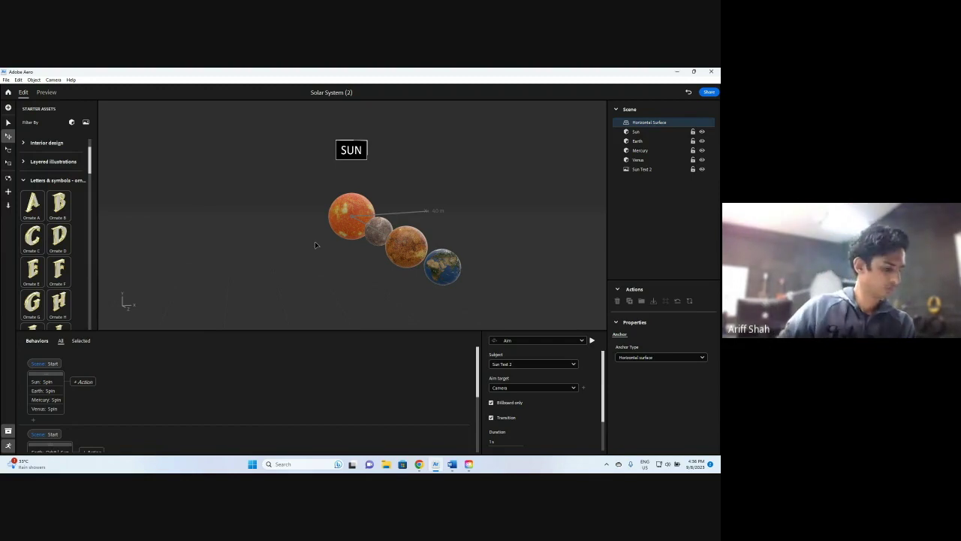
{"action": "left_click_drag", "start_coordinate": [314, 241], "coordinate": [352, 298]}
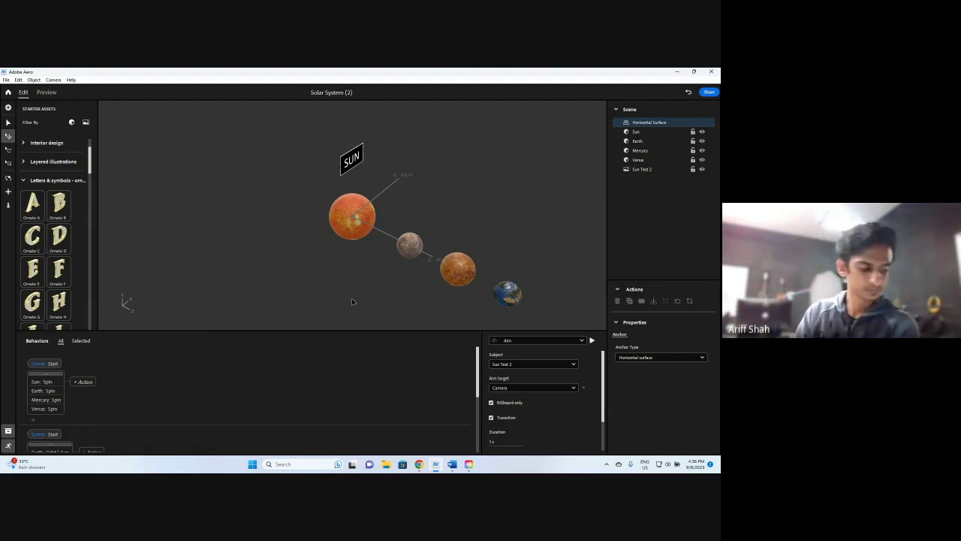
{"action": "left_click", "coordinate": [342, 358]}
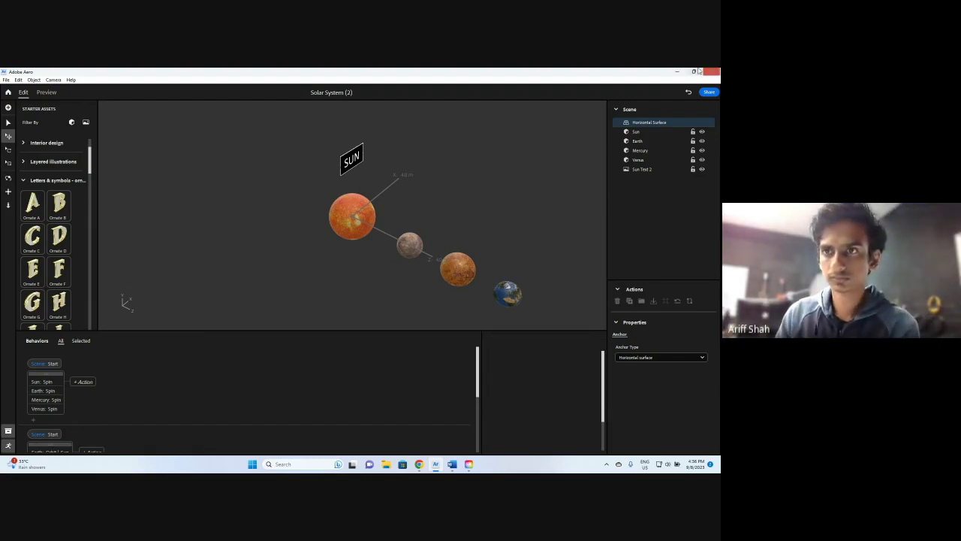
Step: Minimize the solar system project and stop sharing the screen in the Google Meet session
{"action": "left_click", "coordinate": [677, 71]}
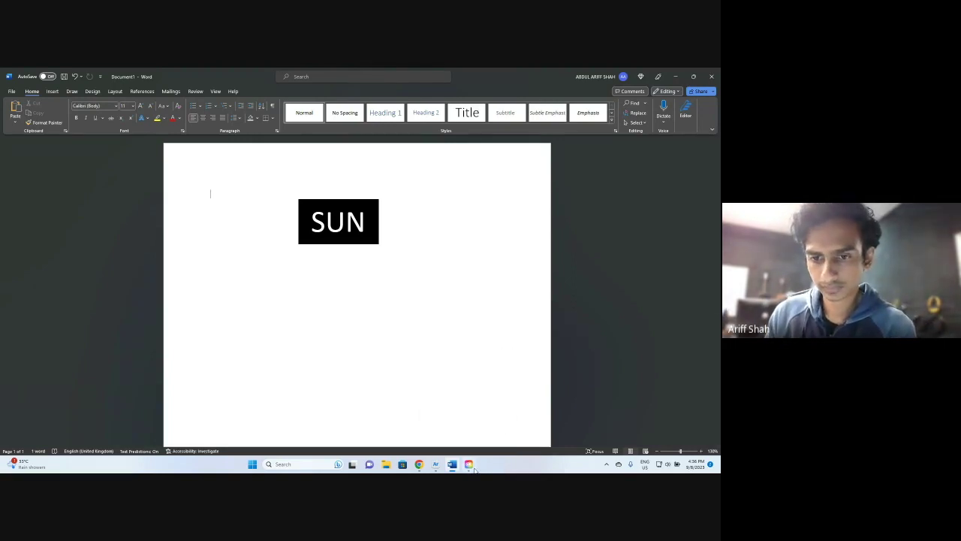
{"action": "mouse_move", "coordinate": [429, 464]}
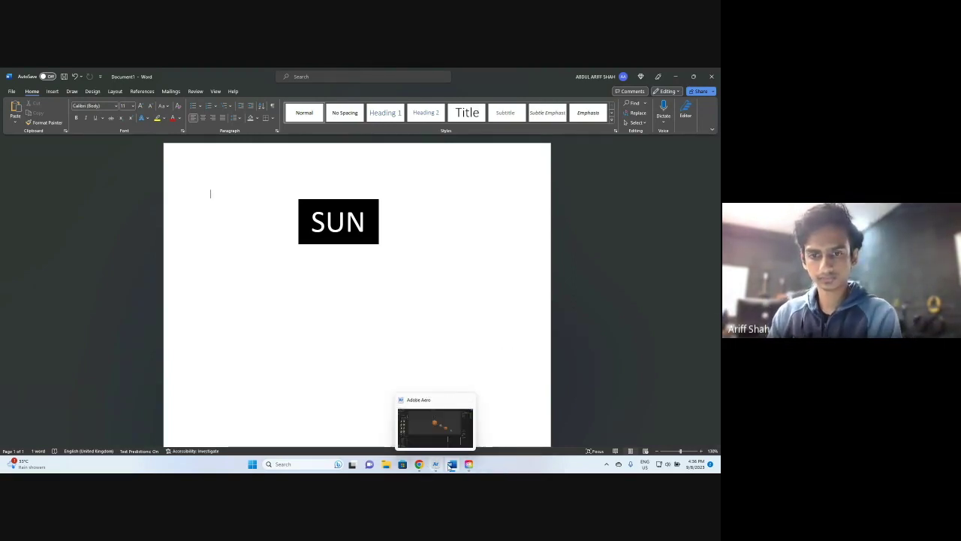
{"action": "left_click", "coordinate": [467, 464]}
{"action": "left_click", "coordinate": [466, 464]}
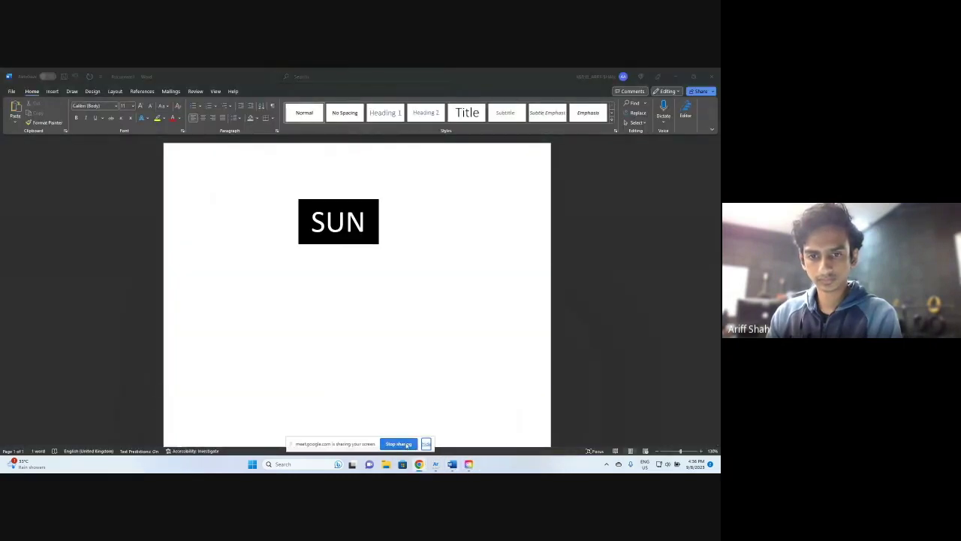
{"action": "left_click", "coordinate": [411, 444]}
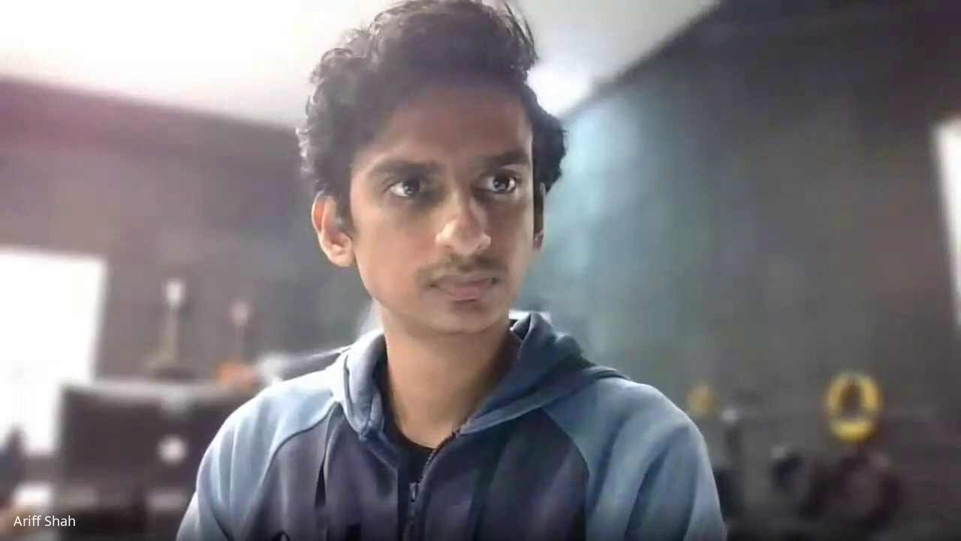